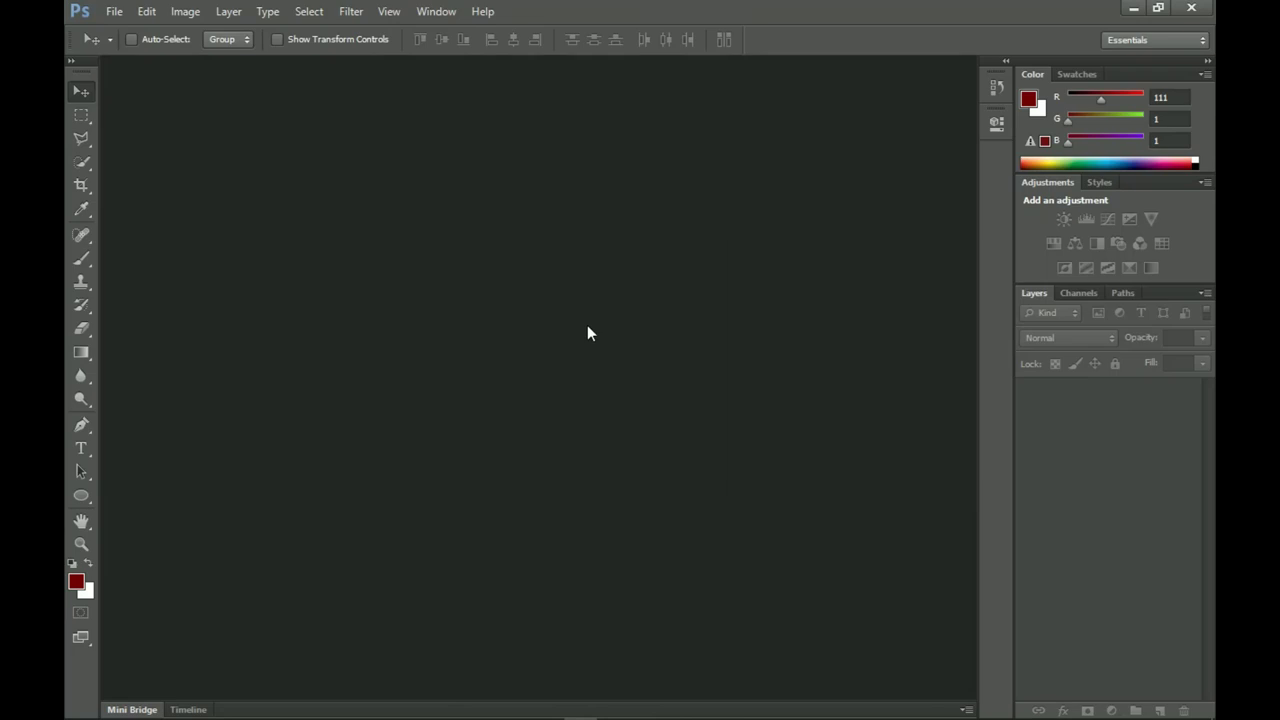
Step: Create a new document using the International Paper preset at A3 size
left_click(114, 11)
left_click(160, 47)
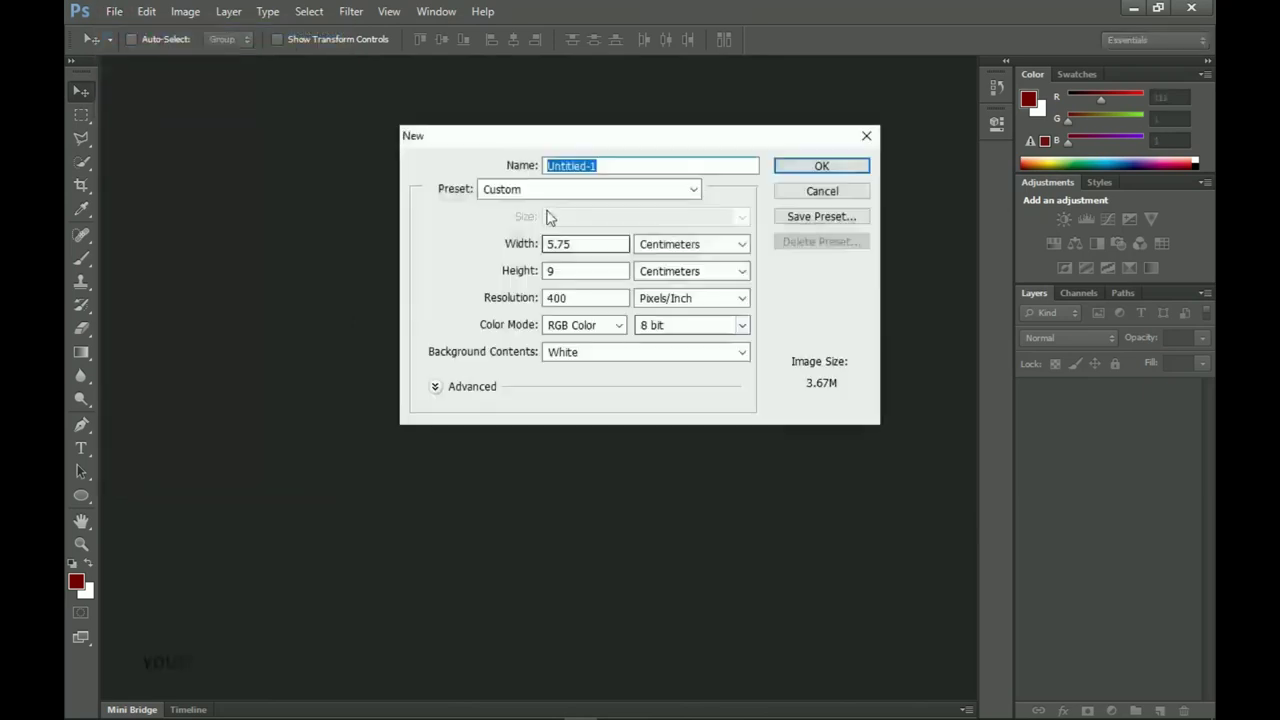
left_click(574, 189)
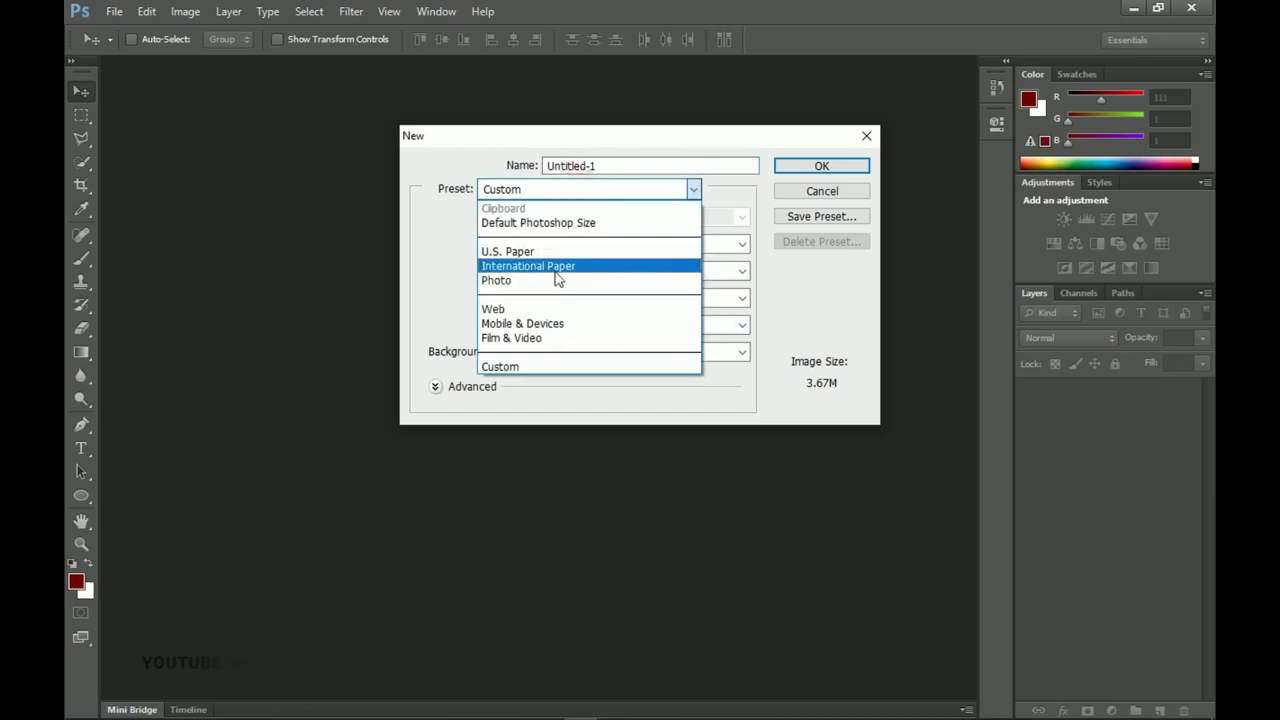
left_click(558, 267)
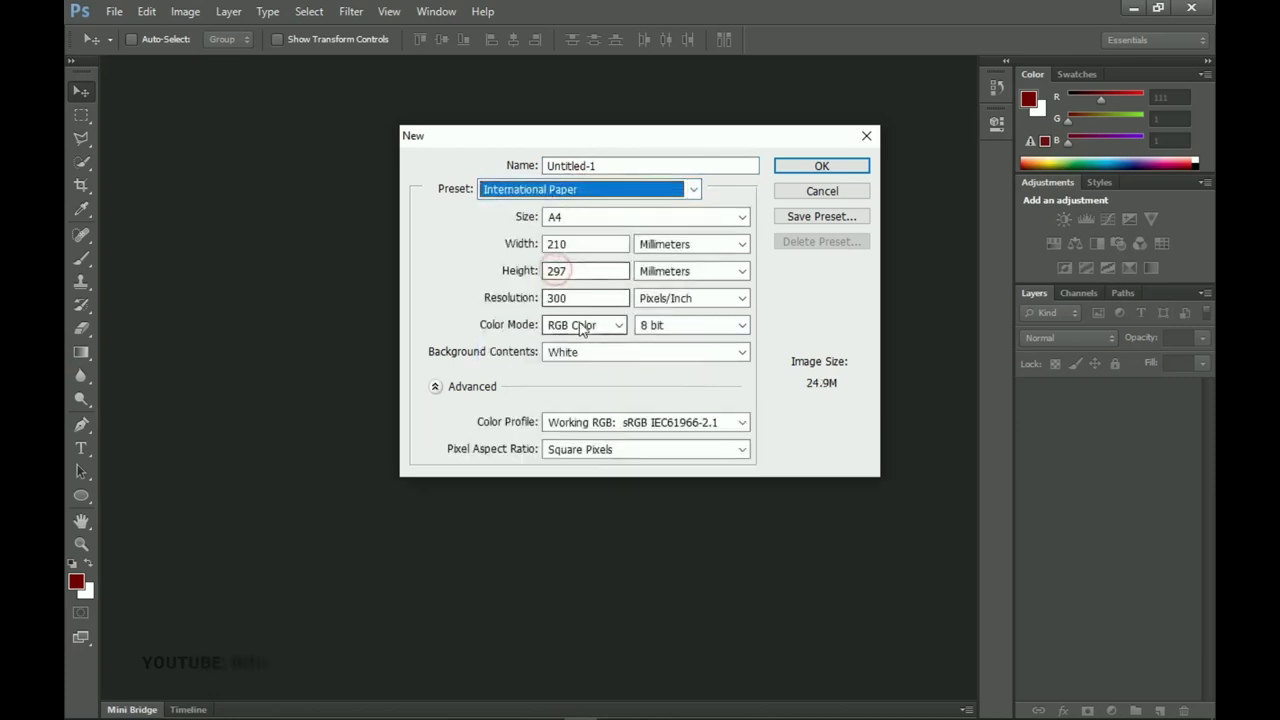
left_click(597, 218)
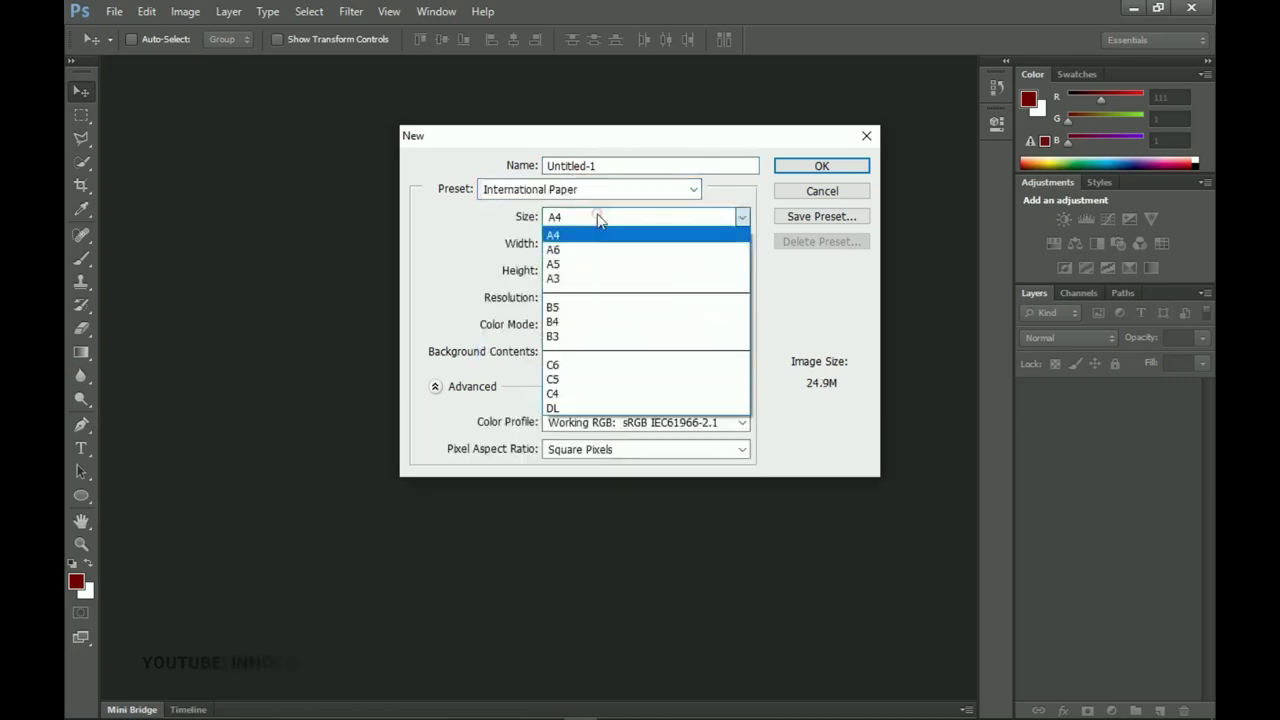
left_click(599, 280)
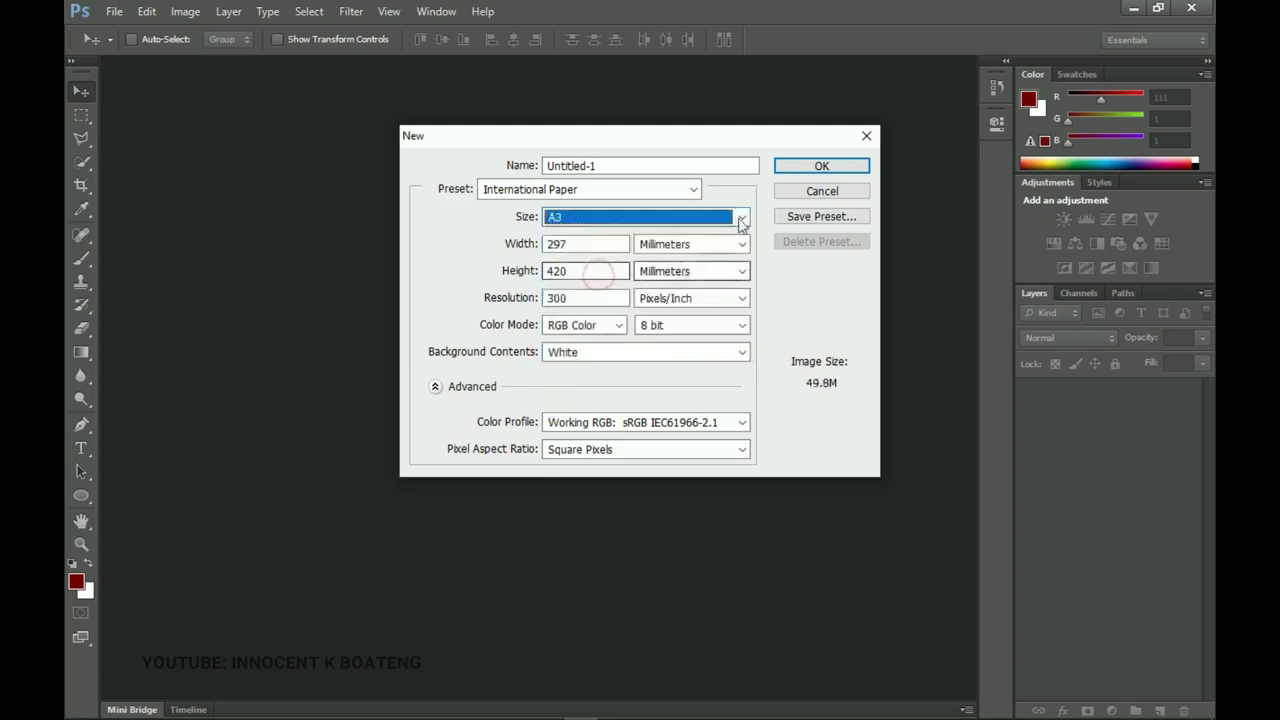
left_click(828, 168)
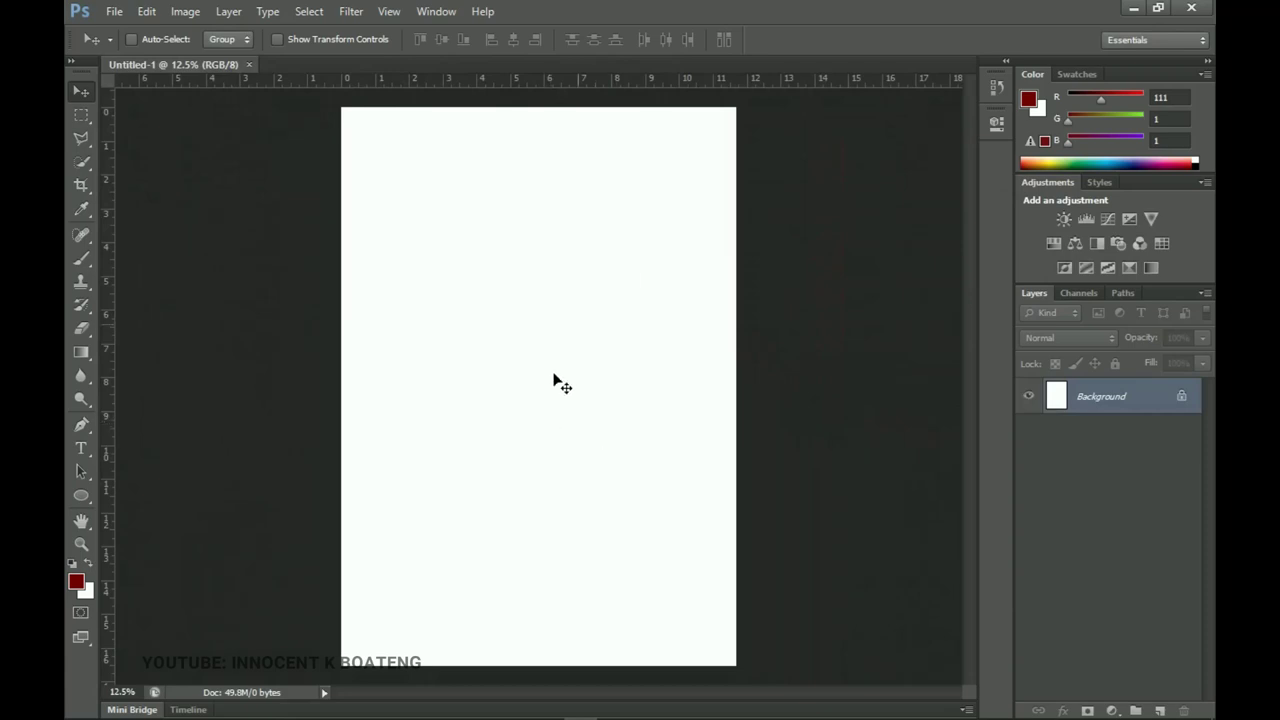
Step: Place the Vector background image from the Citation 21 Resources folder, scaled to about 101.3% to cover the page, and rasterize its layer
mouse_move(430, 715)
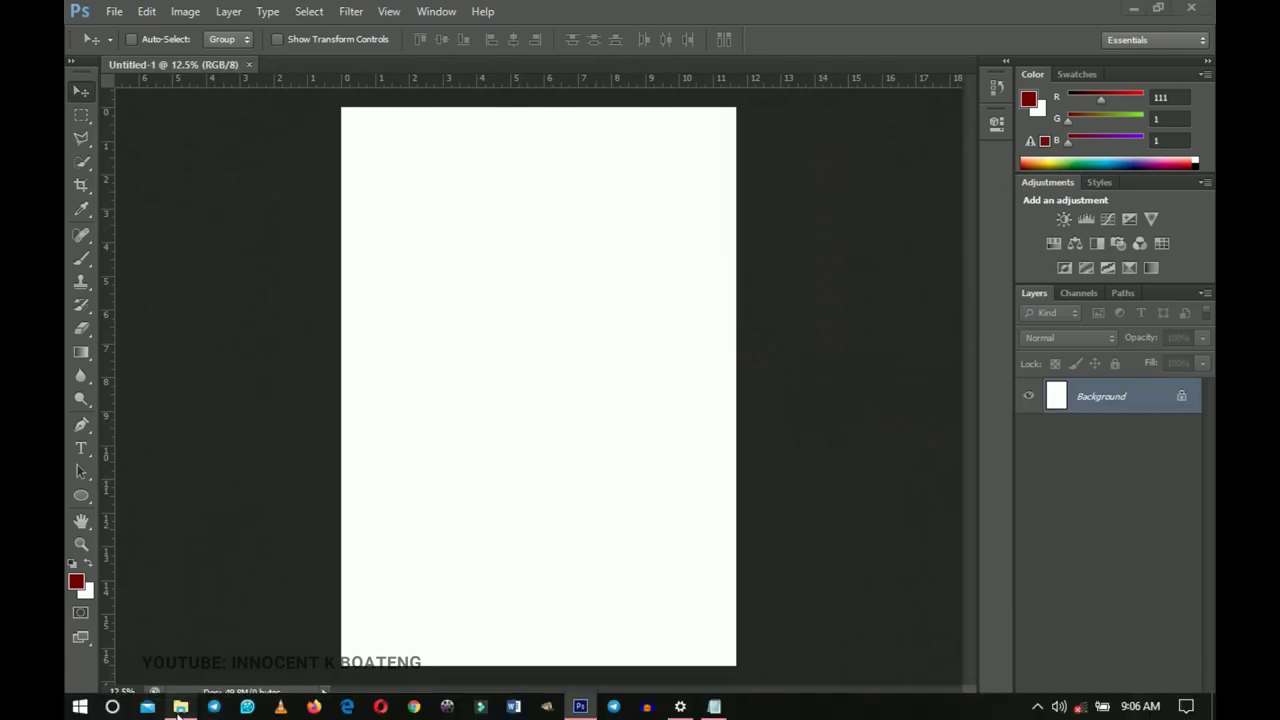
left_click(180, 706)
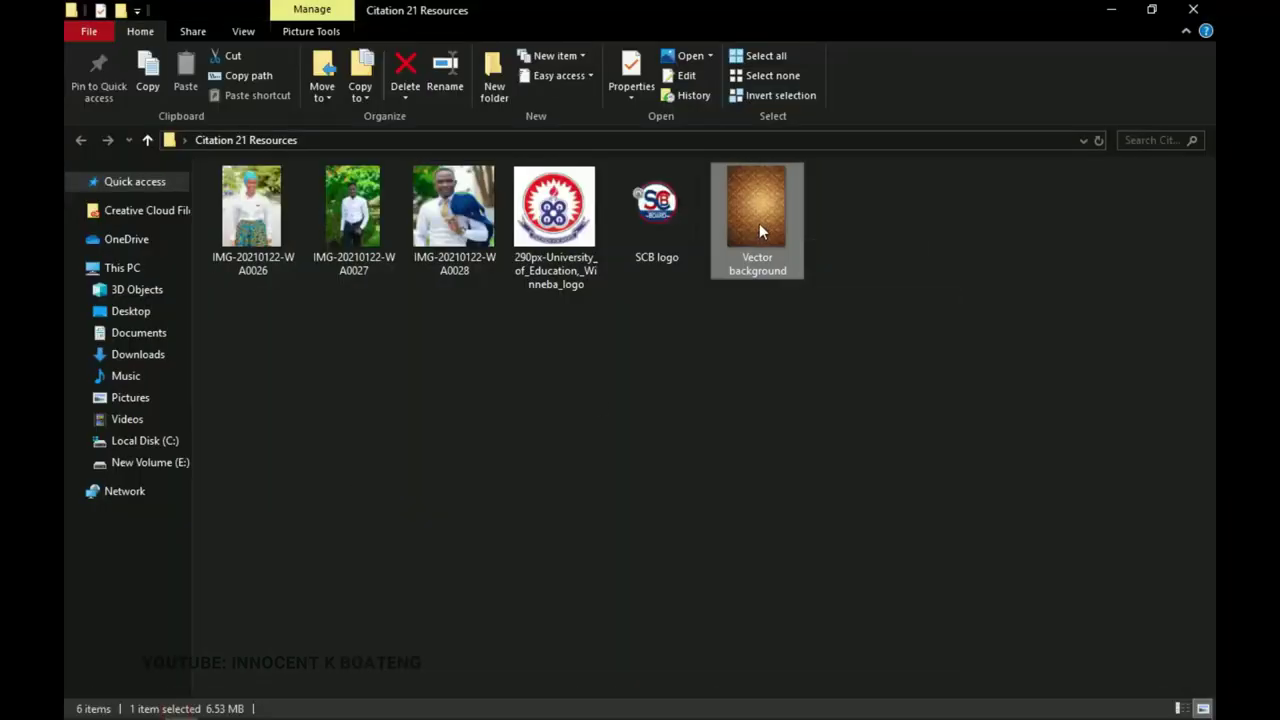
left_click_drag(759, 223, 623, 418)
left_click_drag(740, 667, 742, 670)
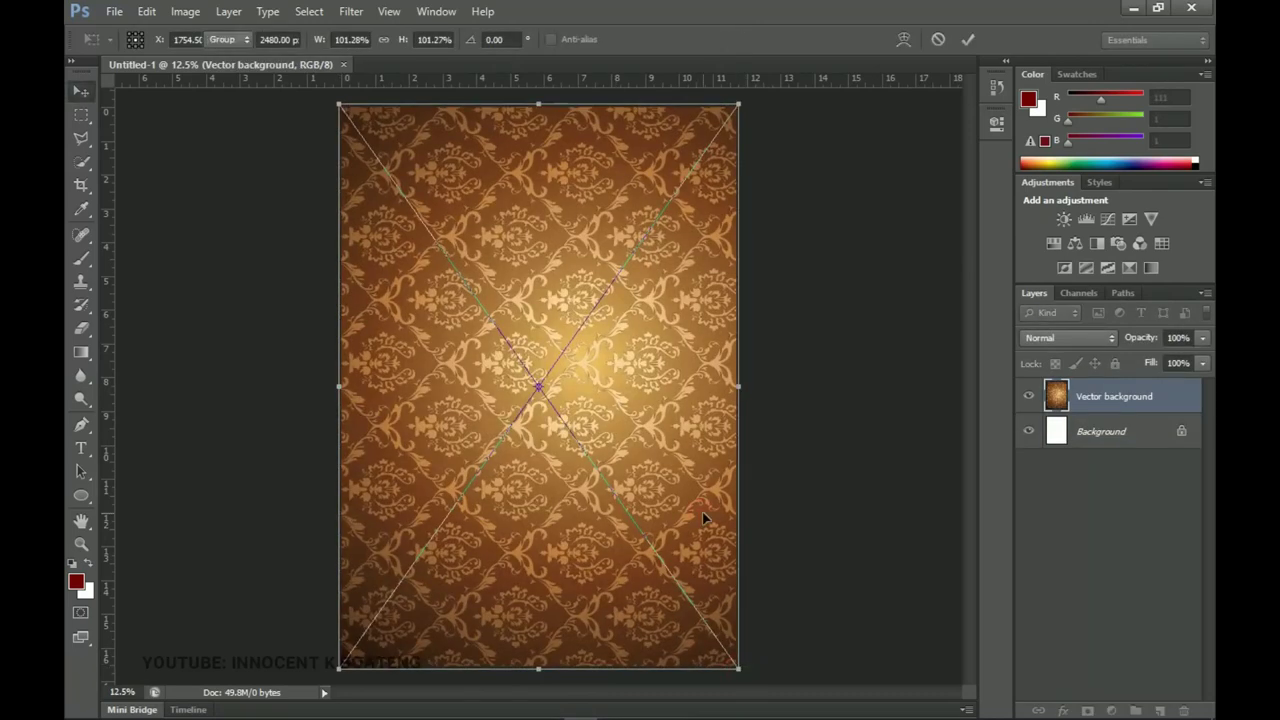
key("Return")
right_click(1122, 402)
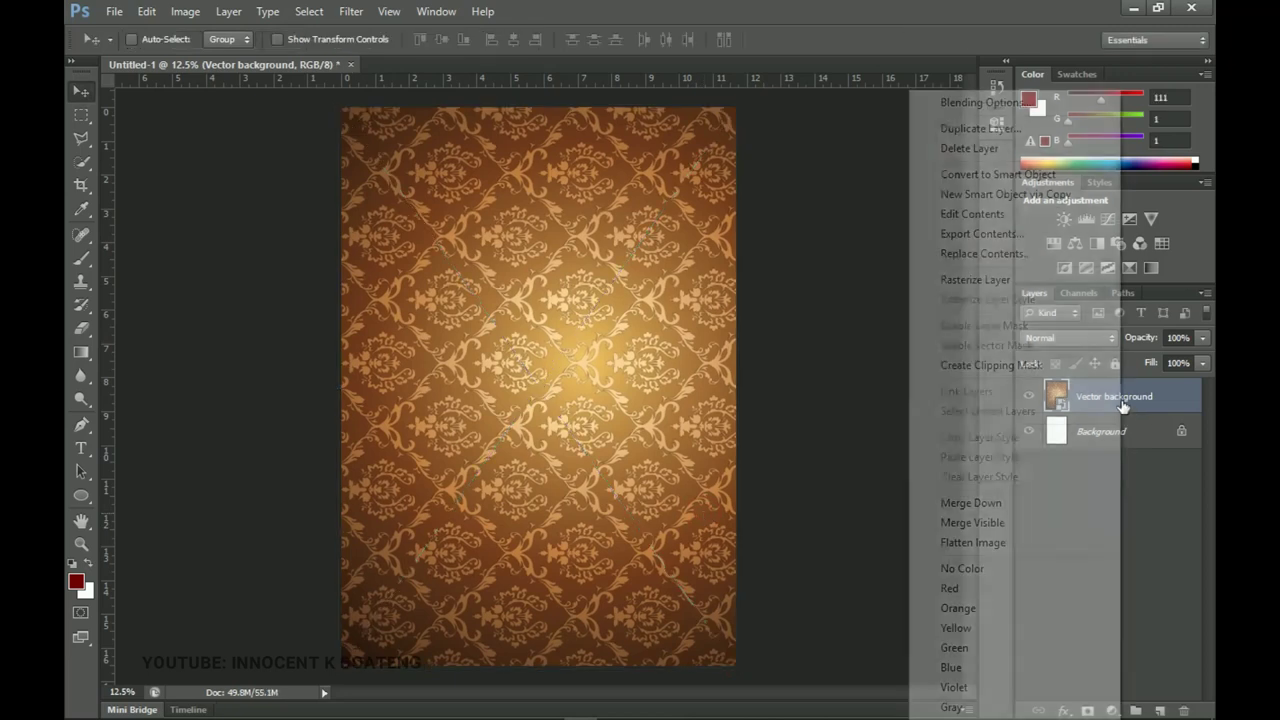
left_click(990, 281)
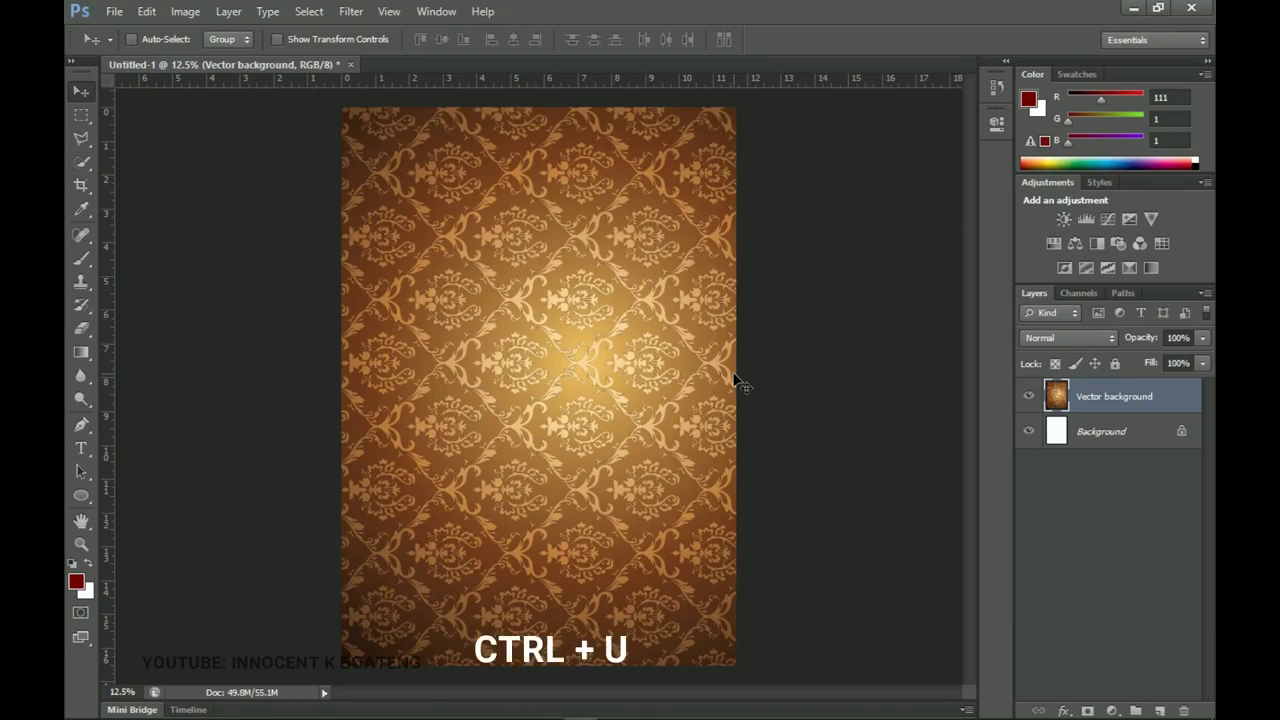
Step: Recolor the Vector background layer blue with a Hue/Saturation hue shift of -153
key("ctrl+u")
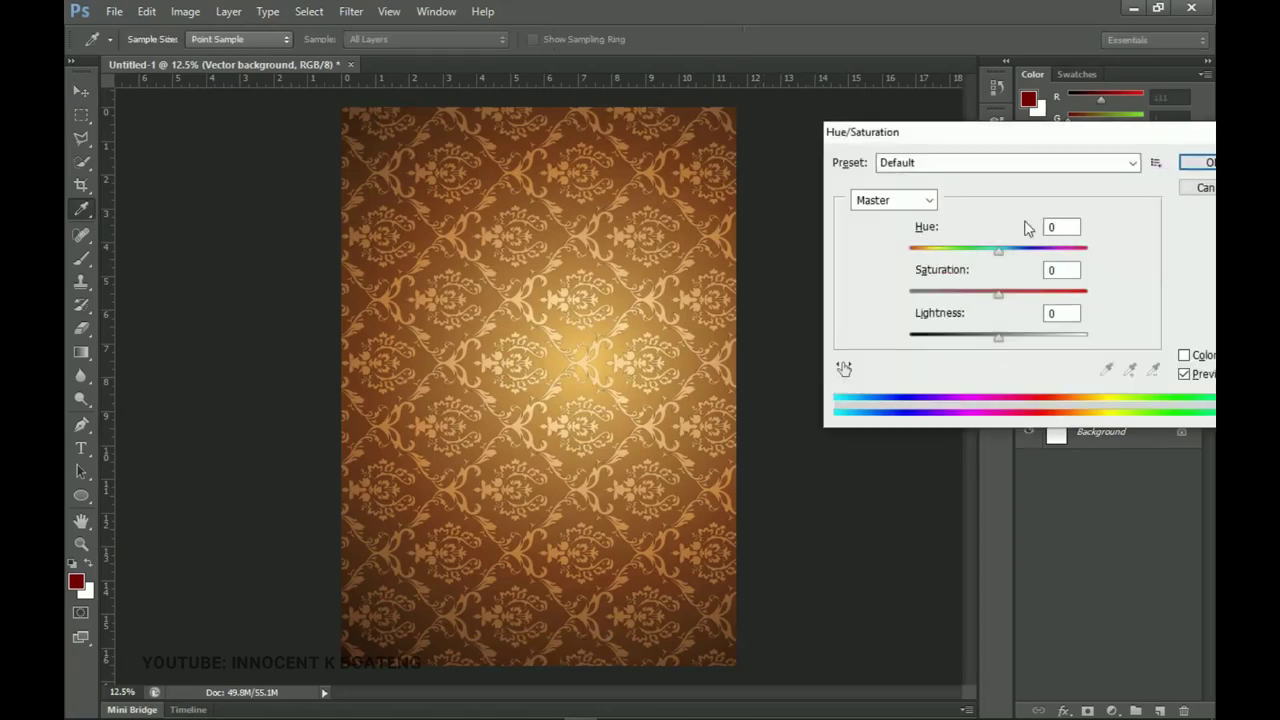
left_click_drag(1038, 132, 914, 138)
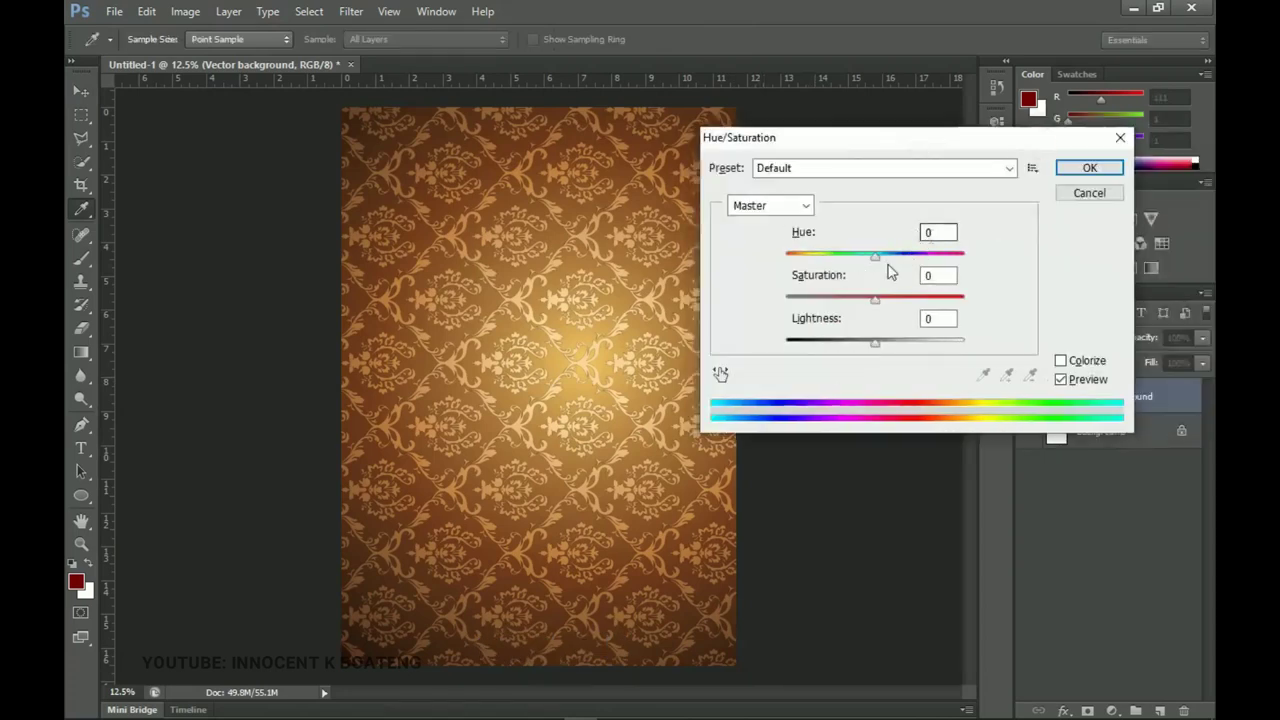
left_click_drag(877, 258, 797, 275)
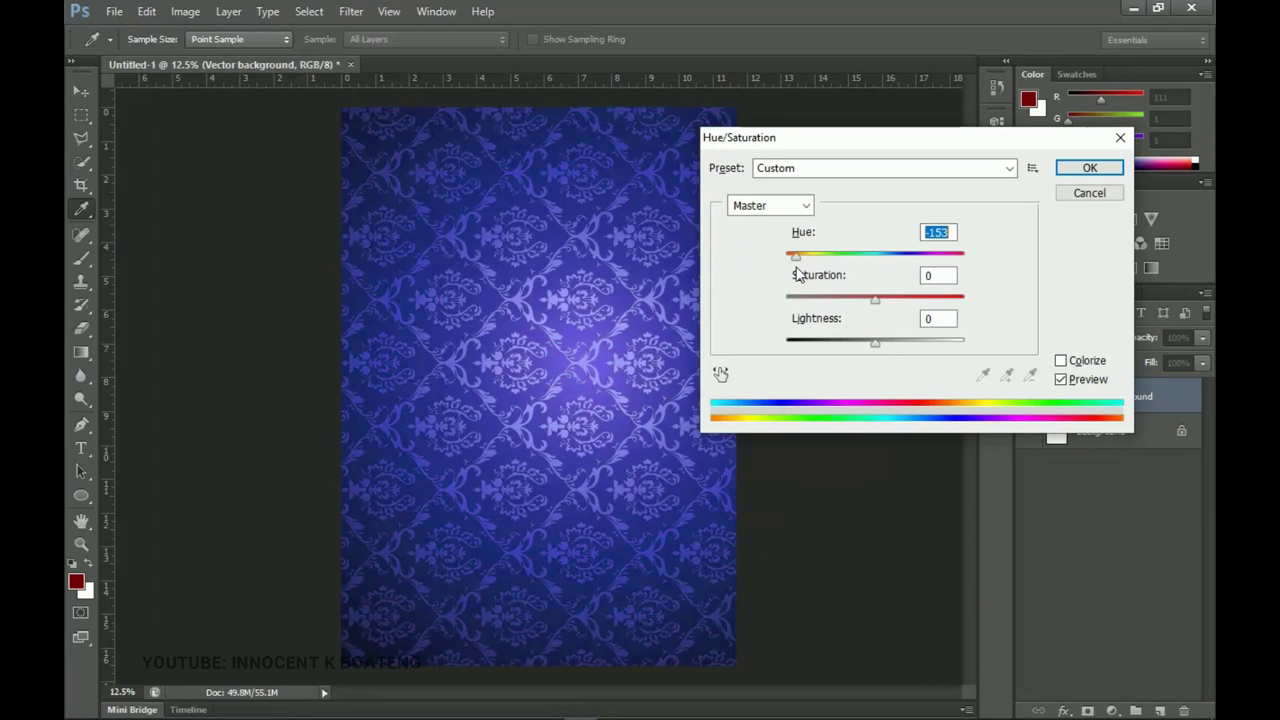
left_click(1089, 167)
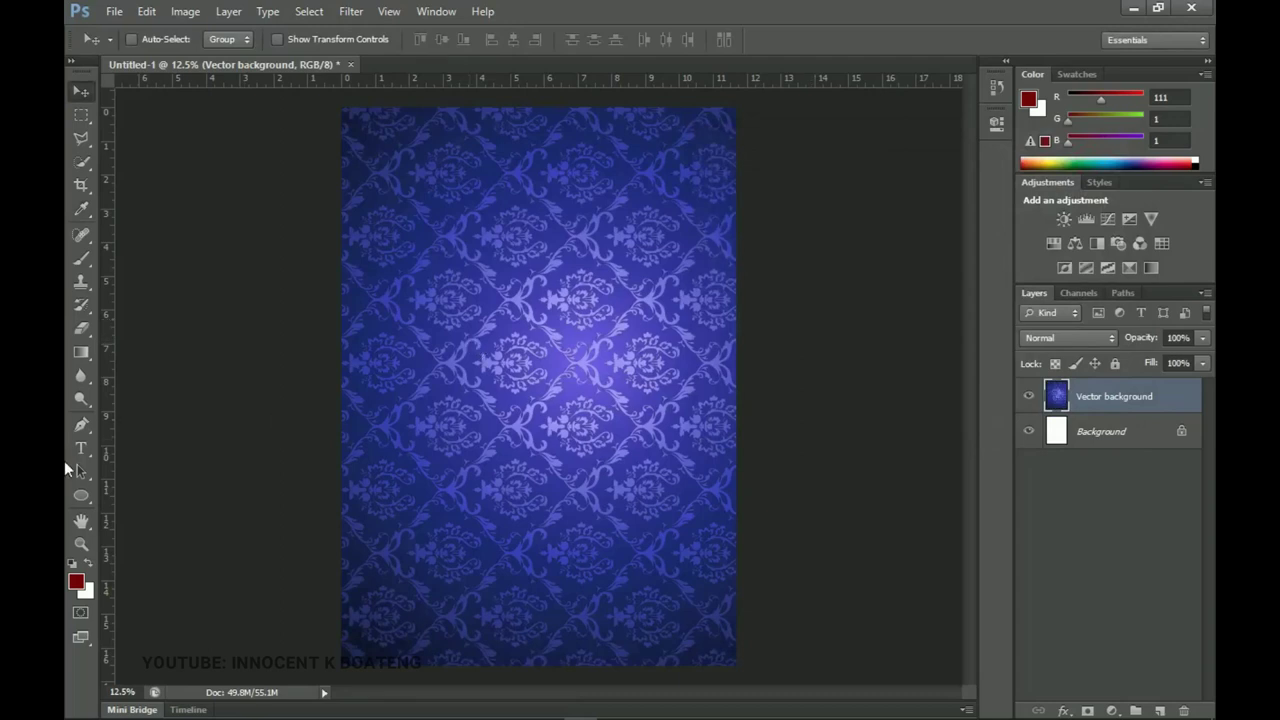
Step: Draw a filled rectangle shape about 3278 × 4811 px over the page, leaving a narrow patterned border around it
left_click(80, 496)
left_click_drag(84, 500, 143, 492)
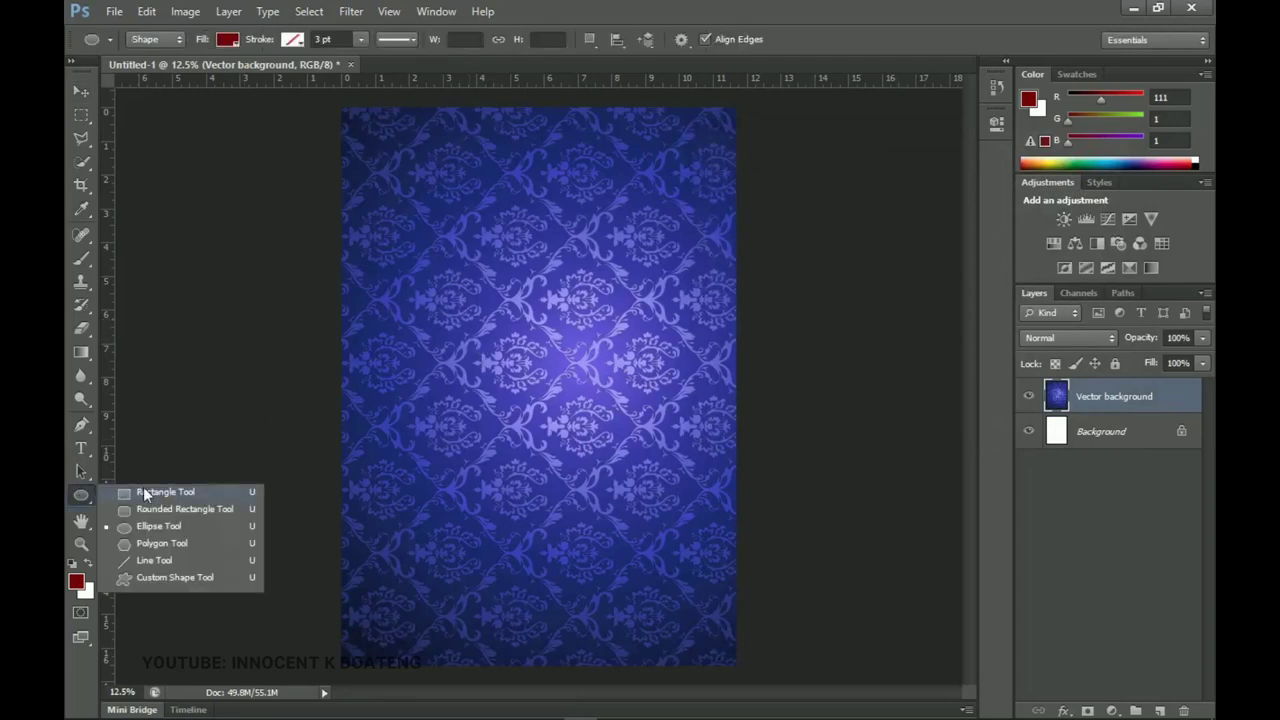
left_click(149, 493)
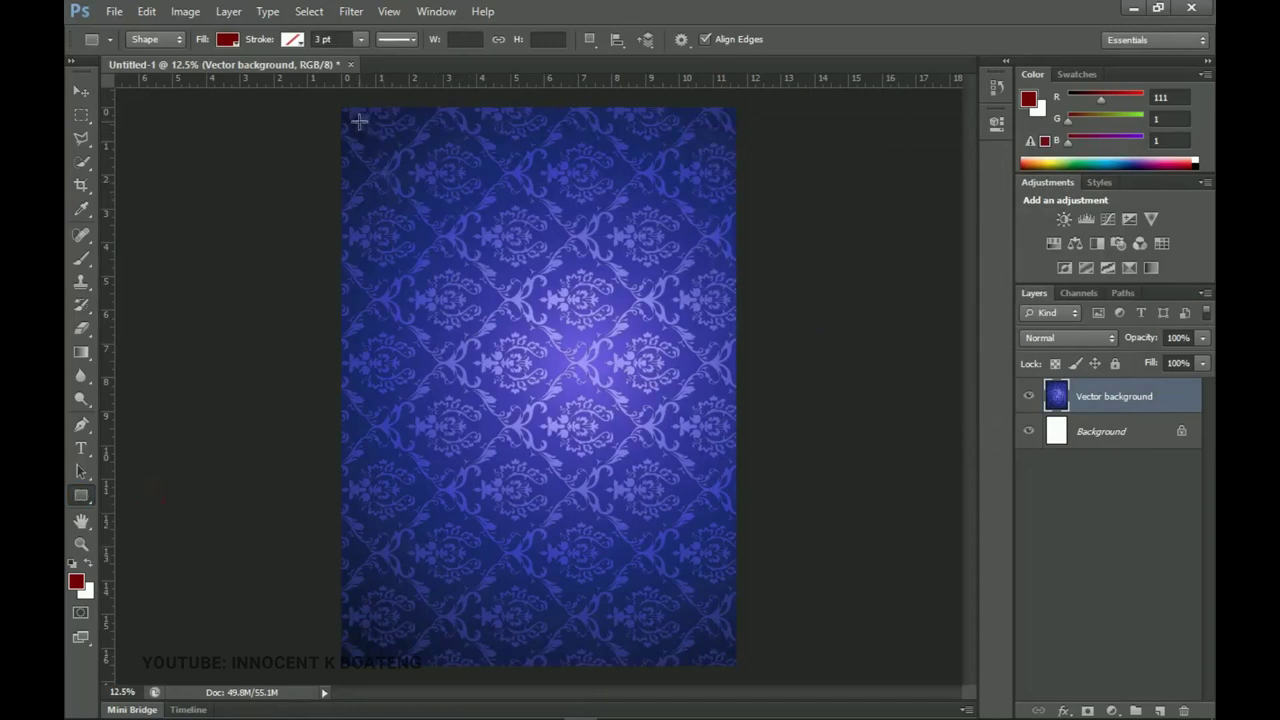
left_click_drag(358, 121, 731, 652)
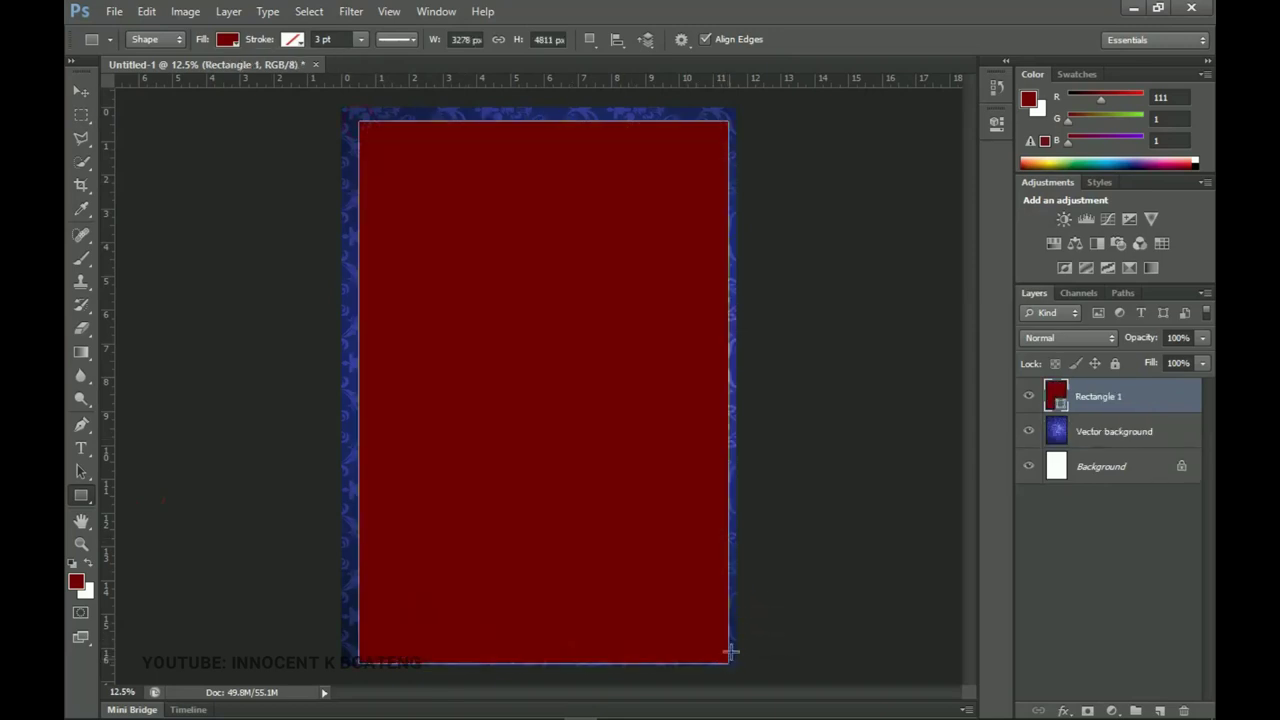
Step: Center the rectangle horizontally and vertically on the canvas and clear the selection
key("ctrl+a")
key("v")
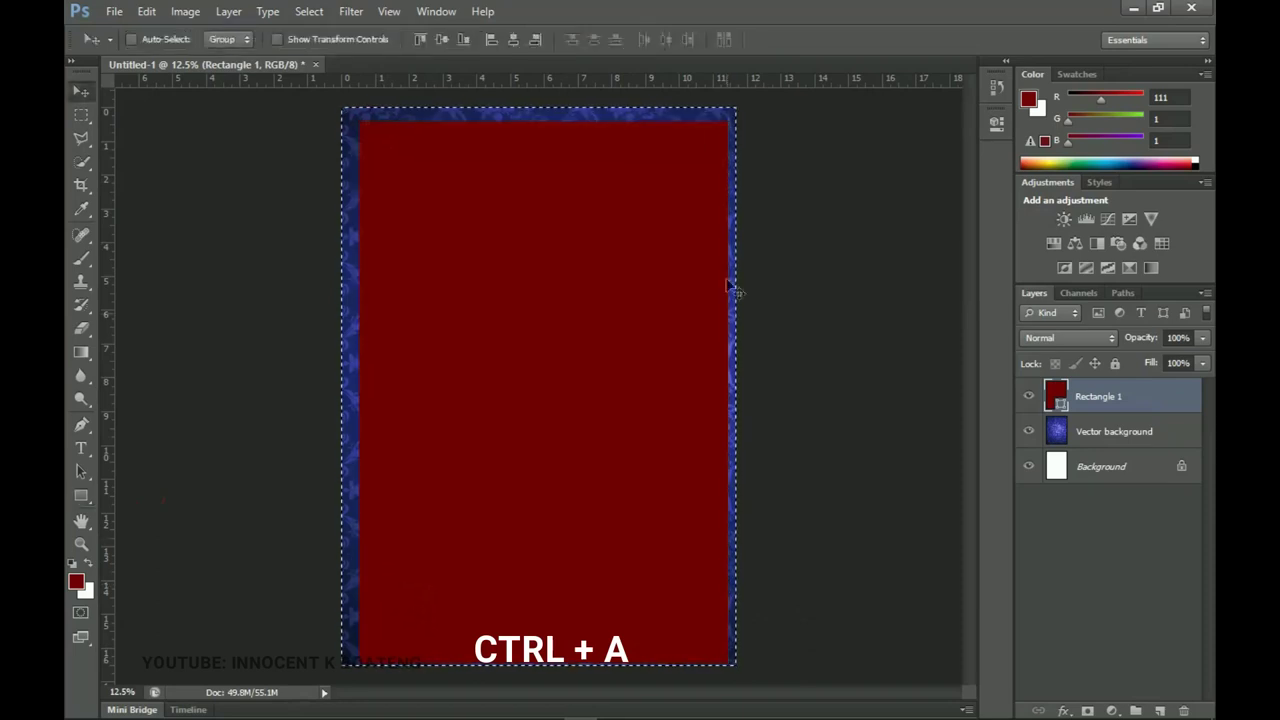
left_click(511, 41)
left_click(441, 40)
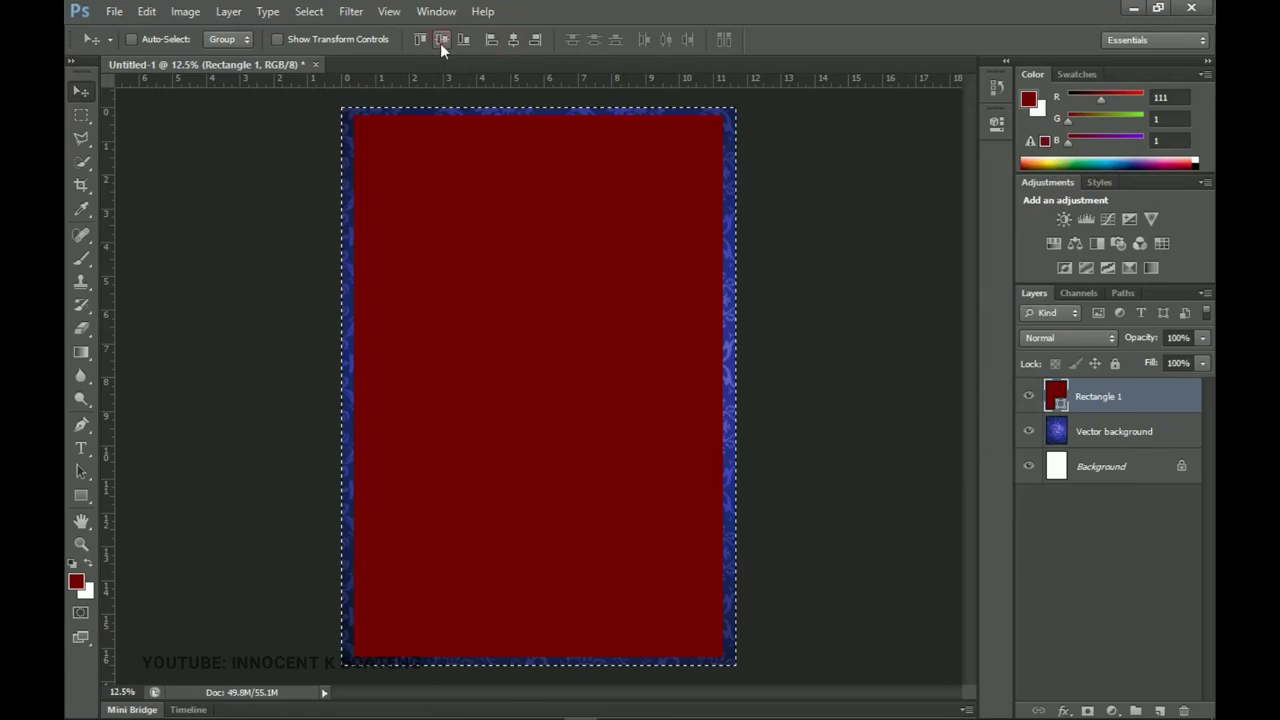
key("ctrl+d")
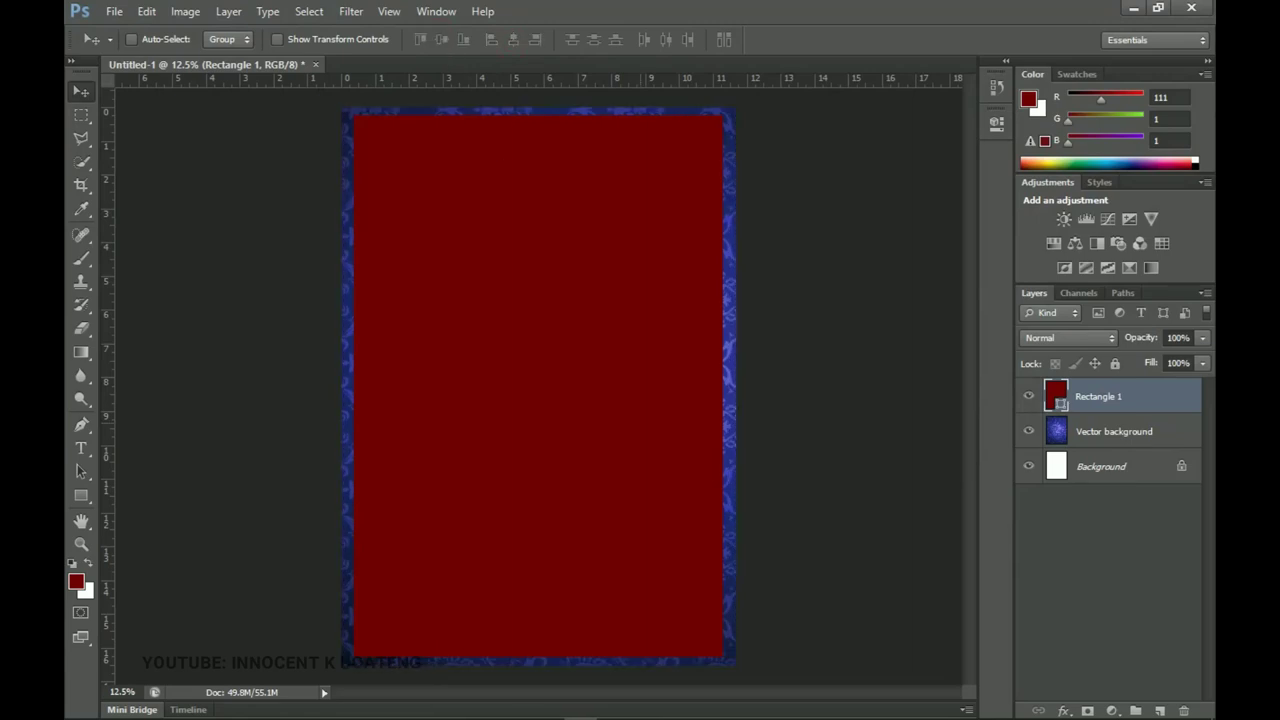
Step: Change the rectangle's fill color to white (ffffff)
double_click(1058, 400)
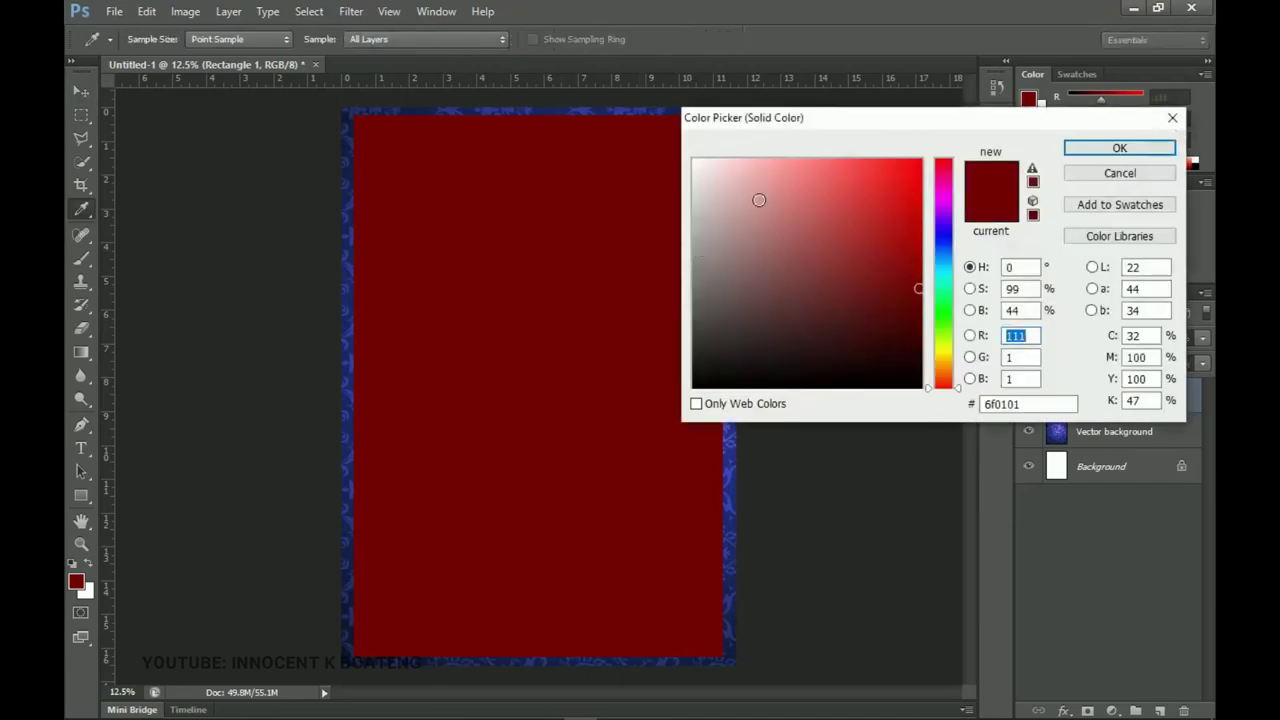
left_click_drag(760, 200, 616, 94)
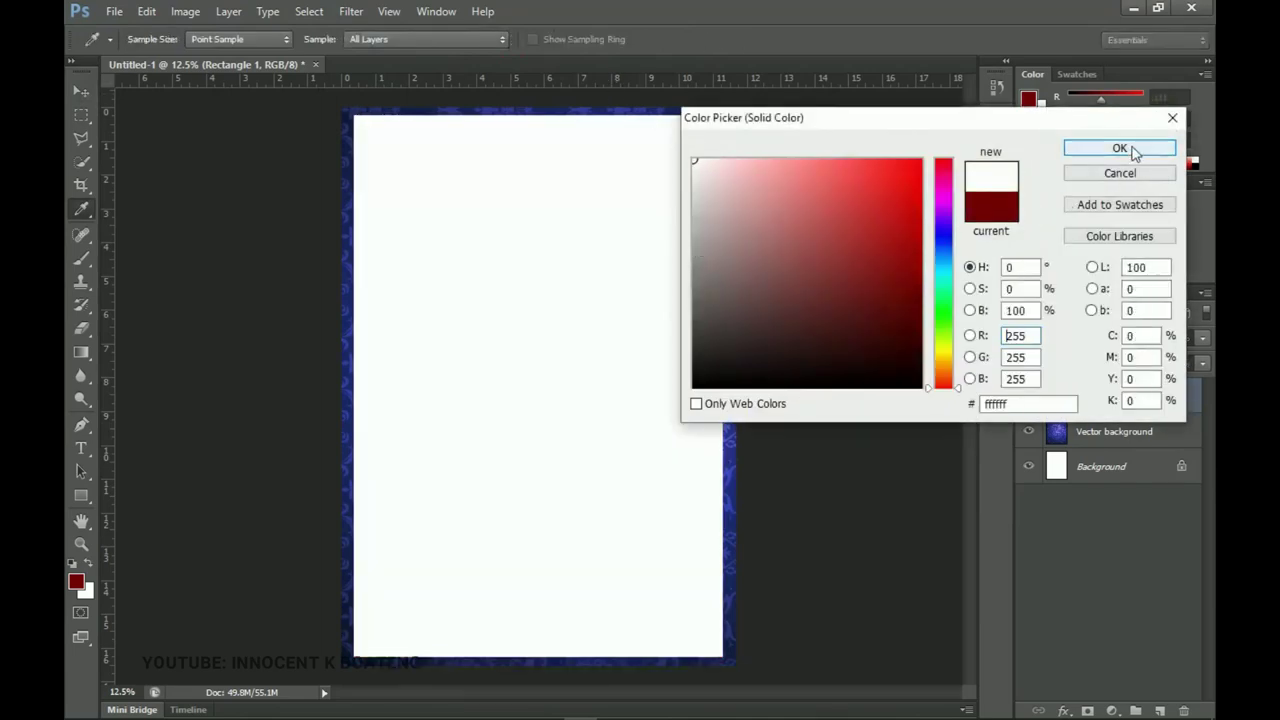
left_click(1120, 148)
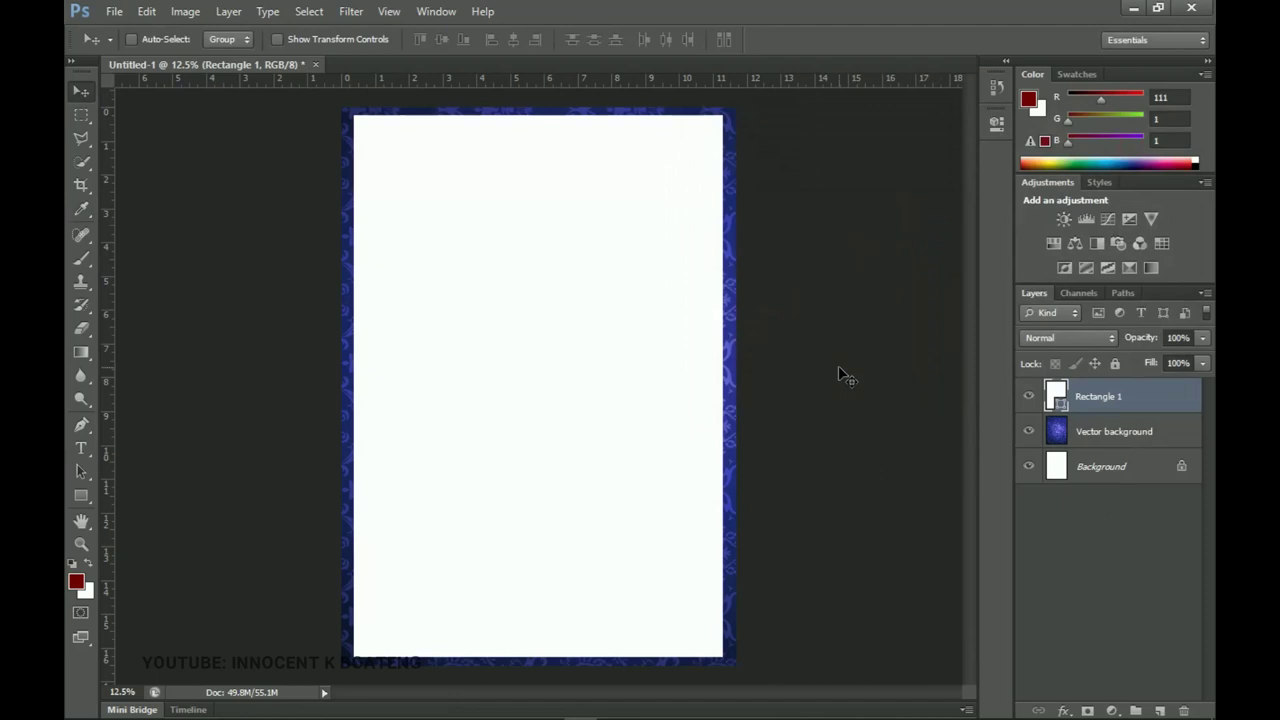
Step: Shrink the white rectangle slightly about its center to widen the patterned border, and rasterize its layer
key("ctrl+t")
left_click_drag(718, 118, 716, 121)
key("Return")
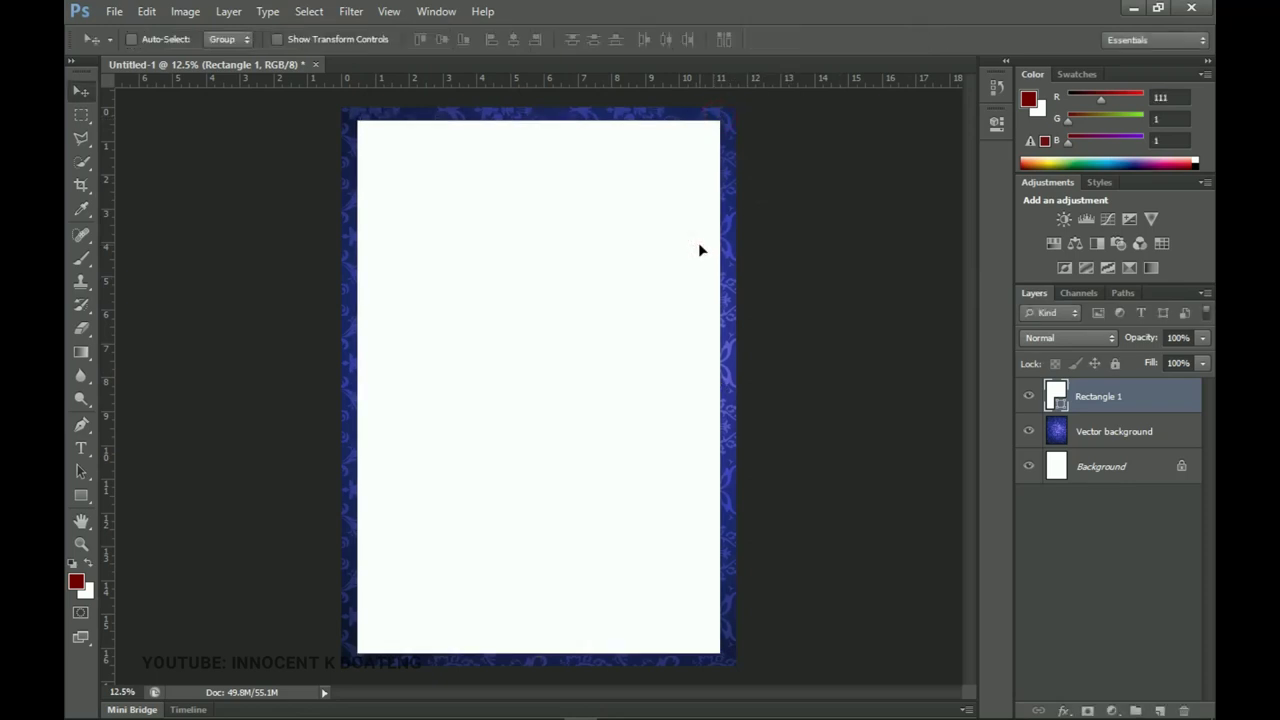
right_click(1110, 400)
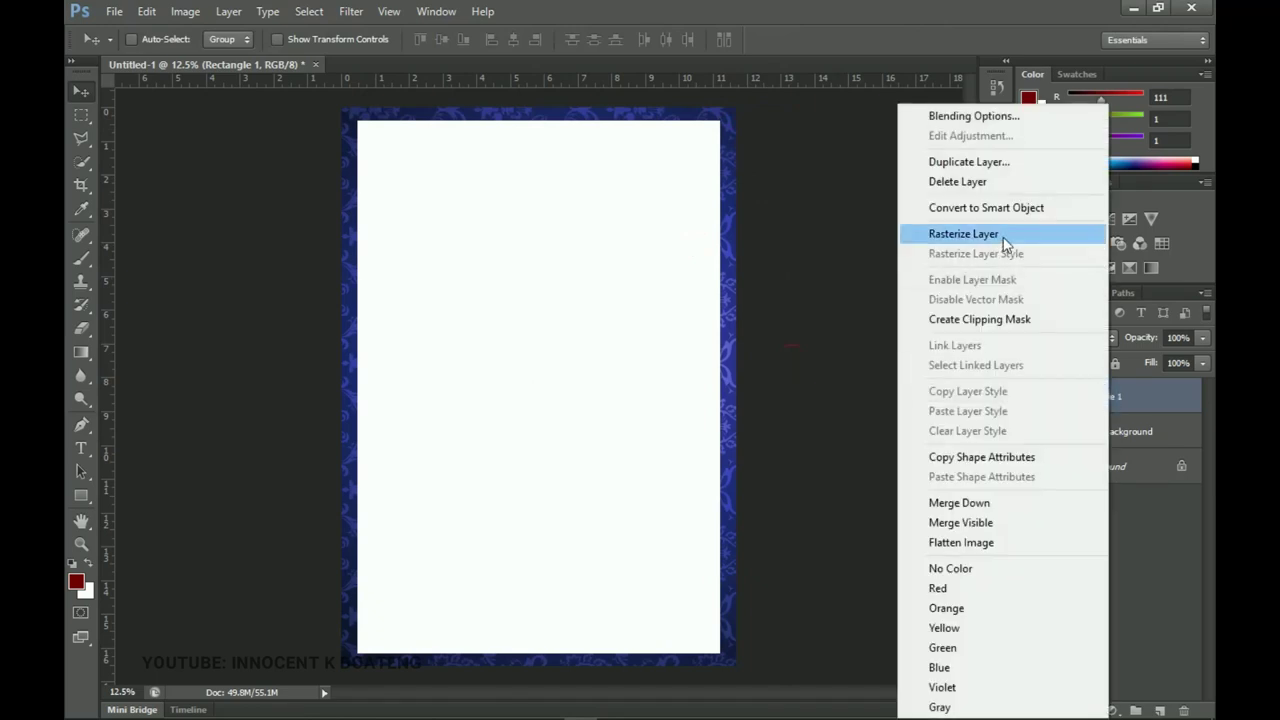
left_click(1004, 236)
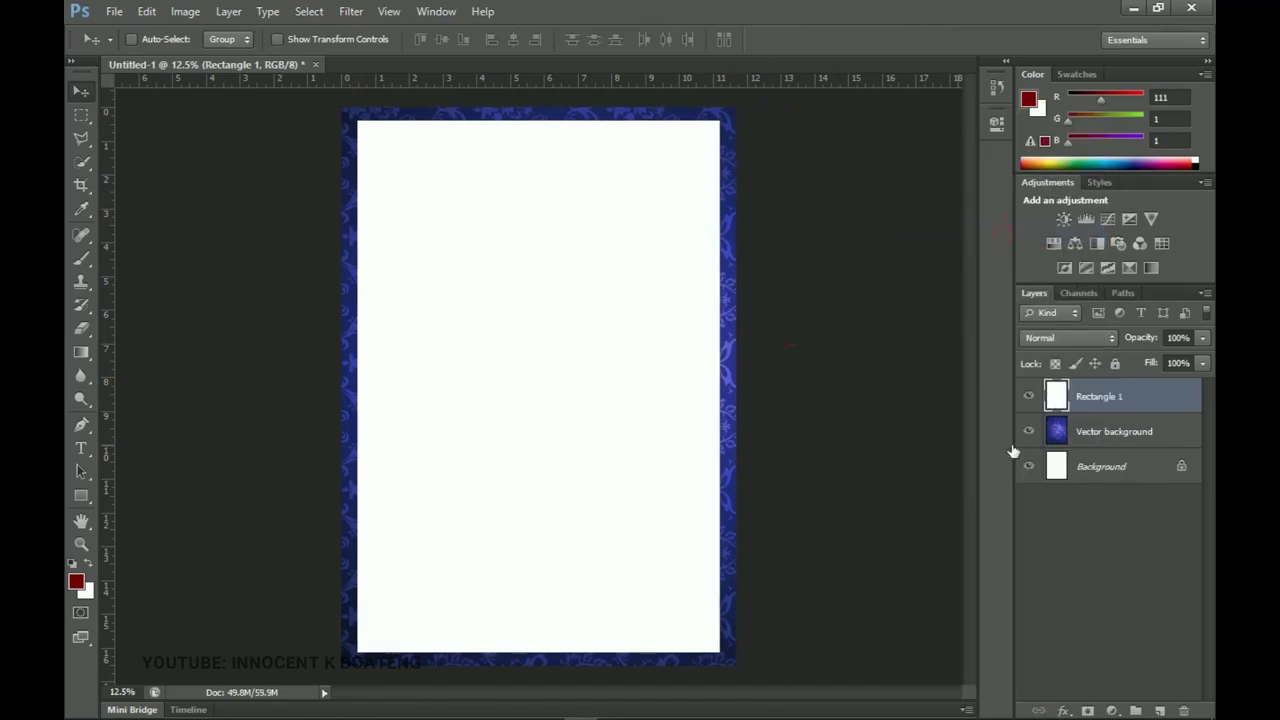
Step: Cut a rounded notch out of the white rectangle's top-left corner by deleting an elliptical selection, and clear the selection
key("m")
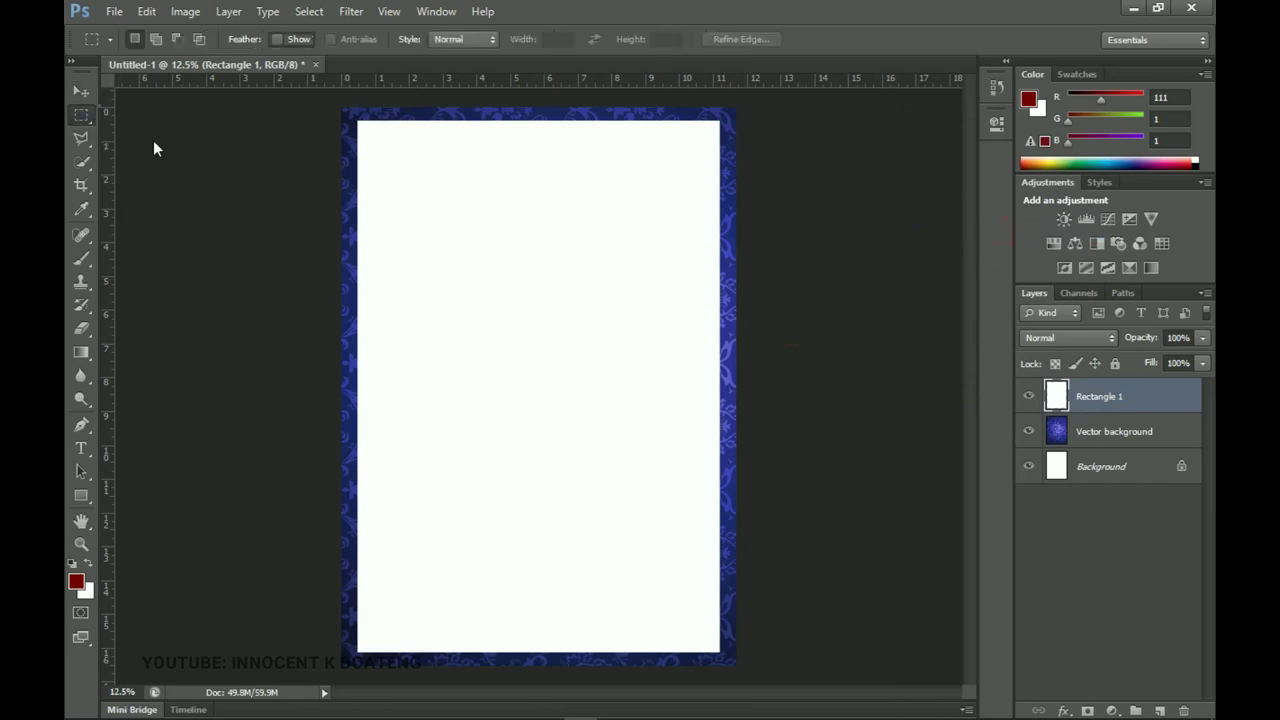
right_click(81, 114)
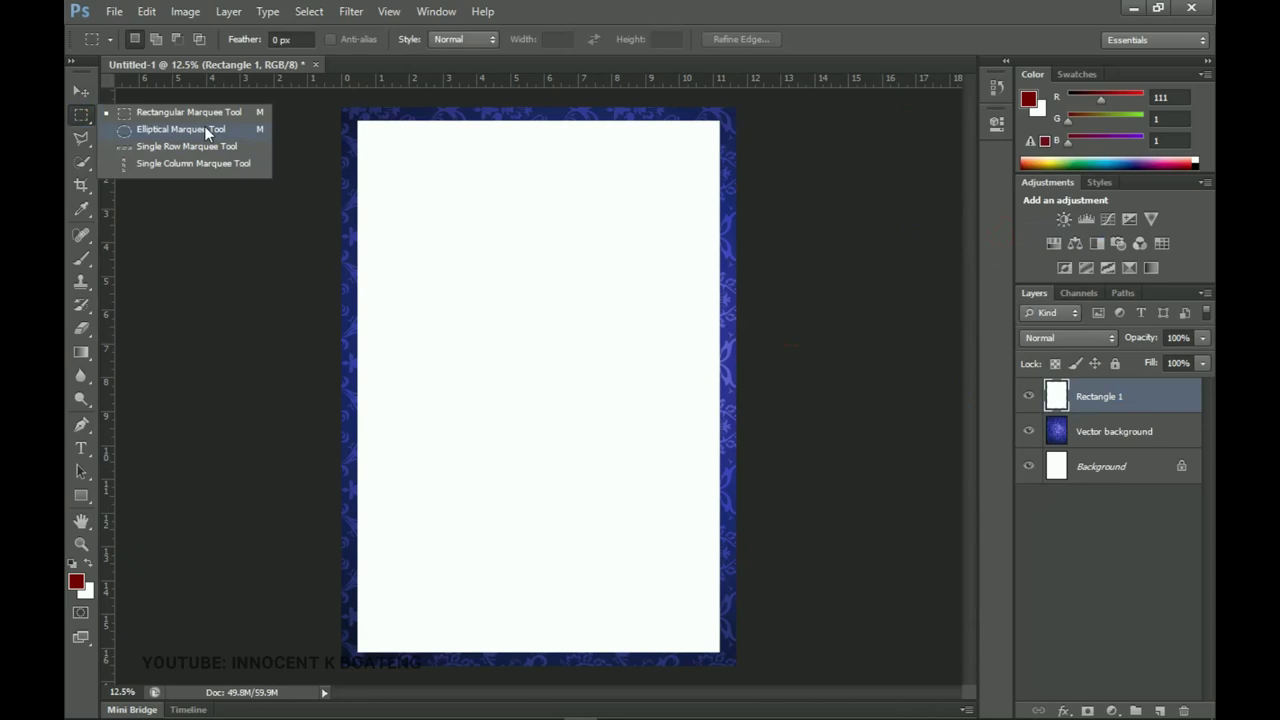
left_click(84, 118)
right_click(84, 118)
left_click(167, 130)
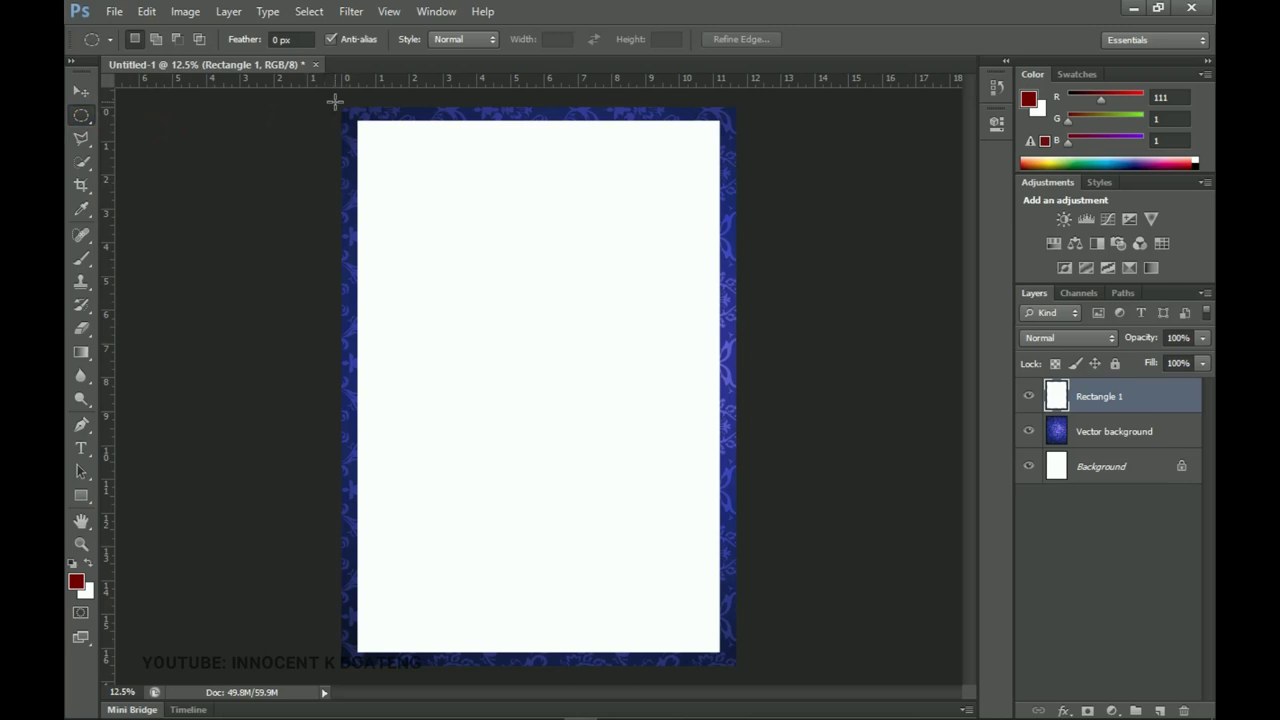
left_click_drag(334, 100, 378, 150)
key("Delete")
key("ctrl+d")
Step: Duplicate the white rectangle layer with the notched corner
key("z")
left_click(397, 206)
key("m")
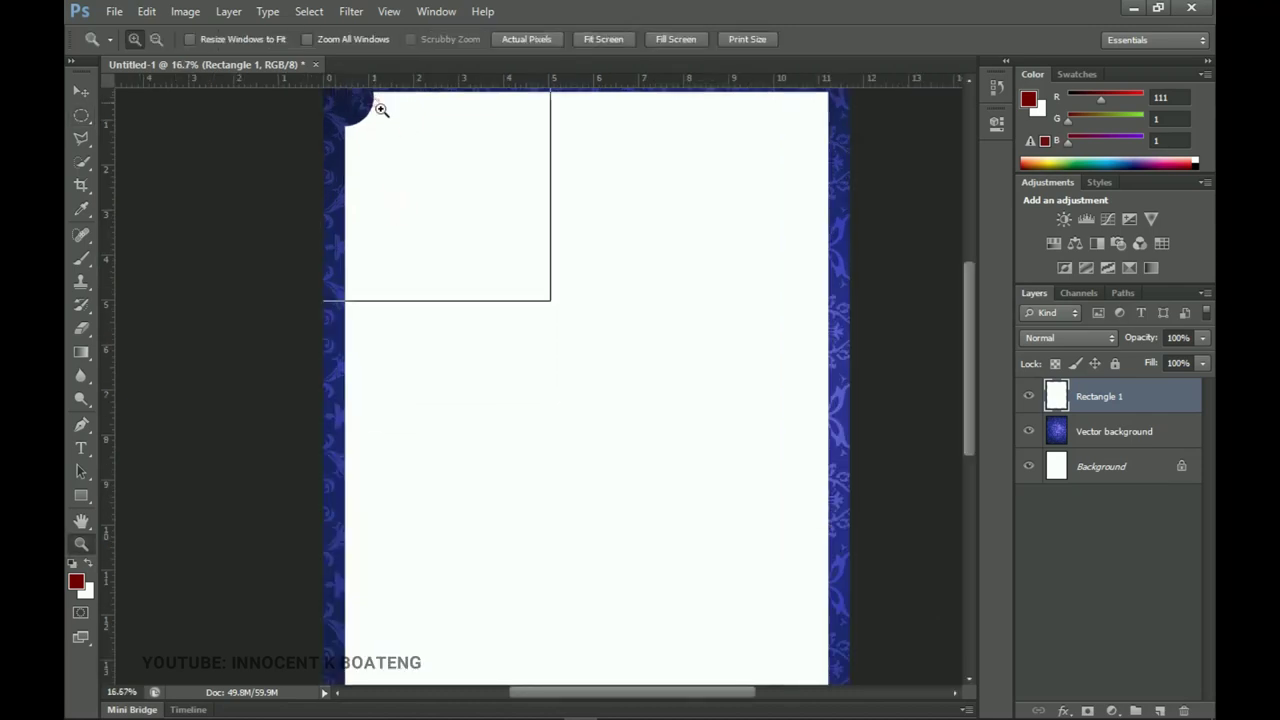
key("ctrl+plus")
left_click_drag(447, 271, 360, 320)
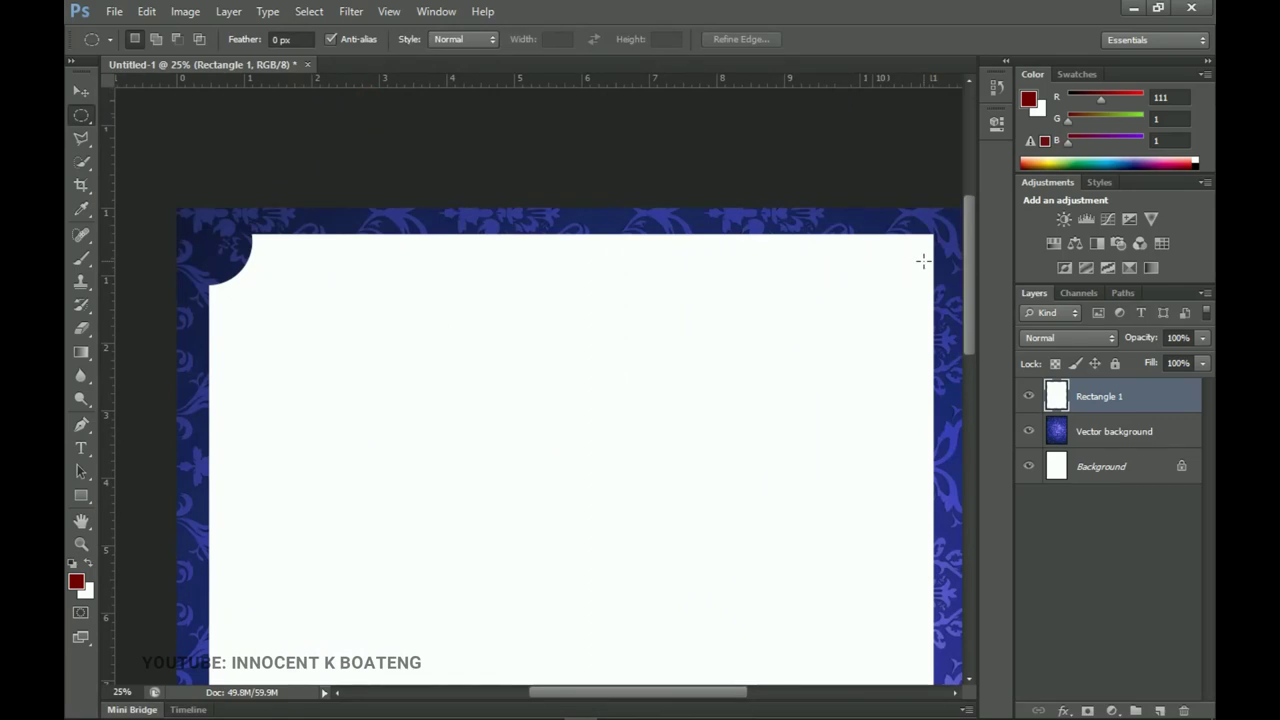
key("ctrl+0")
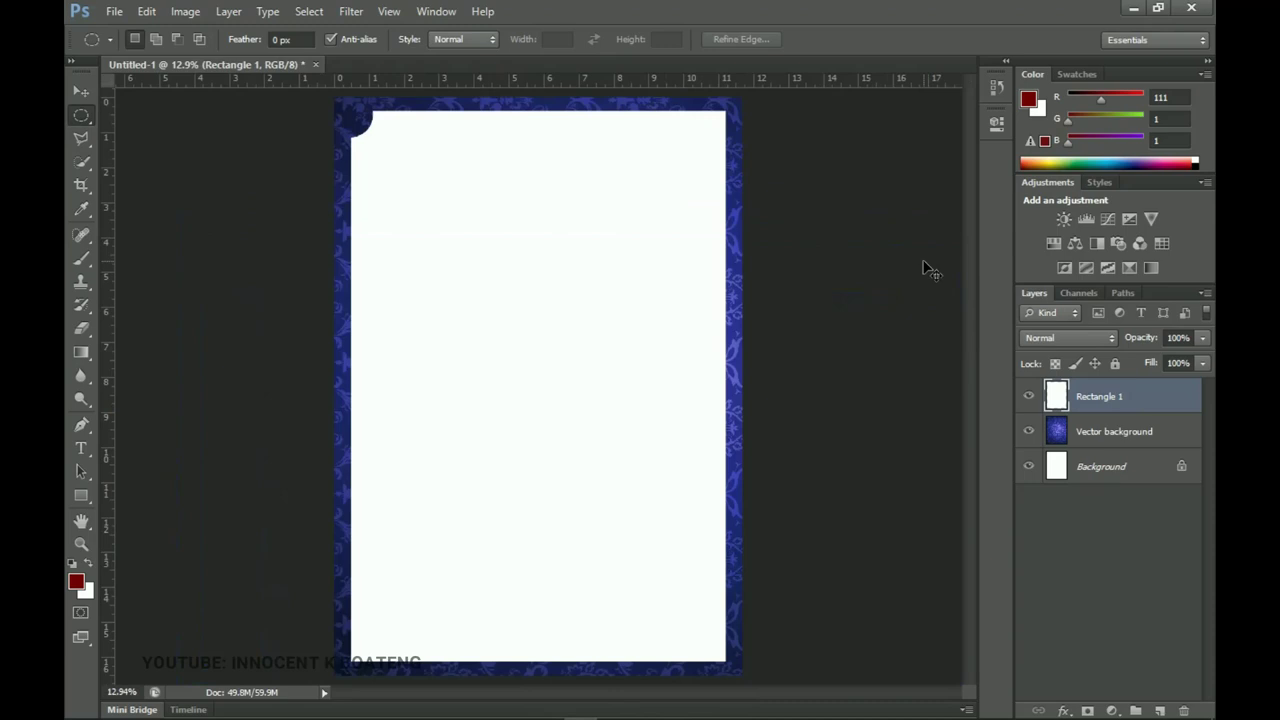
key("v")
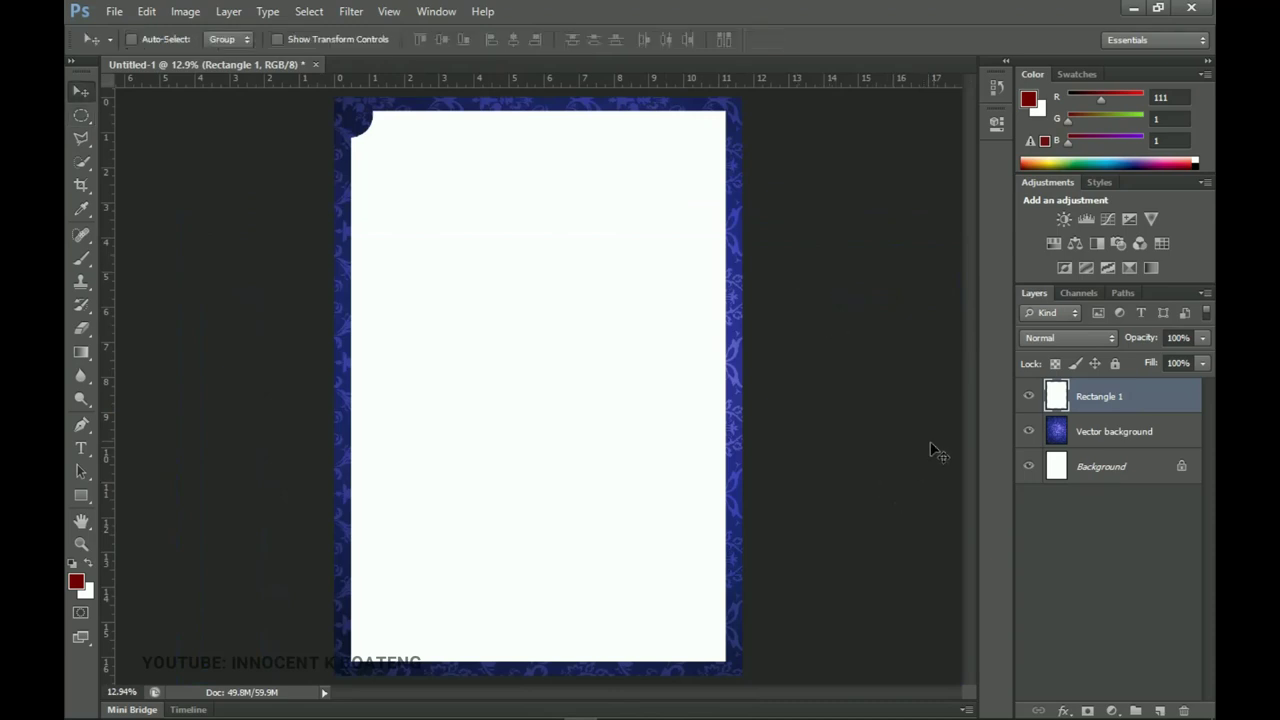
key("ctrl+j")
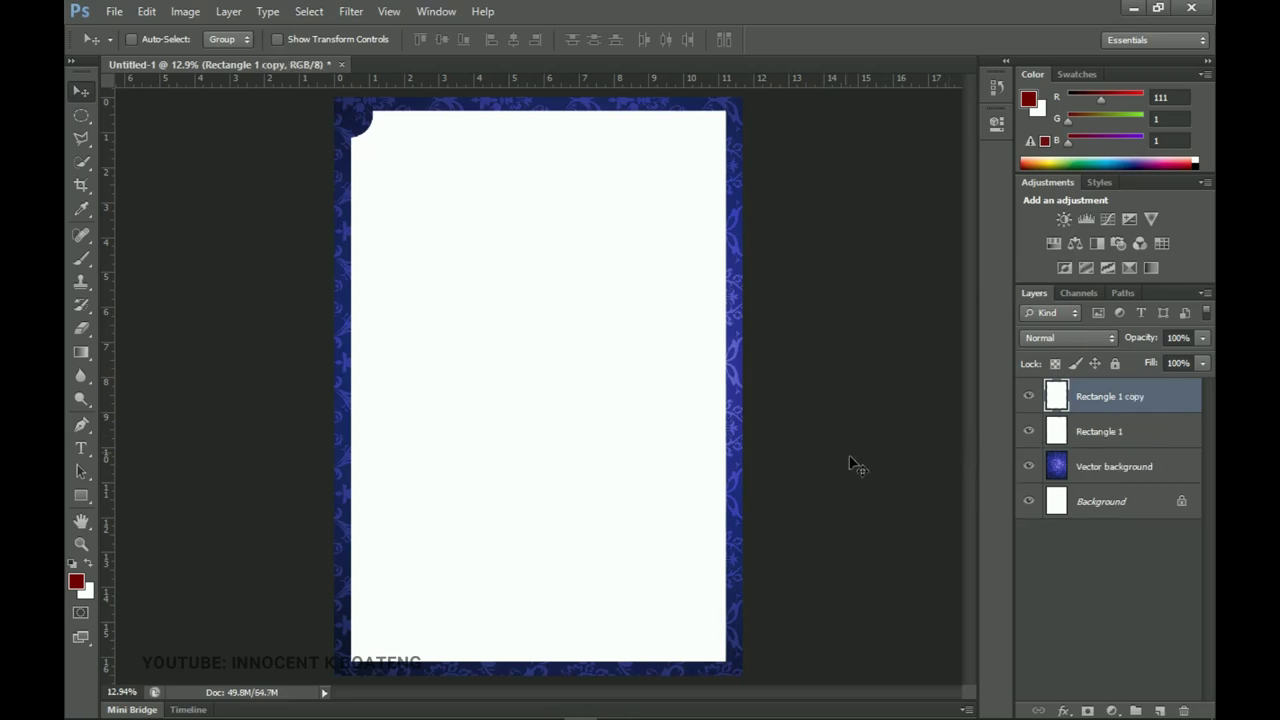
Step: Flip the duplicated white rectangle horizontally with Free Transform and commit the transformation
key("ctrl+t")
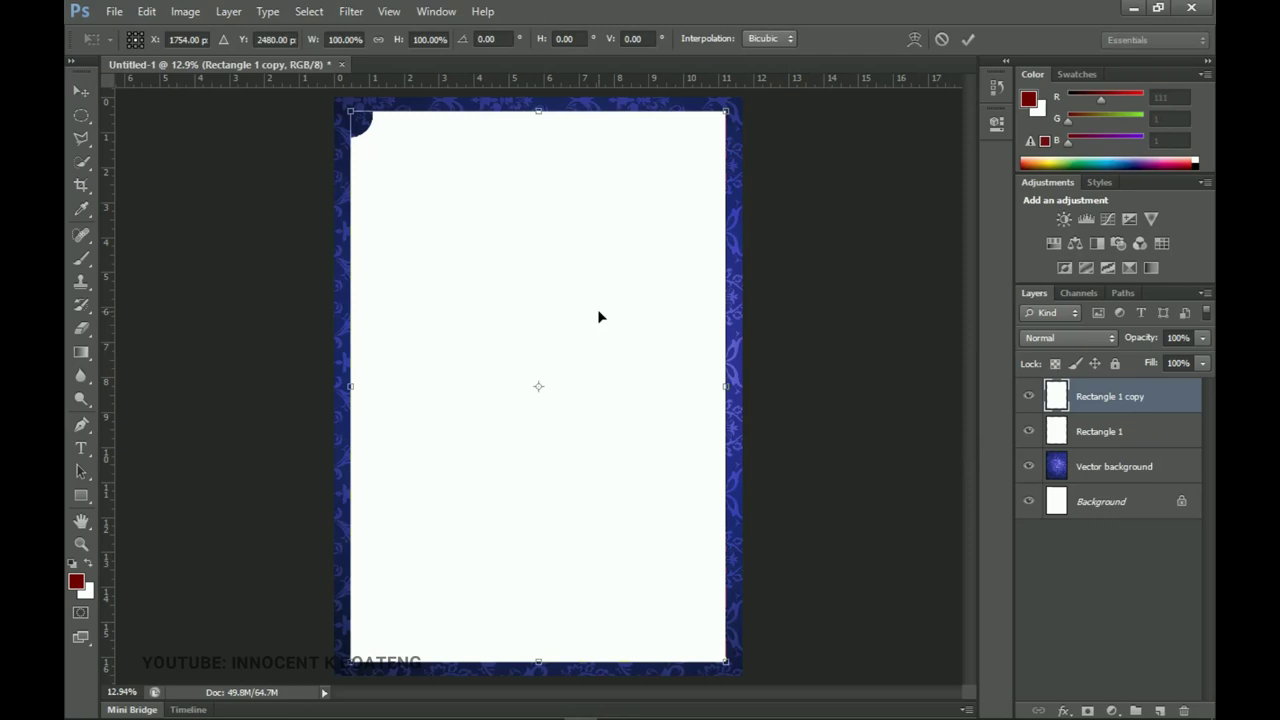
right_click(598, 310)
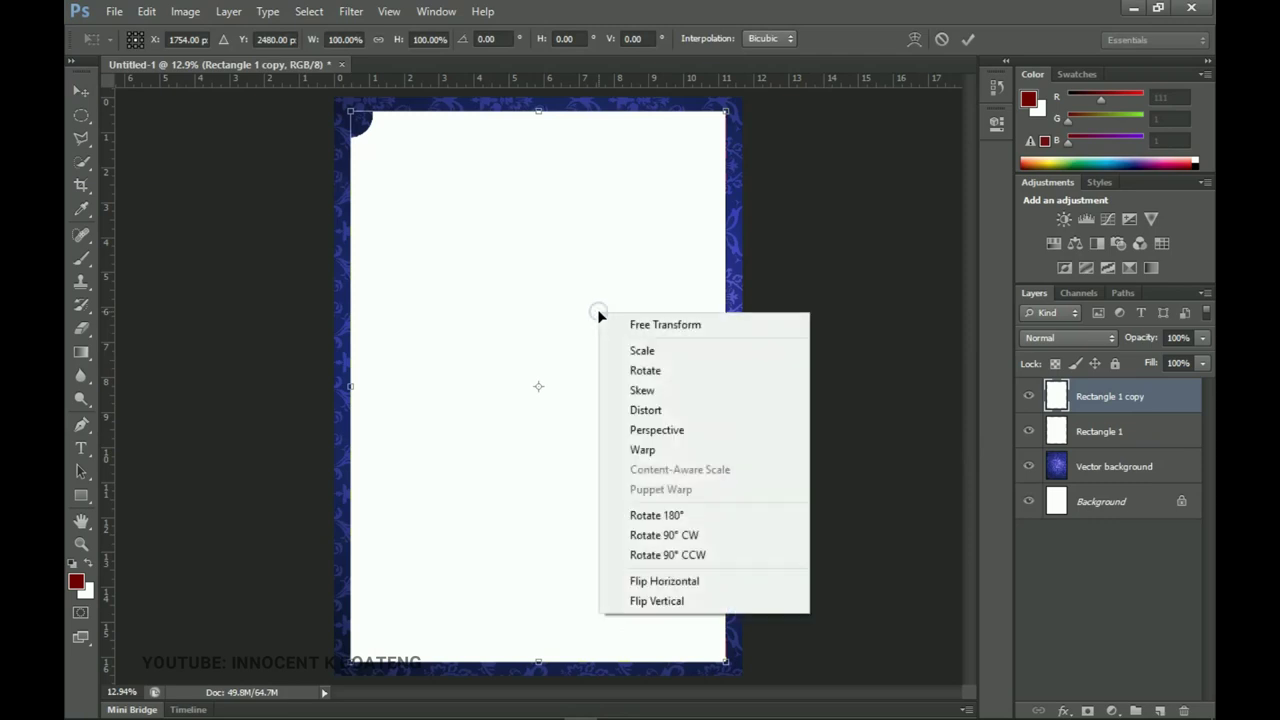
left_click(700, 584)
key("Return")
Step: Add a vertical guide at 50% of the canvas width
left_click(389, 11)
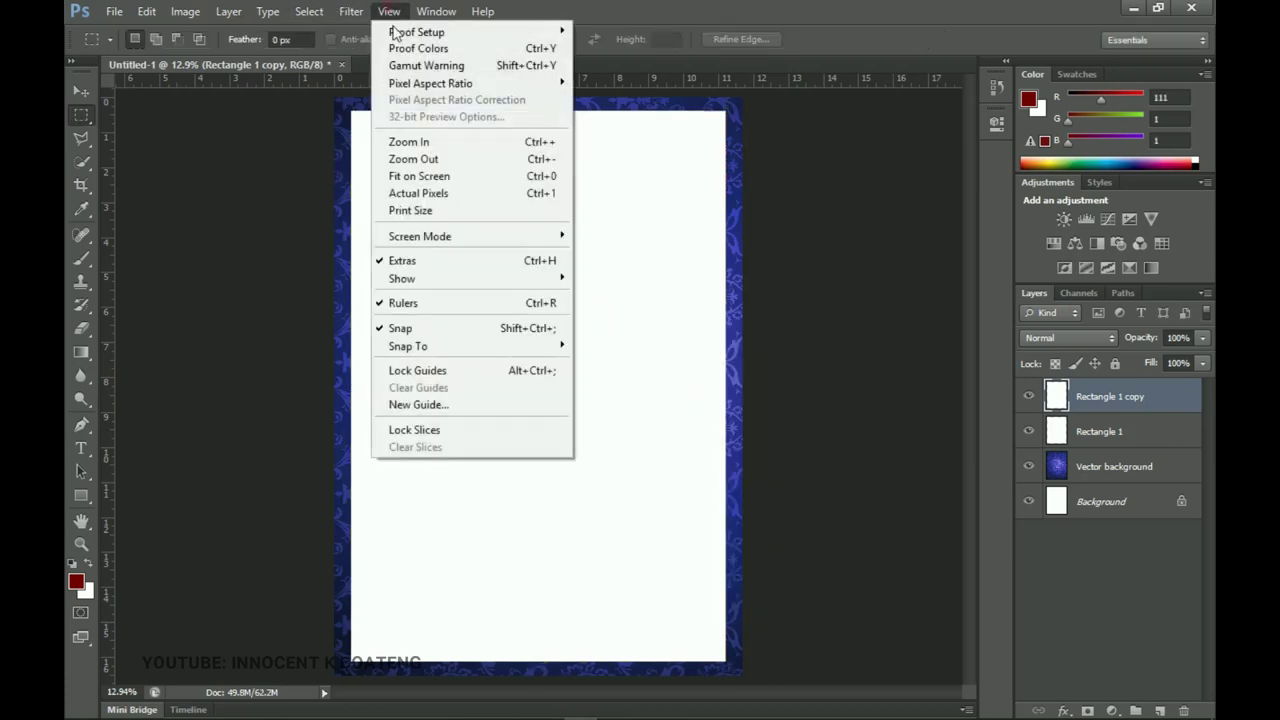
left_click(491, 414)
type("50")
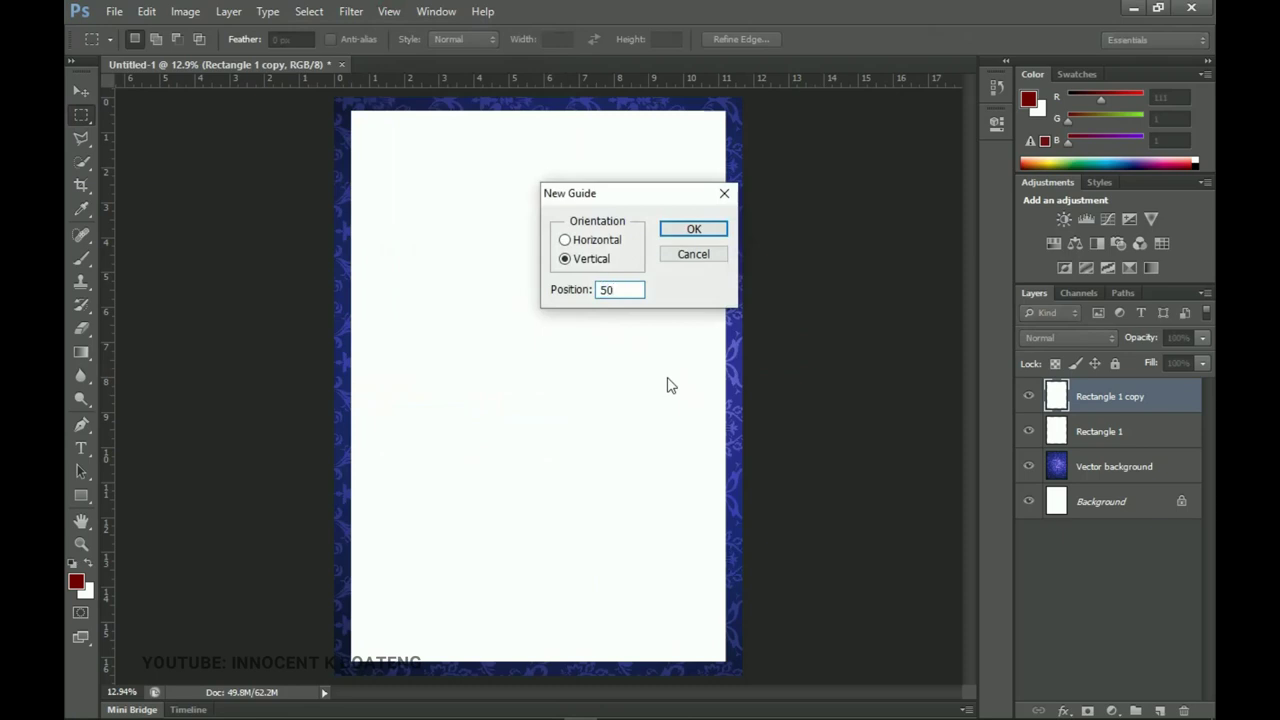
type("%")
key("Return")
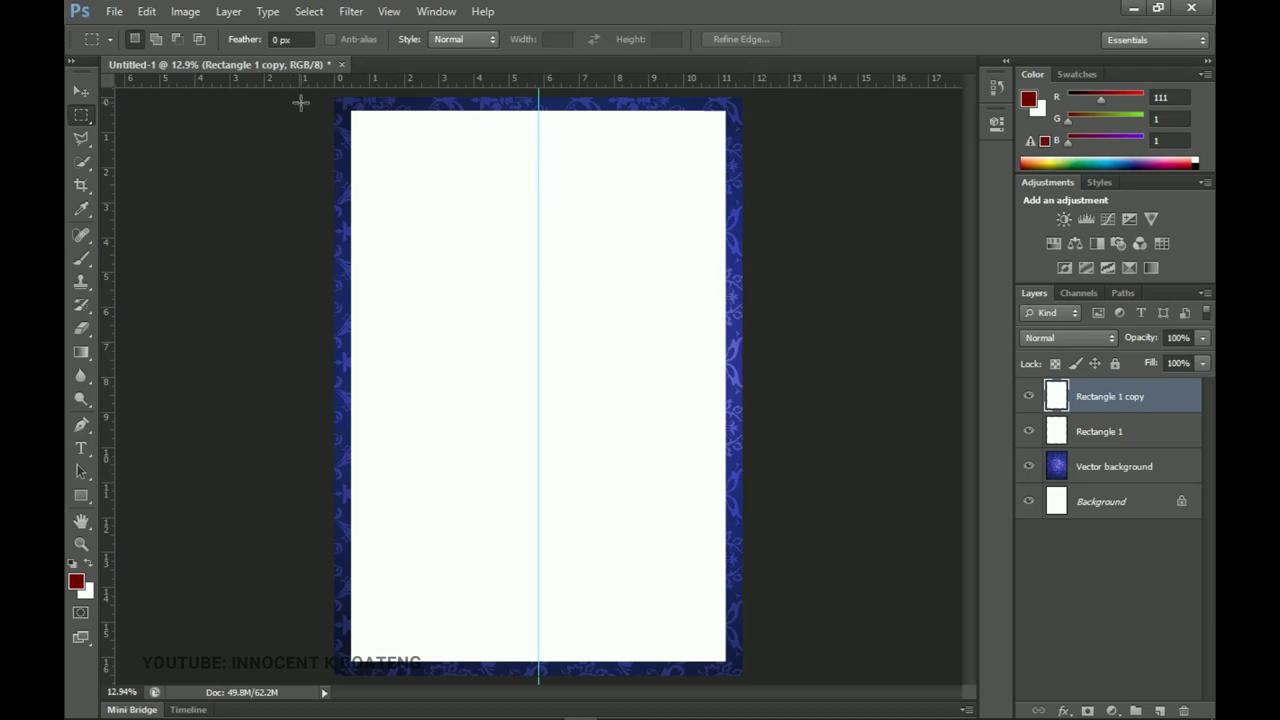
Step: Delete the half of the flipped rectangle copy left of the center guide, and clear the selection
left_click_drag(318, 102, 540, 718)
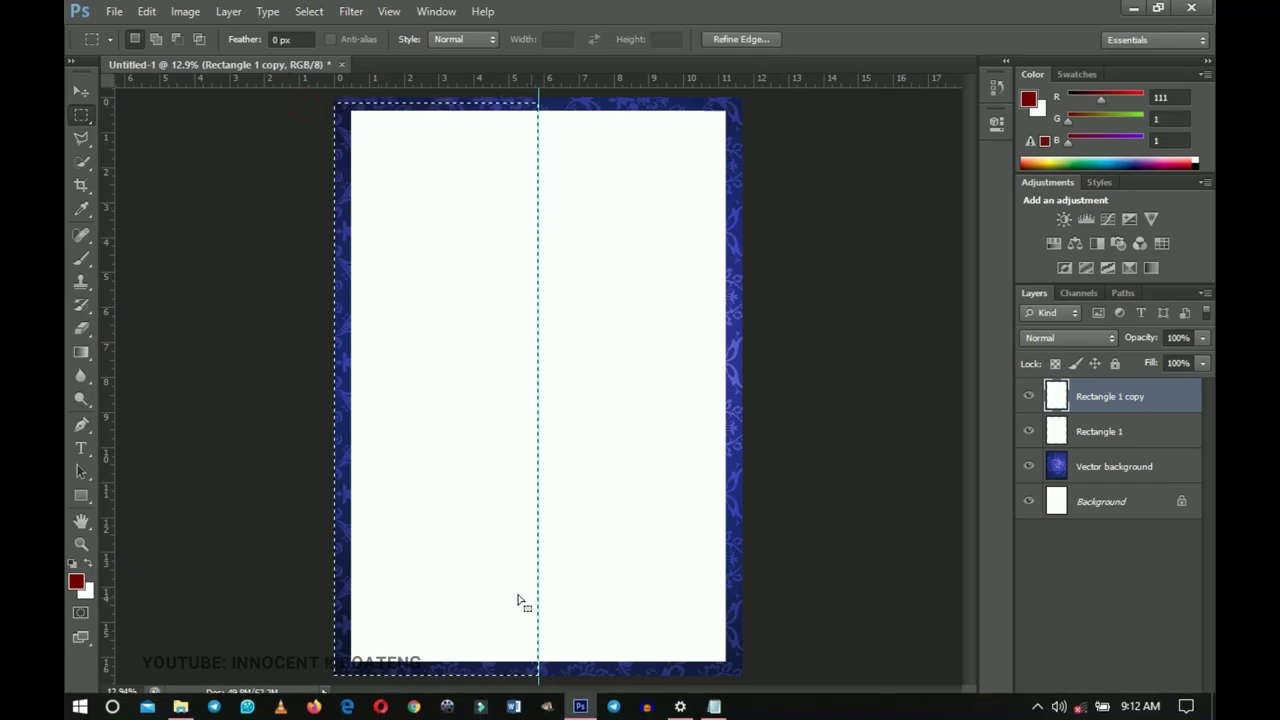
key("Delete")
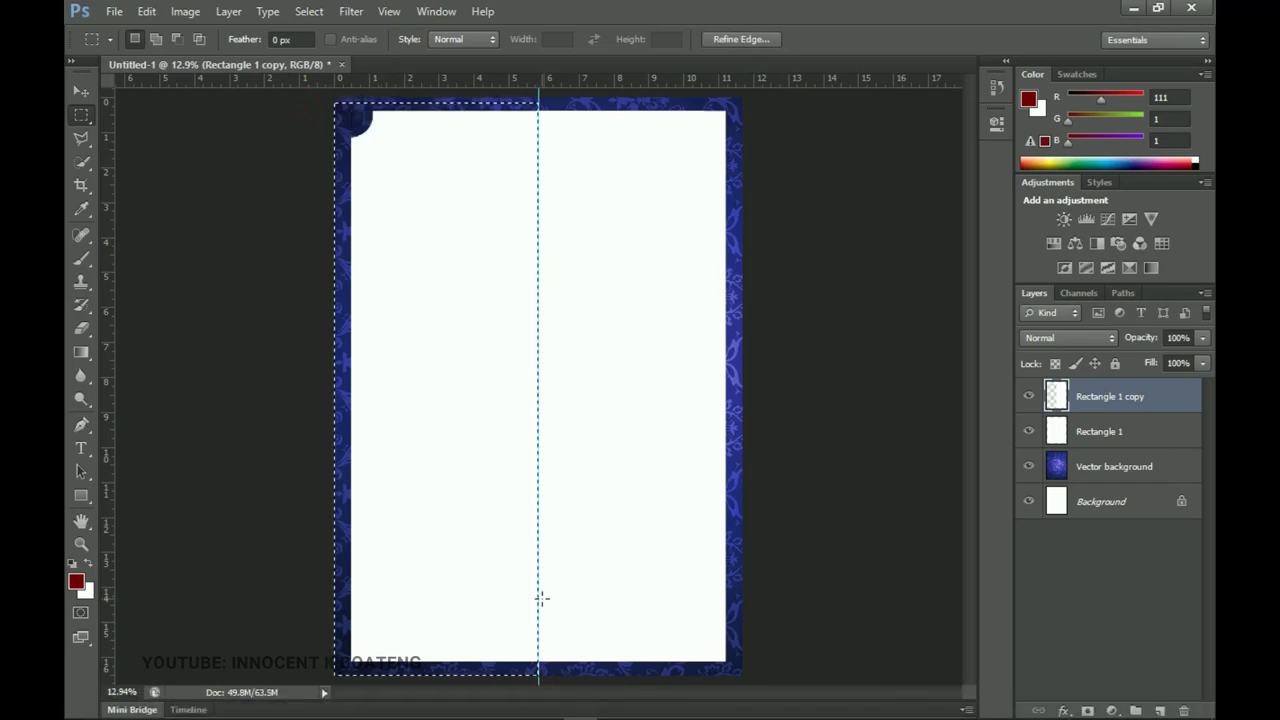
key("ctrl+d")
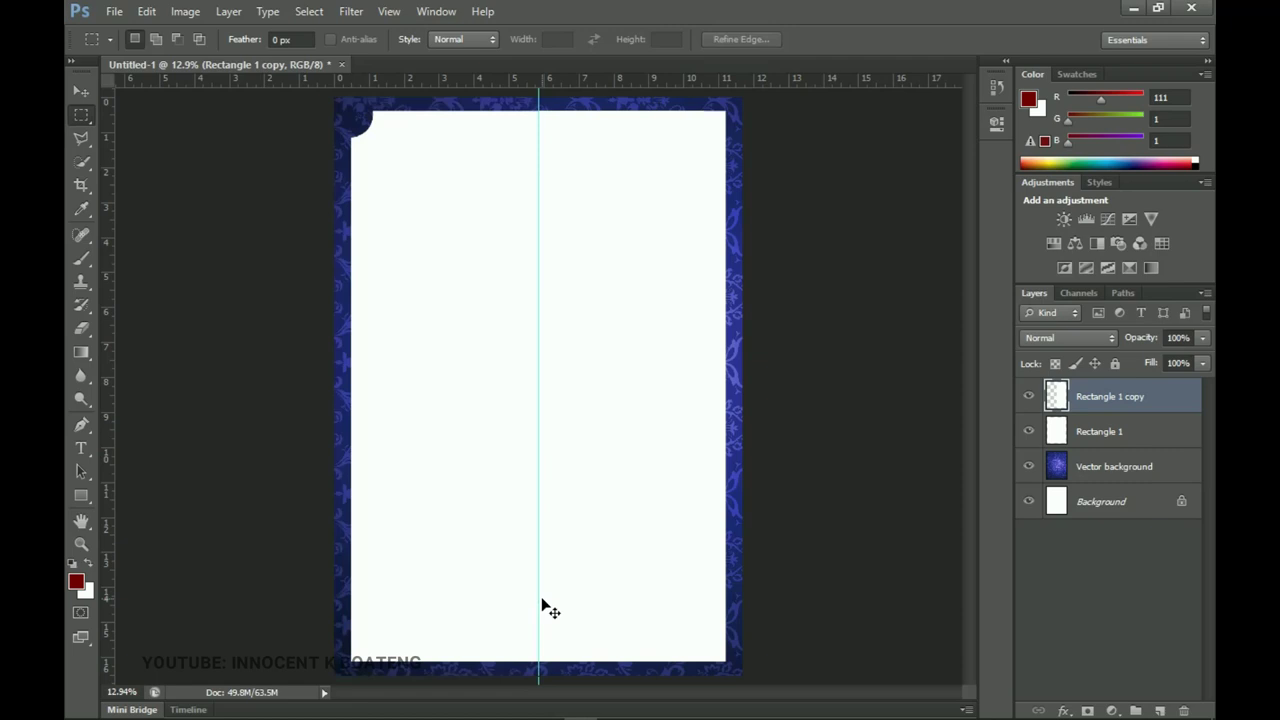
Step: Delete the half of the original Rectangle 1 layer right of the center guide, and clear the selection
left_click(1105, 435)
left_click(1026, 433)
left_click(1027, 433)
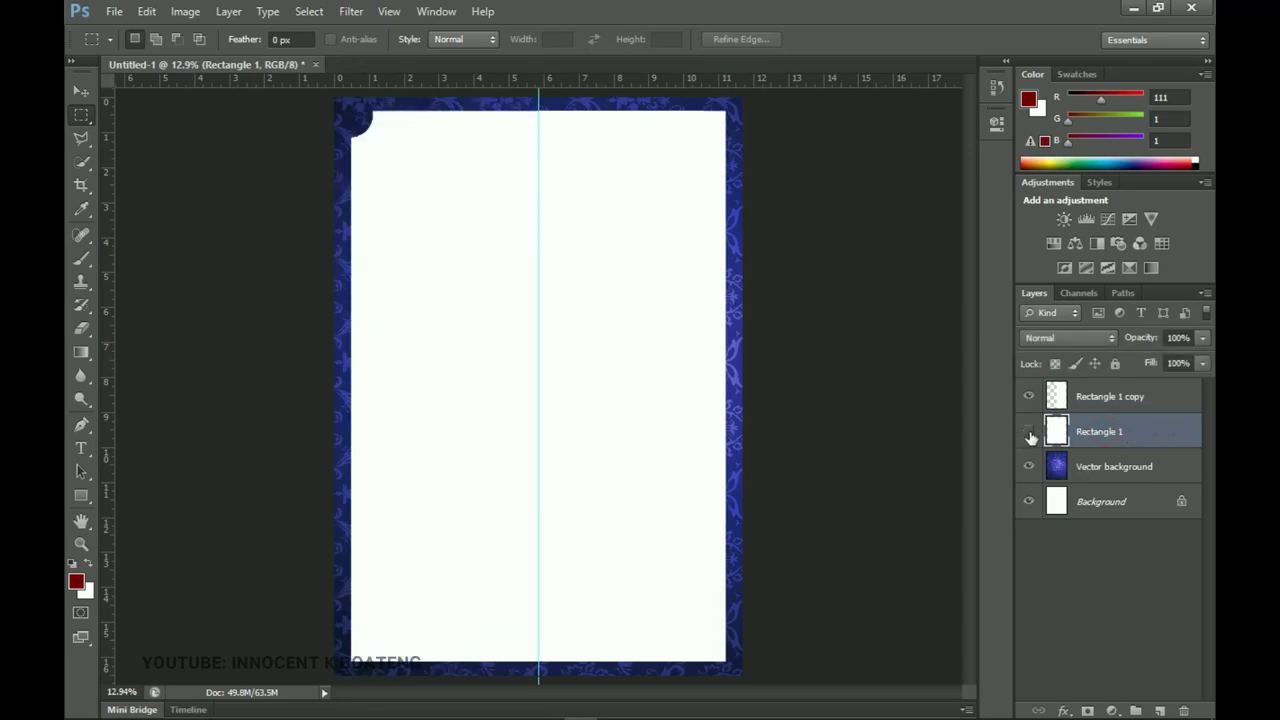
left_click(1028, 433)
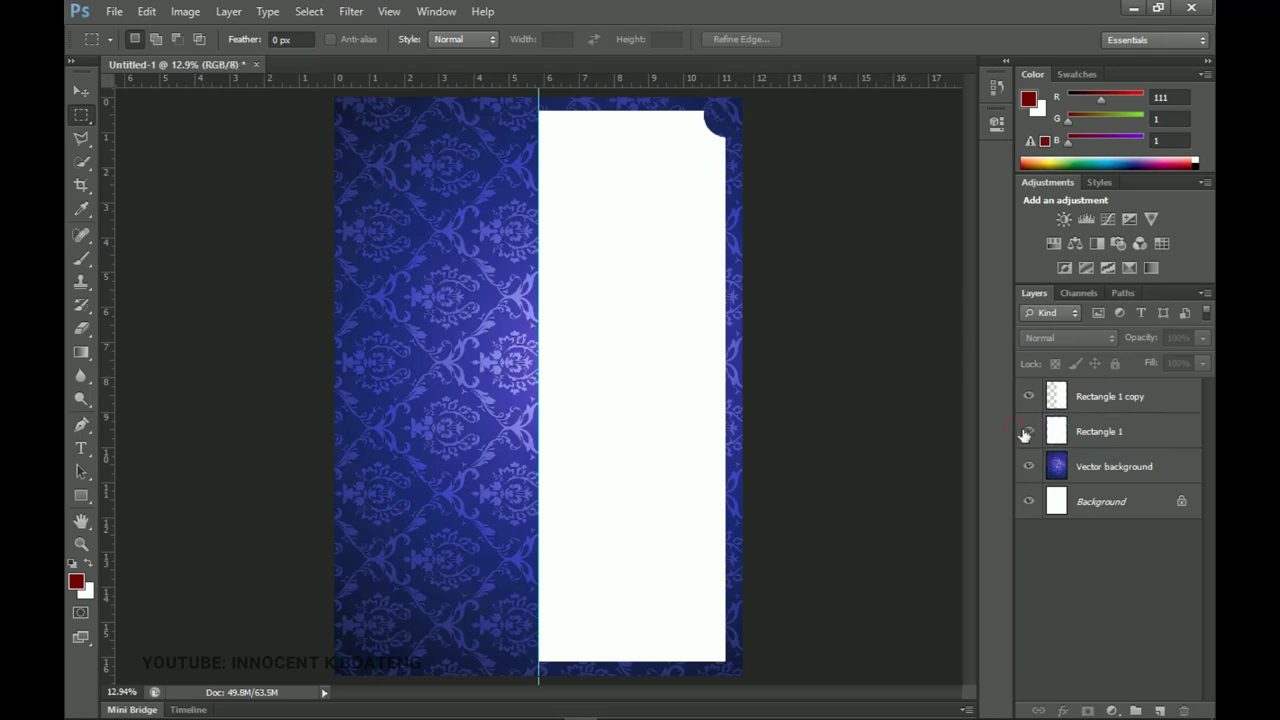
left_click(1028, 432)
left_click_drag(784, 669, 540, 105)
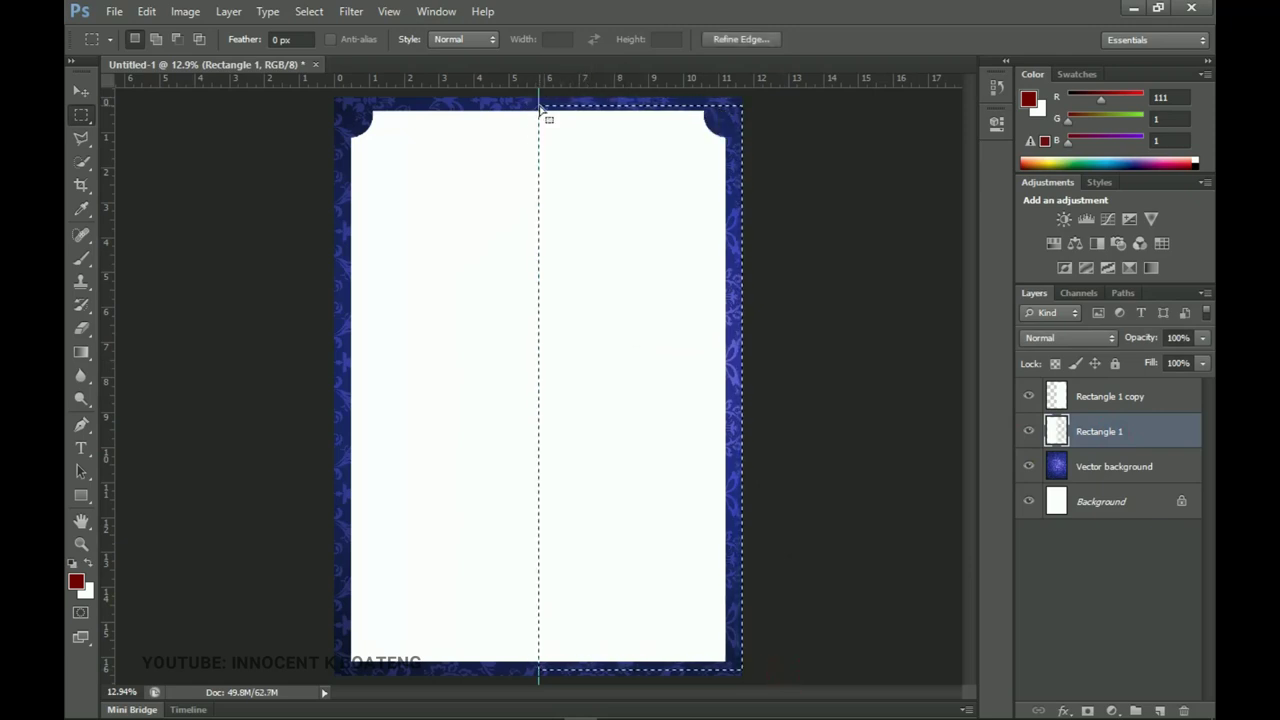
left_click(591, 170)
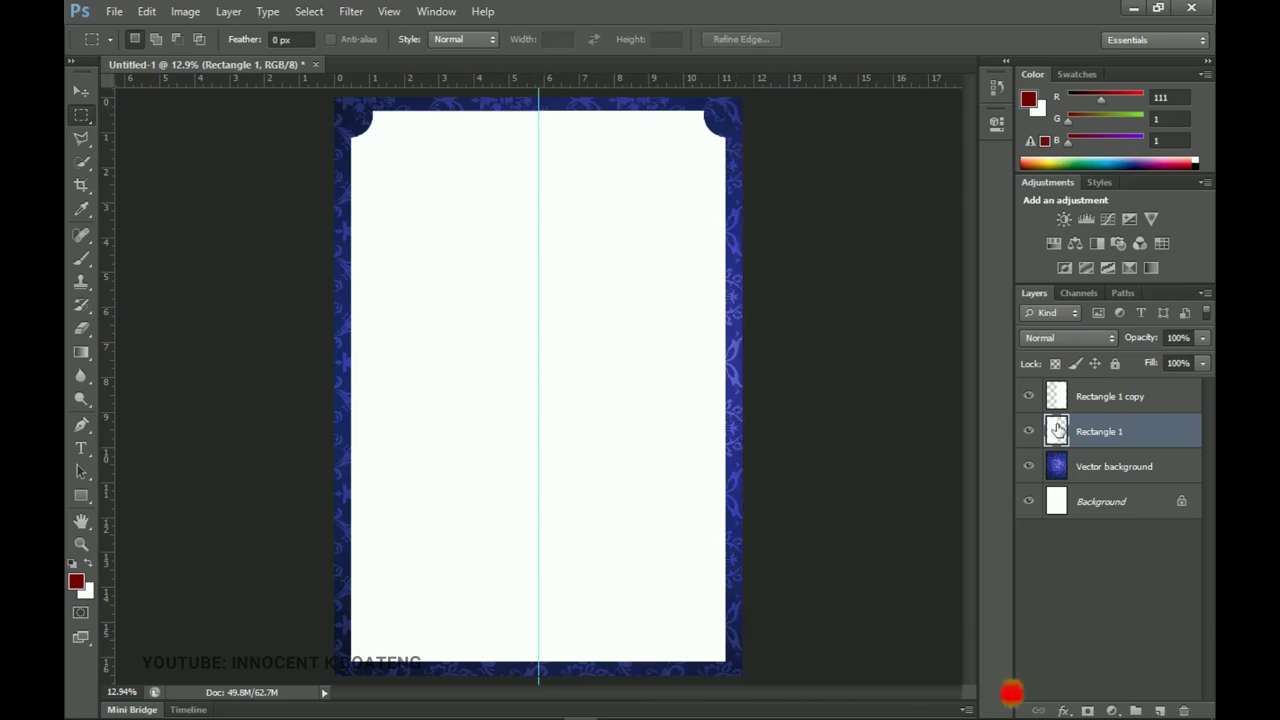
Step: Check the two rectangle halves by toggling their visibility, and merge them into a single layer
left_click(1029, 431)
left_click(1029, 431)
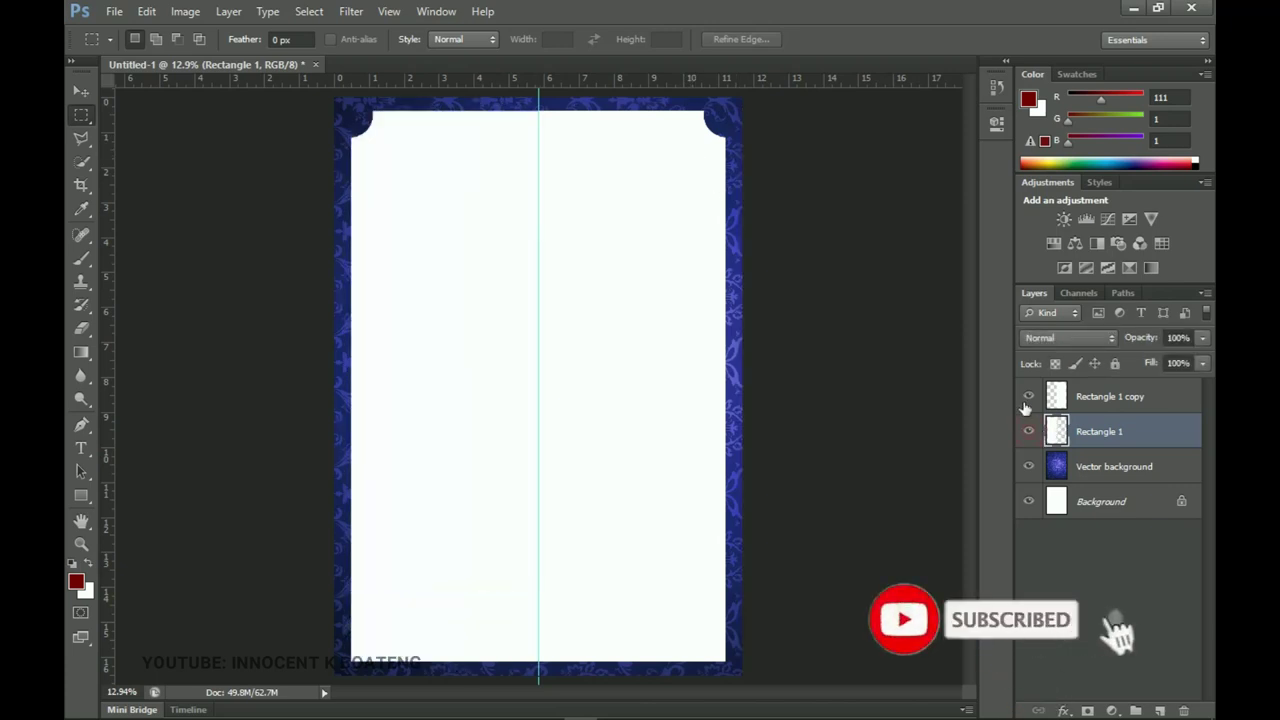
left_click(1028, 398)
left_click(1028, 398)
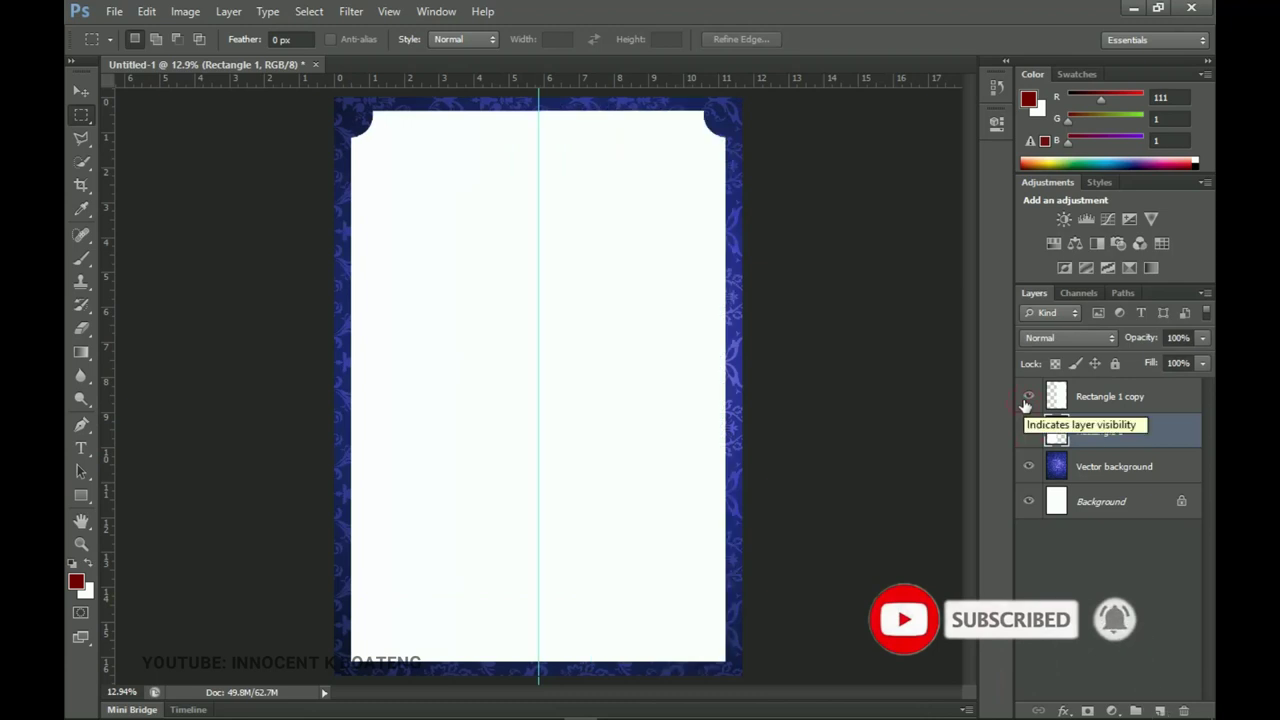
left_click(1110, 397, "shift")
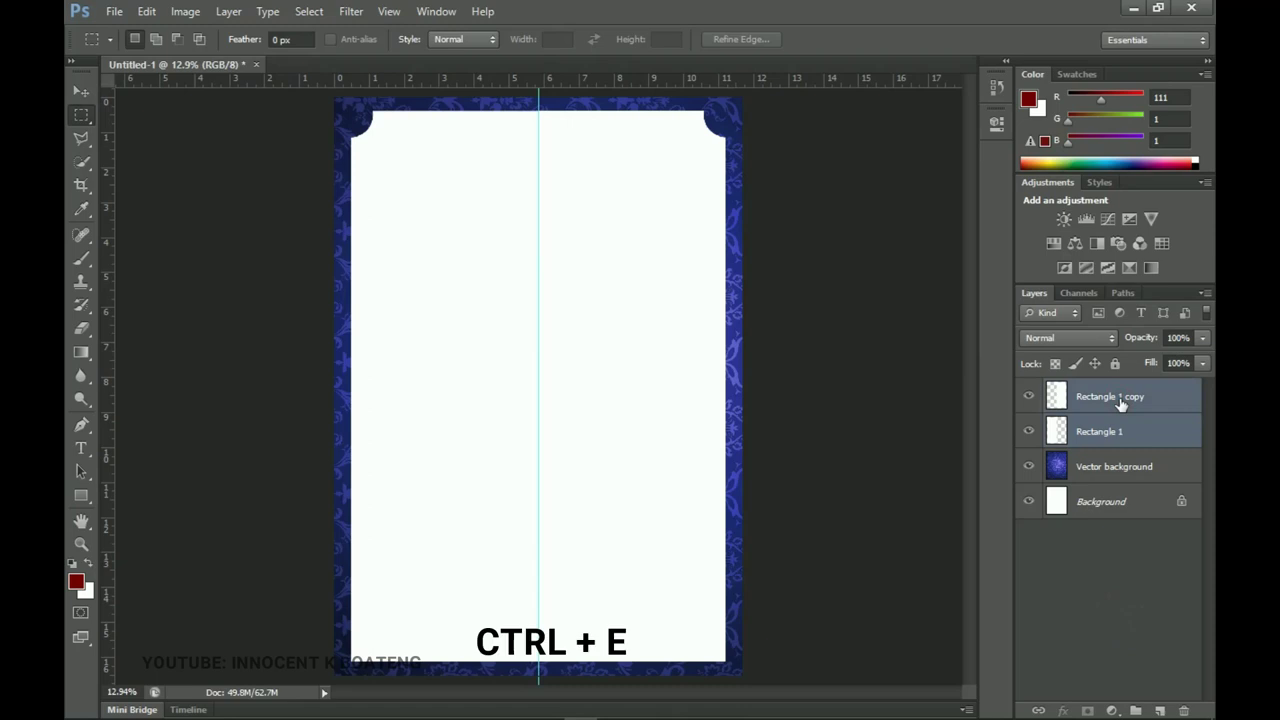
key("ctrl+e")
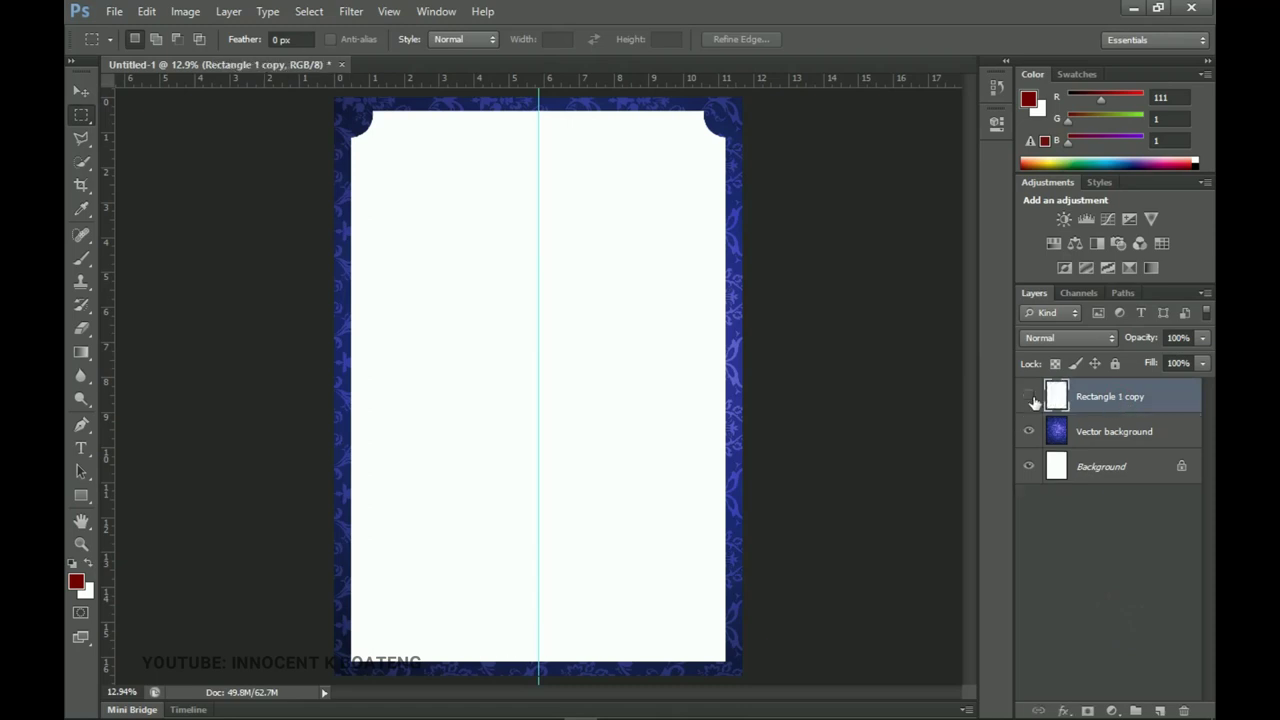
left_click(1029, 397)
left_click(1029, 397)
left_click(1029, 397)
left_click(1030, 397)
Step: Duplicate the merged white panel layer and flip the duplicate vertically with Free Transform
key("v")
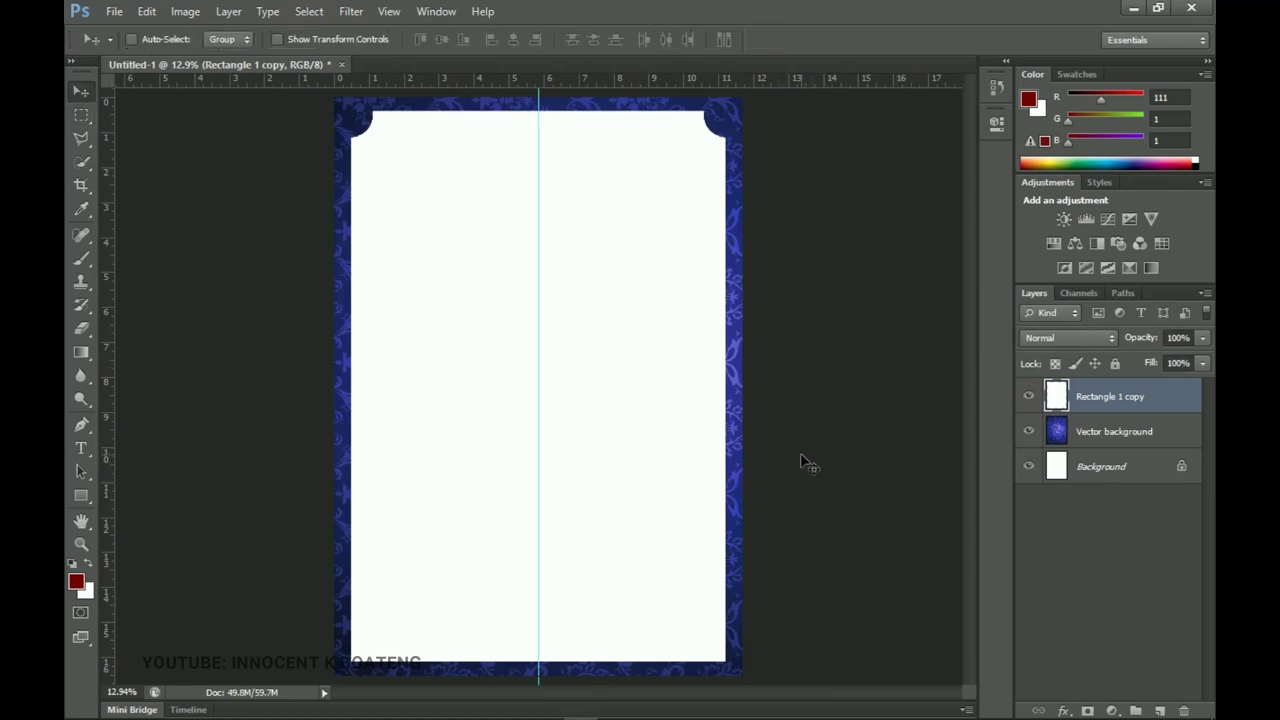
key("ctrl+j")
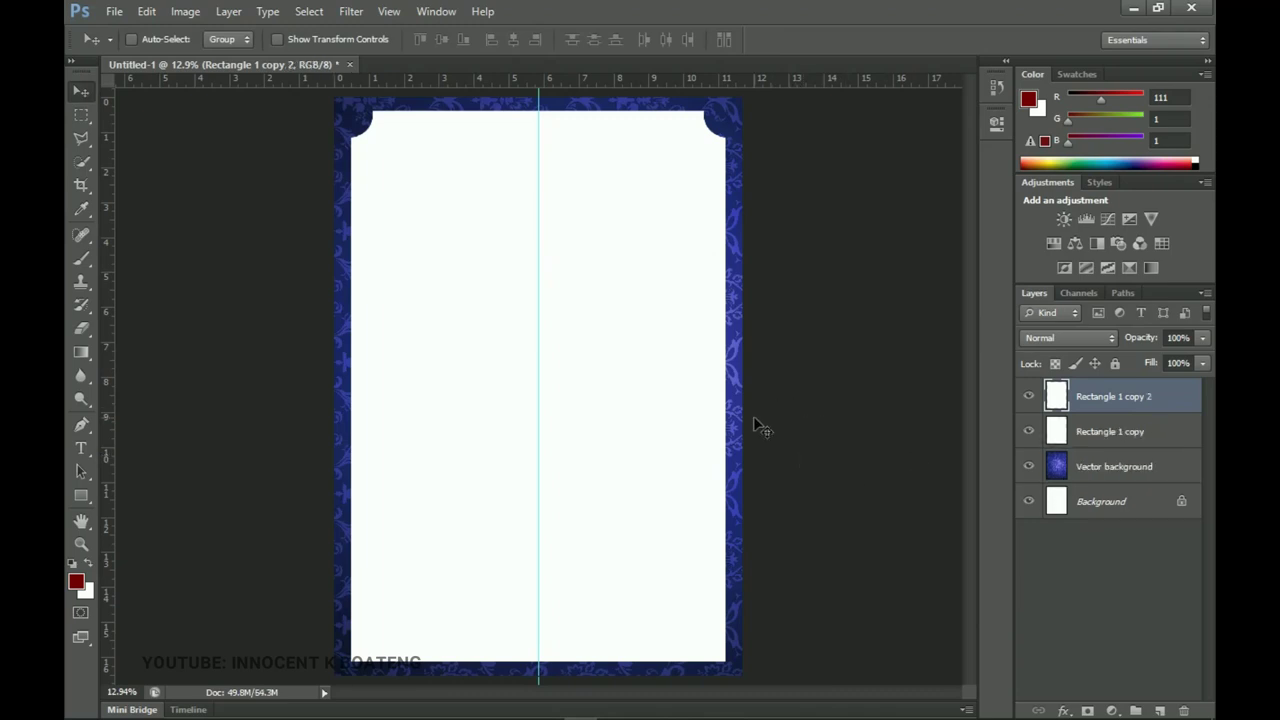
key("ctrl+t")
right_click(624, 316)
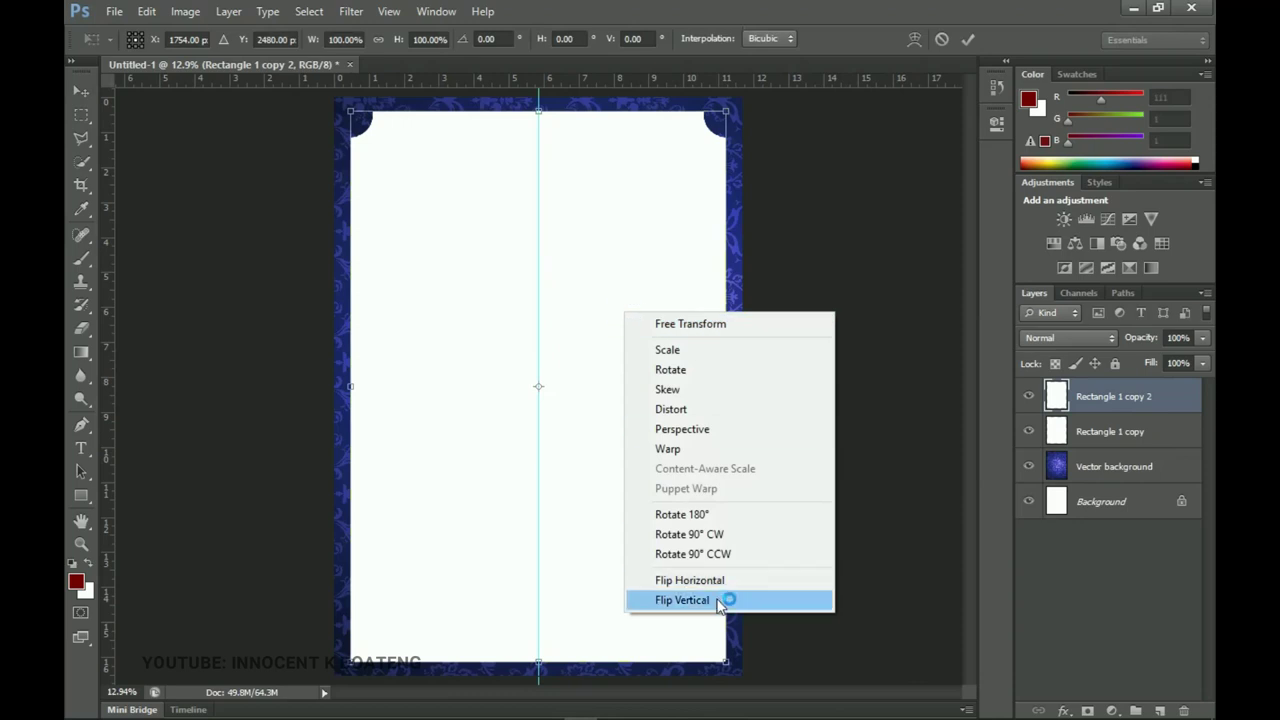
left_click(719, 602)
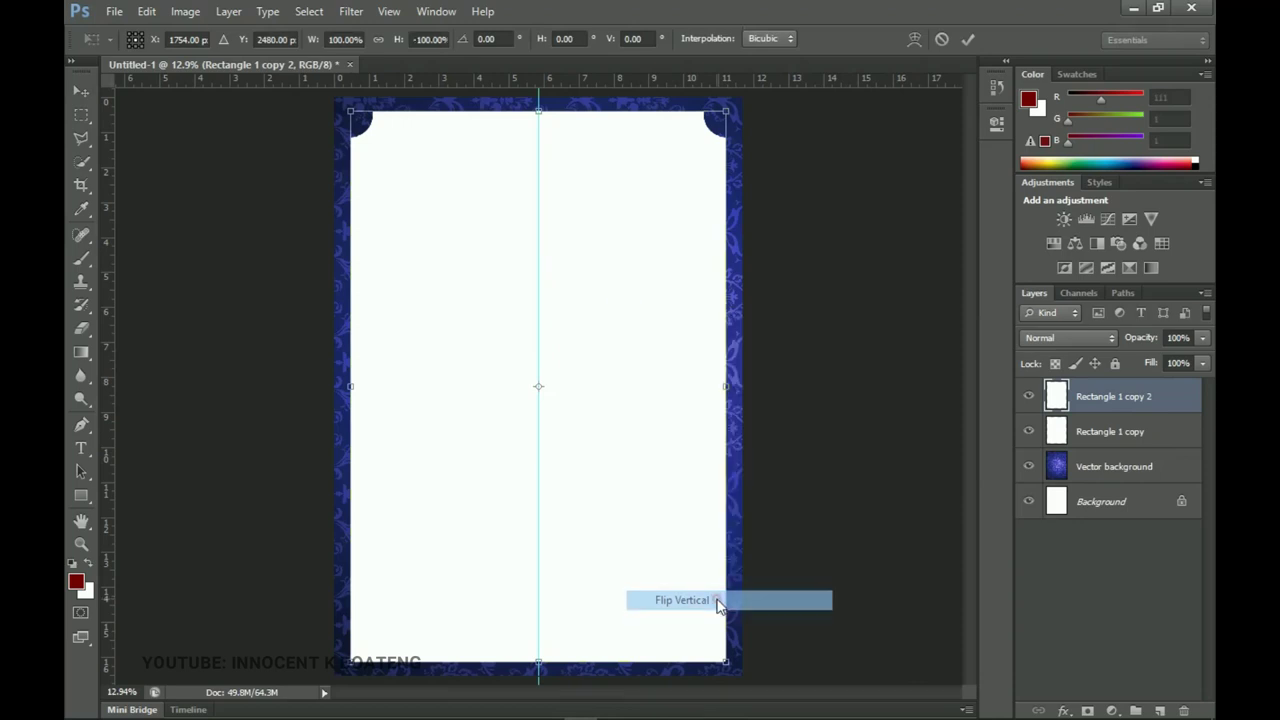
double_click(620, 327)
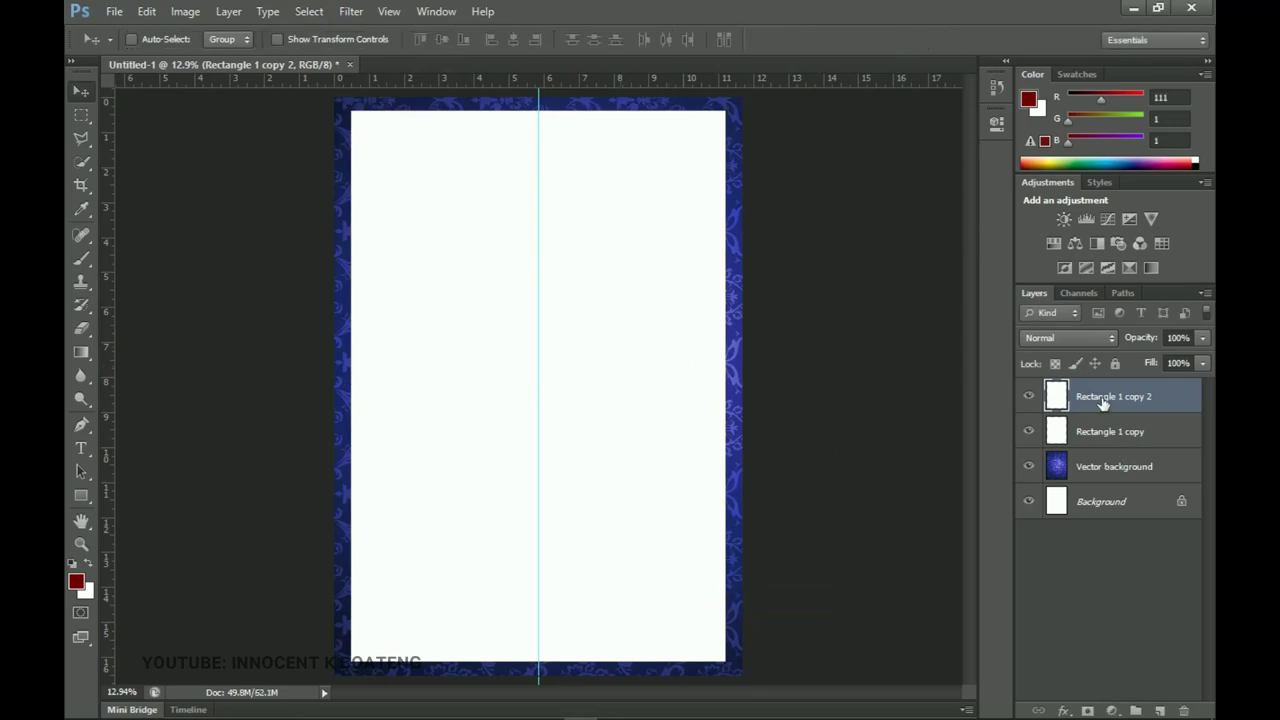
Step: Delete roughly the upper half of the vertically flipped panel copy using a rectangular selection, and clear the selection
left_click(1028, 397)
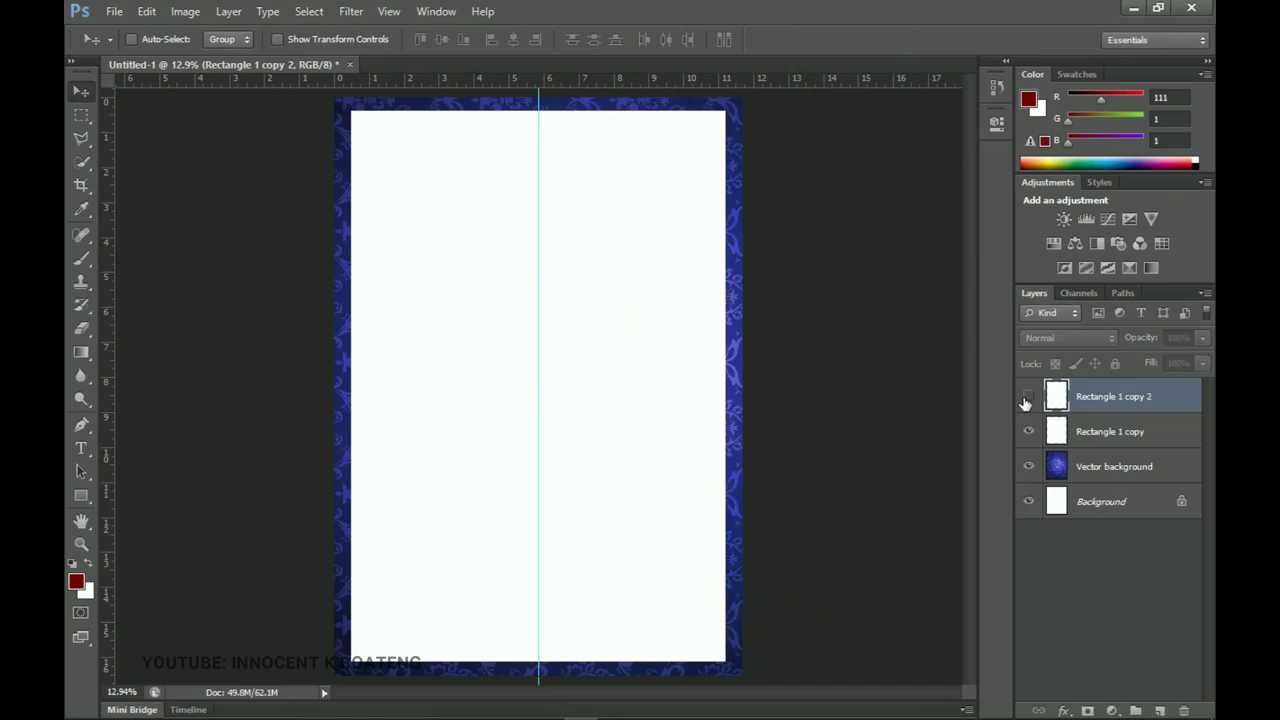
left_click(1028, 397)
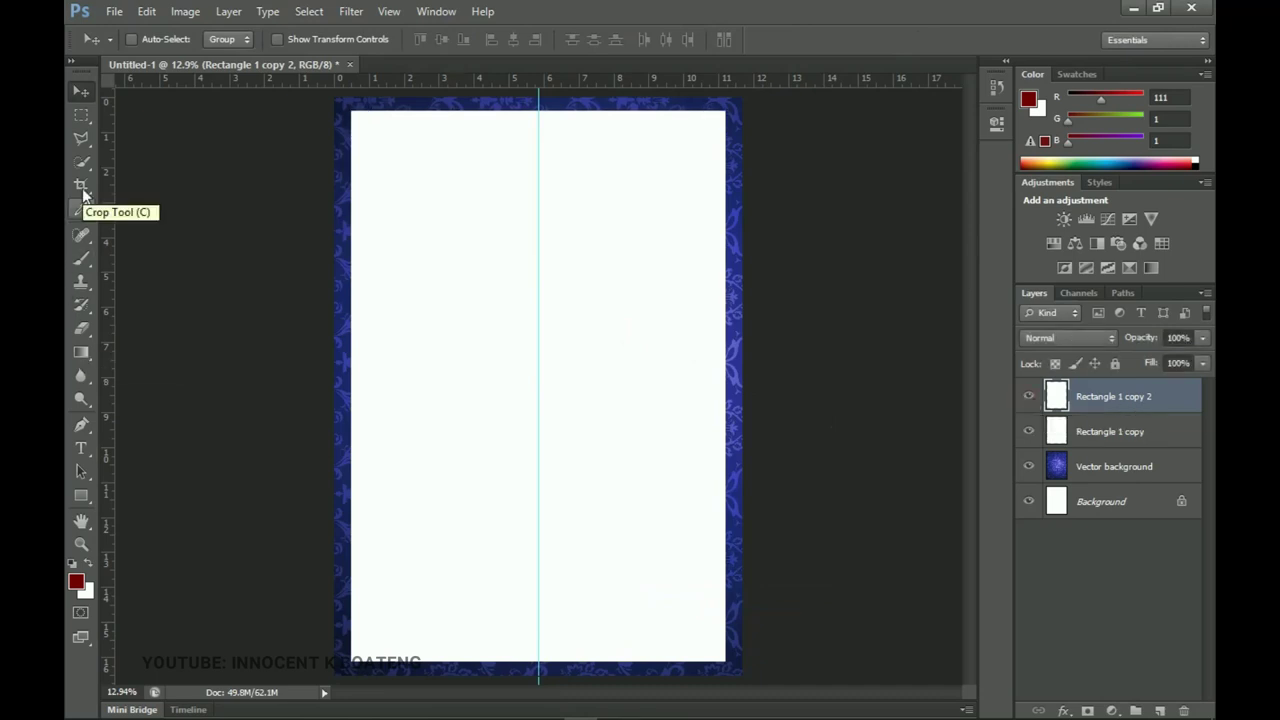
left_click(83, 116)
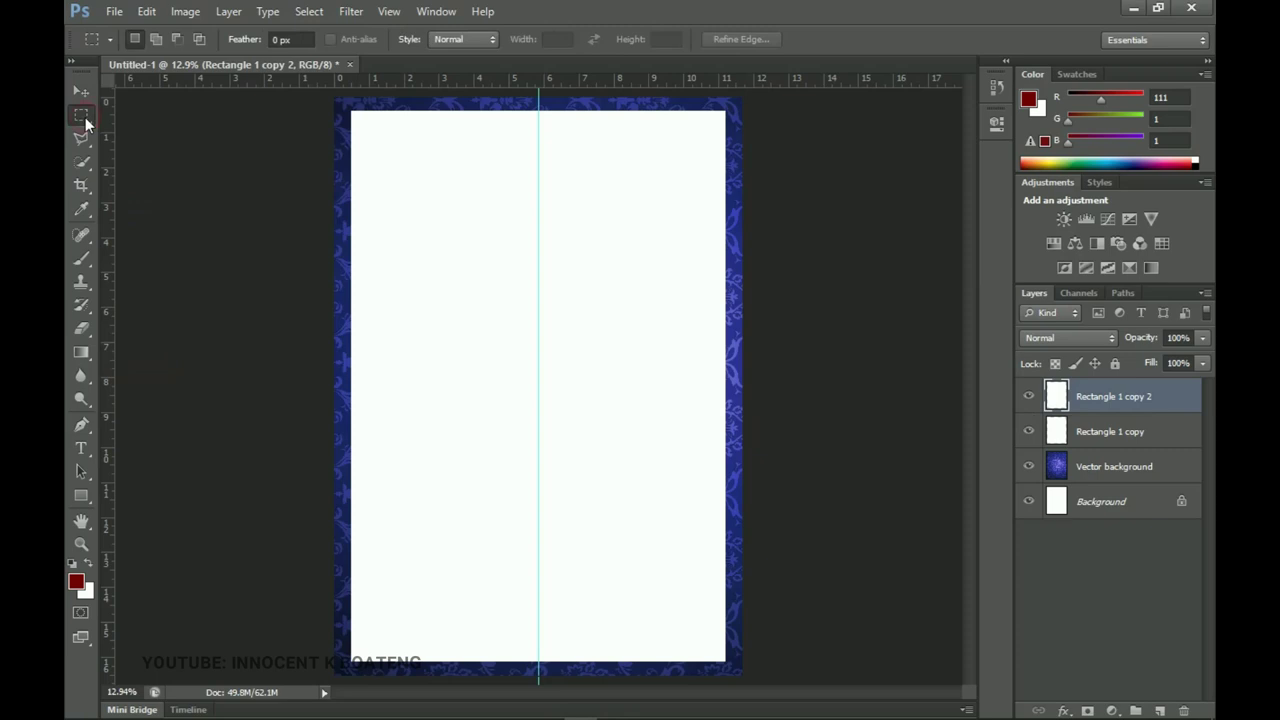
left_click_drag(294, 100, 806, 363)
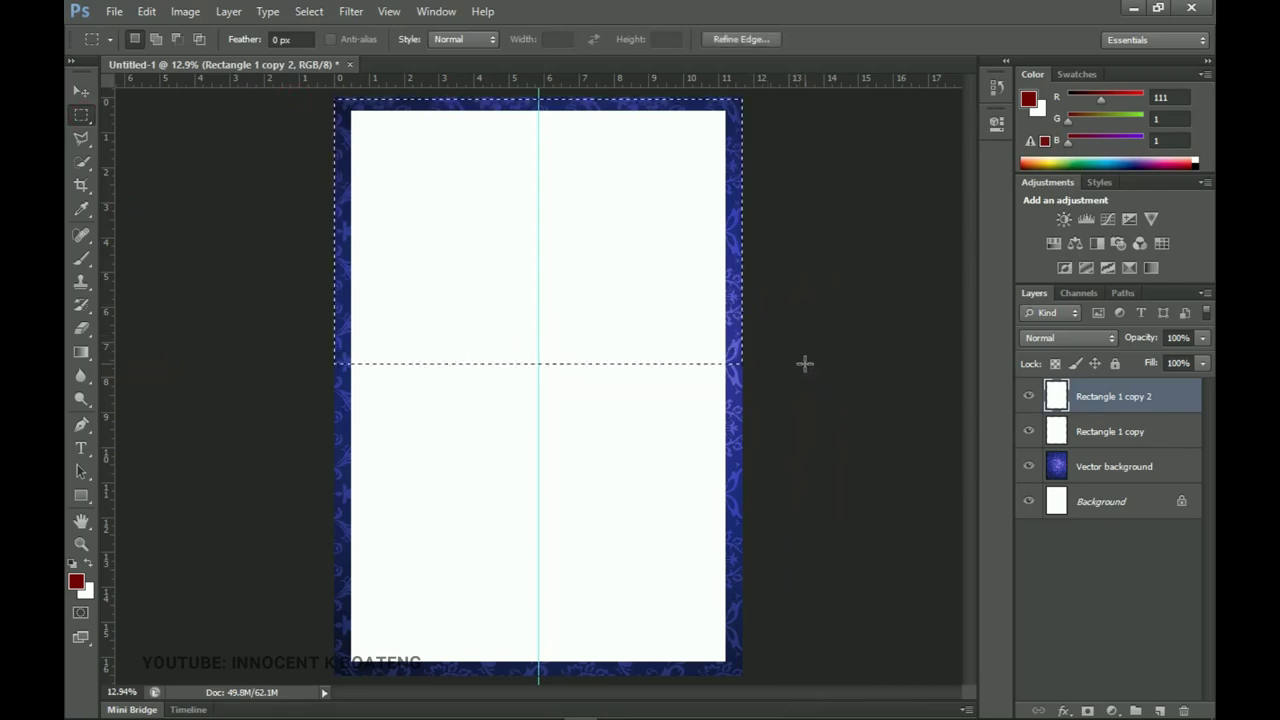
key("Delete")
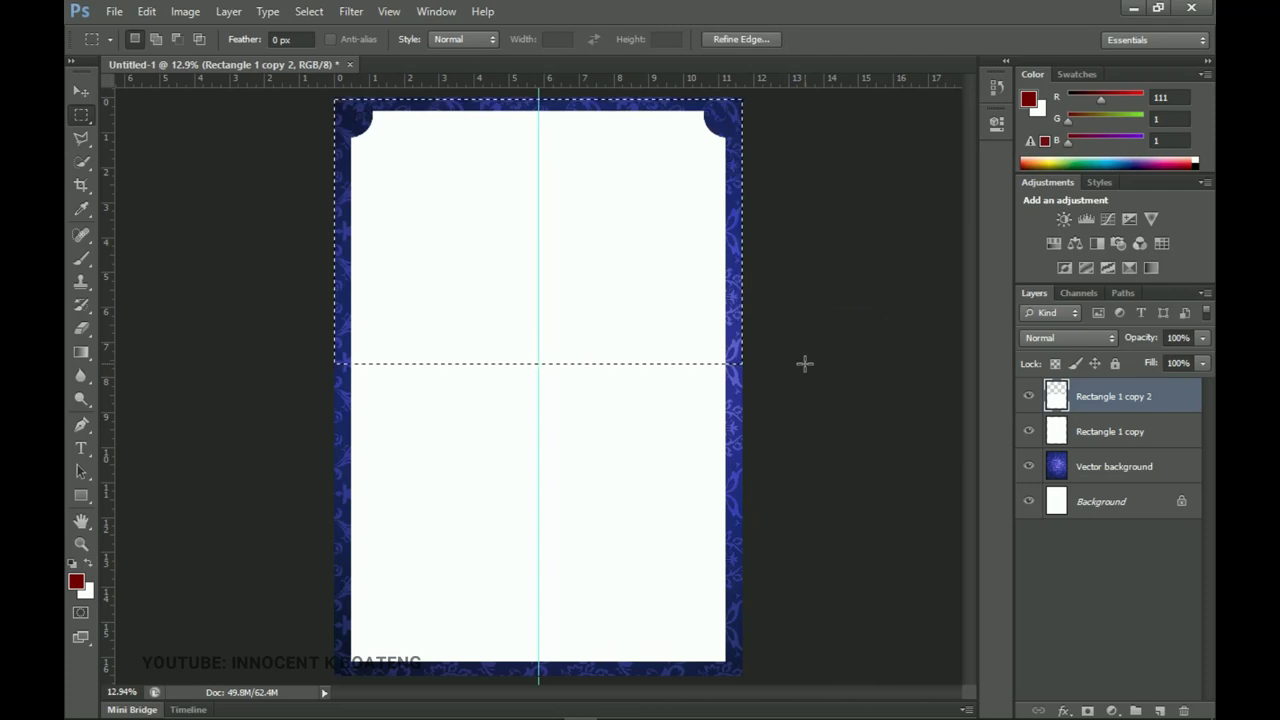
key("ctrl+d")
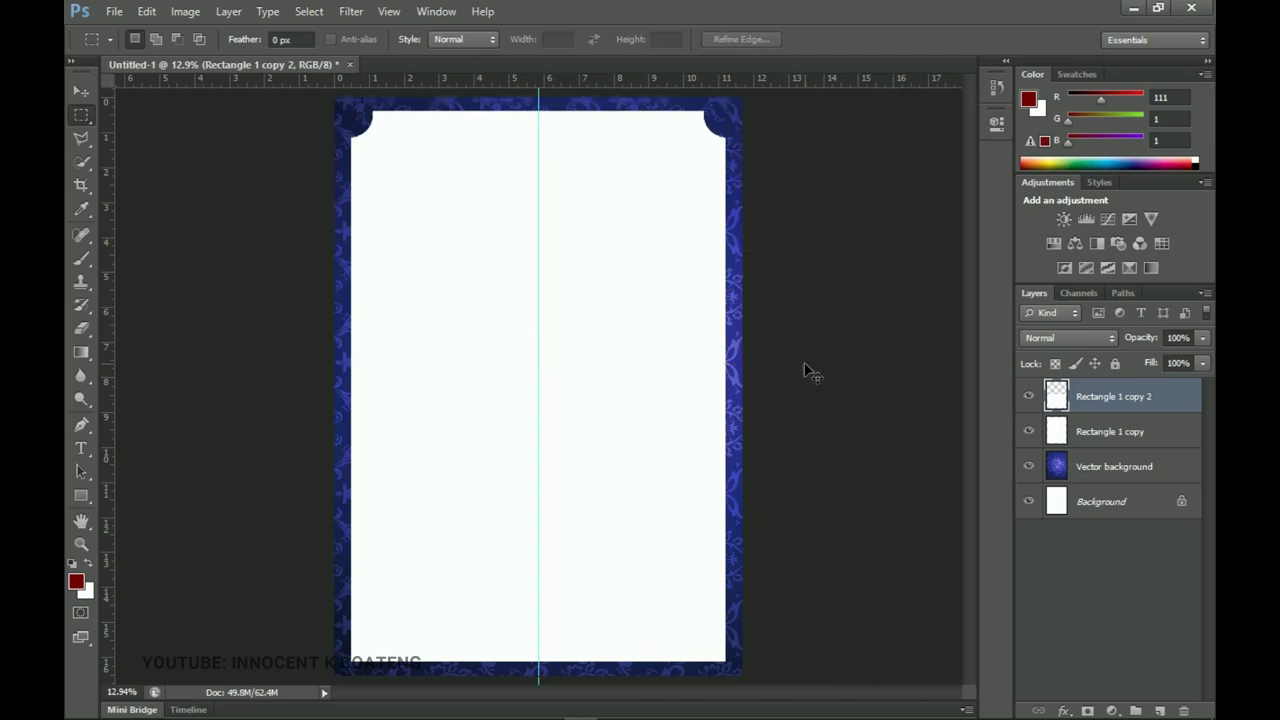
key("v")
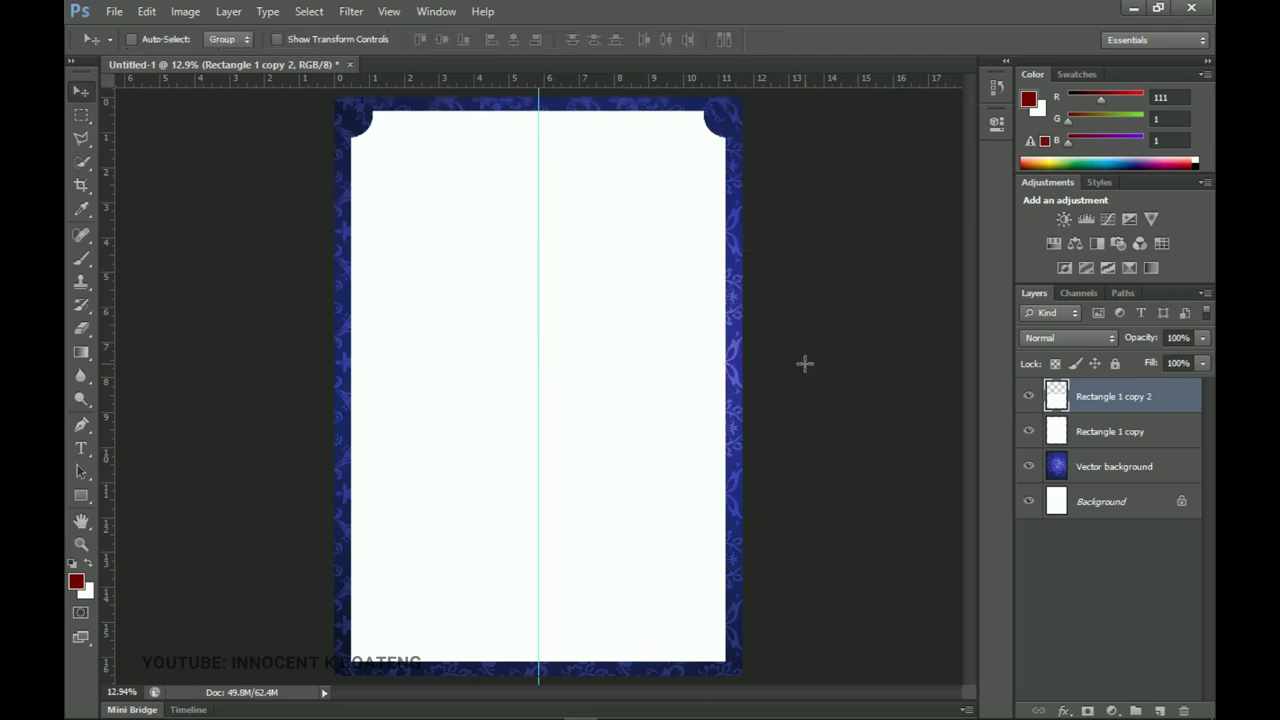
Step: Delete roughly the lower half of the Rectangle 1 copy layer using a rectangular selection, and clear the selection
left_click(1097, 436)
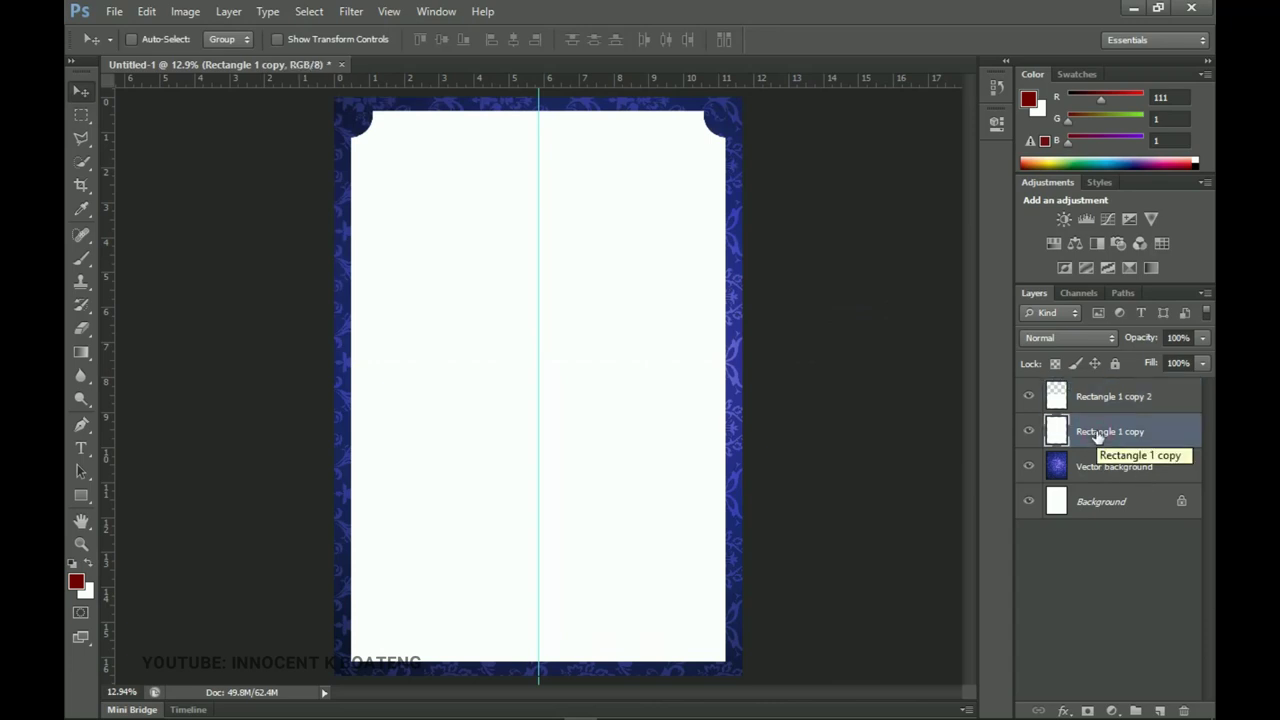
left_click(86, 114)
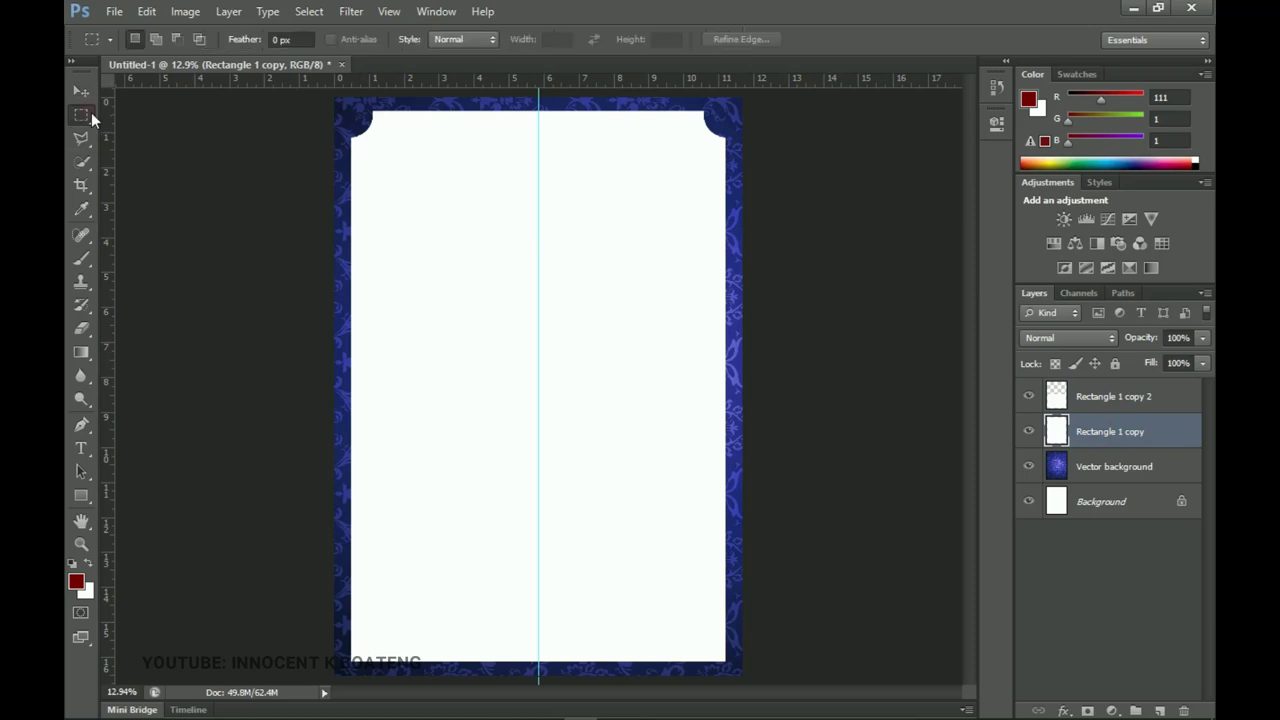
left_click_drag(742, 676, 287, 398)
left_click(287, 398)
key("Delete")
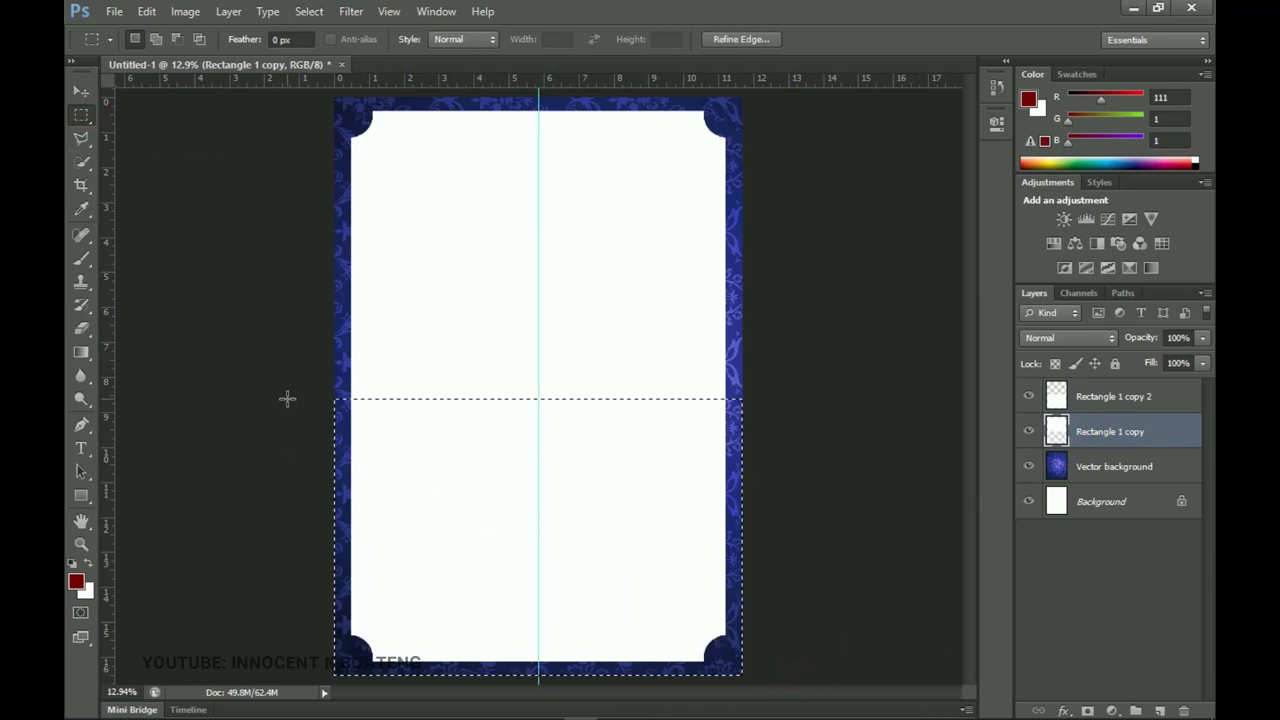
key("ctrl+d")
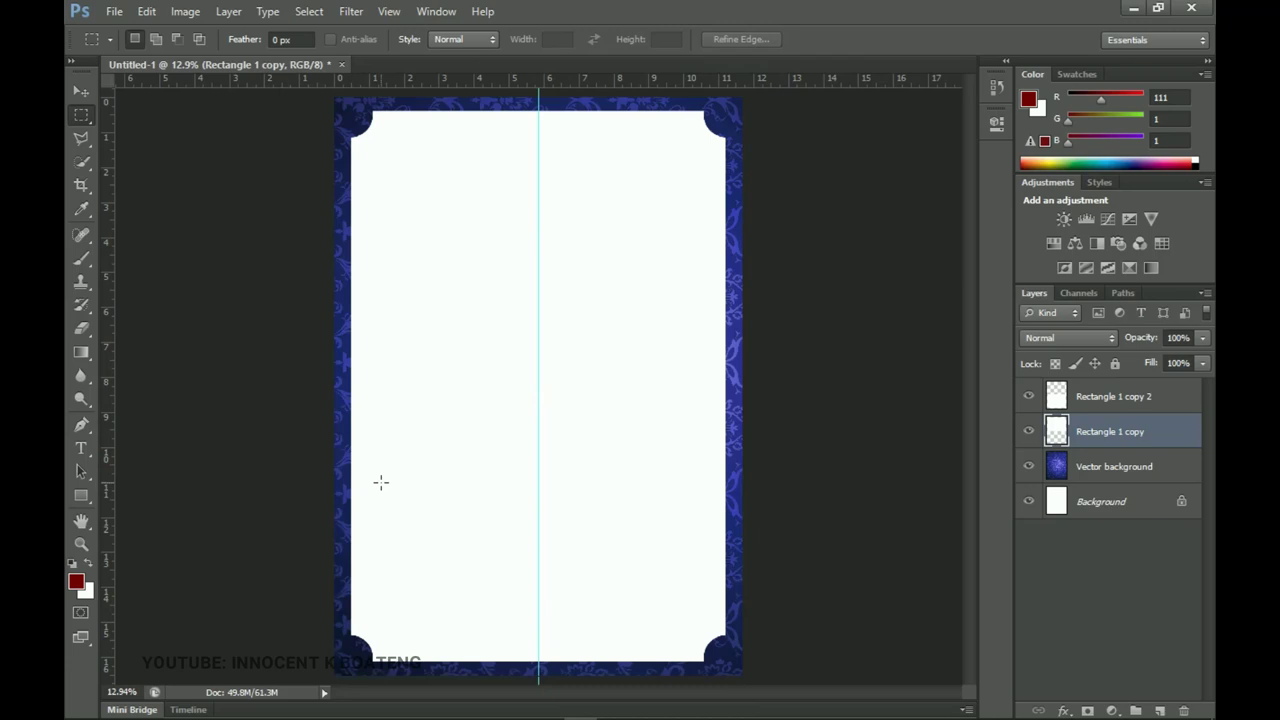
Step: Merge the upper and lower panel half layers into one white panel with four notched corners
key("v")
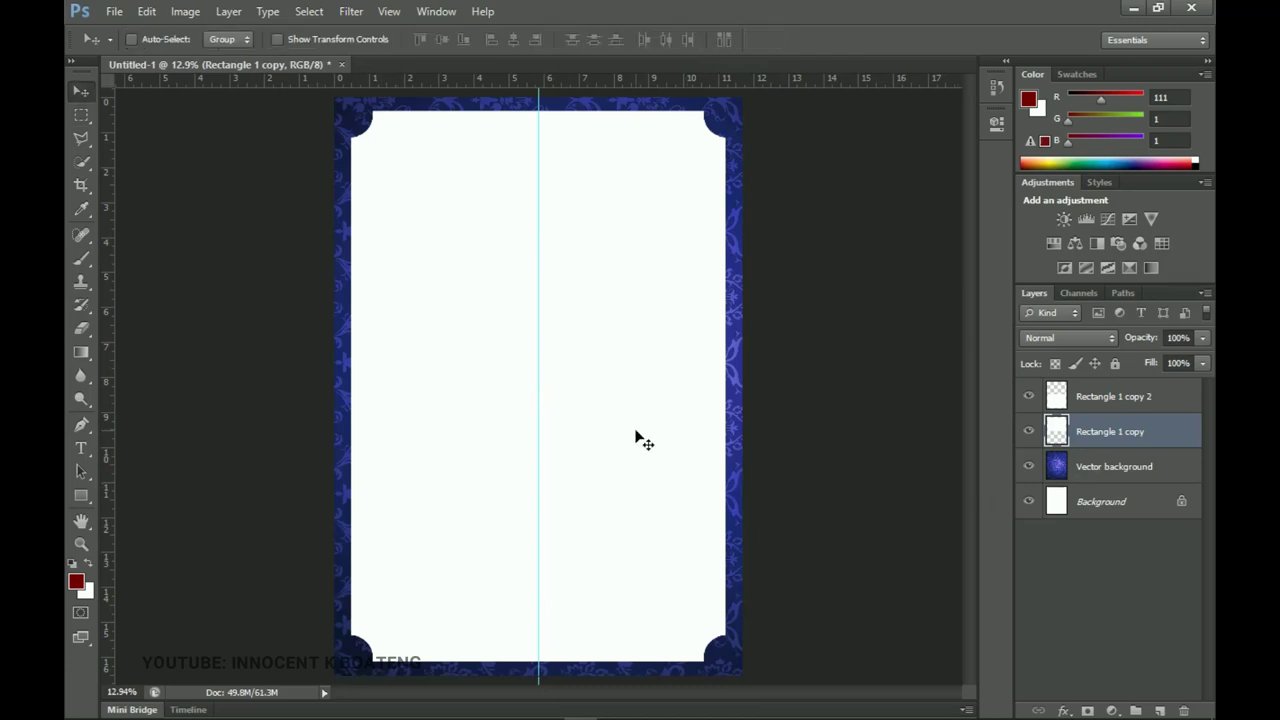
left_click(1119, 400, "shift")
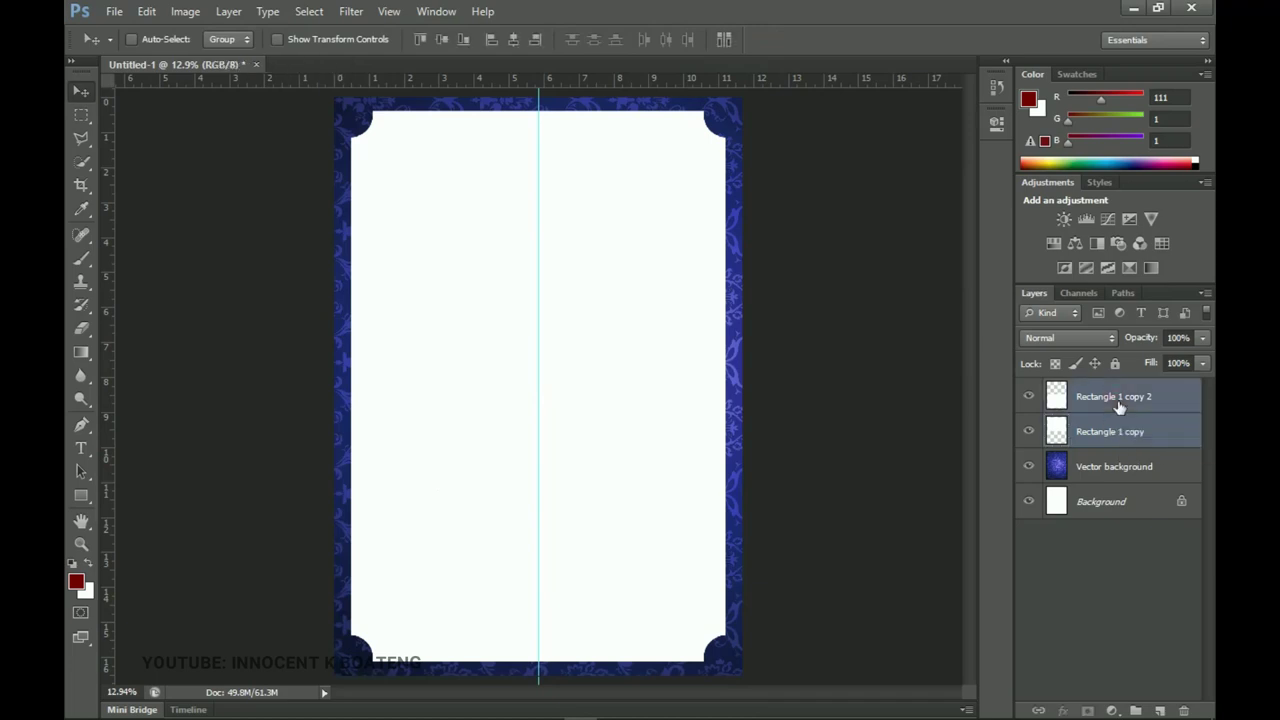
key("ctrl+e")
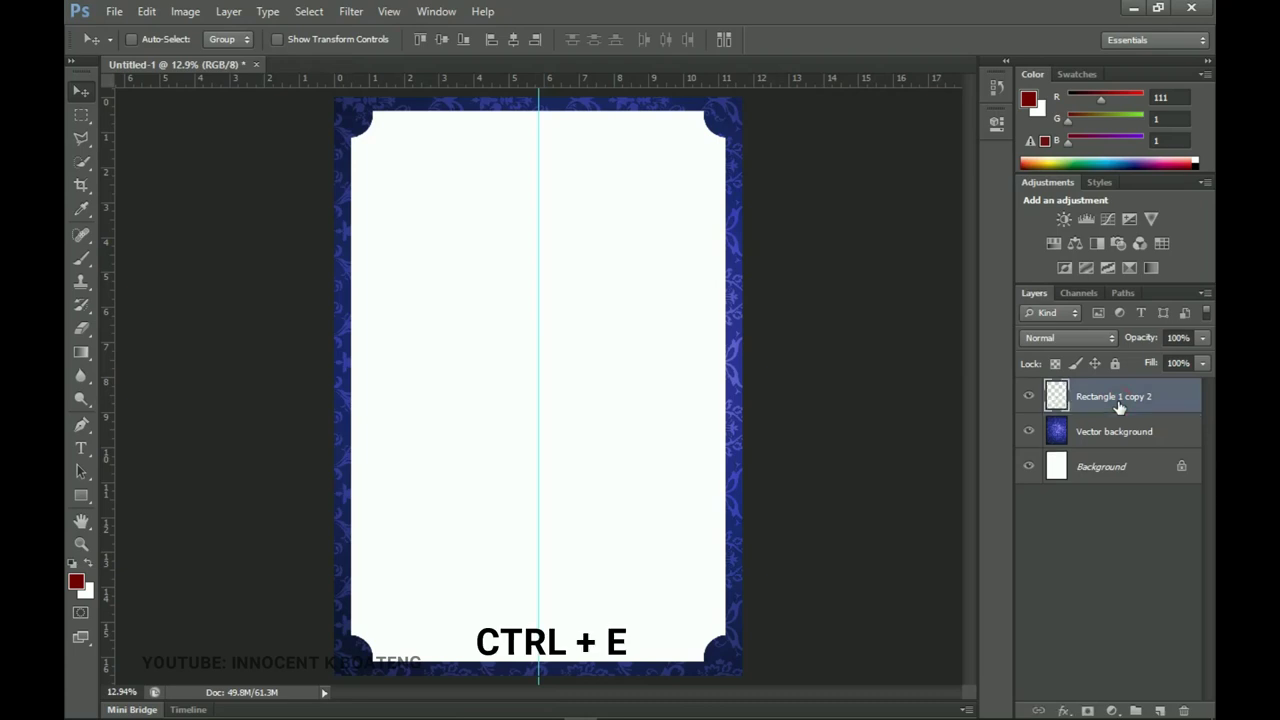
Step: Hide and show the merged white panel layer to check it against the background
left_click(1029, 397)
left_click(1029, 397)
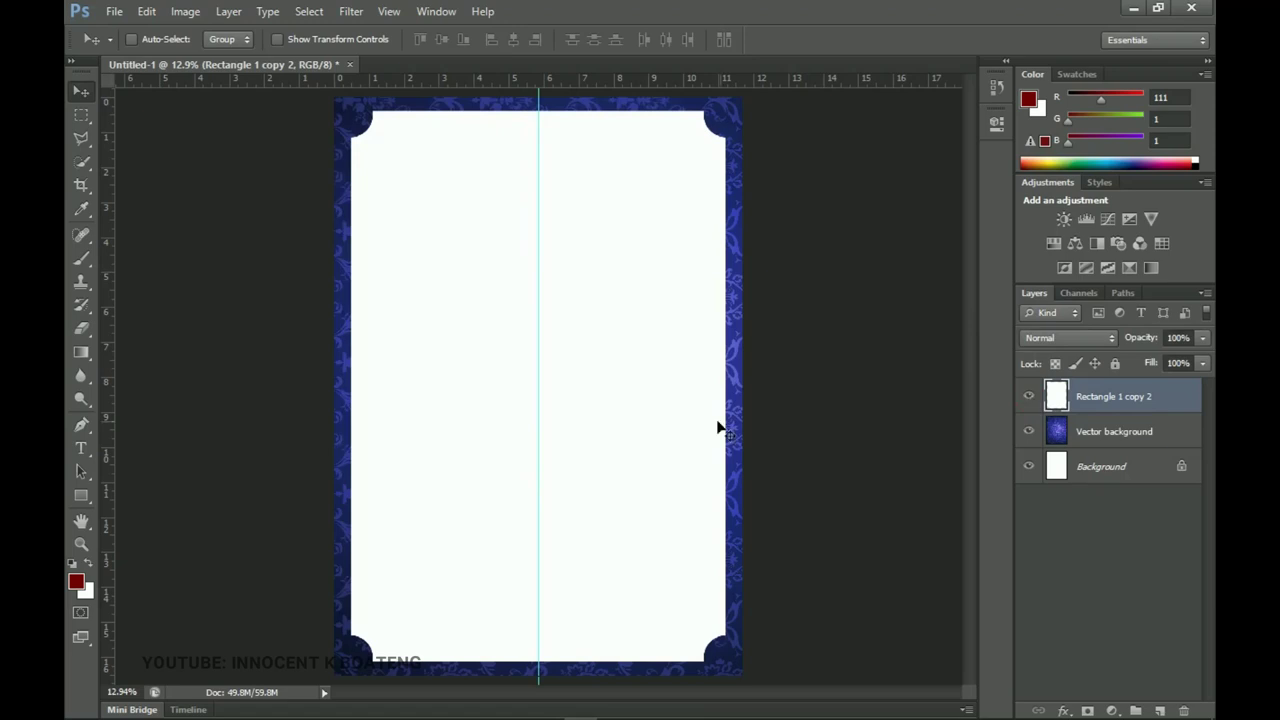
Step: Switch to Notepad, copy the three heading lines from UNIVERSITY OF EDUCATION, WINNEBA to STUDENTS CHAPLAINCY BOARD, and return to Photoshop
left_click(714, 703)
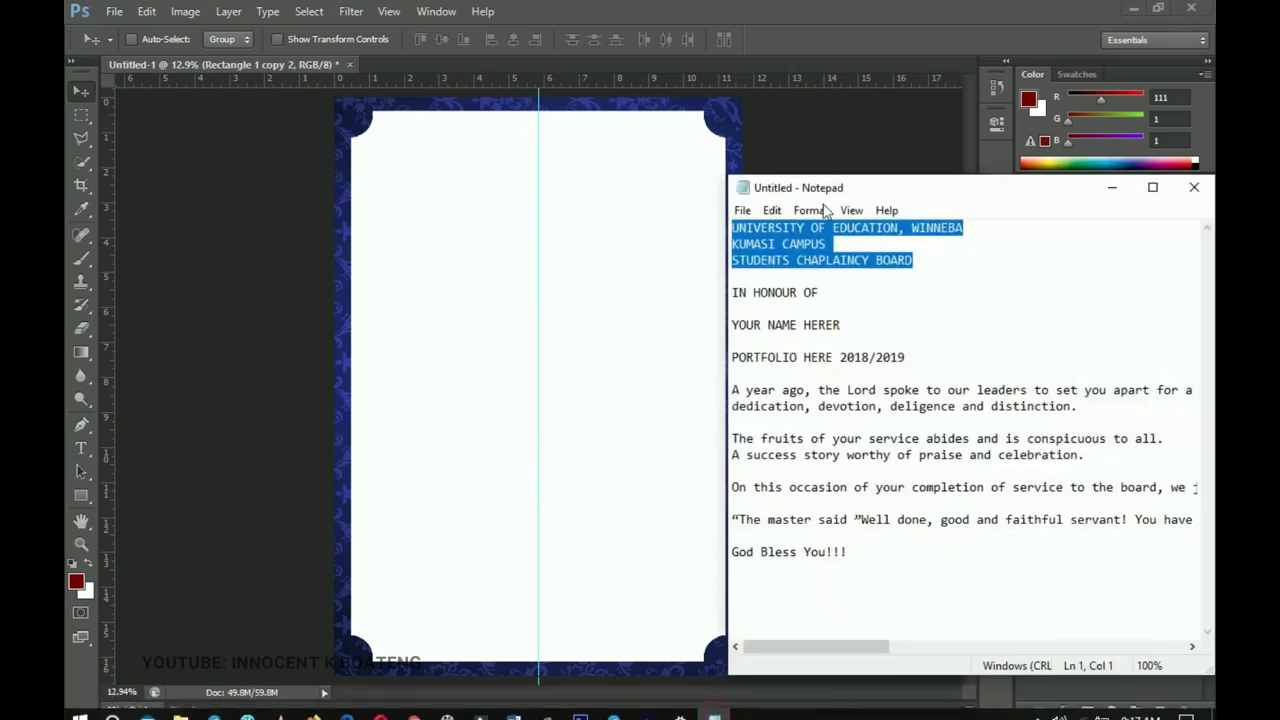
left_click(886, 271)
left_click_drag(927, 268, 690, 227)
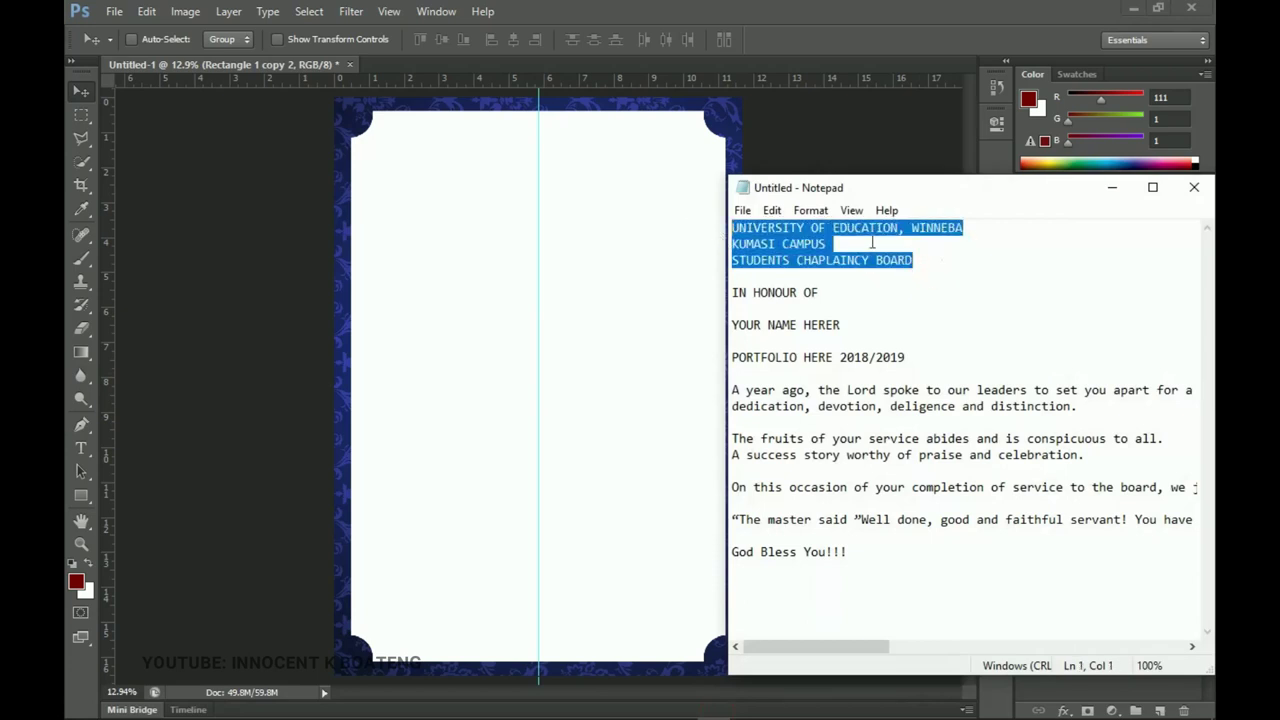
left_click(557, 252)
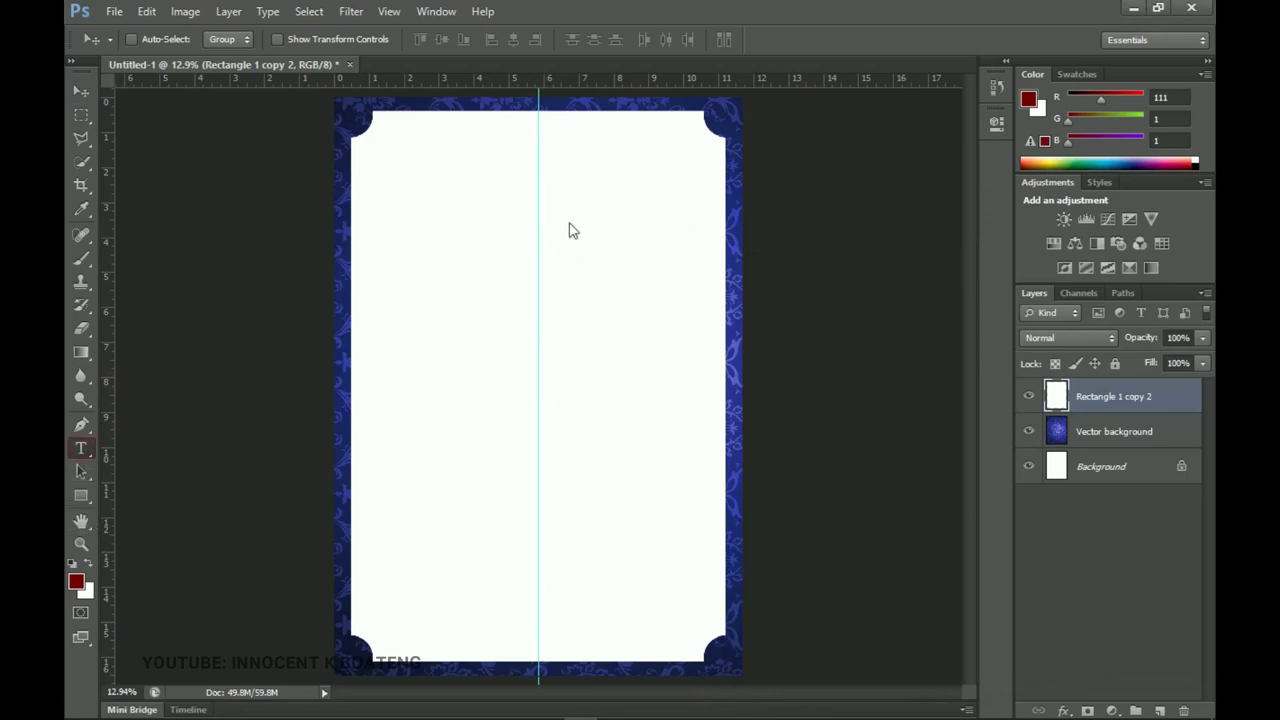
Step: Start a text layer near the white panel's upper edge, set the font to Poppins, and paste the three heading lines
left_click(504, 186)
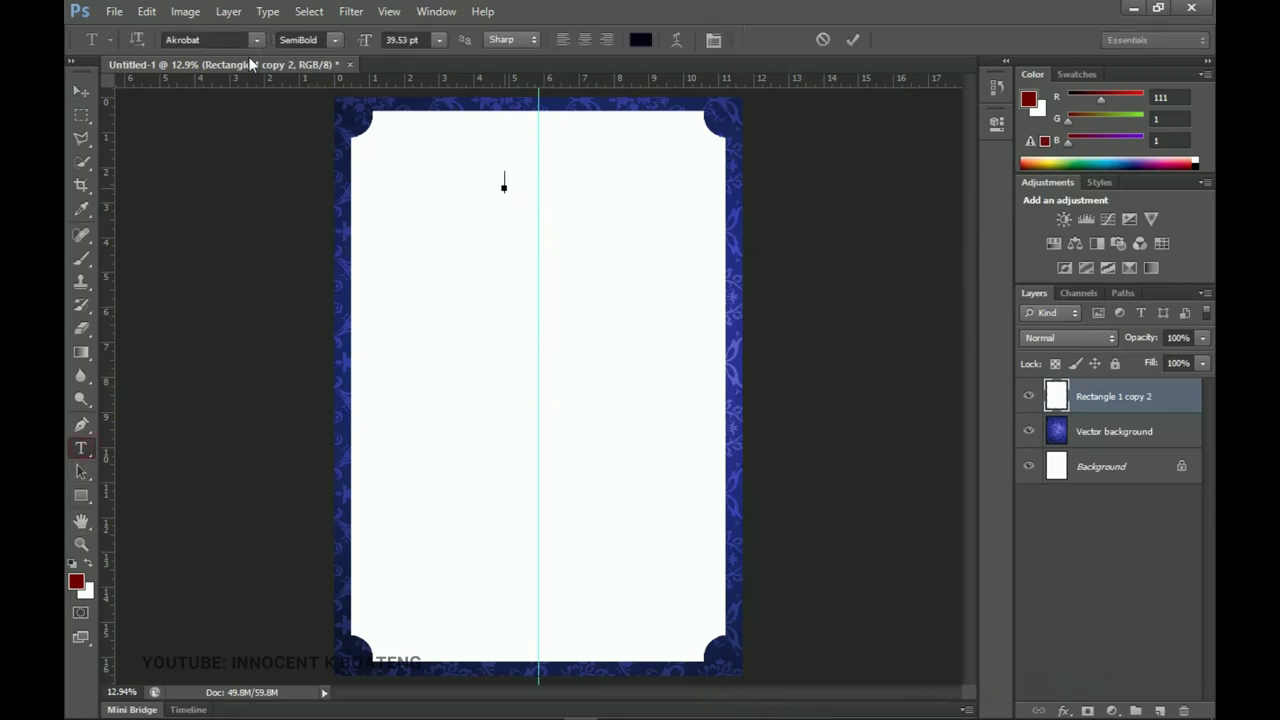
left_click(218, 40)
type("Poppins")
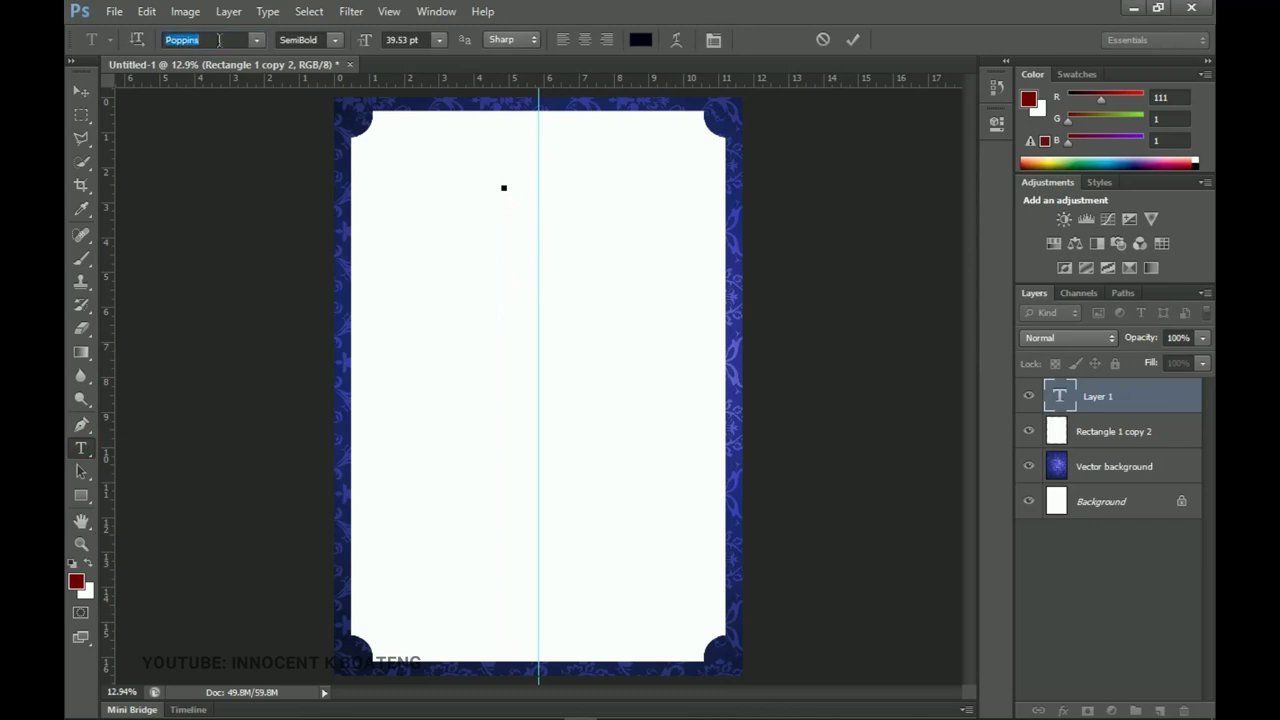
key("Return")
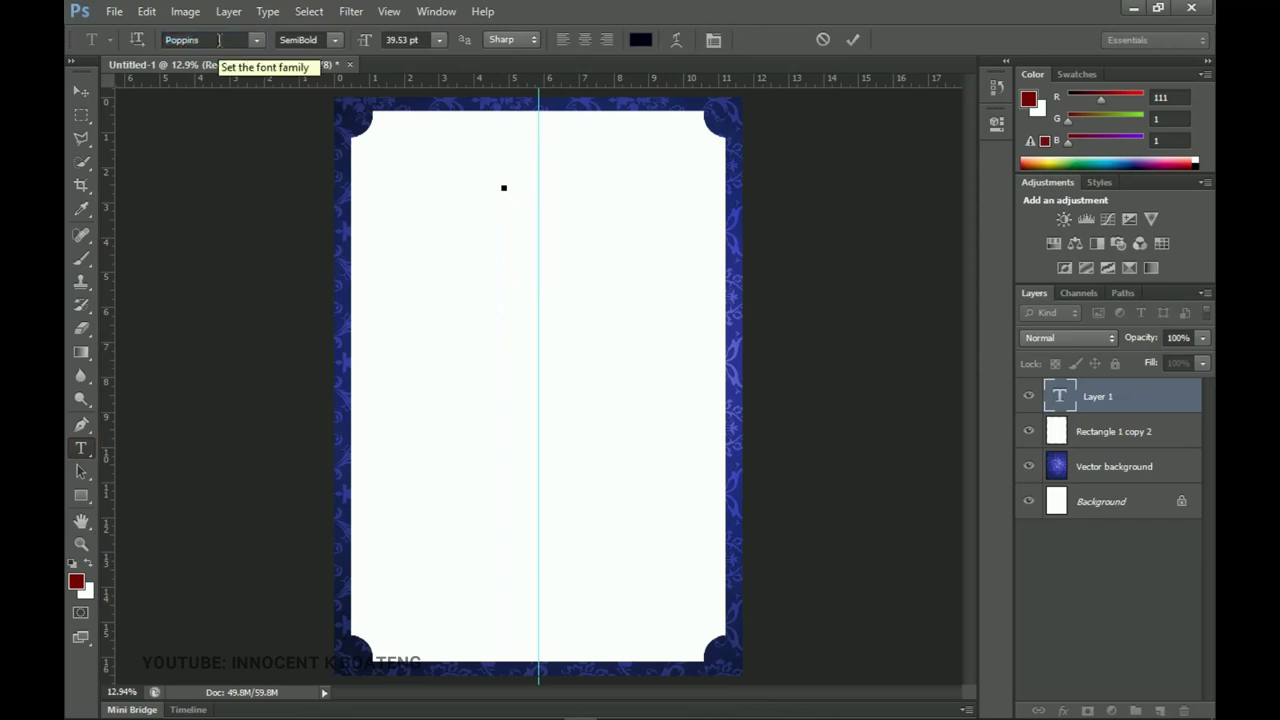
key("ctrl+v")
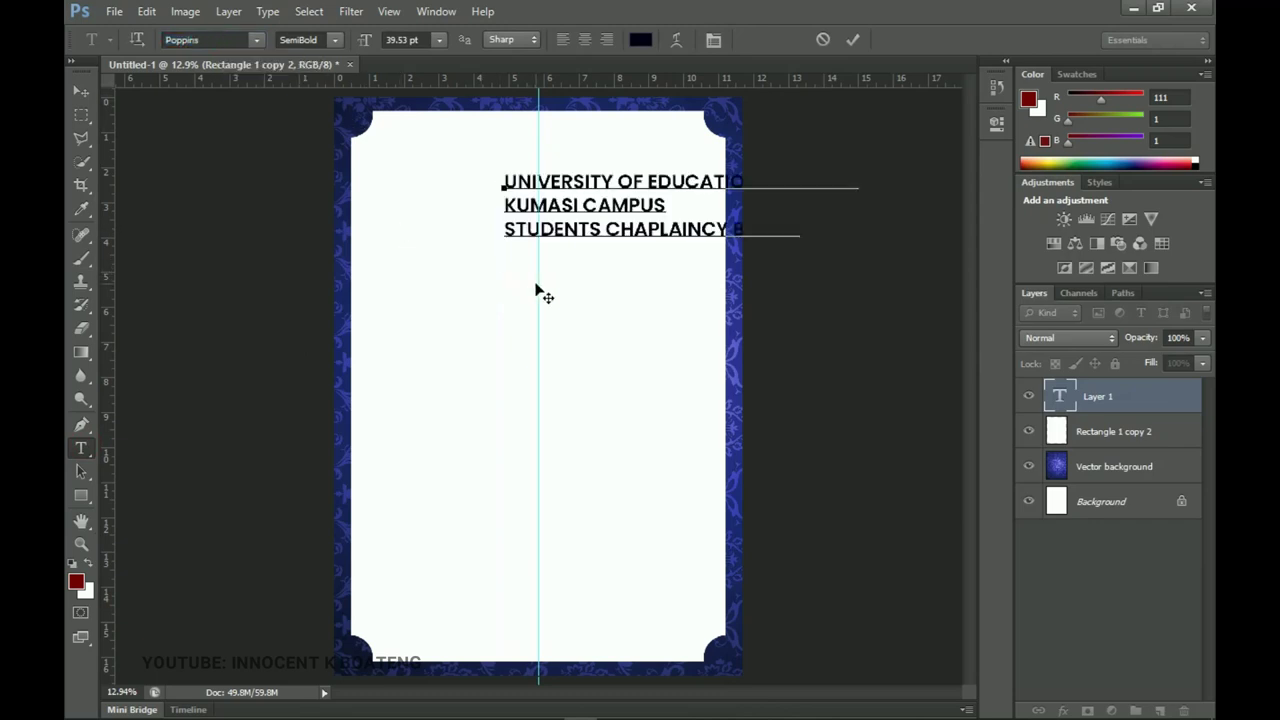
Step: Center-align all three lines of the heading text and commit the text layer
key("ctrl+a")
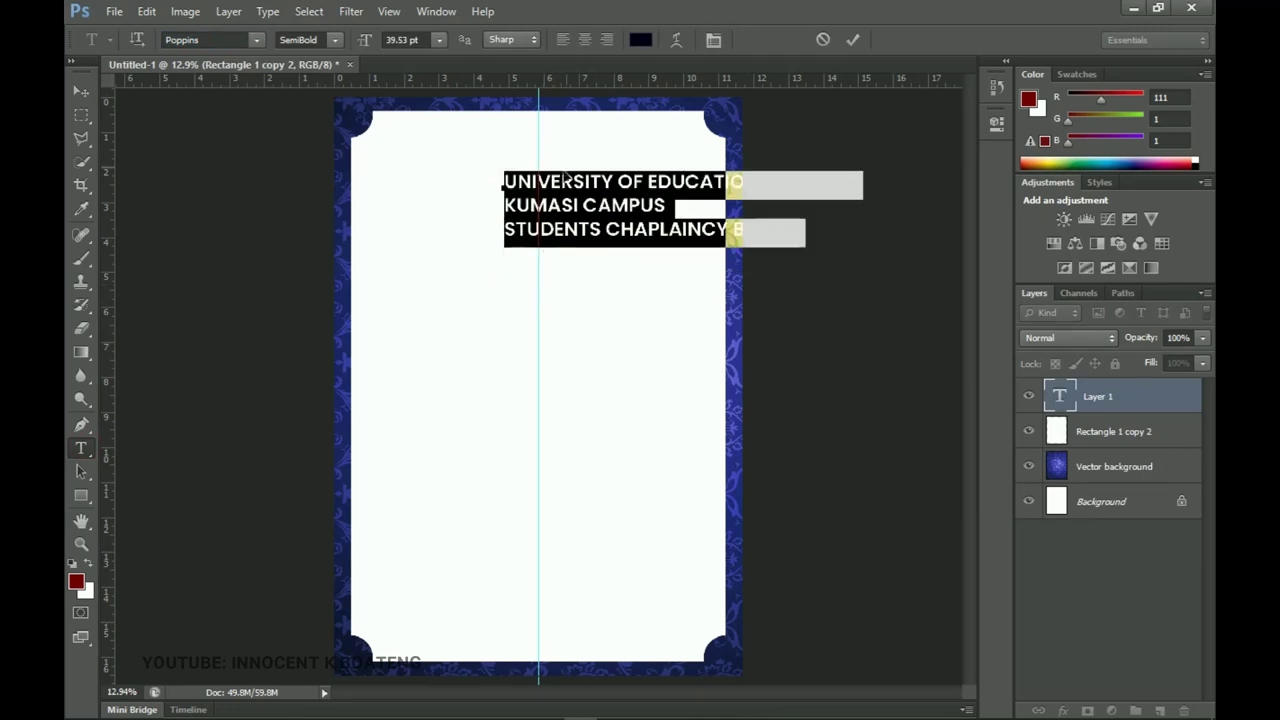
left_click(589, 40)
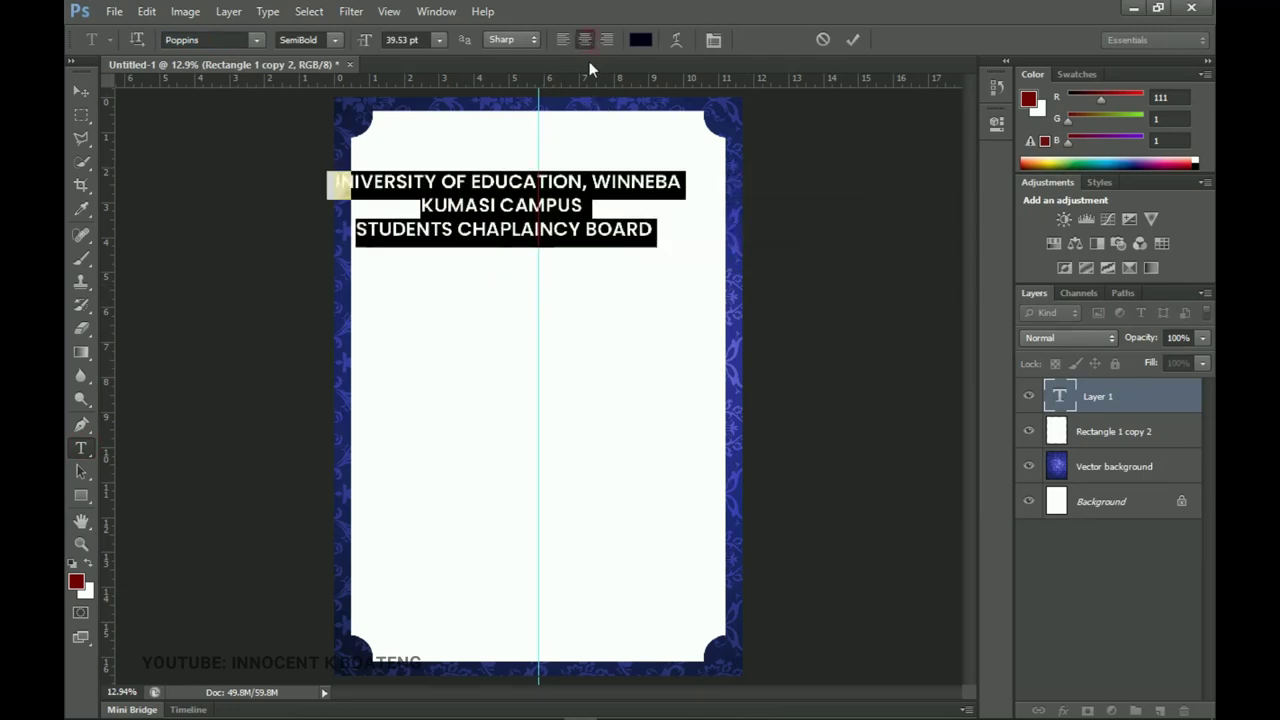
left_click(81, 91)
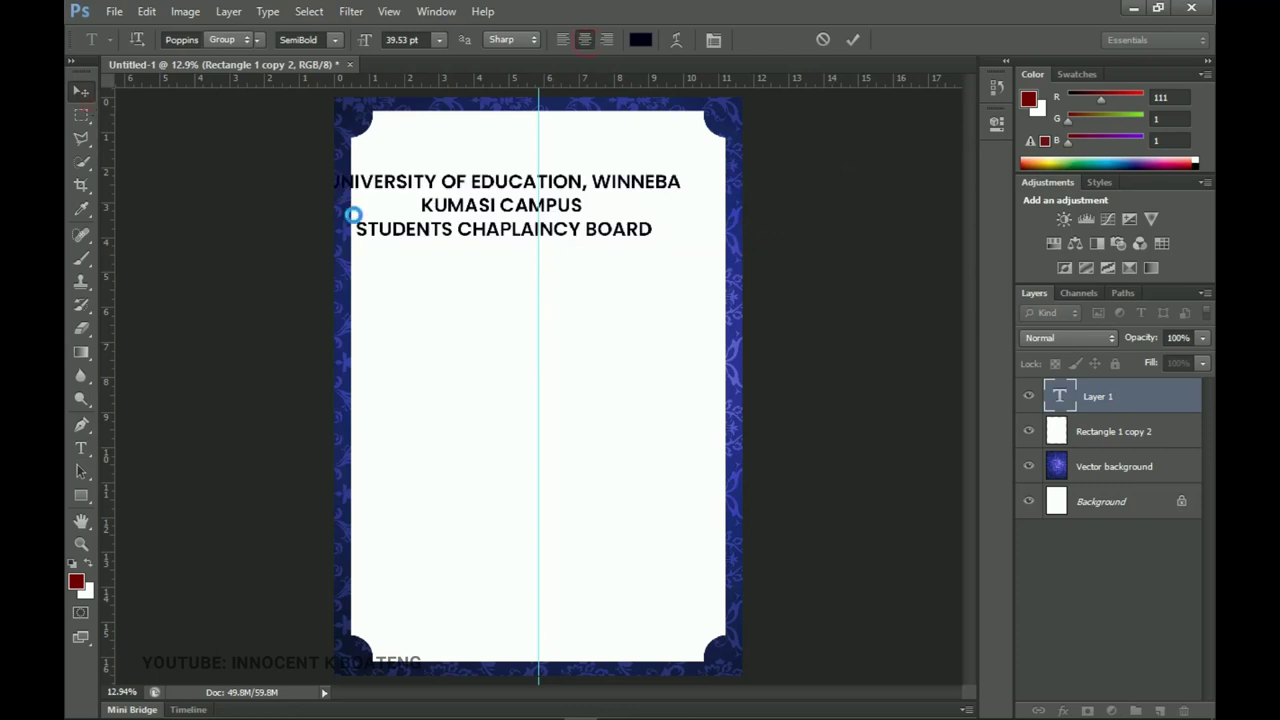
Step: Scale the heading text down proportionally to about 24 pt with Free Transform
key("ctrl+t")
left_click_drag(687, 271, 623, 244)
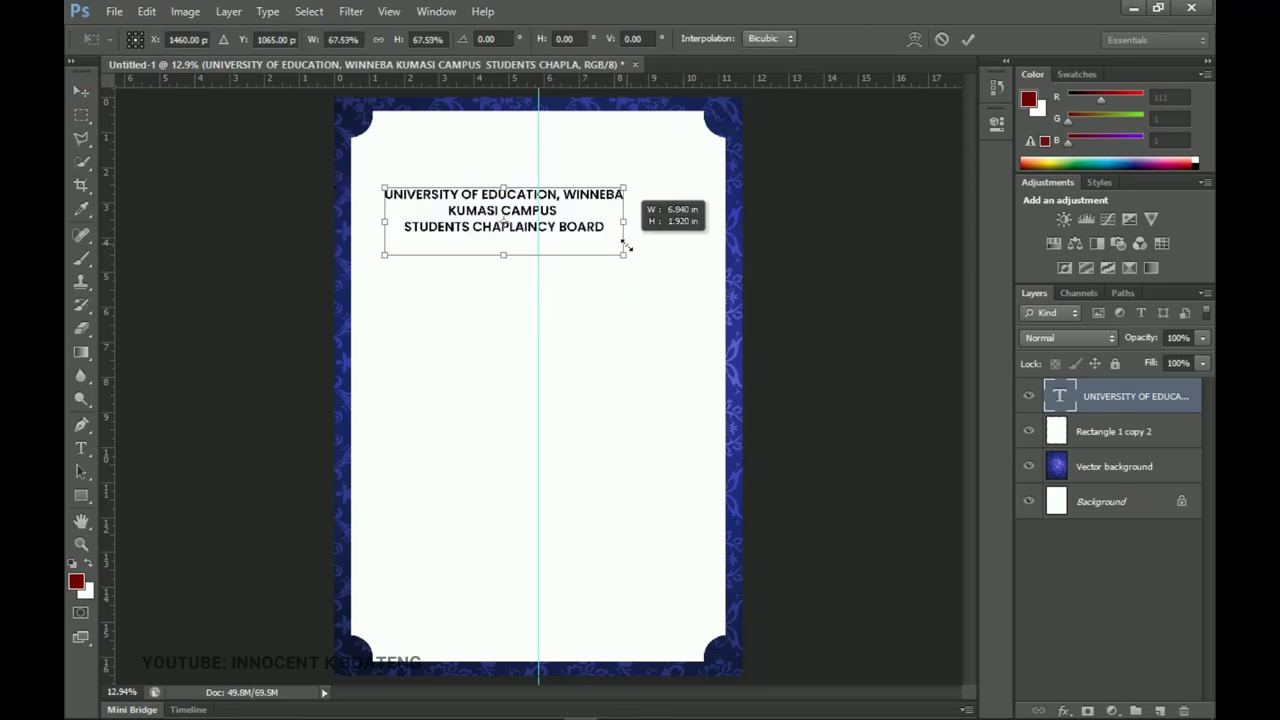
key("Return")
Step: Center the heading text horizontally on the canvas and move it up to just below the white panel's upper edge
key("ctrl+a")
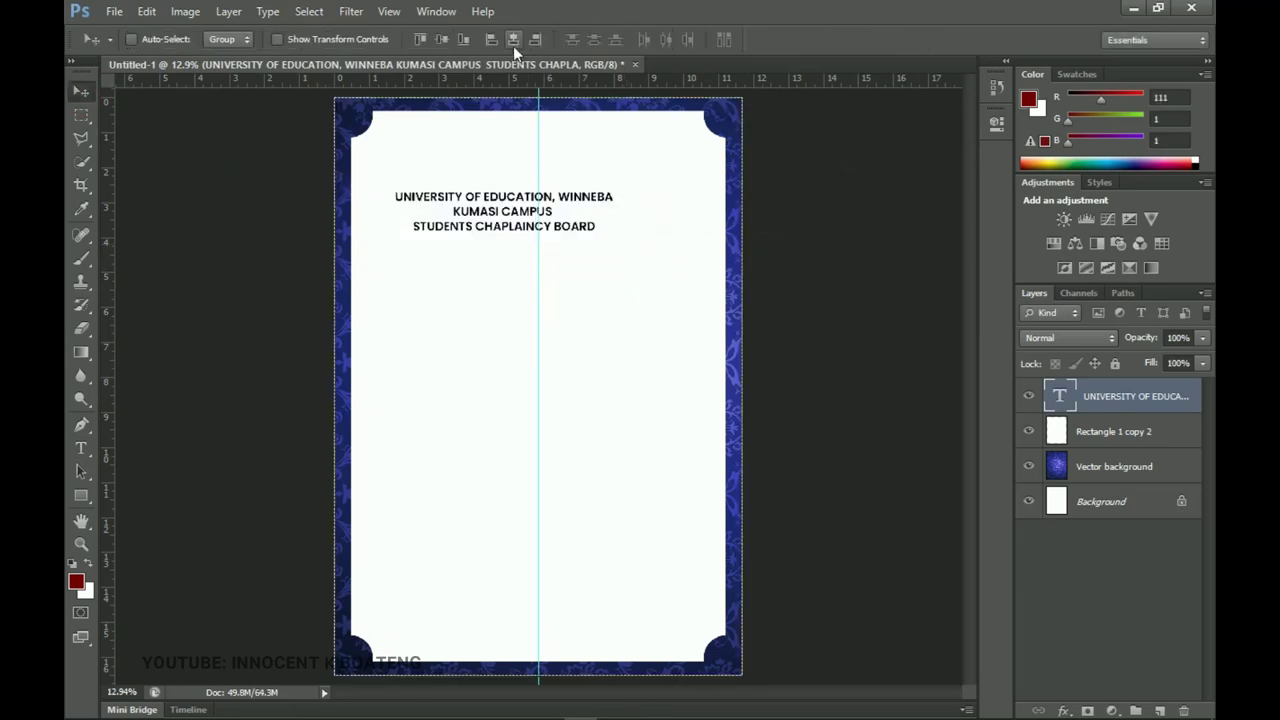
left_click(513, 40)
key("ctrl+d")
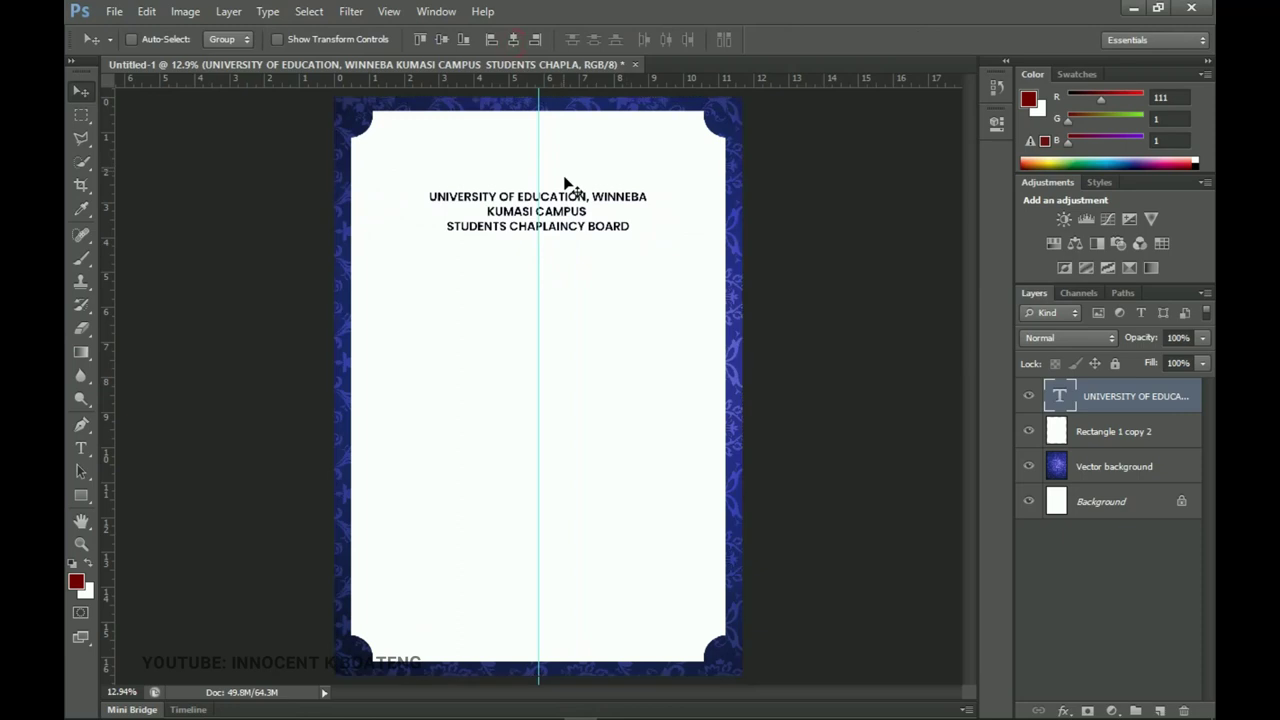
left_click_drag(597, 280, 592, 216)
Step: Recolor the STUDENTS CHAPLAINCY BOARD line of the heading to red ff0000
key("t")
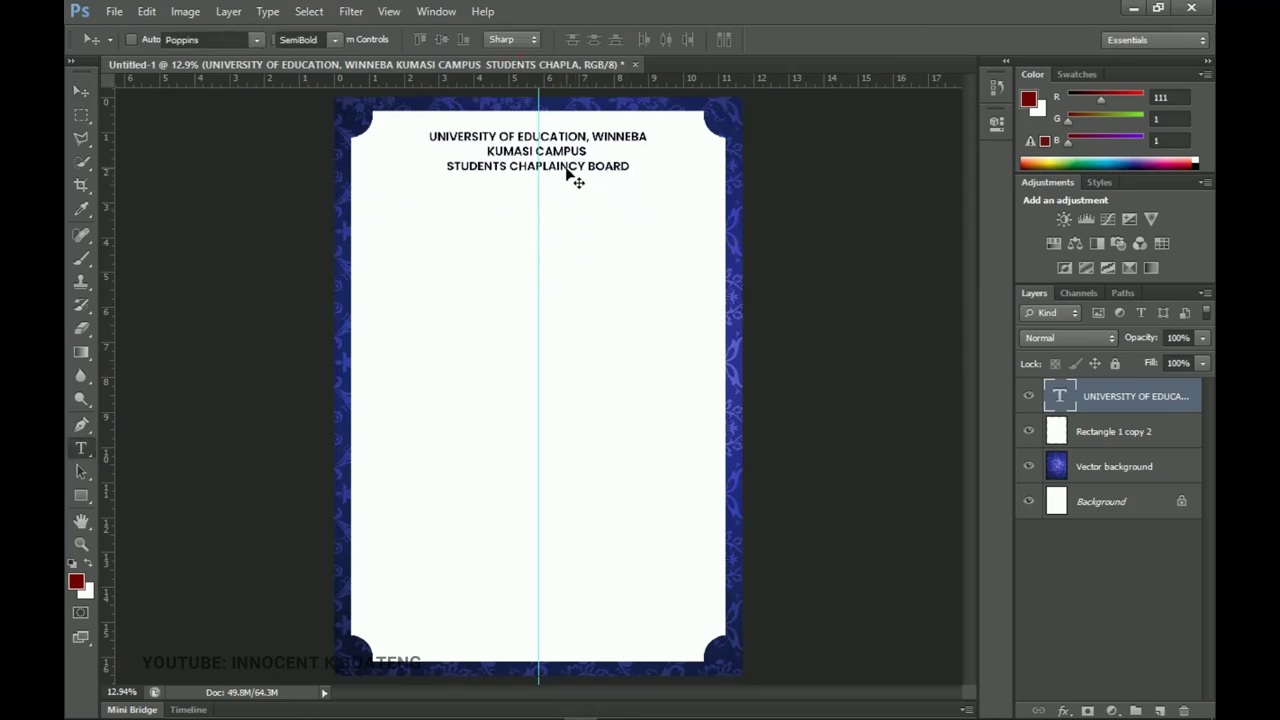
triple_click(566, 167)
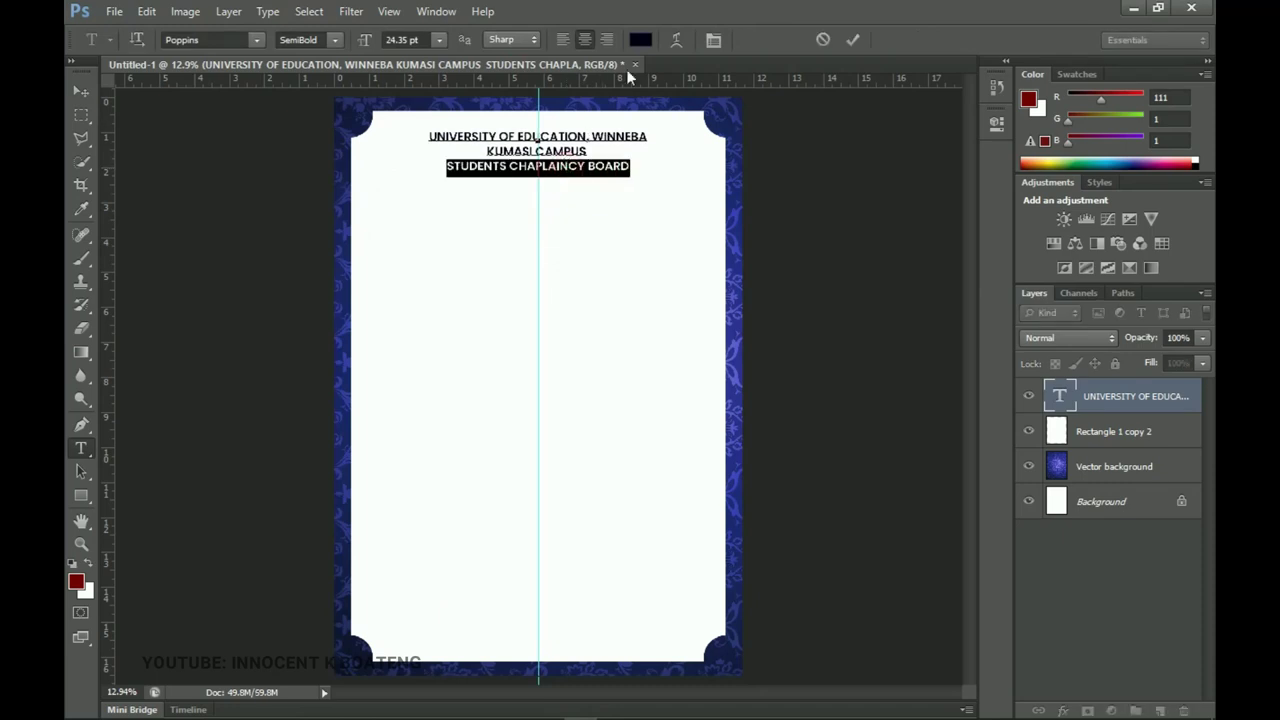
left_click(640, 40)
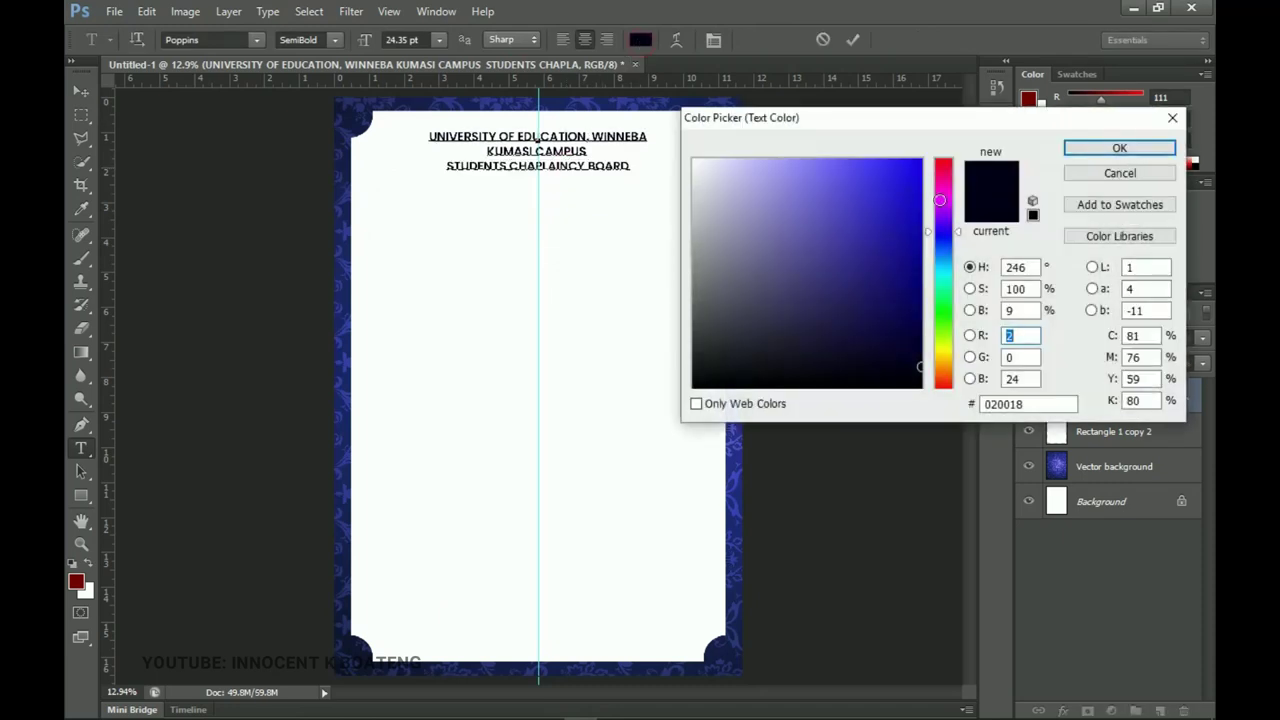
type("255")
left_click(1100, 148)
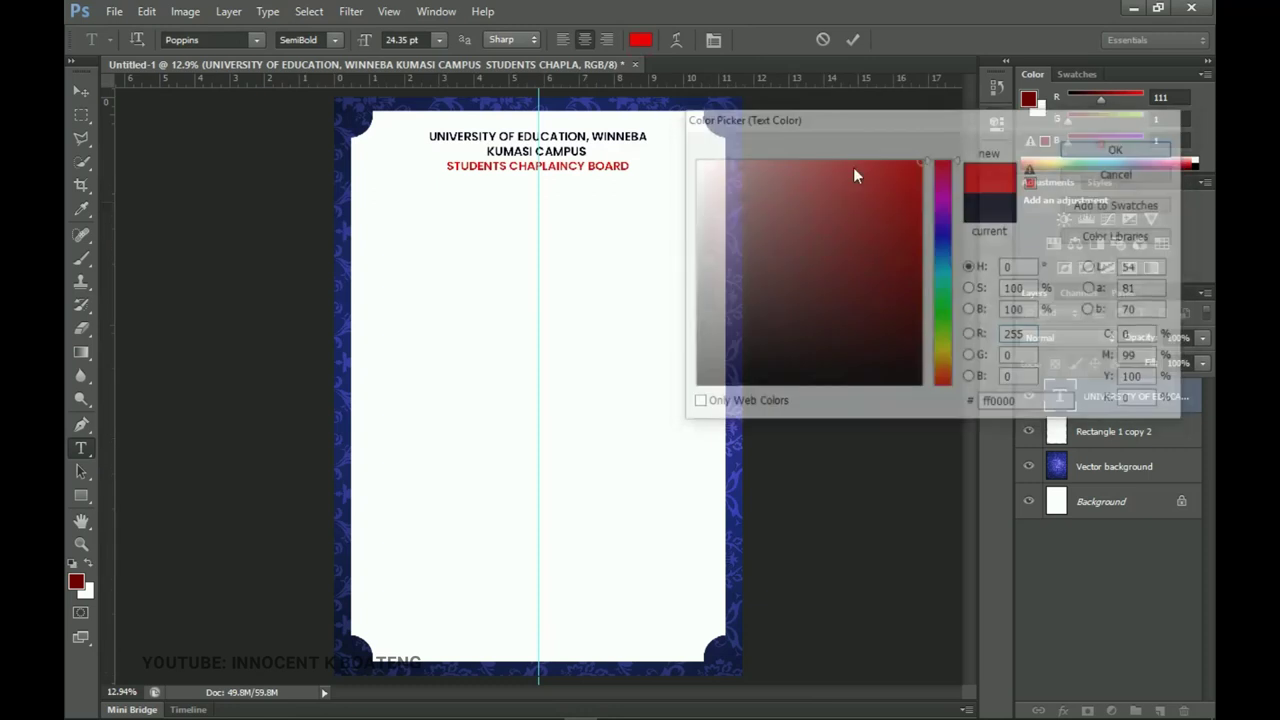
left_click(79, 89)
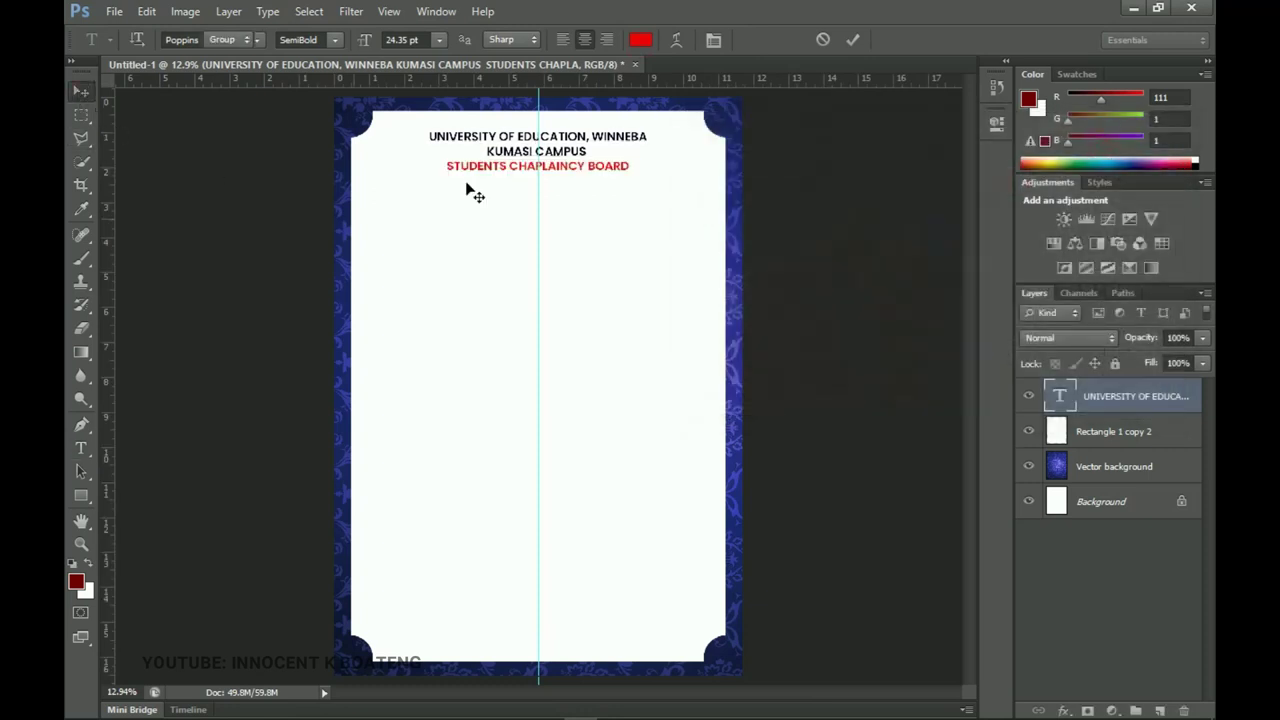
Step: Shrink the heading text slightly and place the University of Education, Winneba logo to its left at 100% size
left_click(520, 131)
key("ctrl+plus")
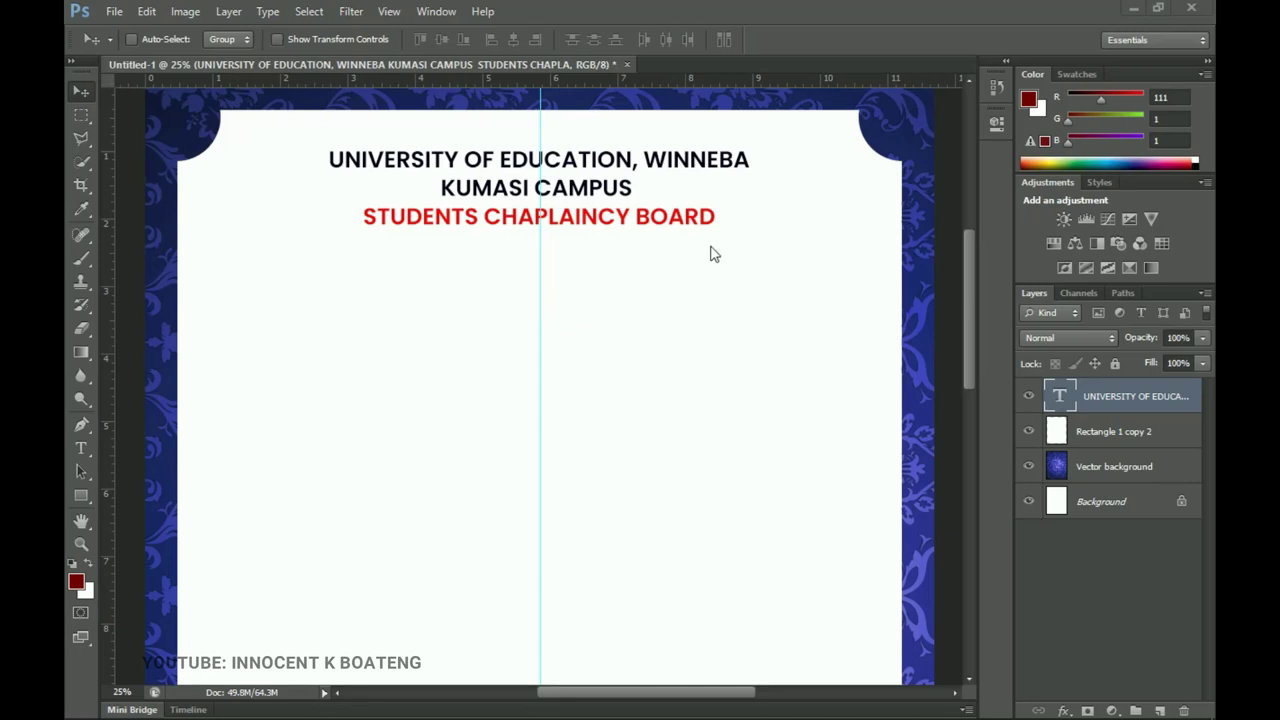
left_click(677, 203)
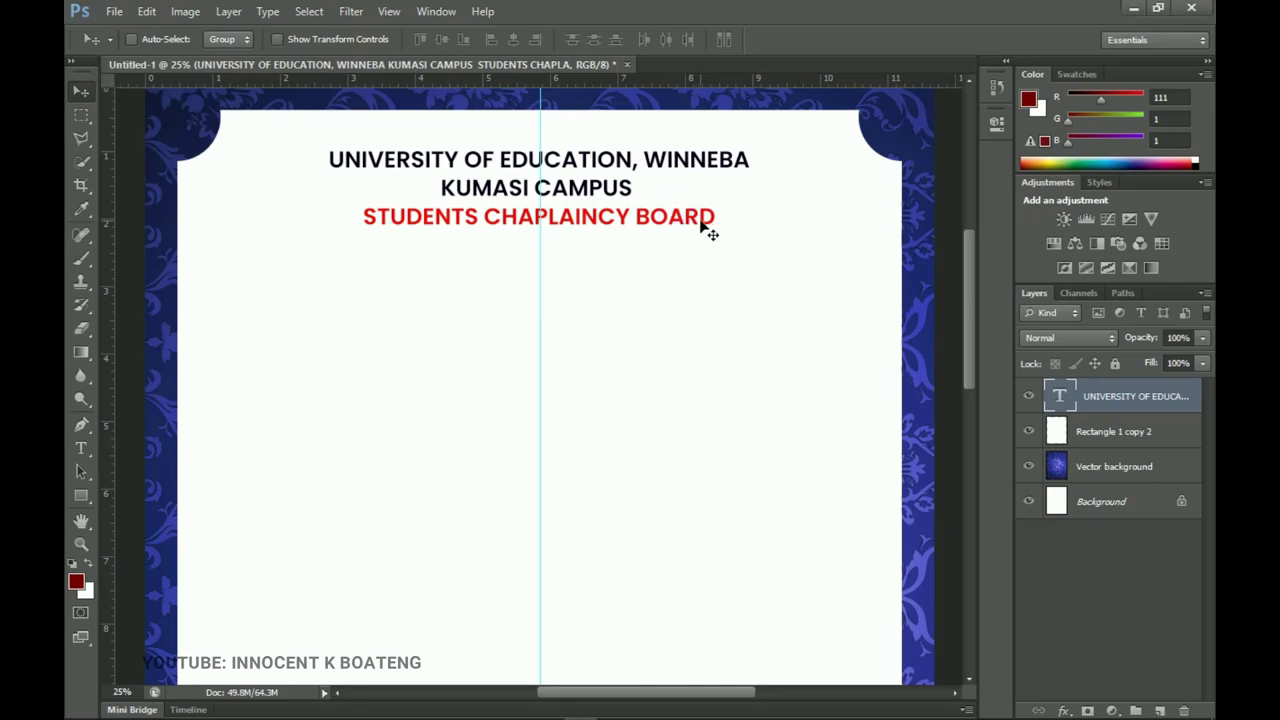
left_click(180, 706)
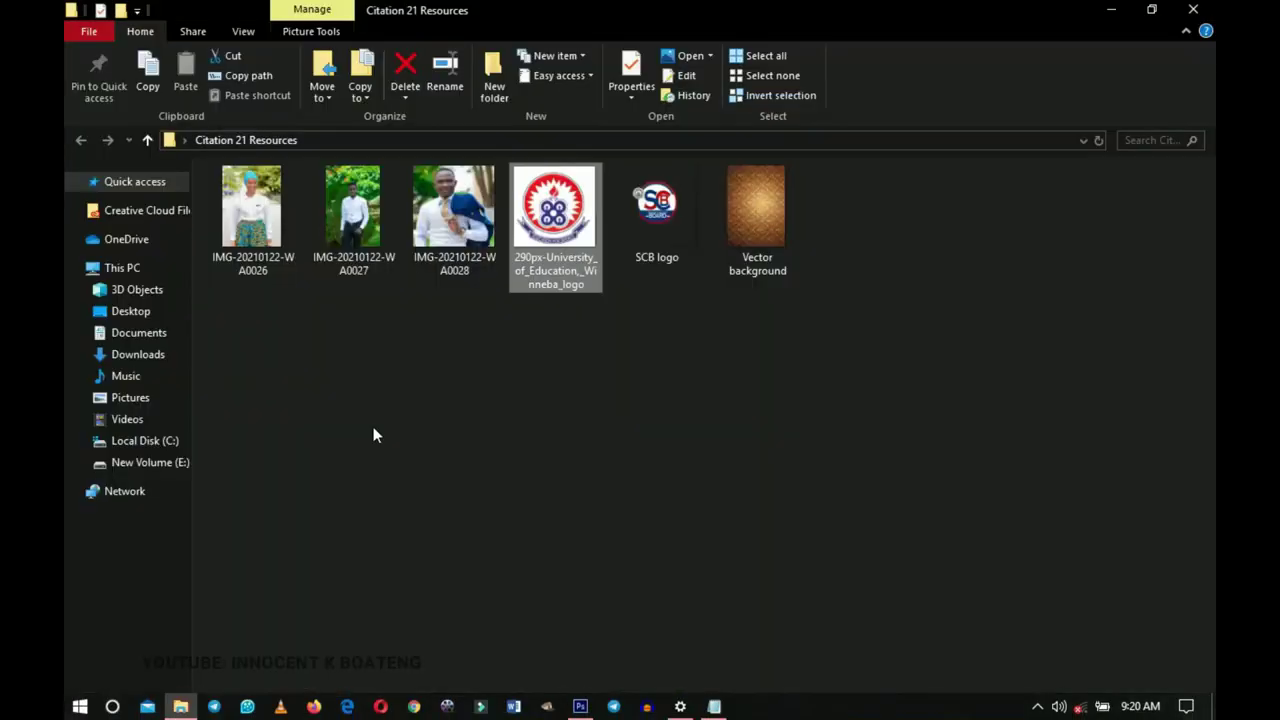
left_click_drag(588, 228, 517, 323)
left_click_drag(522, 367, 262, 156)
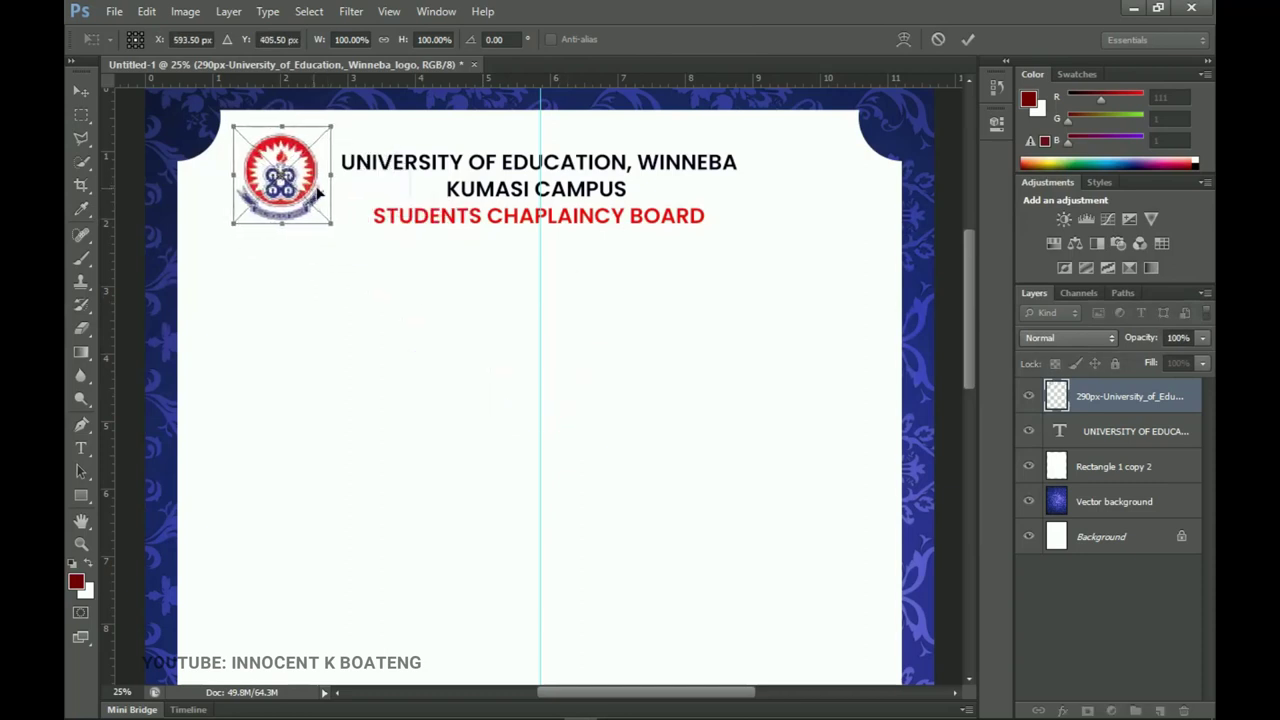
key("Return")
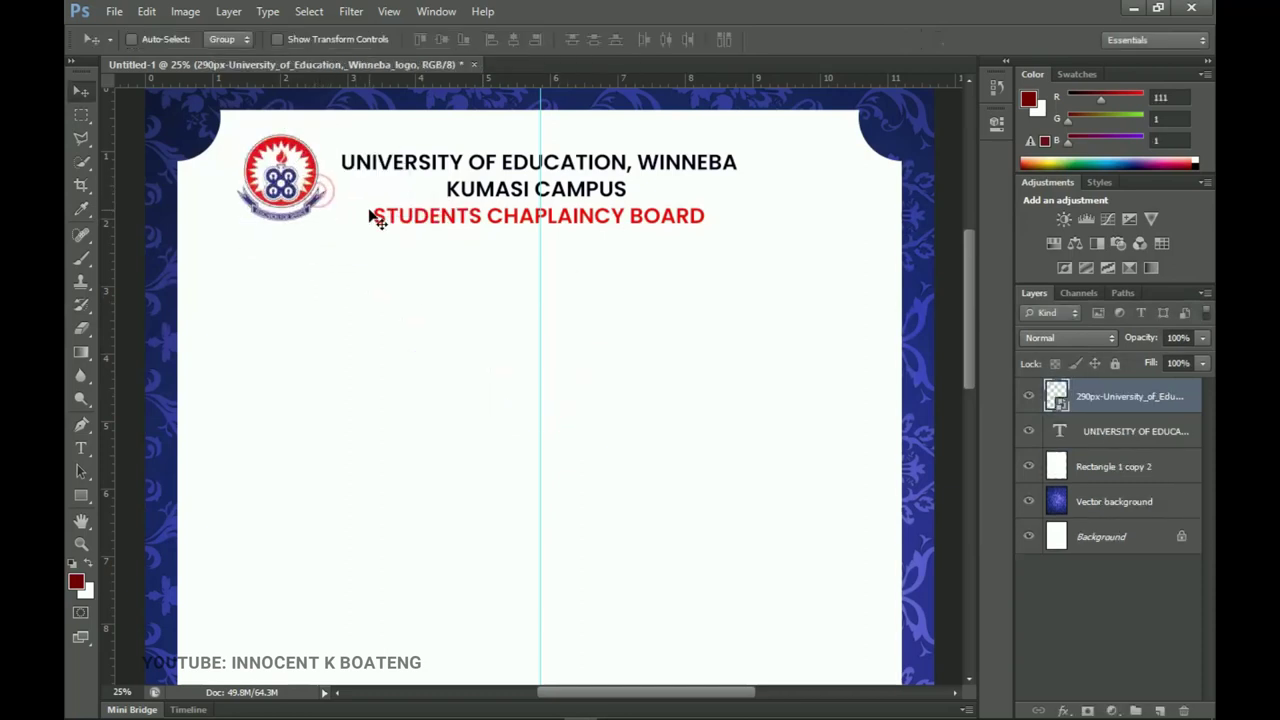
left_click_drag(371, 214, 363, 212)
Step: Add horizontal guides along the university logo's upper and lower edges, and place the SCB logo between them to the right of the heading
left_click_drag(657, 85, 634, 137)
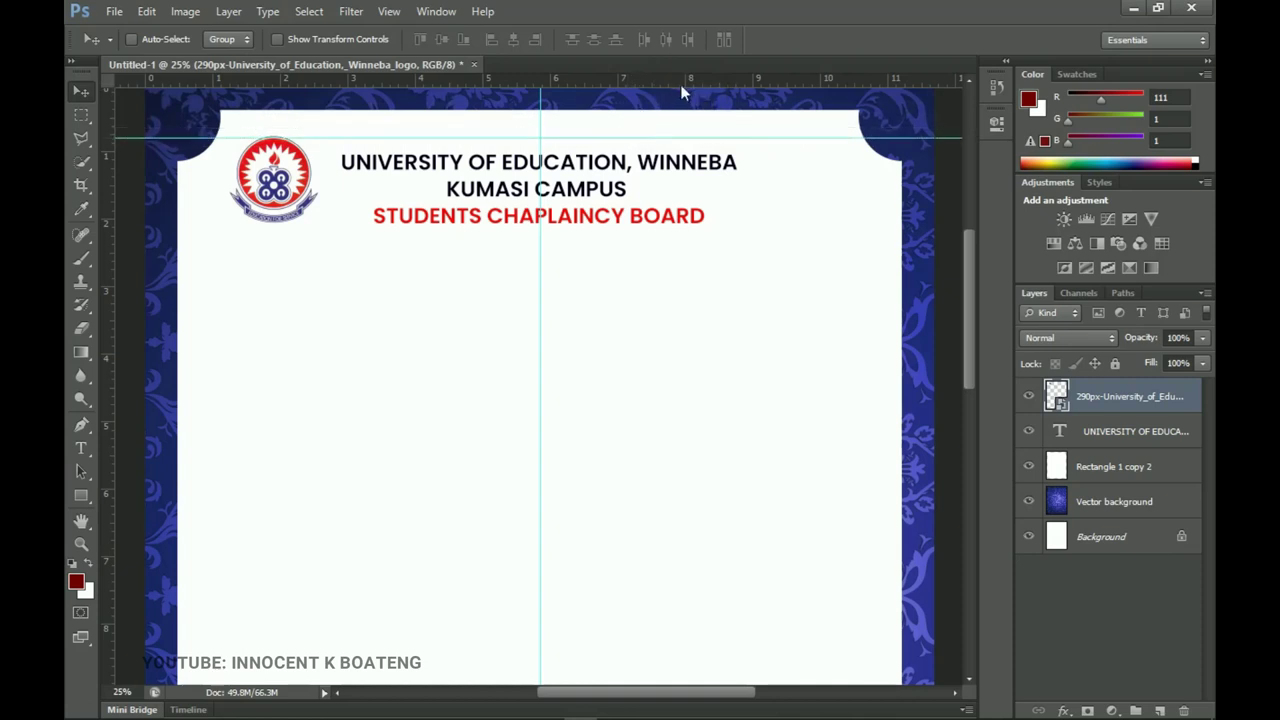
left_click_drag(681, 84, 840, 209)
mouse_move(600, 715)
left_click(180, 707)
left_click_drag(576, 398, 850, 201)
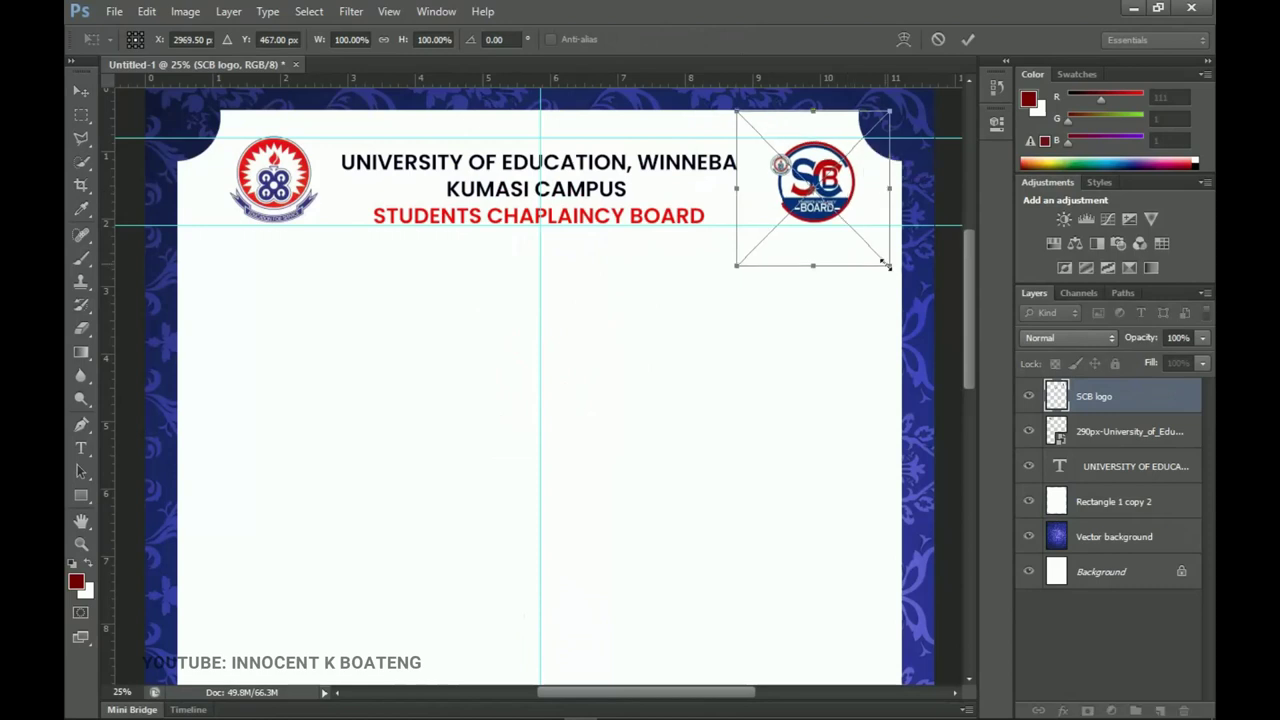
left_click_drag(890, 264, 857, 285)
key("Return")
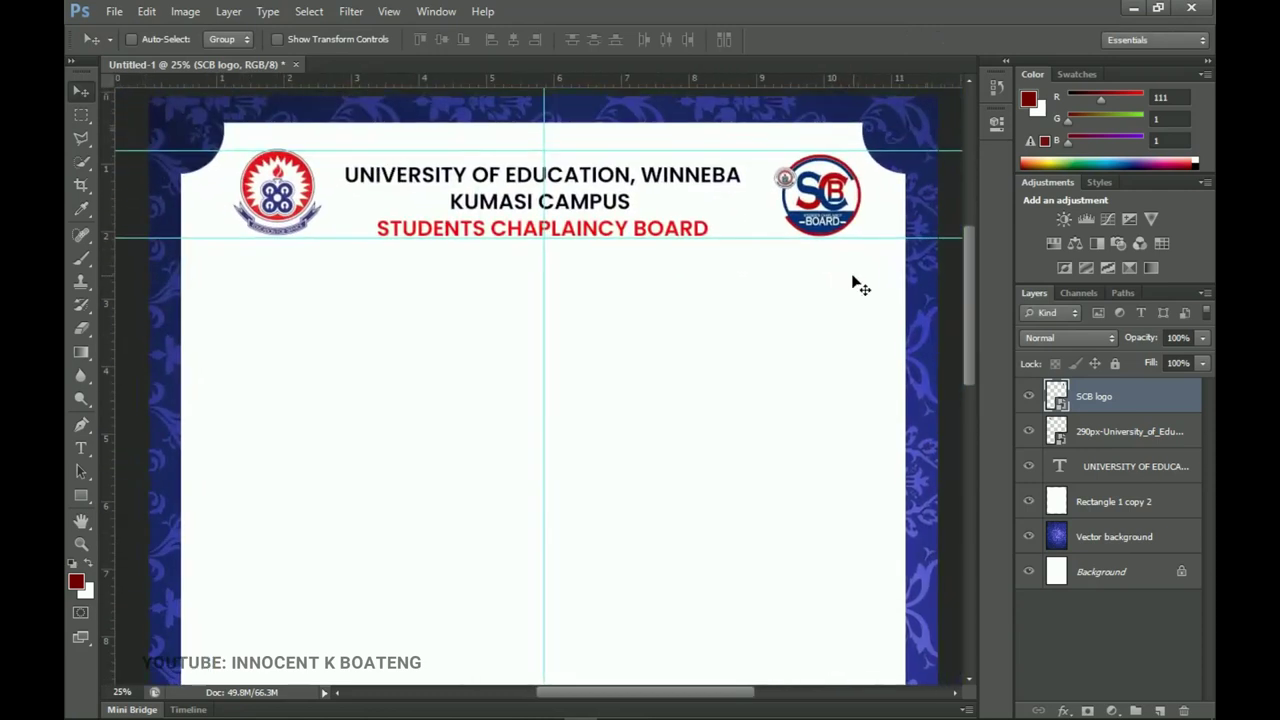
Step: Group the heading text and both logo layers and rename the group Heading
scroll(853, 279, "down", 2)
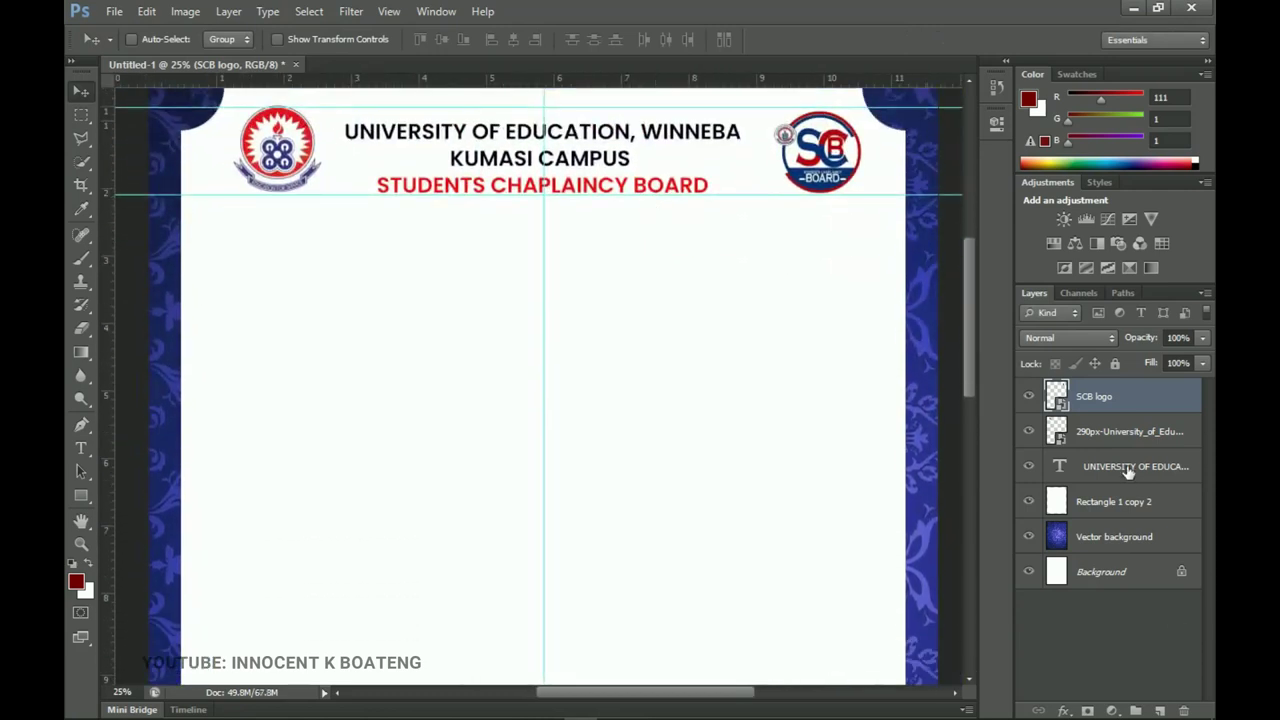
left_click(1128, 468, "shift")
key("ctrl+g")
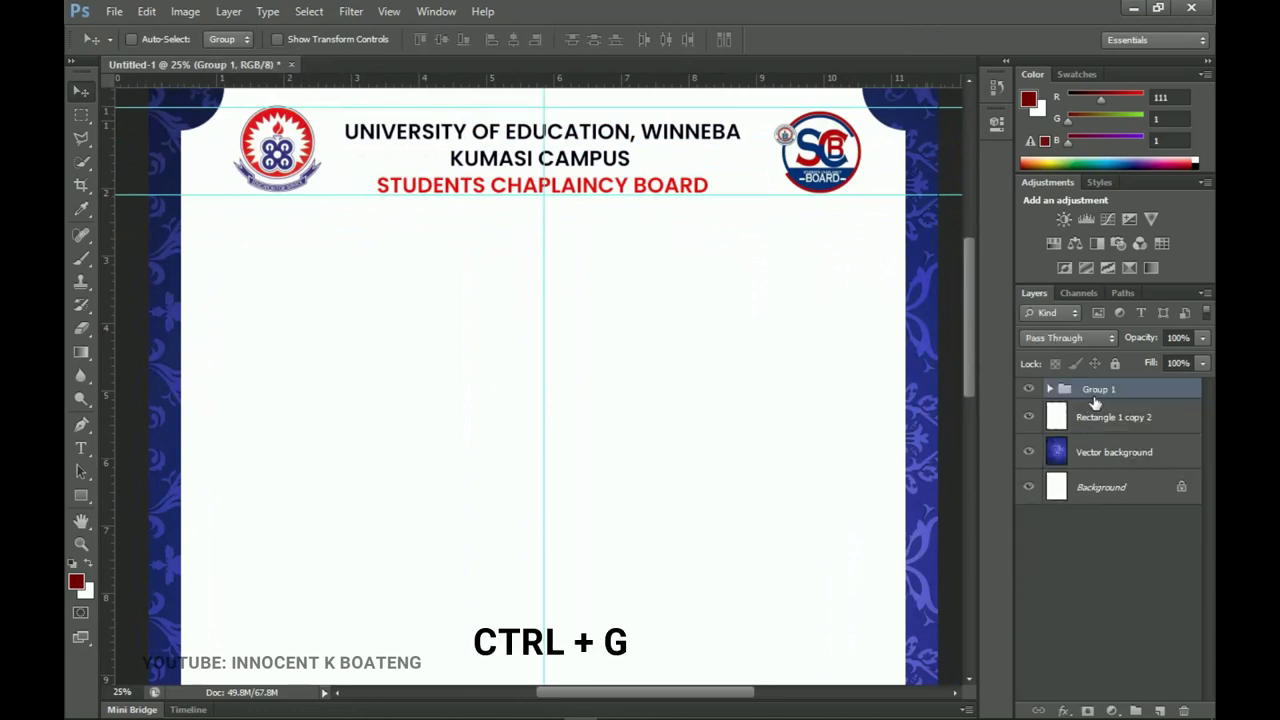
double_click(1099, 390)
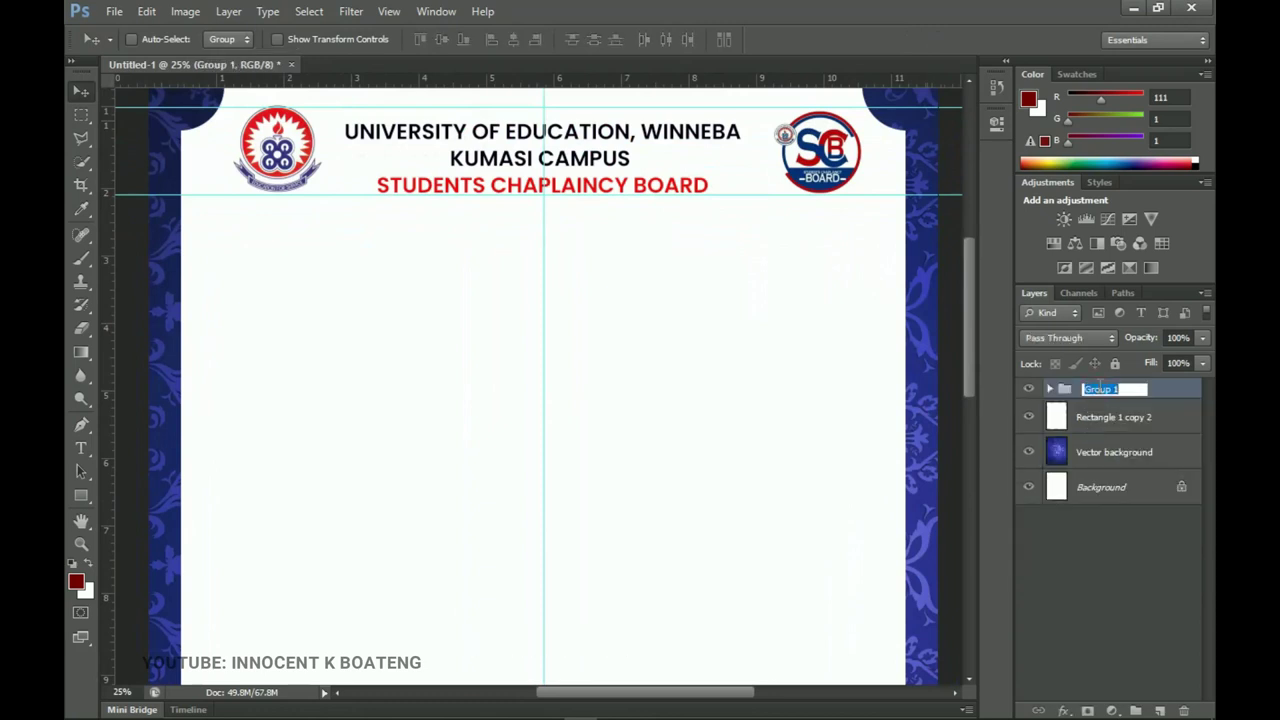
type("Heading")
key("Return")
Step: Add a new vertical guide at 10% of the canvas width
scroll(540, 400, "up", 2)
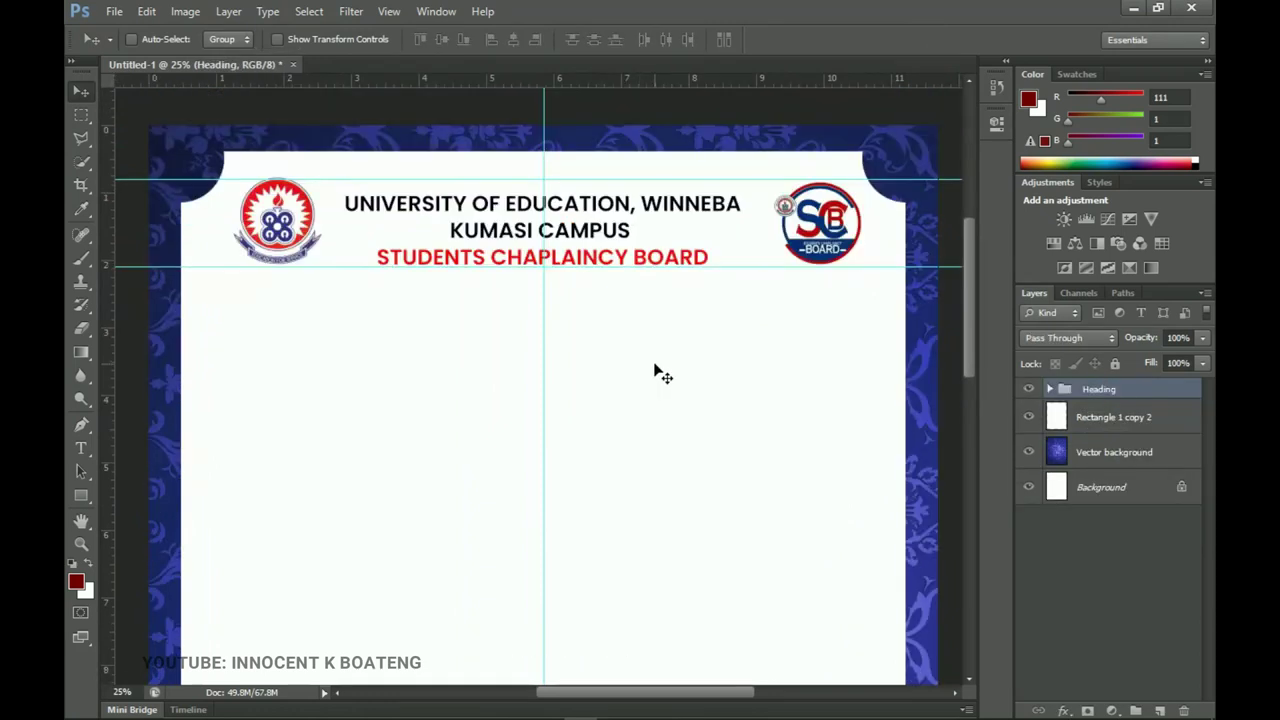
left_click(390, 12)
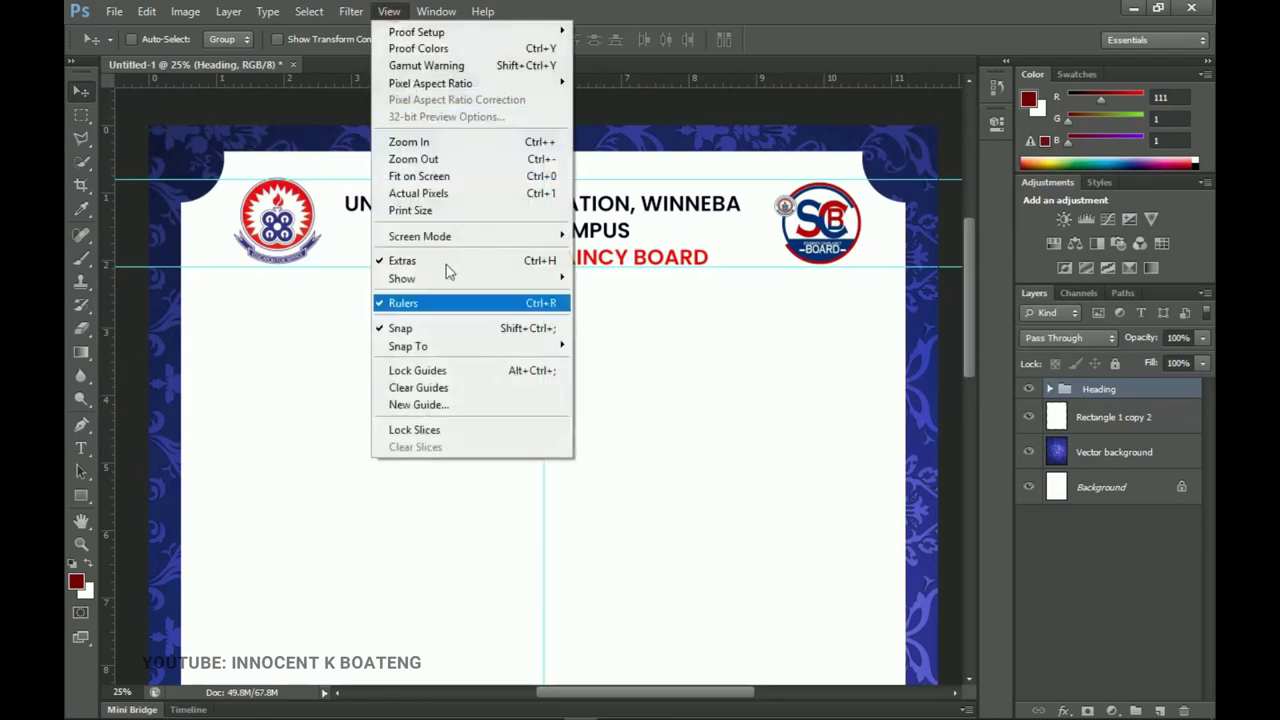
left_click(455, 405)
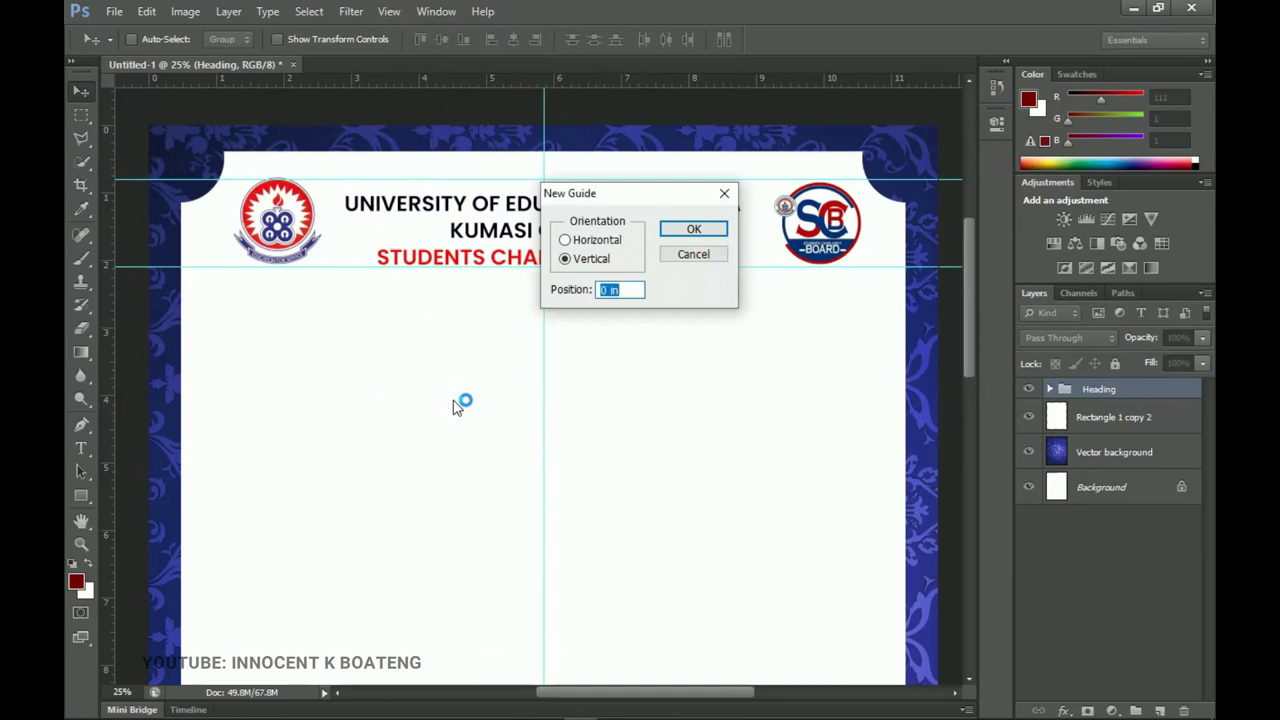
type("10")
key("Return")
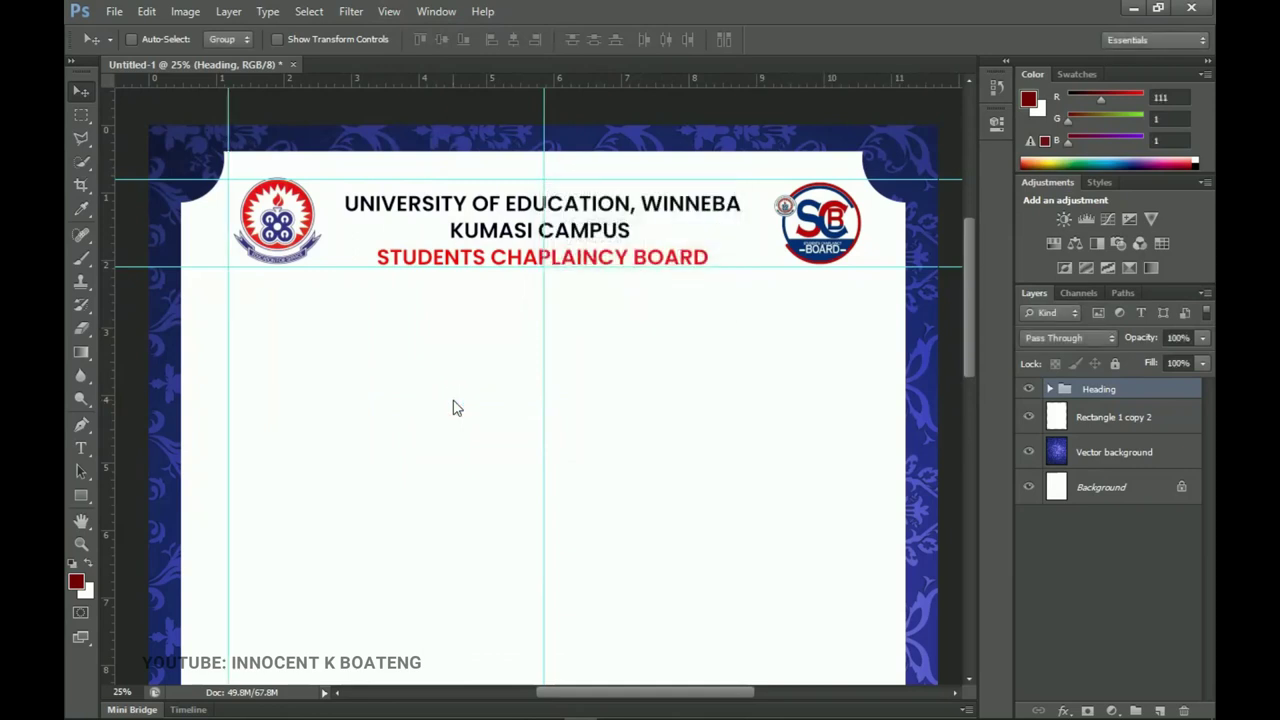
Step: Add a new vertical guide at 90% of the canvas width
left_click(389, 11)
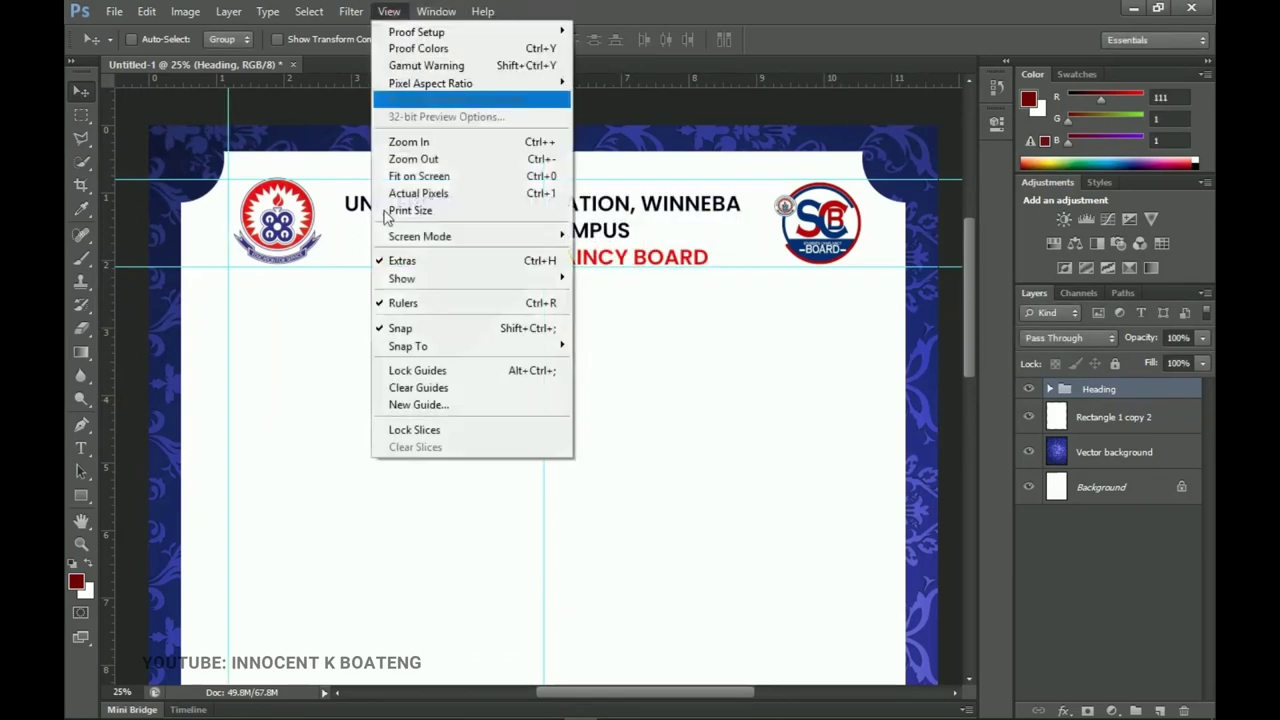
left_click(418, 404)
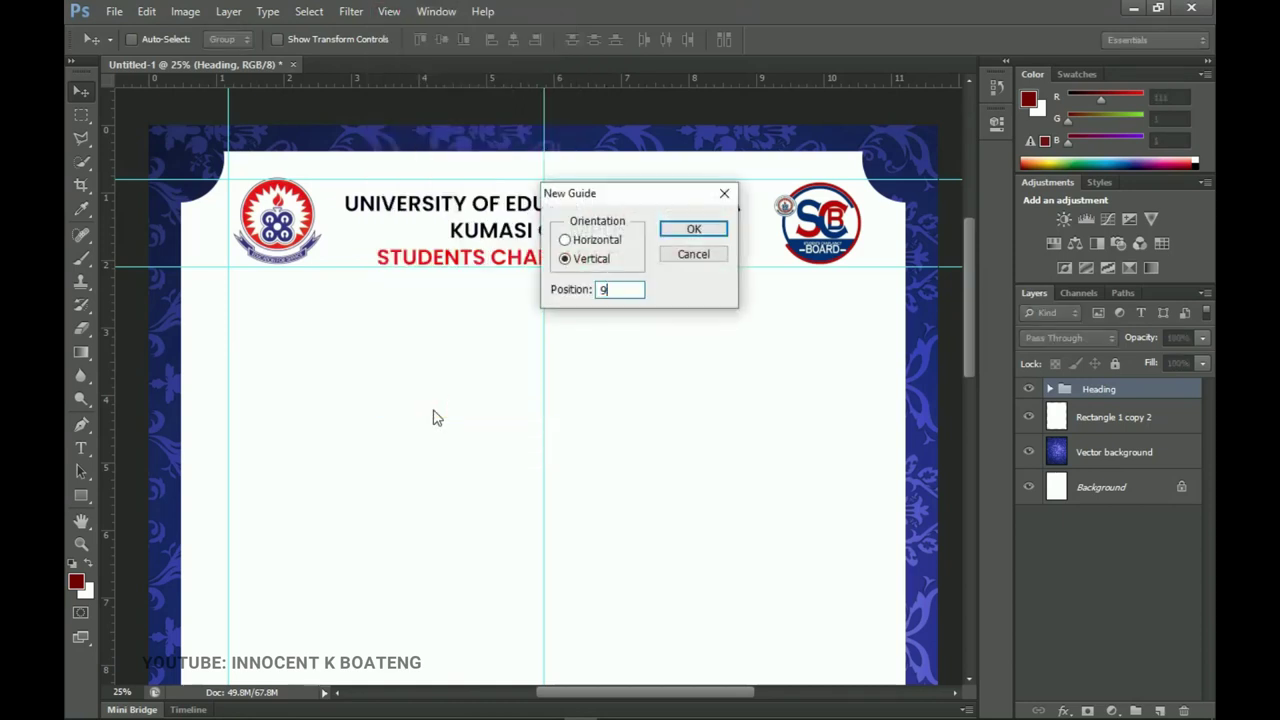
type("90%")
key("Return")
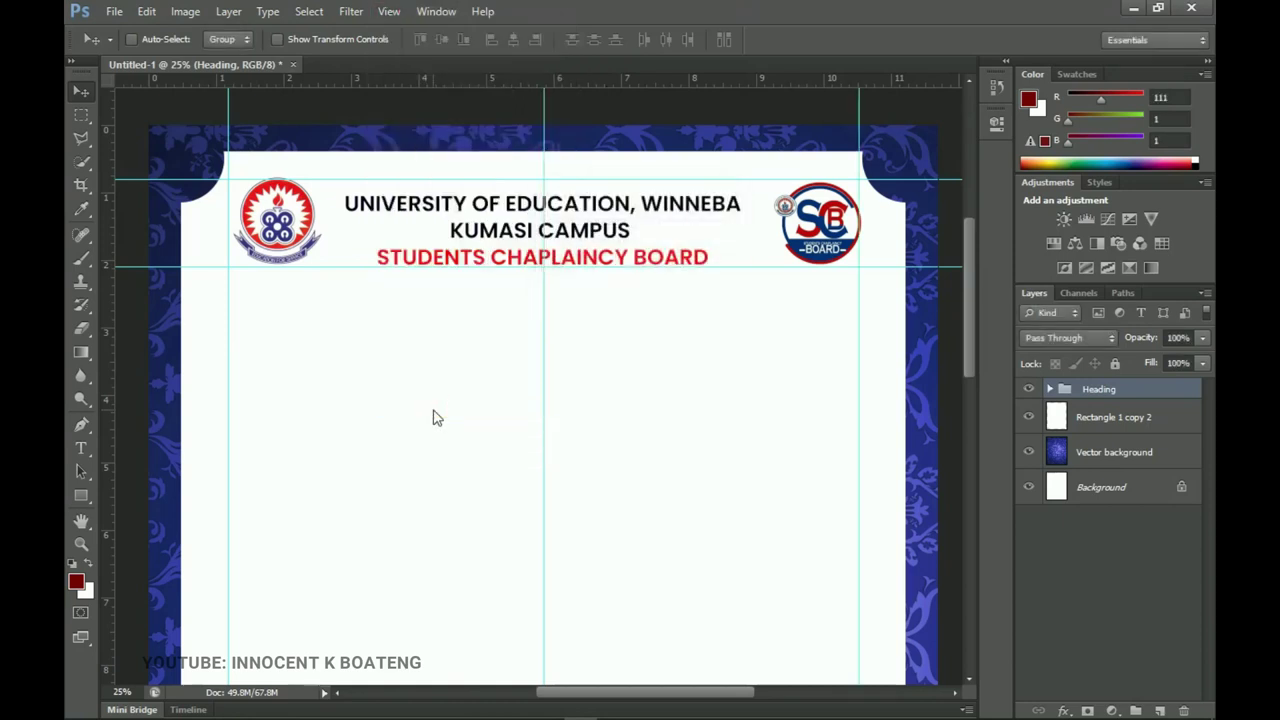
Step: Create a red letter C in 120 pt Old English Text below the heading, to the right of the centre guide
scroll(433, 418, "down", 3)
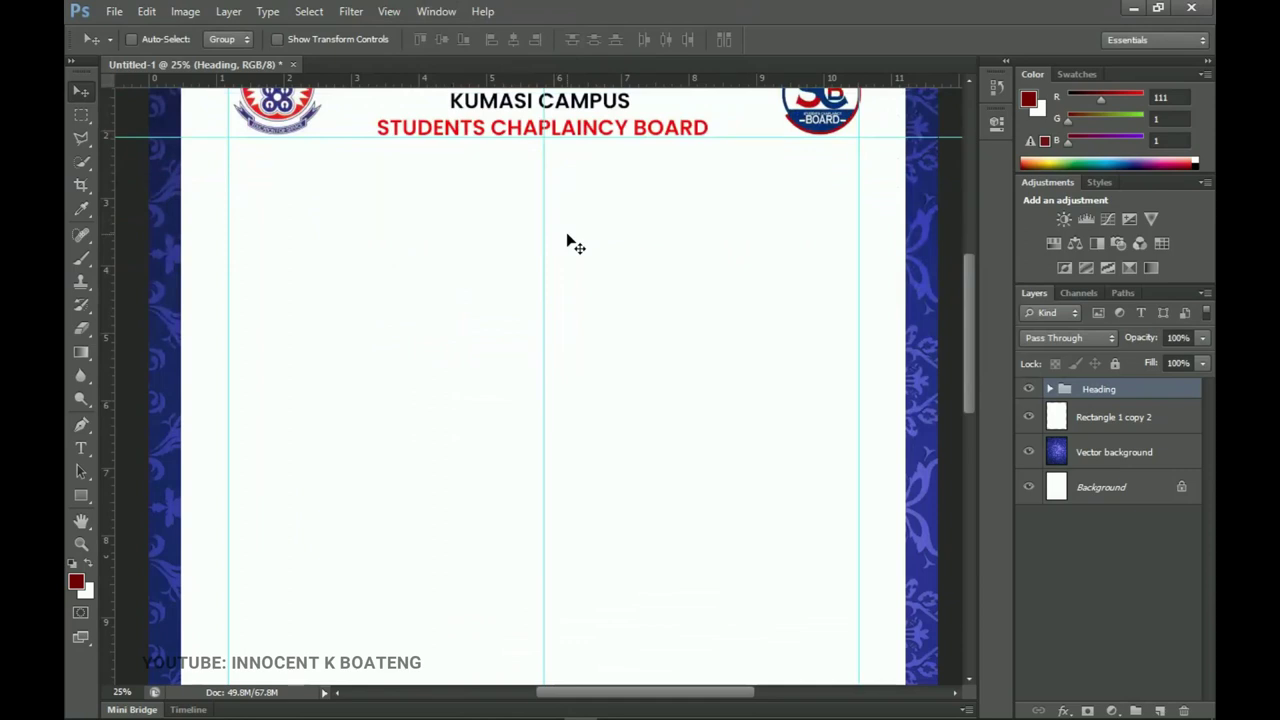
scroll(567, 243, "up", 2)
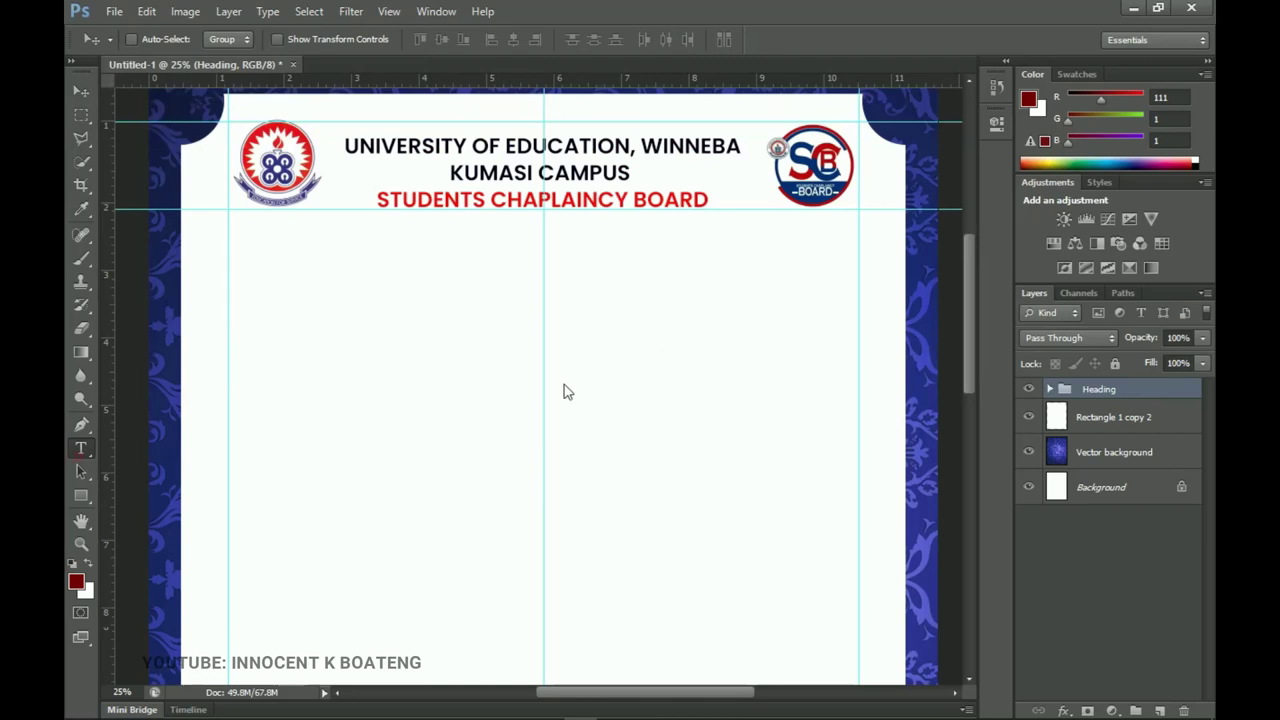
left_click(603, 343)
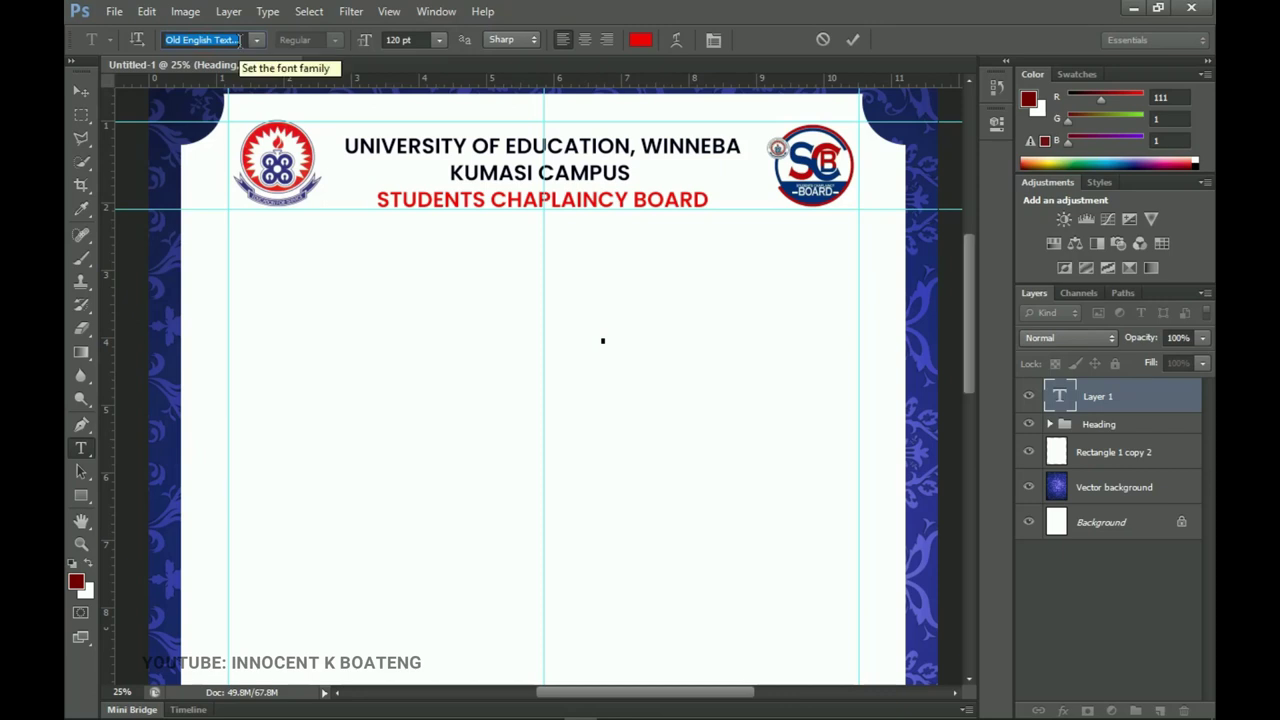
left_click(602, 341)
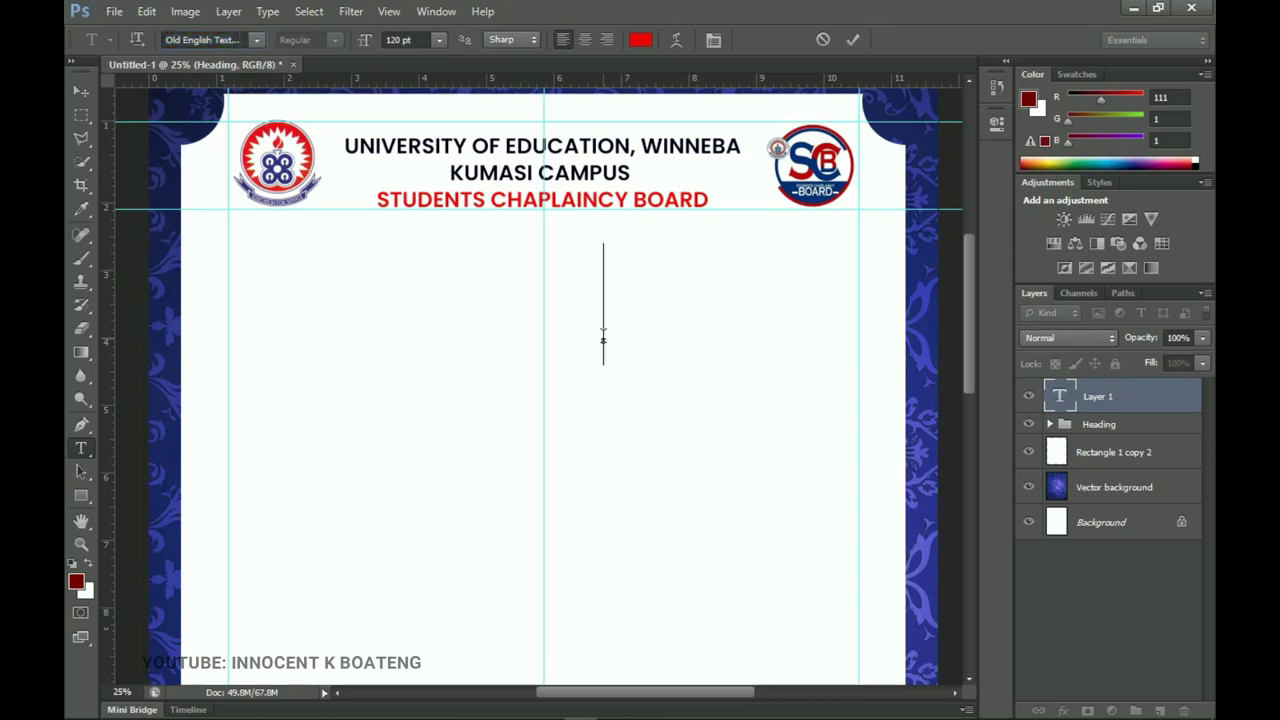
type("C")
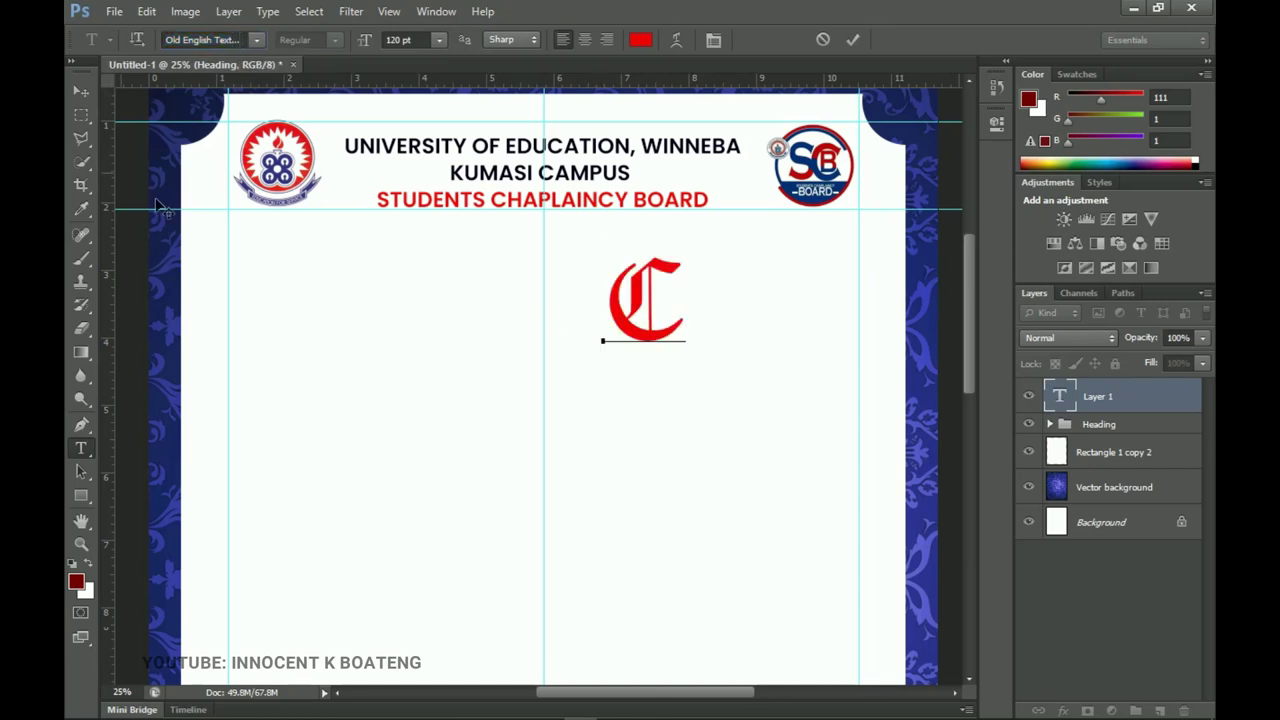
Step: Move the letter C against the centre guide and enlarge it to about 170 pt
left_click(81, 91)
left_click_drag(632, 334, 607, 383)
key("ctrl+t")
key("Return")
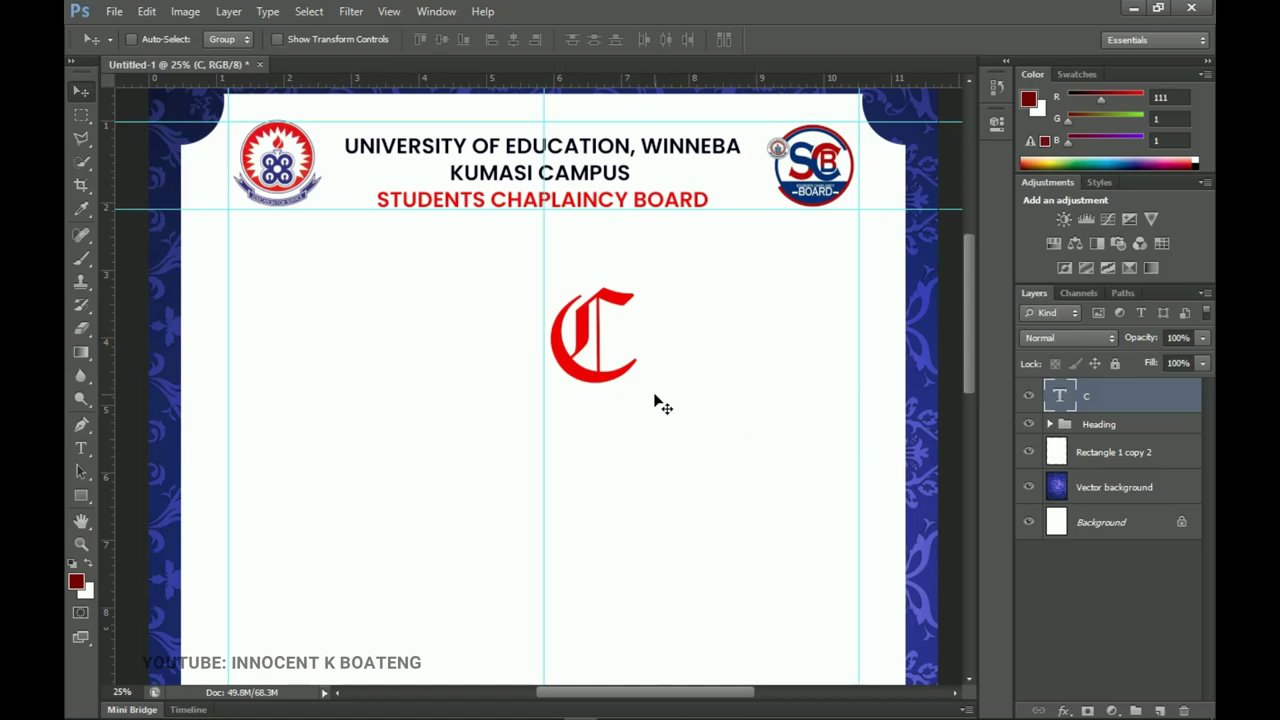
key("ctrl+t")
mouse_move(642, 418)
left_mouse_down()
mouse_move(660, 443)
mouse_move(630, 410)
left_mouse_up()
key("Return")
Step: Duplicate the letter C, place the copy to its right and replace its text with "itation"
key("ctrl+j")
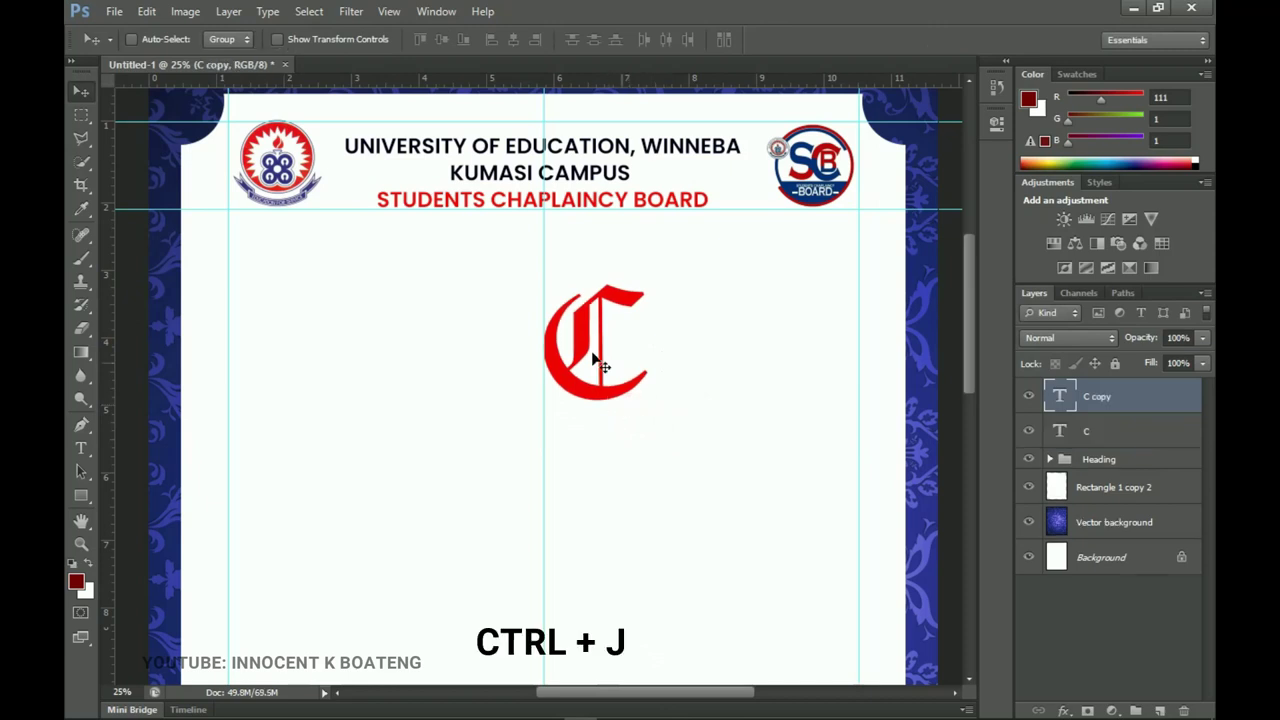
left_click_drag(590, 362, 676, 362)
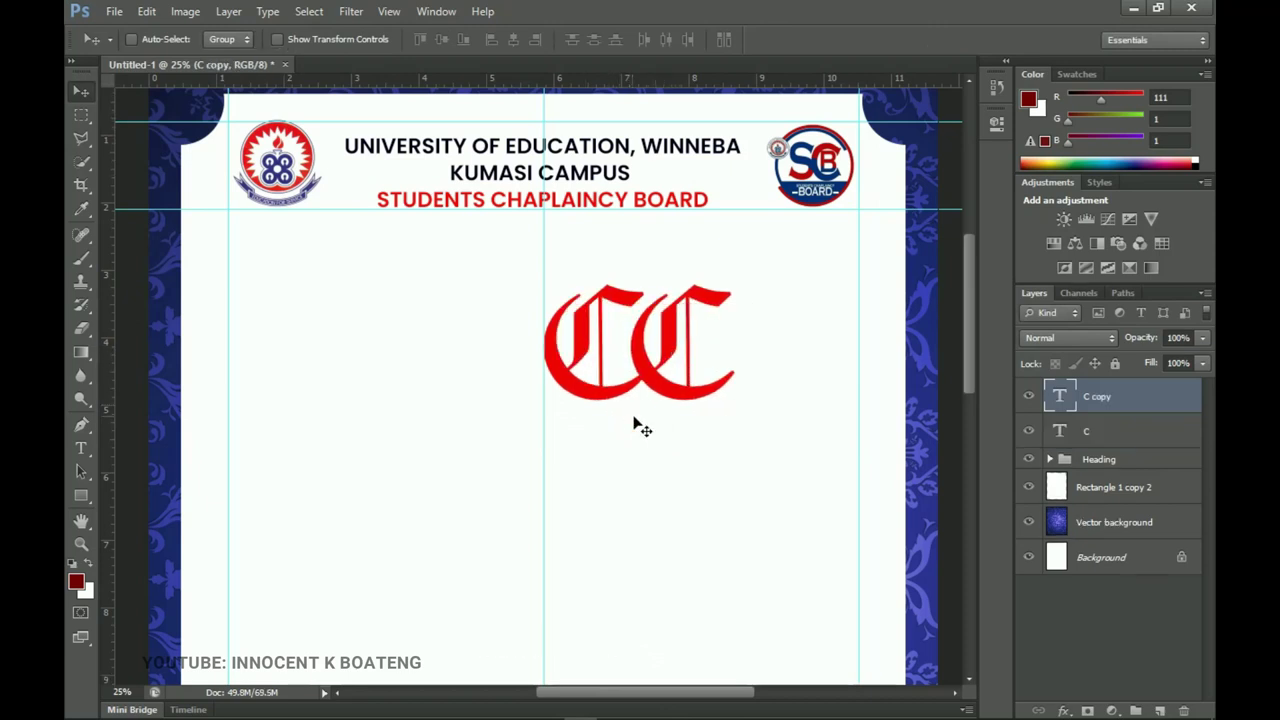
key("t")
left_click(700, 371)
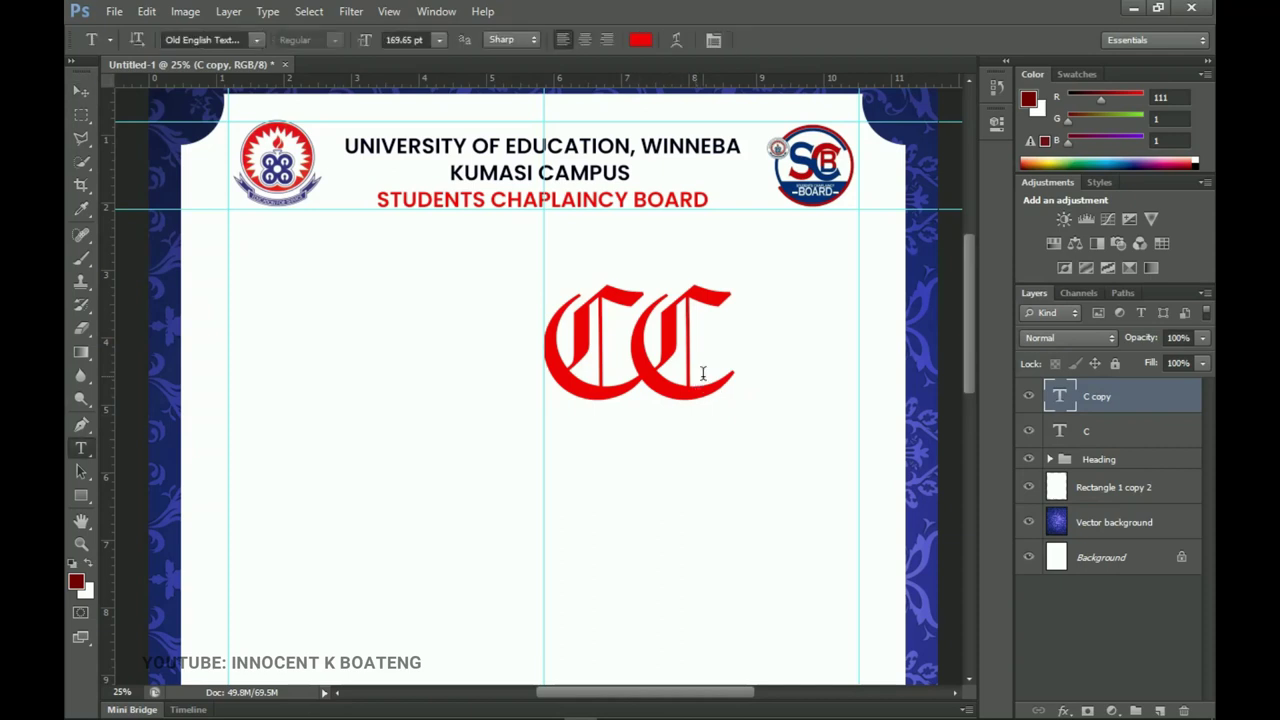
key("BackSpace")
type("itation")
key("ctrl+Return")
Step: Scale the "itation" text to about 45% and position it beside the upper part of the letter C
key("ctrl+t")
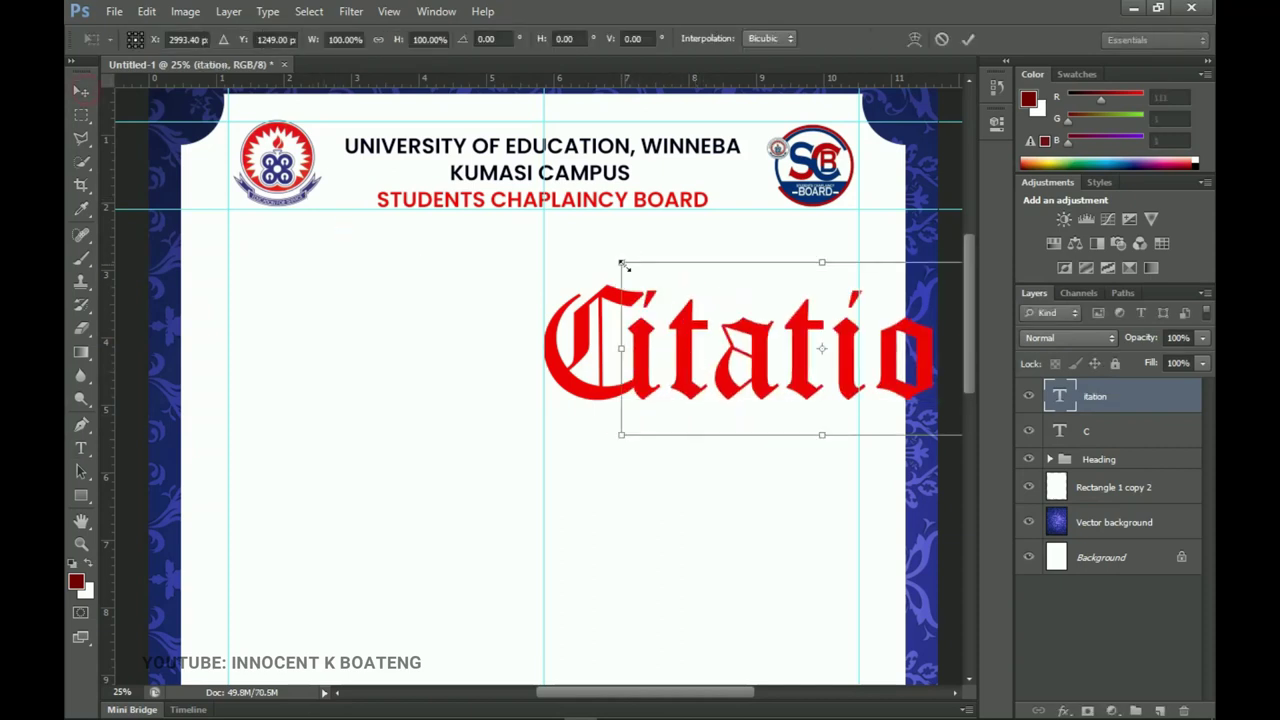
left_click_drag(622, 264, 730, 310)
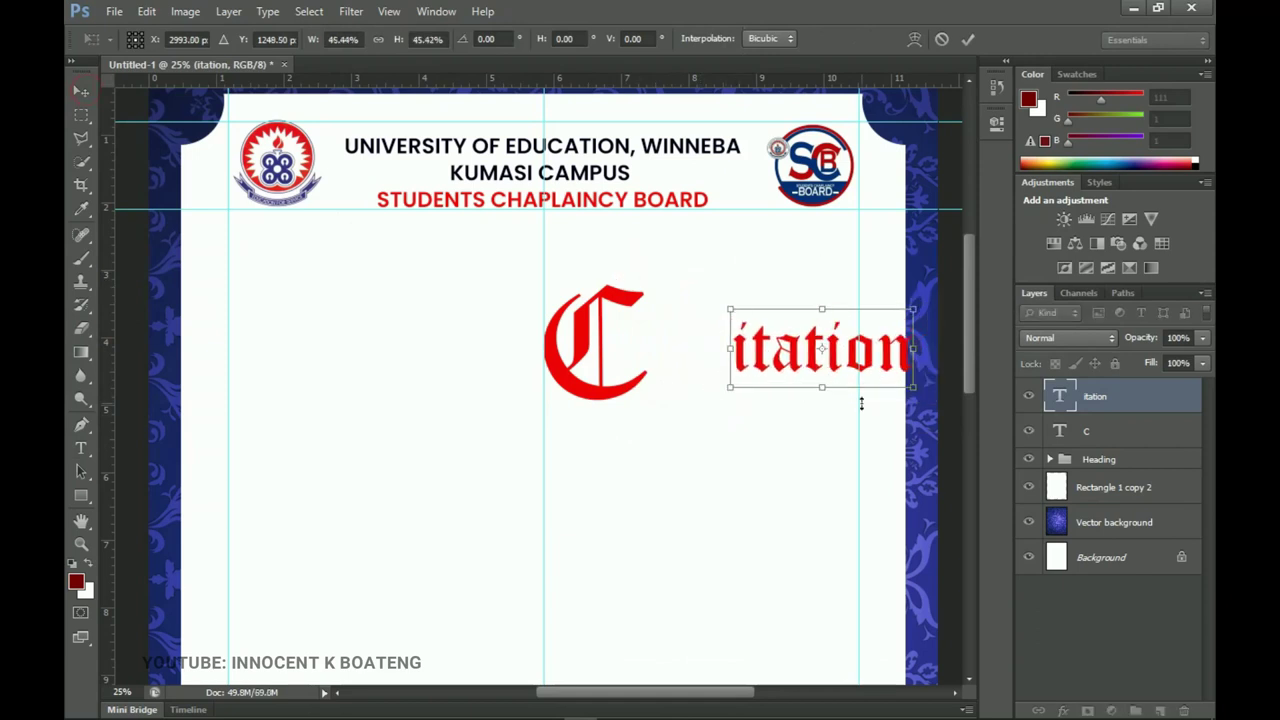
key("Return")
left_click_drag(840, 367, 755, 347)
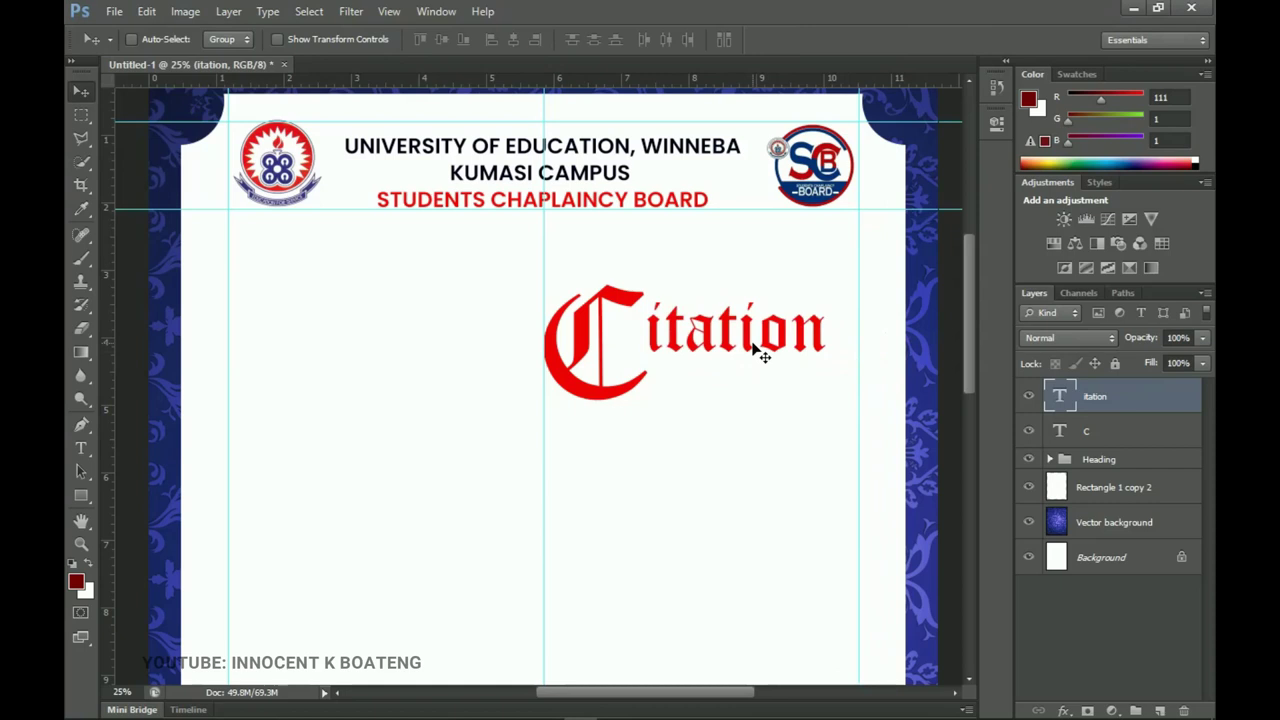
key("Up")
key("Up")
key("Up")
key("Up")
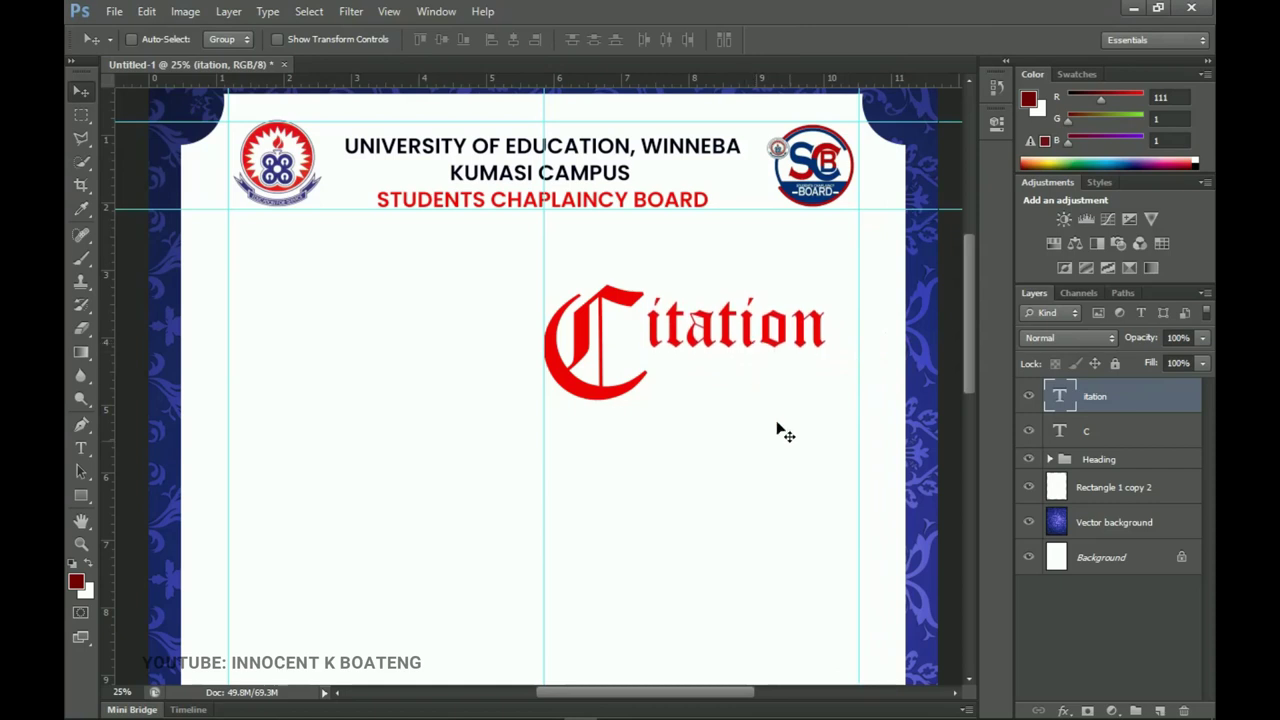
Step: Duplicate the "itation" text, place the copy directly beneath it and replace its wording with "IN HONOUR OF"
key("ctrl+j")
mouse_move(771, 357)
left_mouse_down()
mouse_move(758, 330)
mouse_move(760, 378)
left_mouse_up()
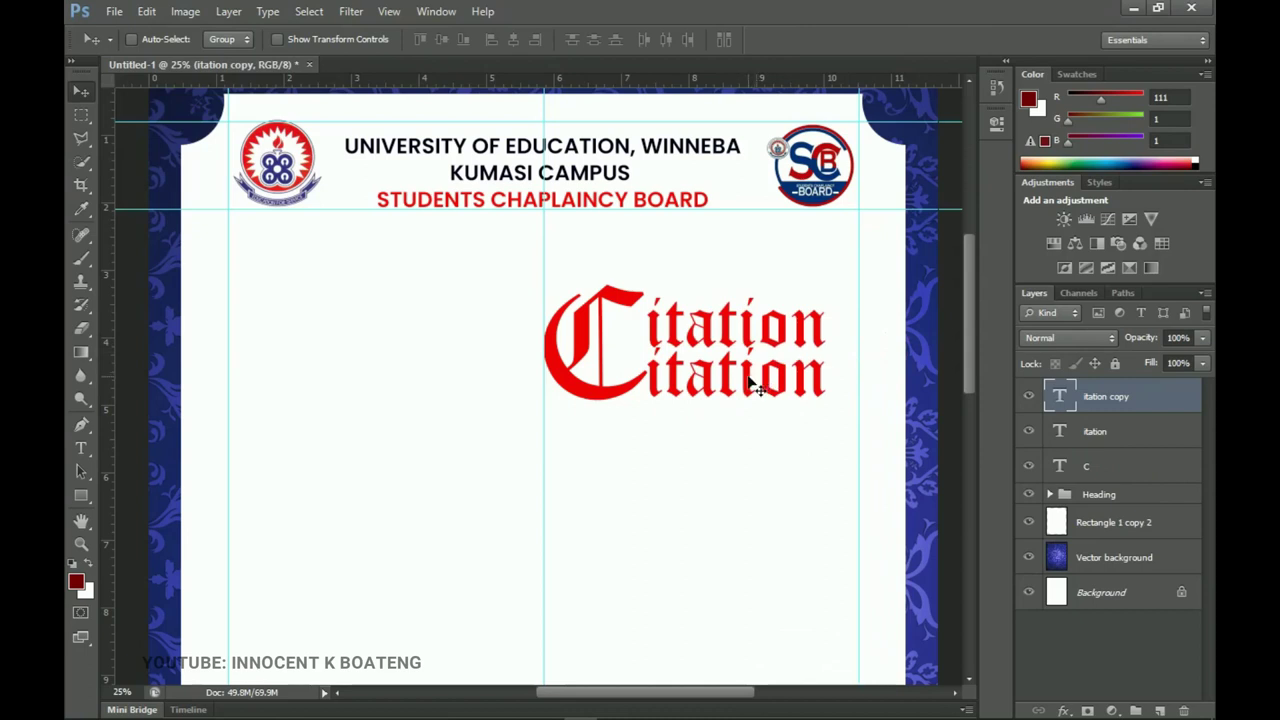
key("t")
left_click(750, 376)
double_click(748, 375)
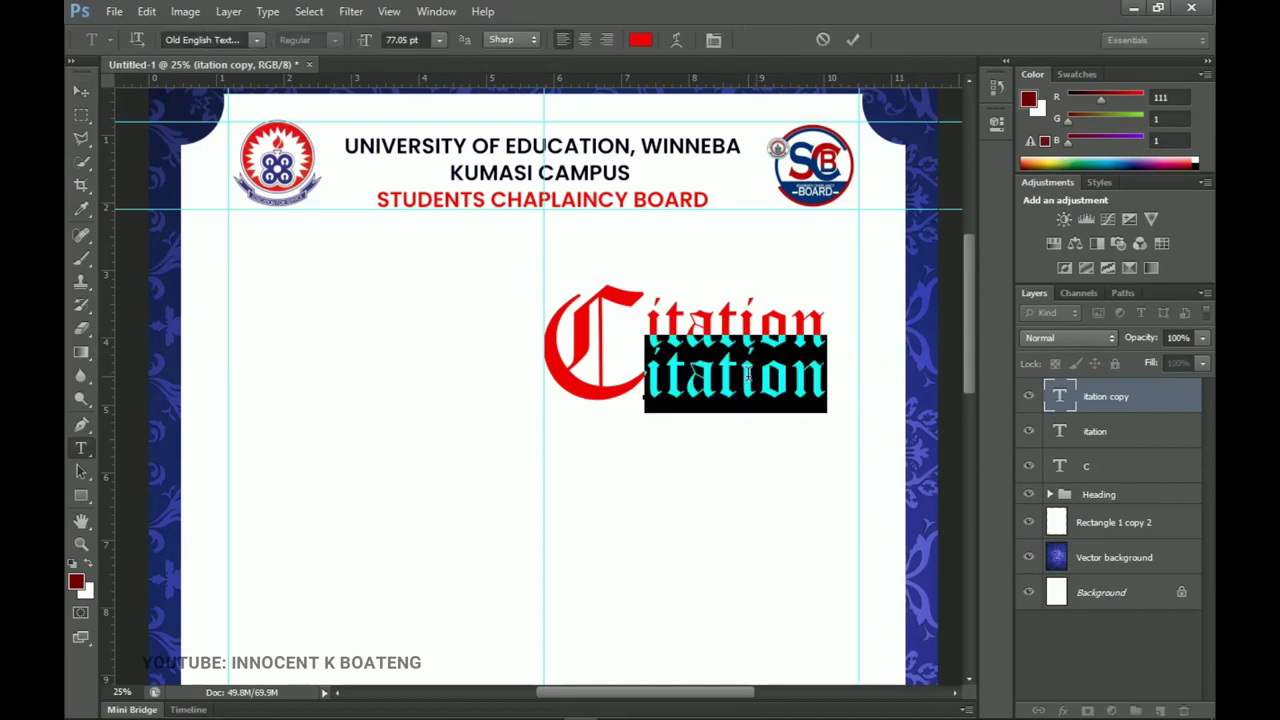
type("in")
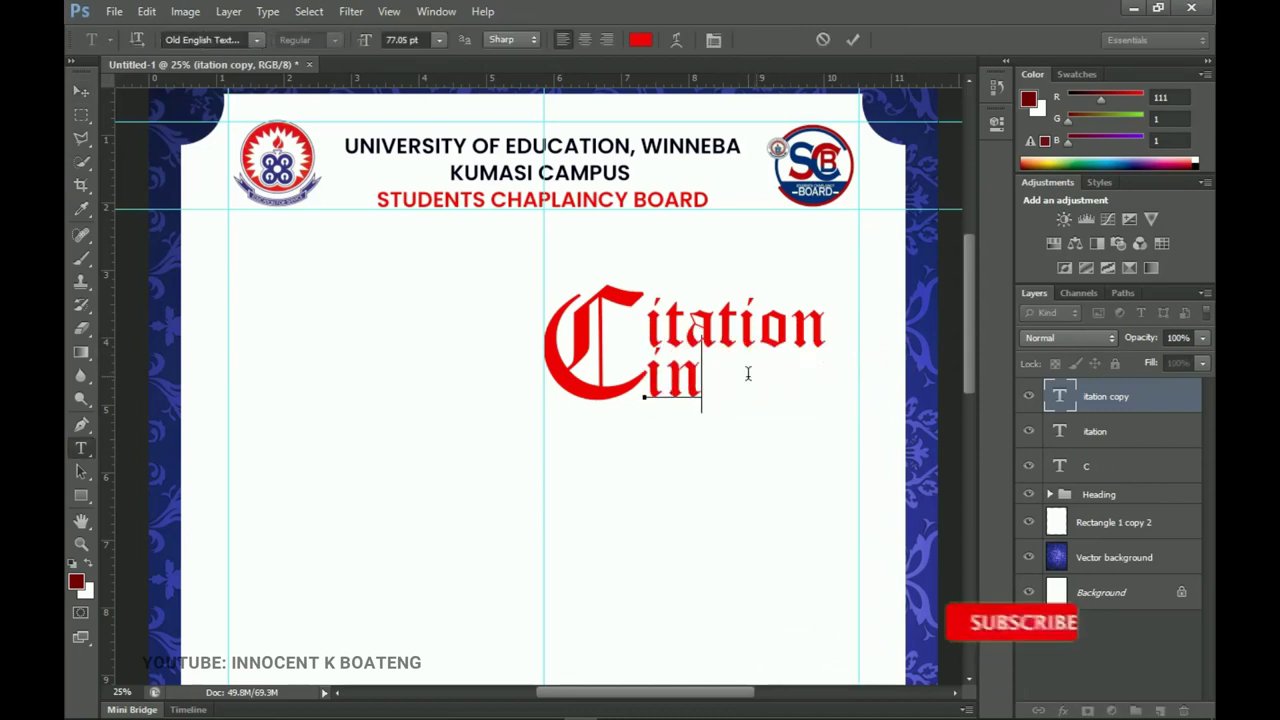
key("BackSpace")
key("BackSpace")
type("IN HON")
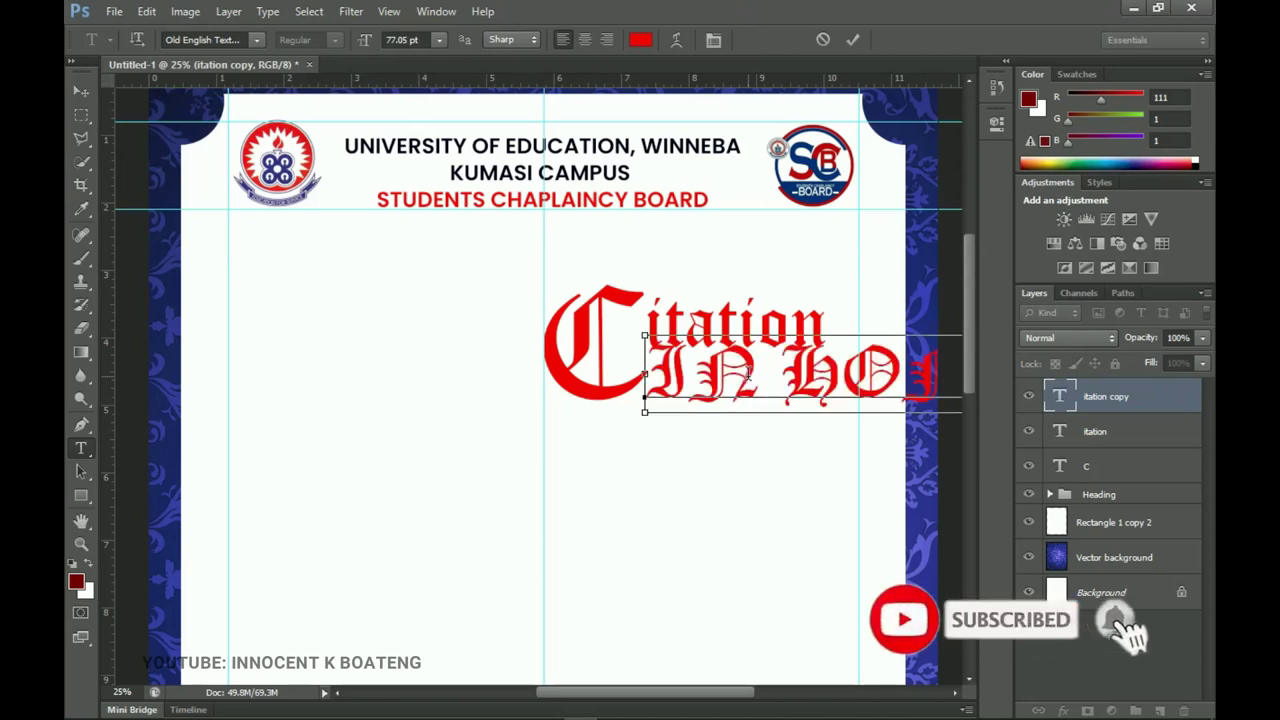
Step: Set the "IN HONOUR OF" text to Poppins Regular at 33.05 pt
key("ctrl+a")
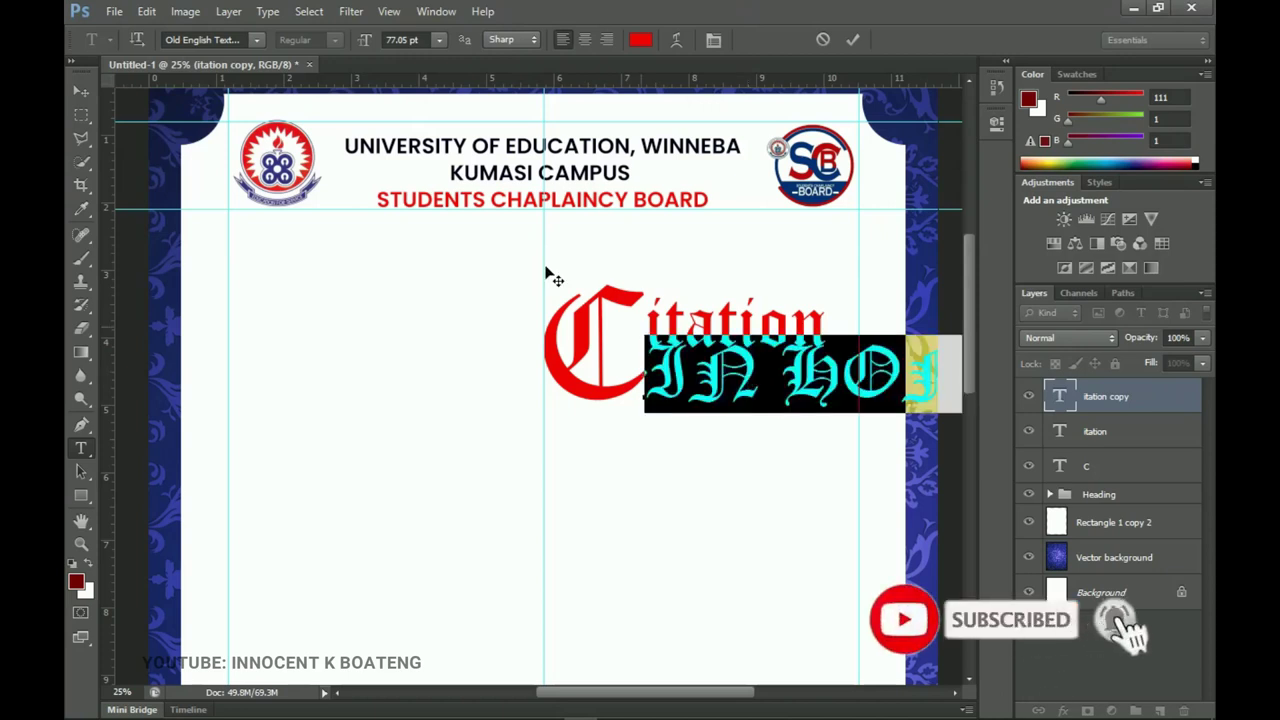
left_click(222, 40)
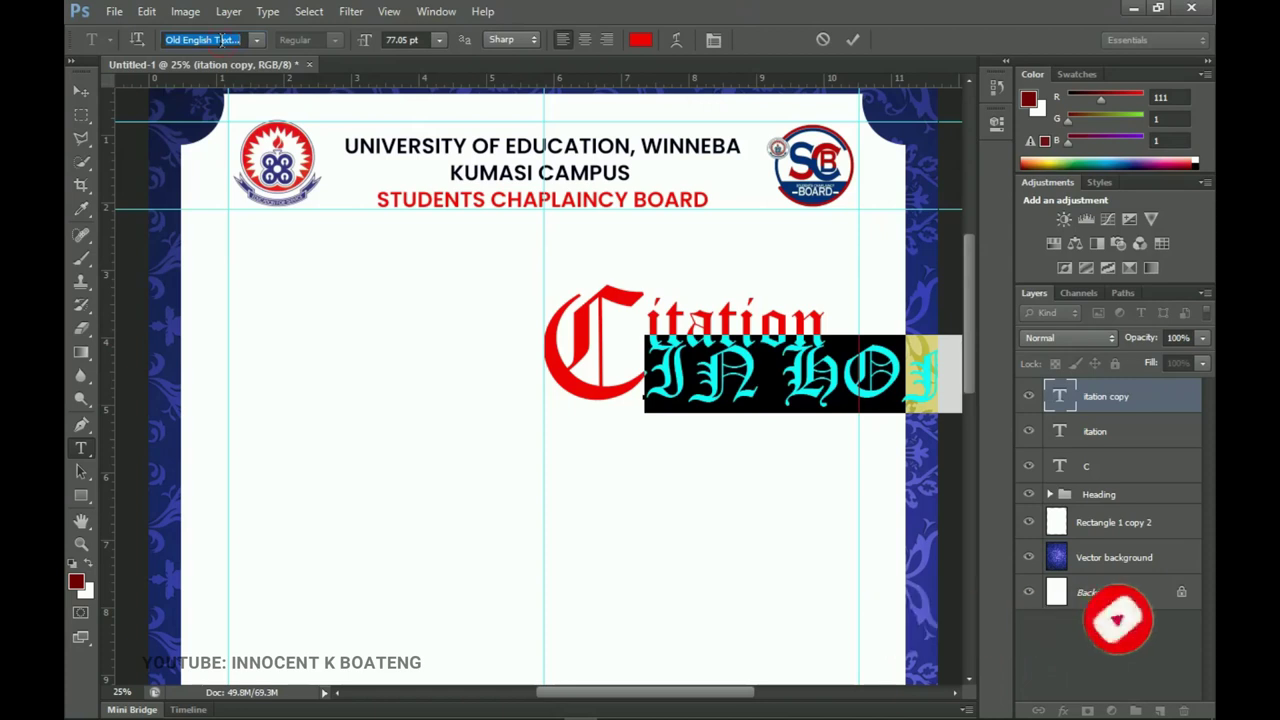
type("Poppins")
key("Return")
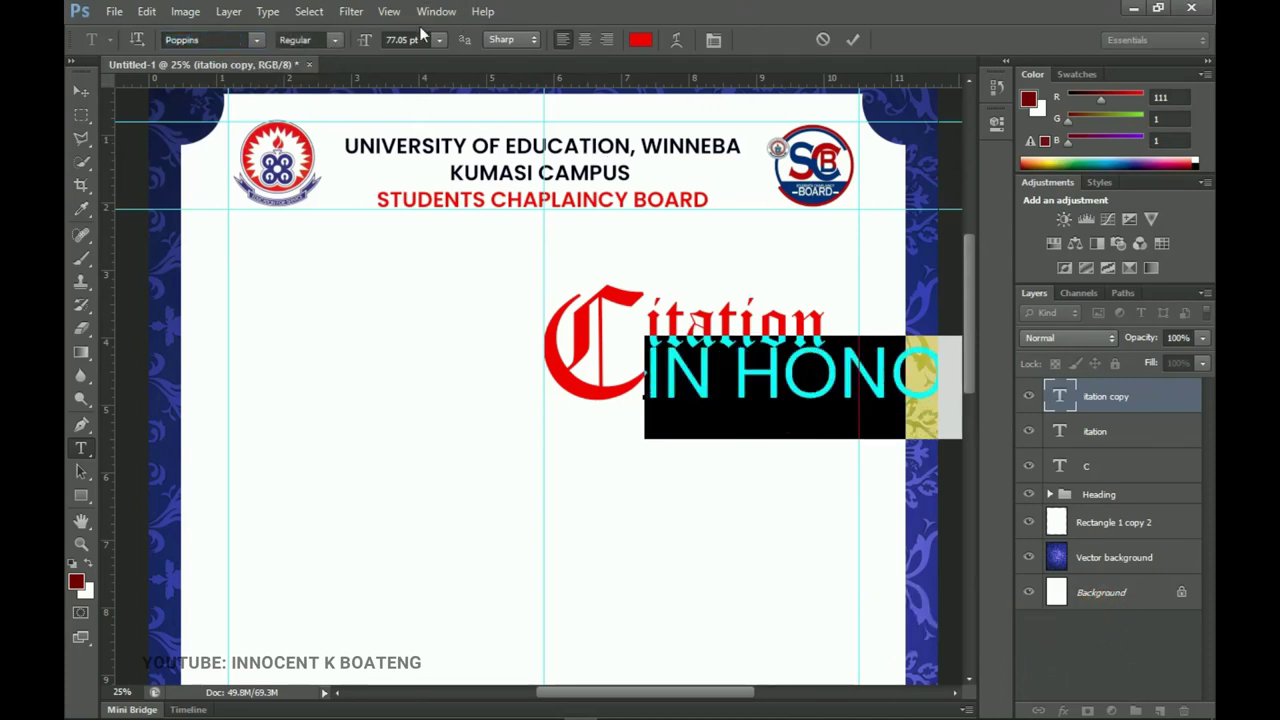
left_click_drag(365, 41, 318, 46)
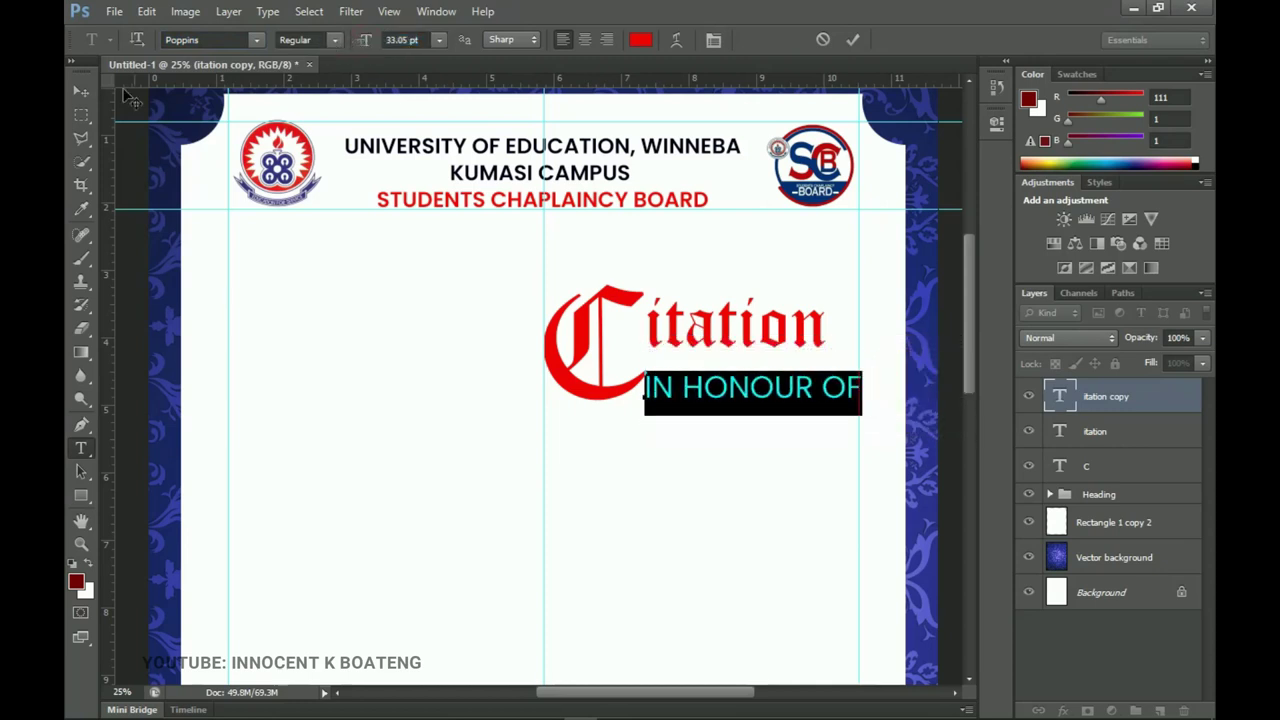
left_click(79, 91)
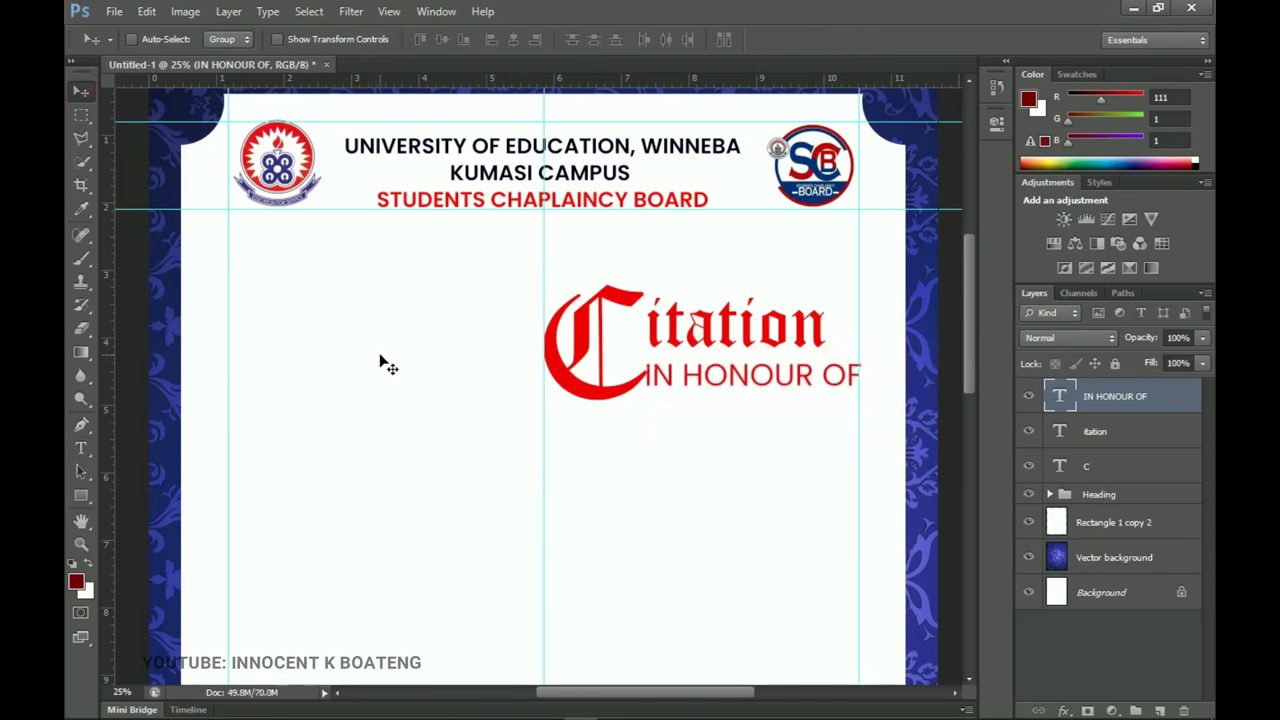
Step: Scale "IN HONOUR OF" to about 83% to match the width of "itation" and nudge it up slightly
key("ctrl+t")
left_click_drag(862, 403, 829, 382)
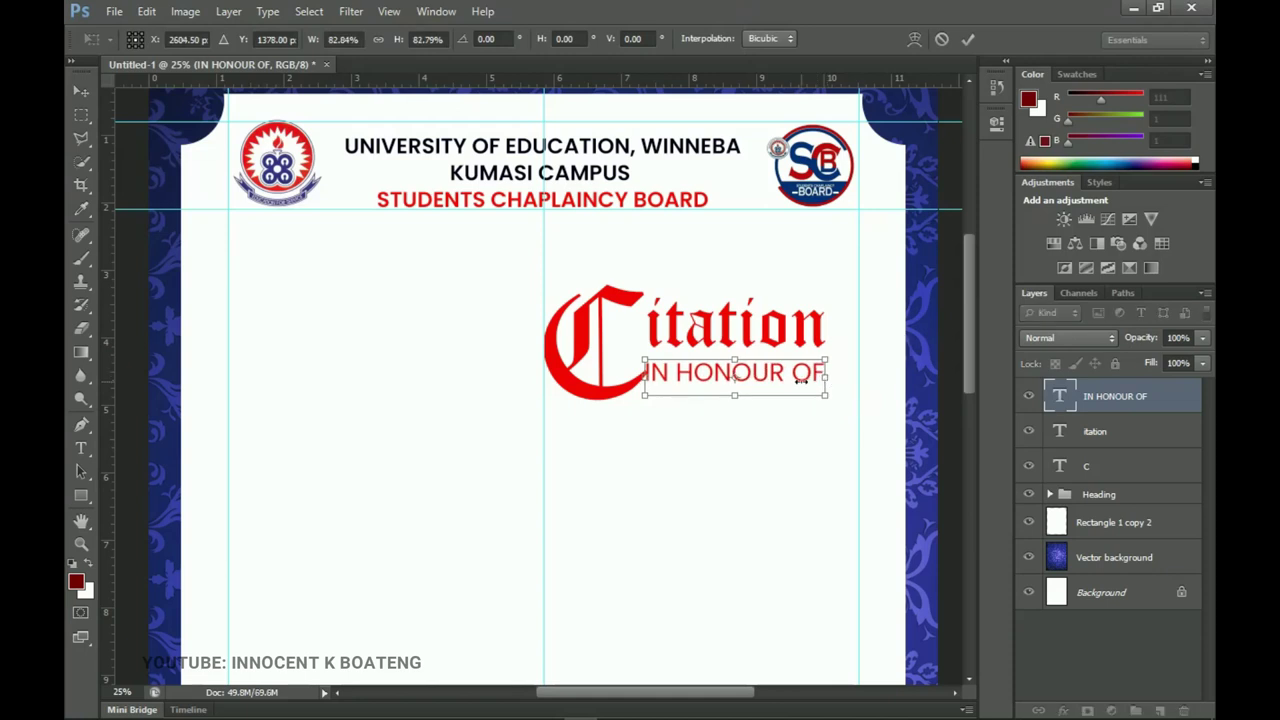
key("Return")
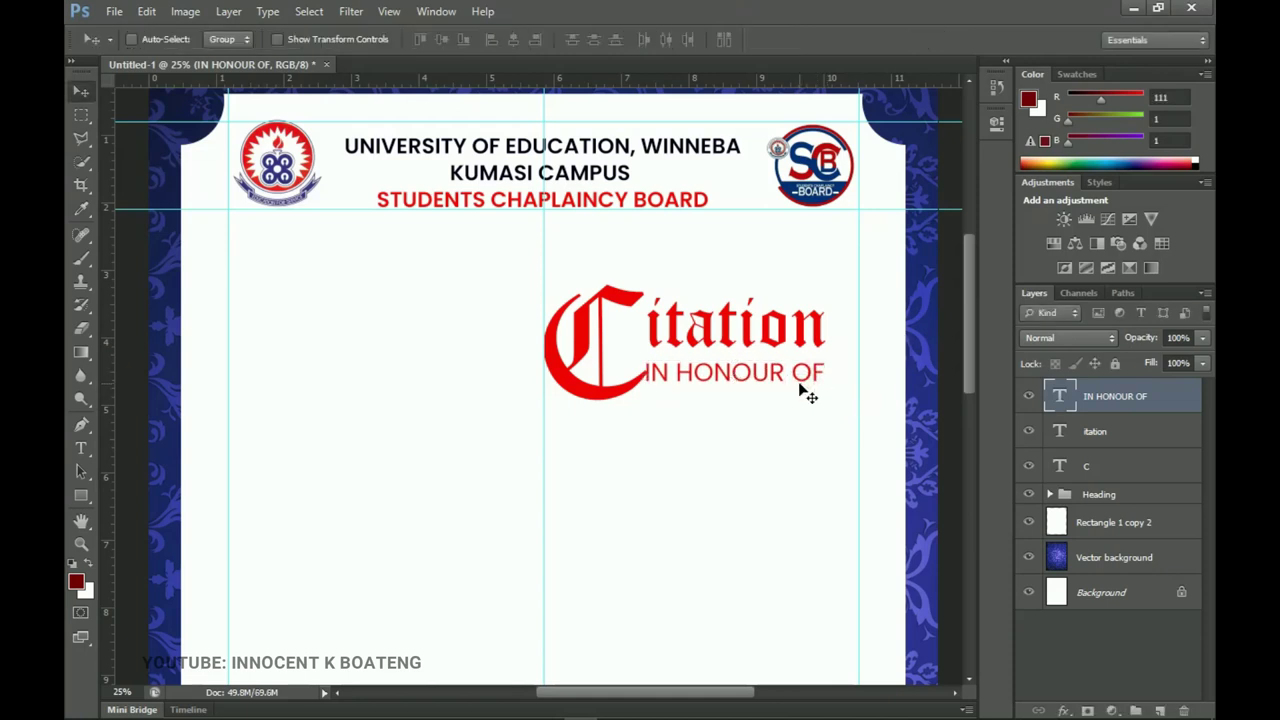
key("Up")
key("Up")
key("Up")
key("Up")
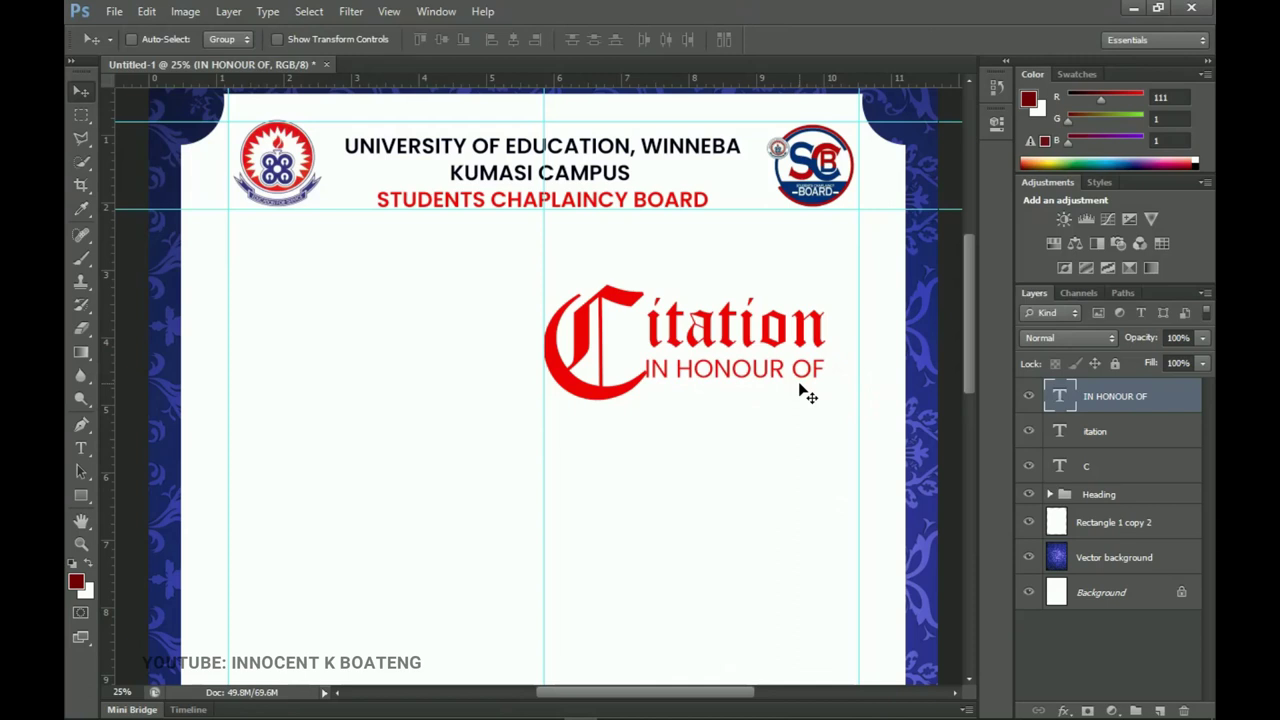
Step: Recolour the "IN HONOUR OF" text dark blue 01317b, sampled from the SCB logo
key("t")
left_click(785, 371)
key("ctrl+a")
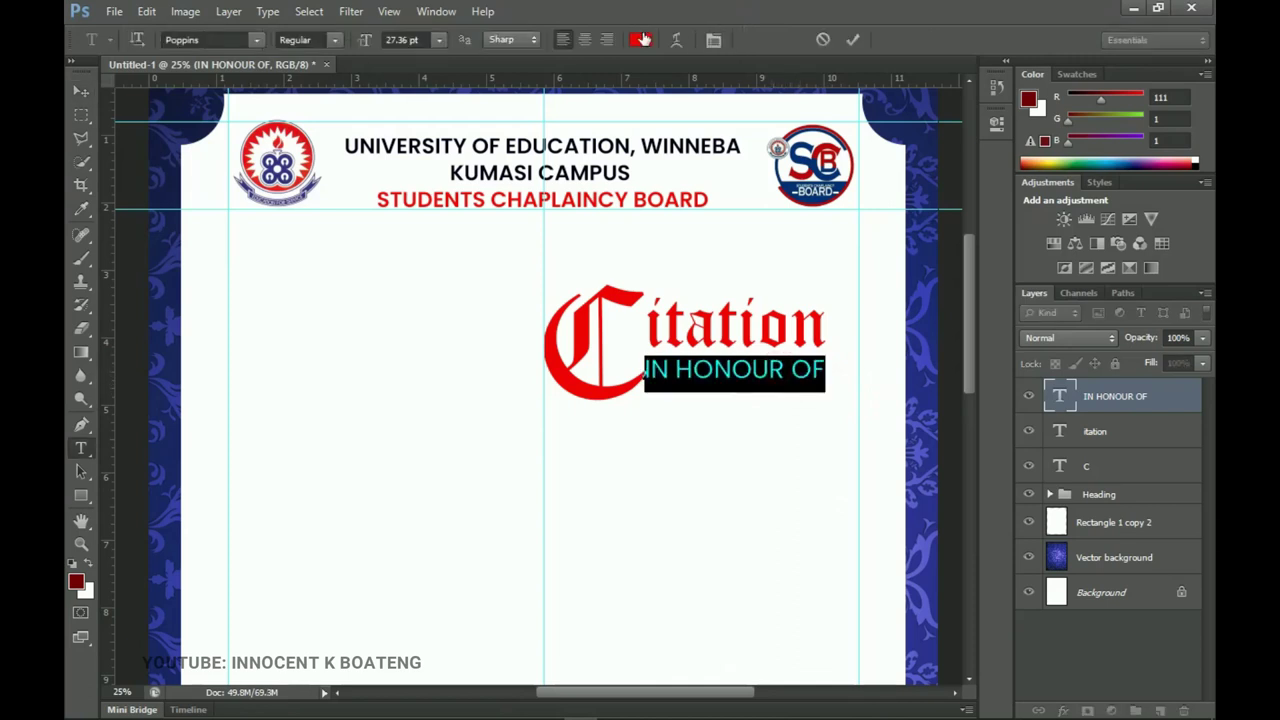
left_click(643, 39)
left_click_drag(760, 129, 839, 340)
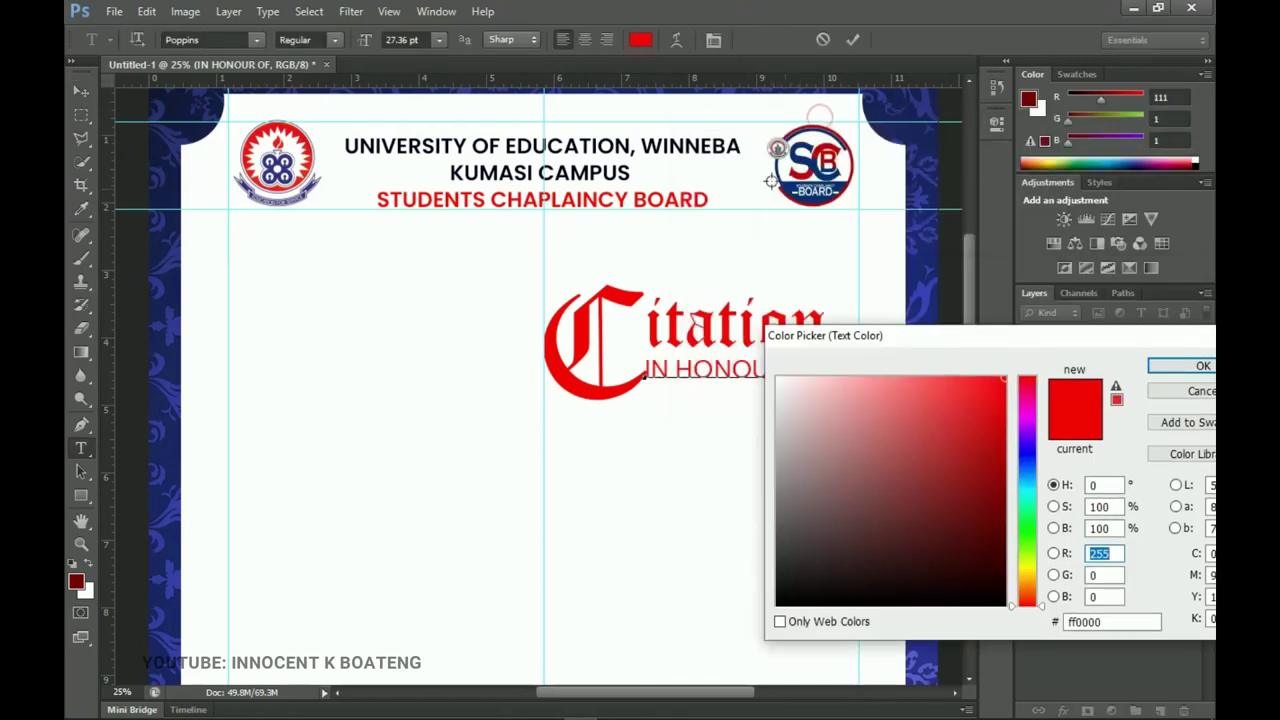
left_click(796, 183)
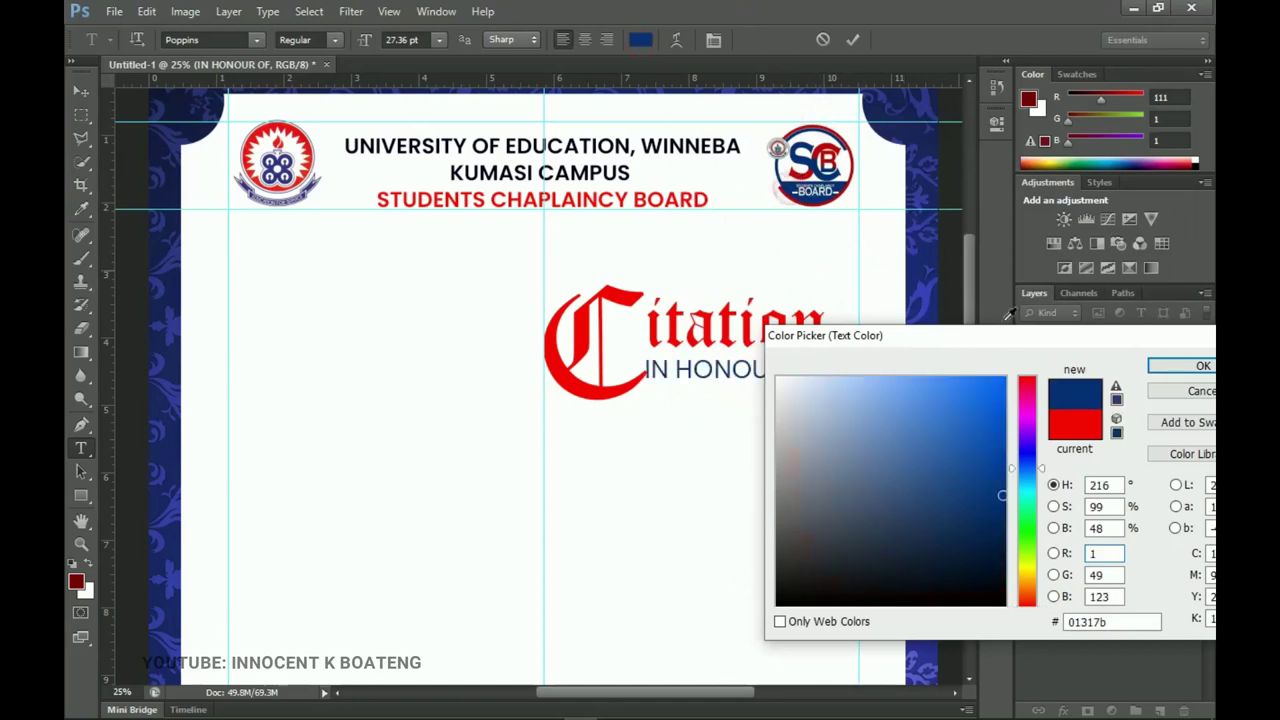
left_click(1201, 366)
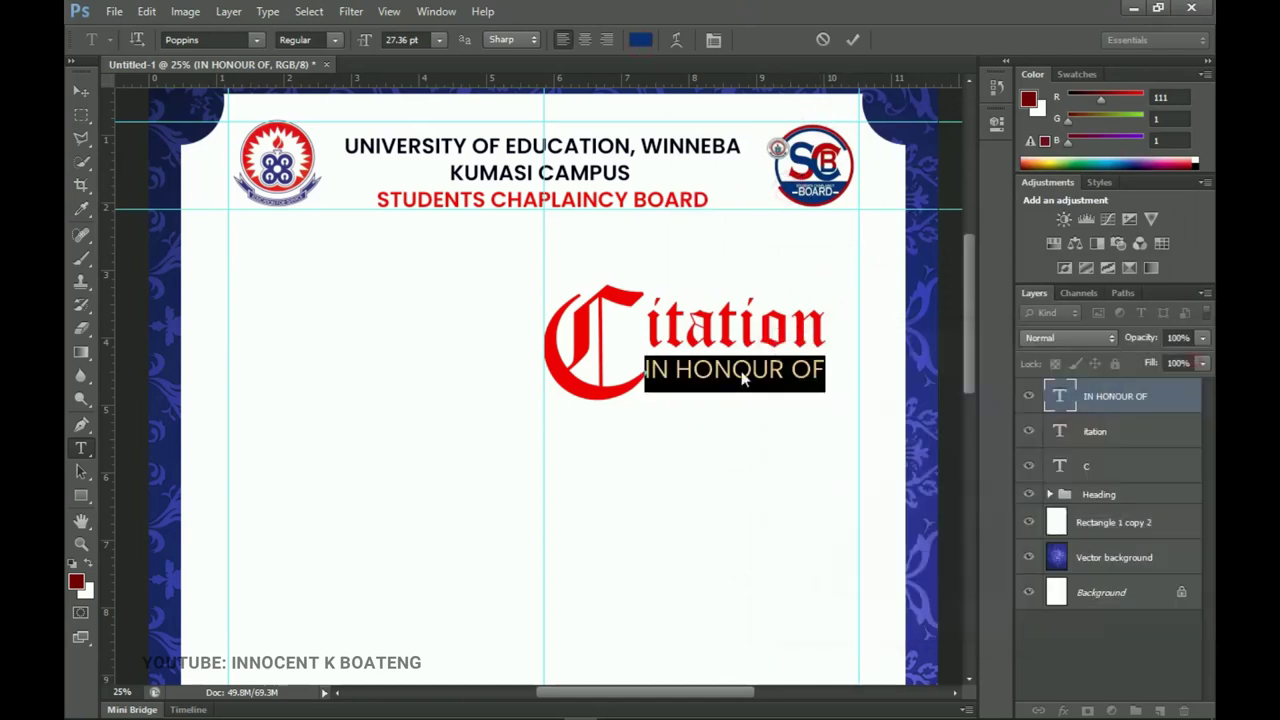
left_click(81, 92)
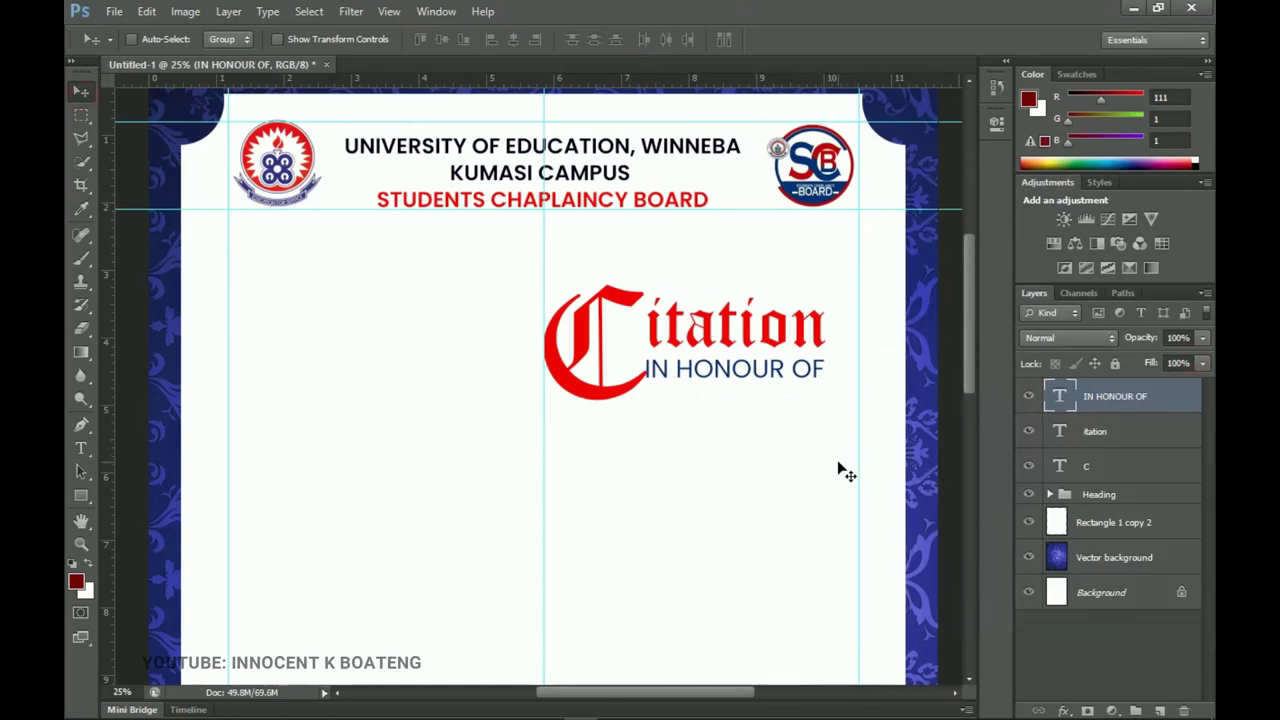
Step: Draw a filled rectangle of about 1192 × 117 px directly beneath the Citation title as a bar for the name
scroll(786, 419, "down", 1)
left_click(88, 494)
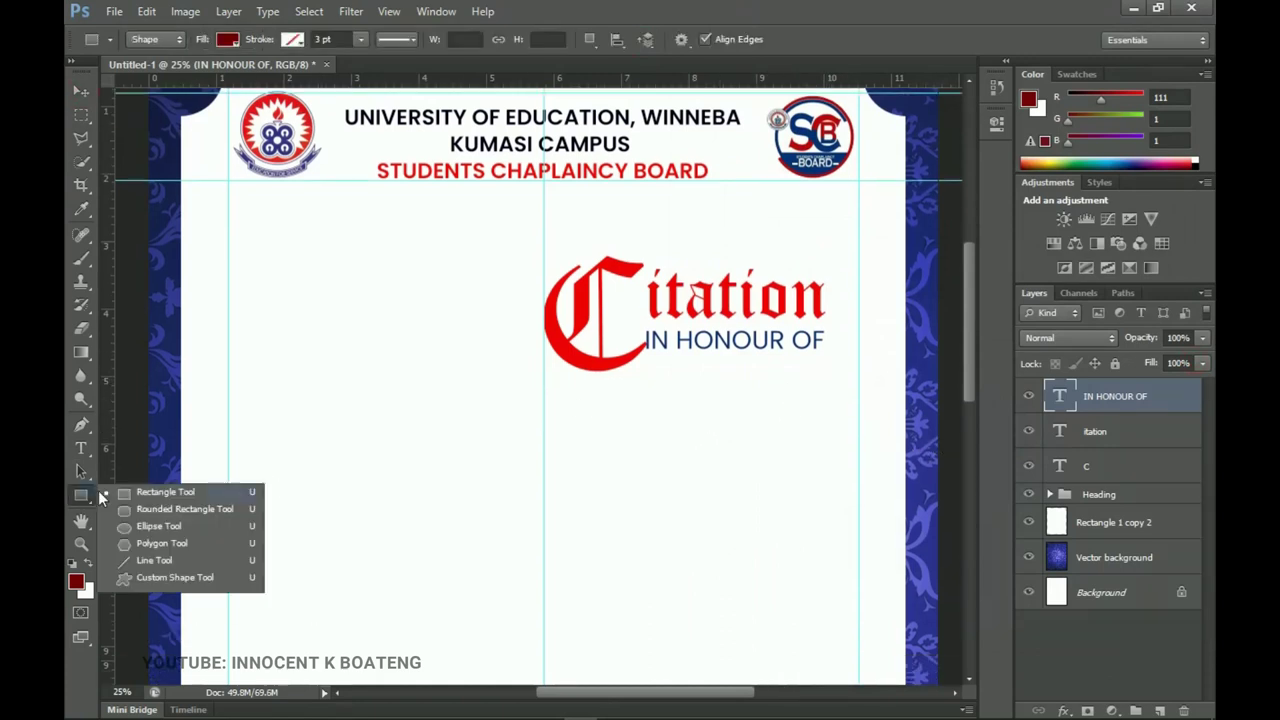
left_click(139, 494)
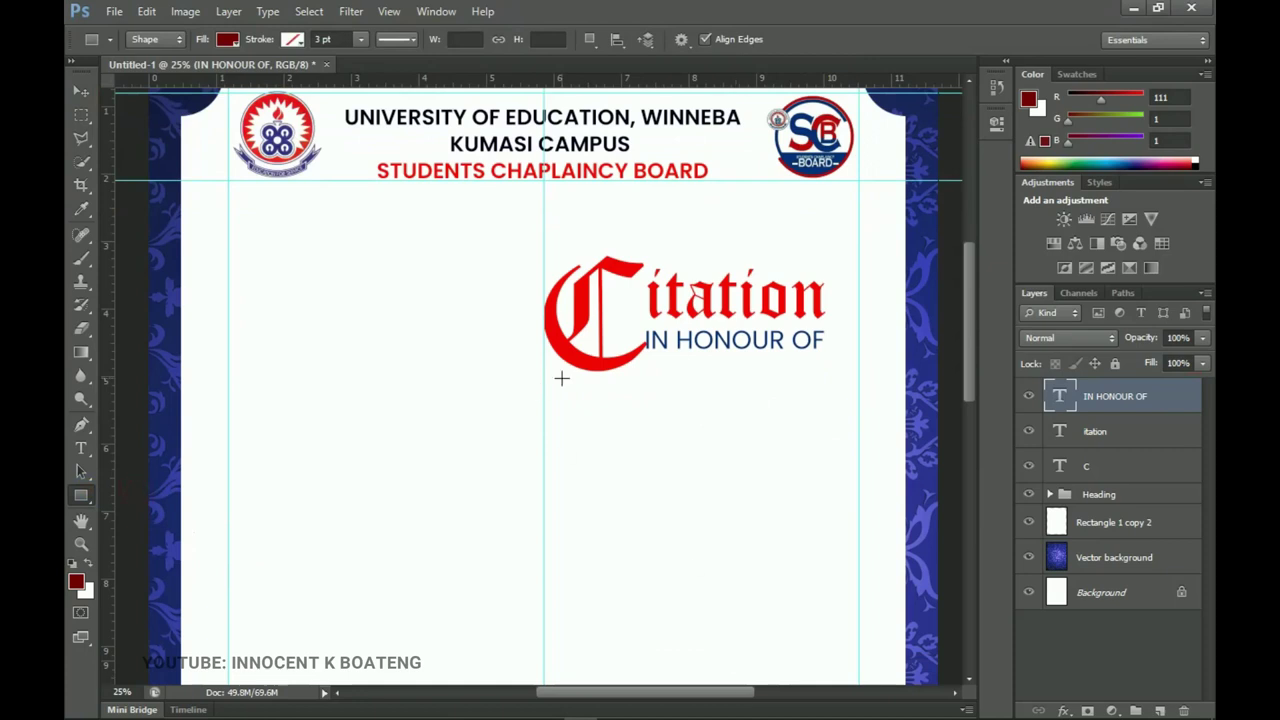
mouse_move(556, 374)
left_mouse_down()
mouse_move(720, 411)
mouse_move(822, 398)
left_mouse_up()
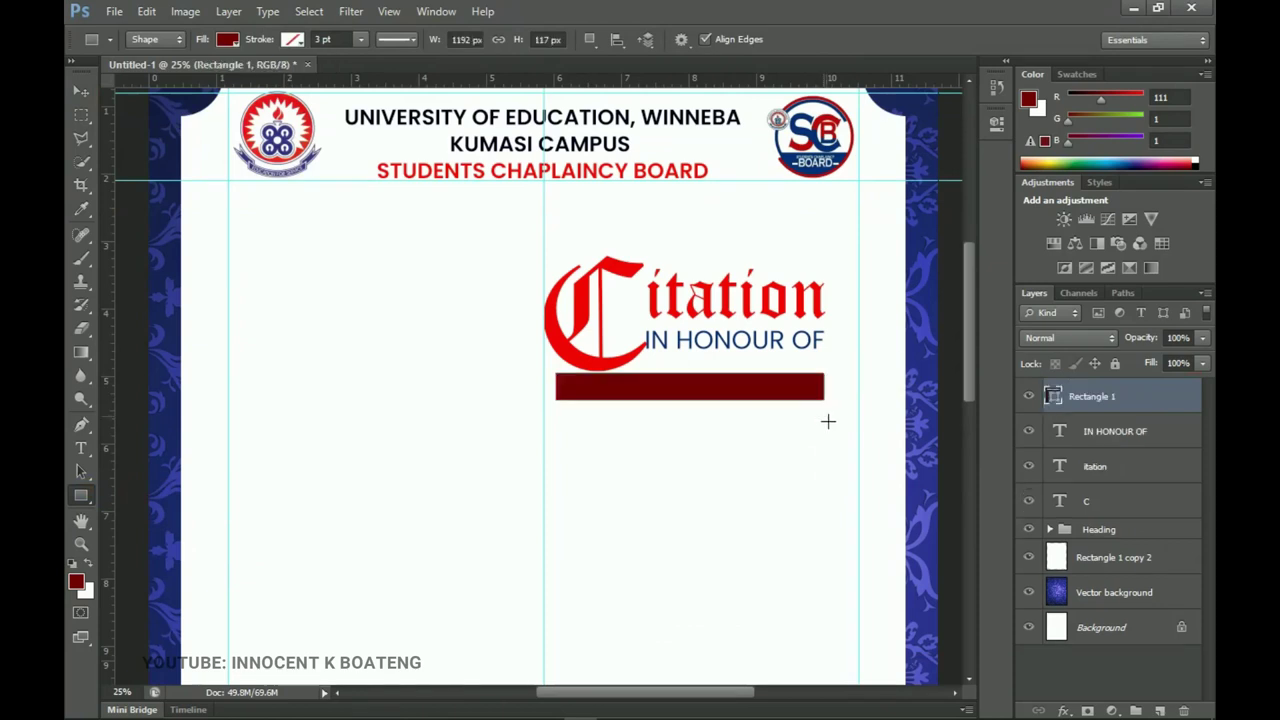
Step: Recolour the rectangle bar dark blue 01317b, sampled from the SCB logo
double_click(1053, 397)
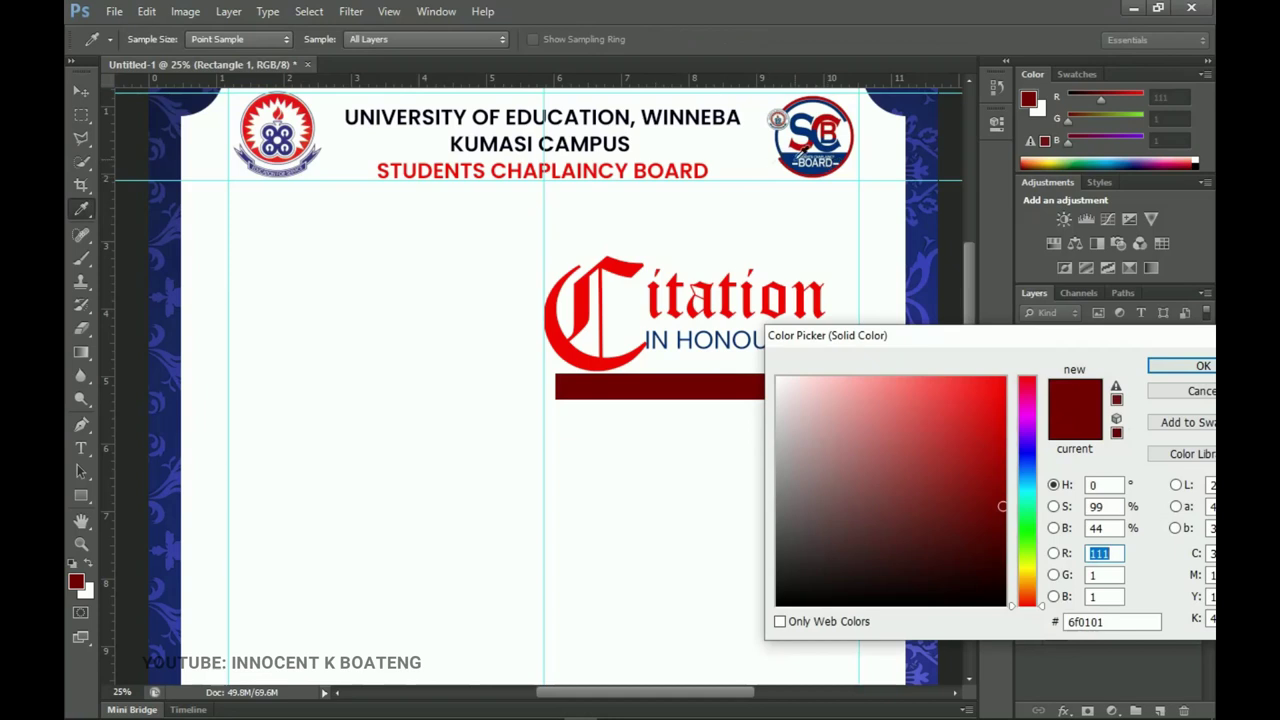
left_click(796, 152)
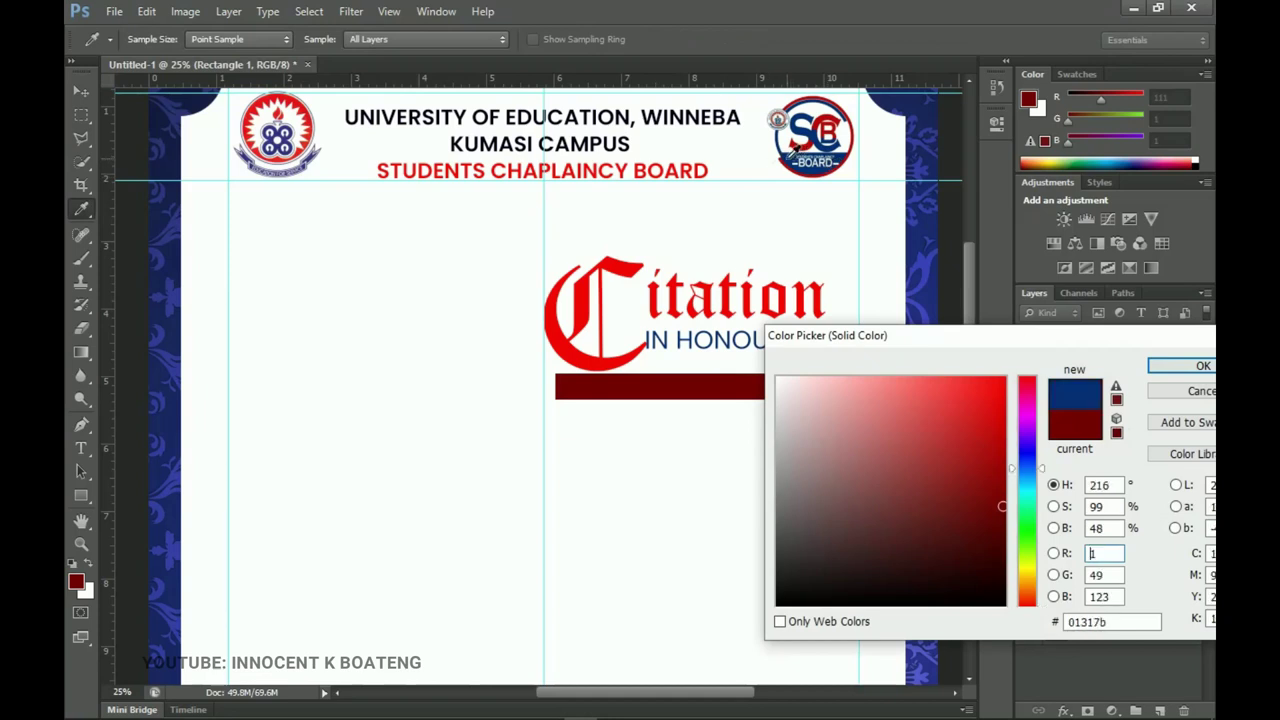
left_click(1182, 367)
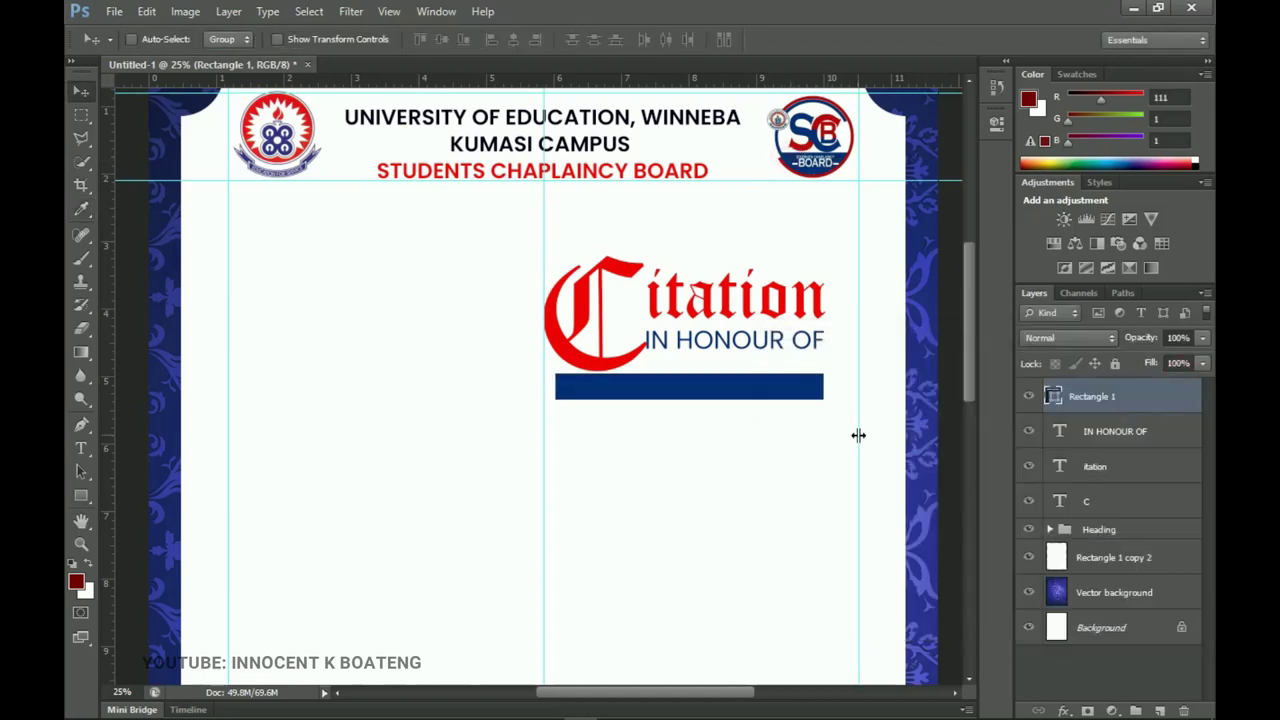
Step: Nudge the blue bar slightly down and right to leave a small gap below the title and align with its end
key("Down")
key("Down")
key("Down")
key("Down")
key("Down")
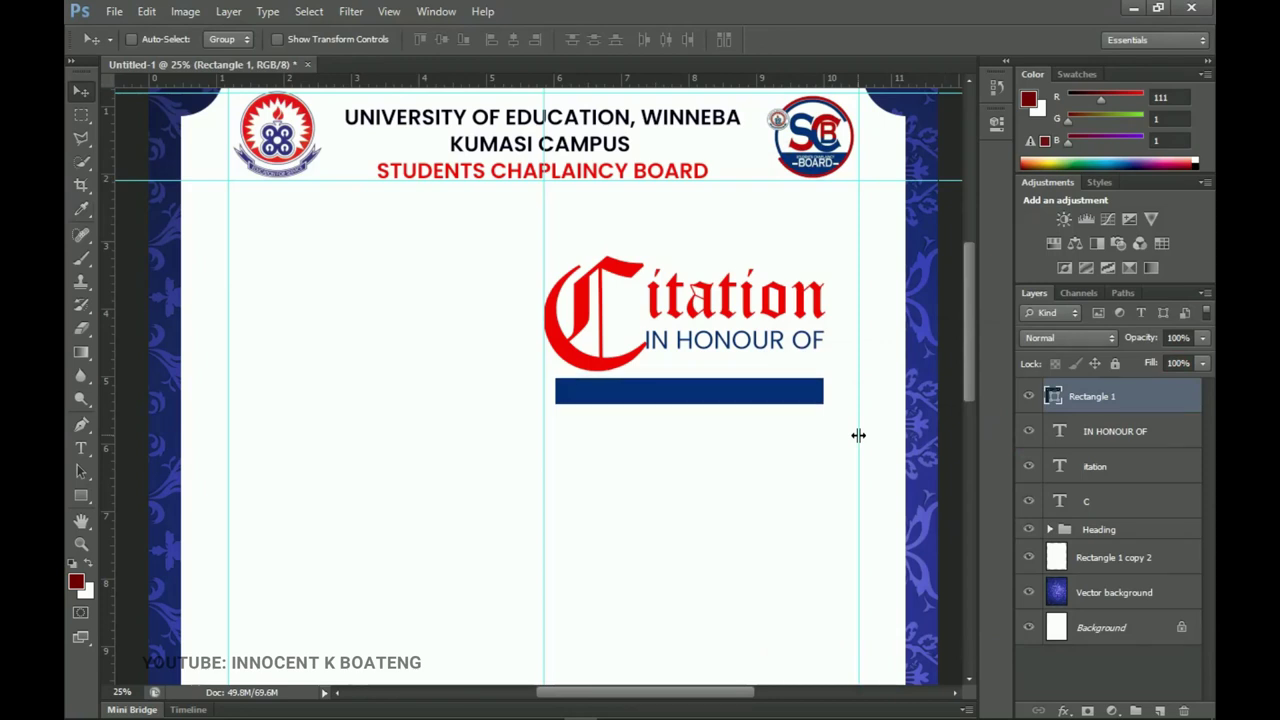
key("Right")
key("Up")
key("Up")
key("Up")
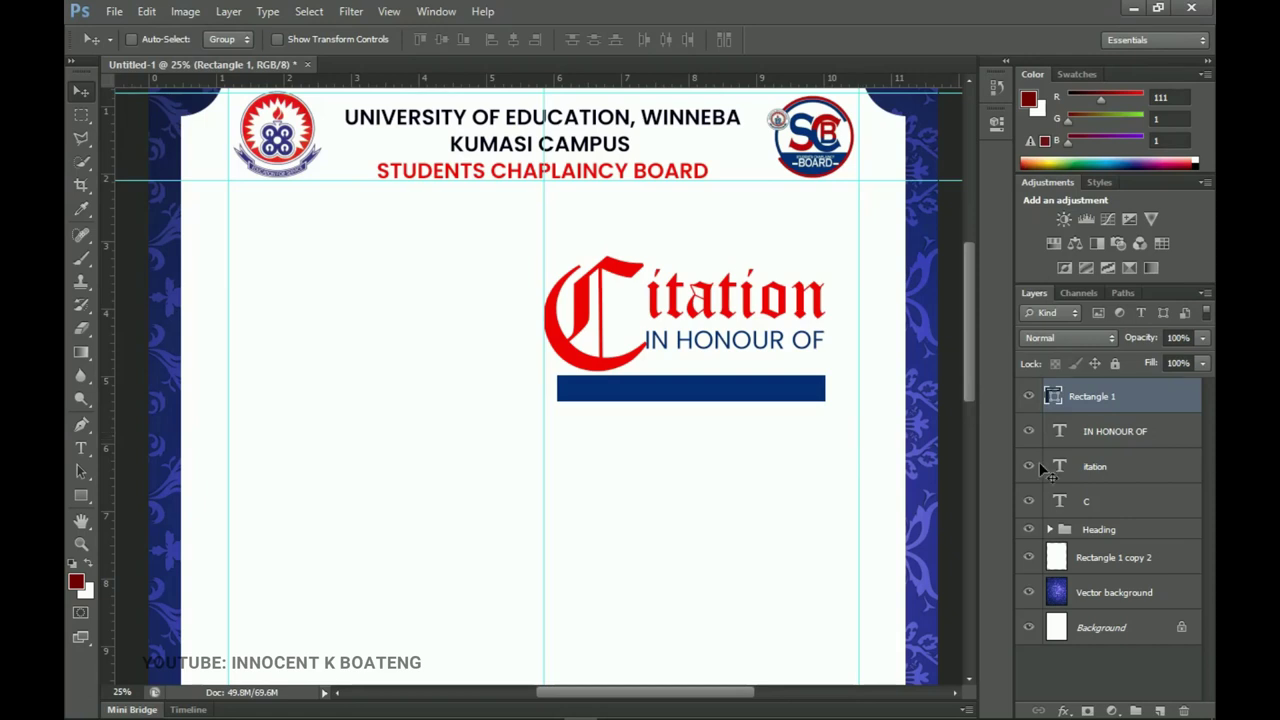
Step: Duplicate the "IN HONOUR OF" text layer and place the copy over the blue bar
left_click(1104, 430)
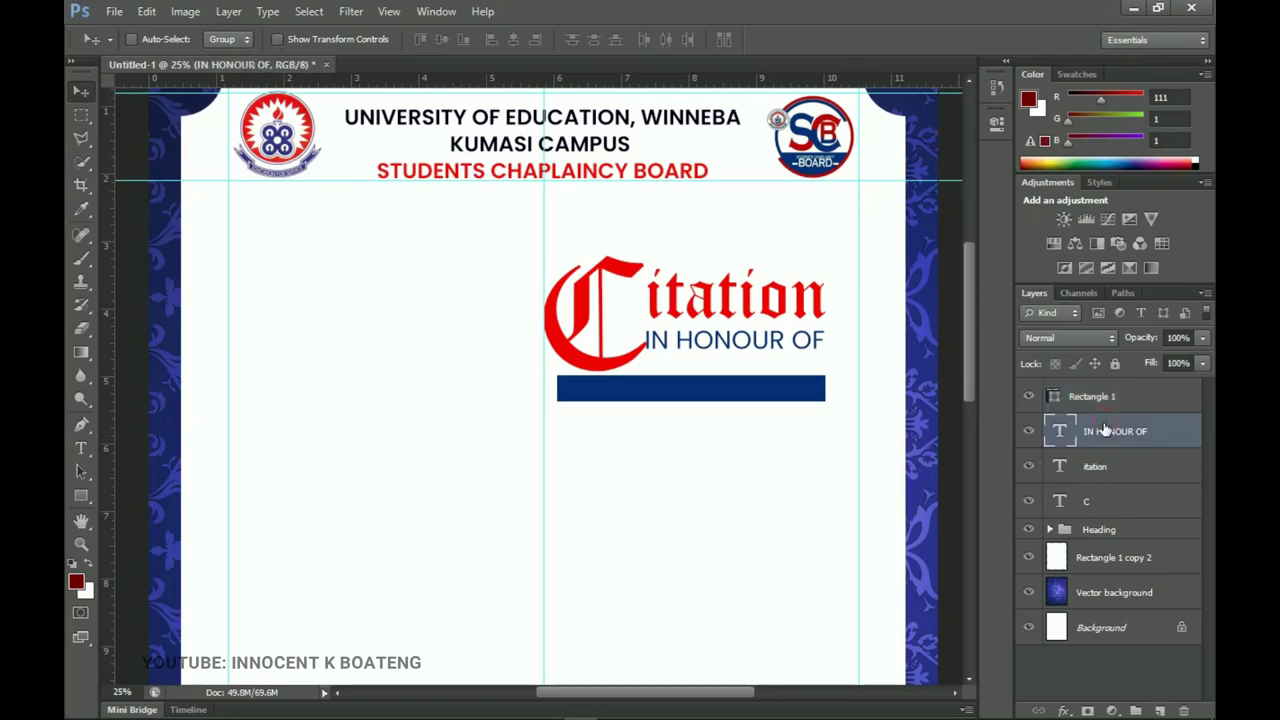
key("ctrl+j")
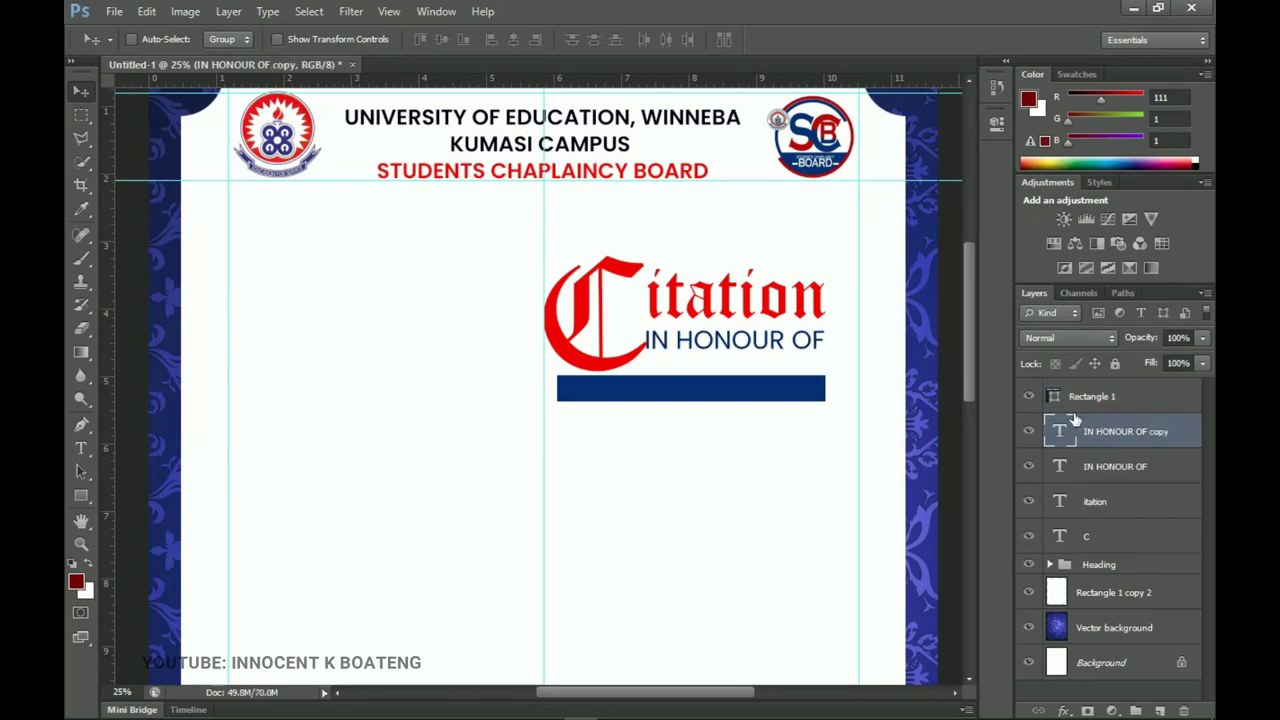
left_click_drag(771, 326, 736, 372)
Step: Recolour the copied "IN HONOUR OF" text white ffffff
key("t")
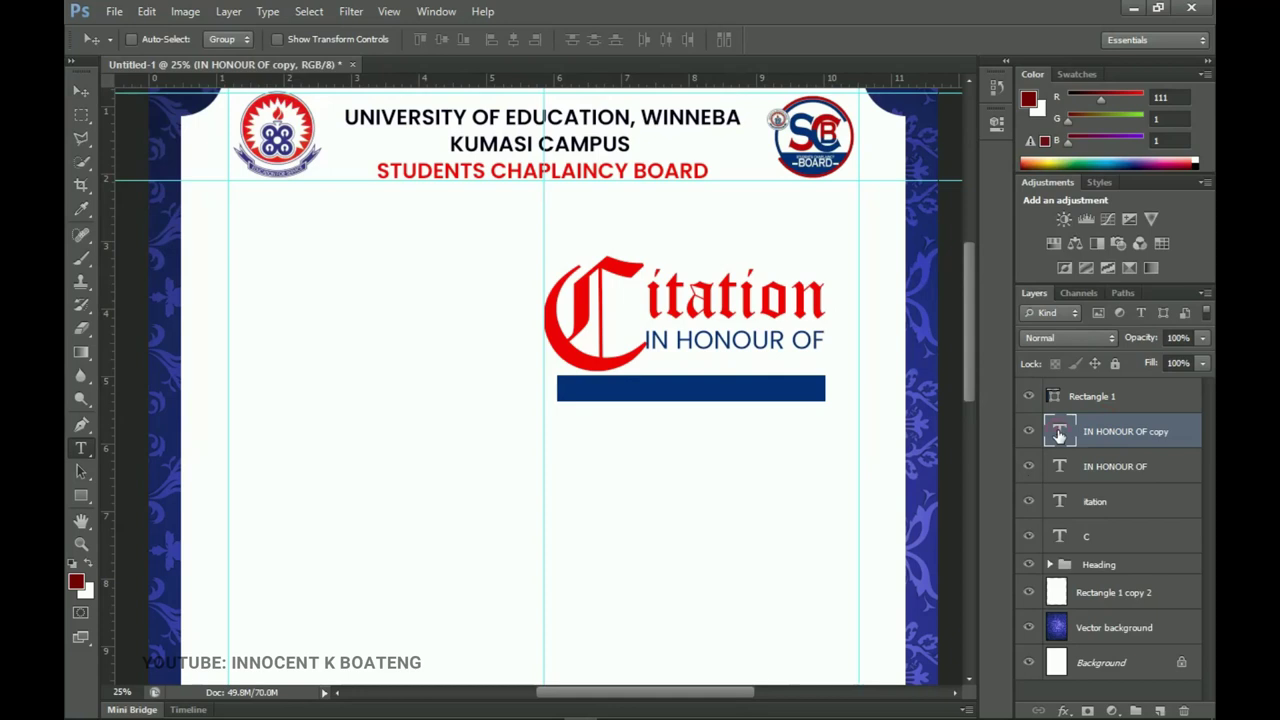
triple_click(708, 393)
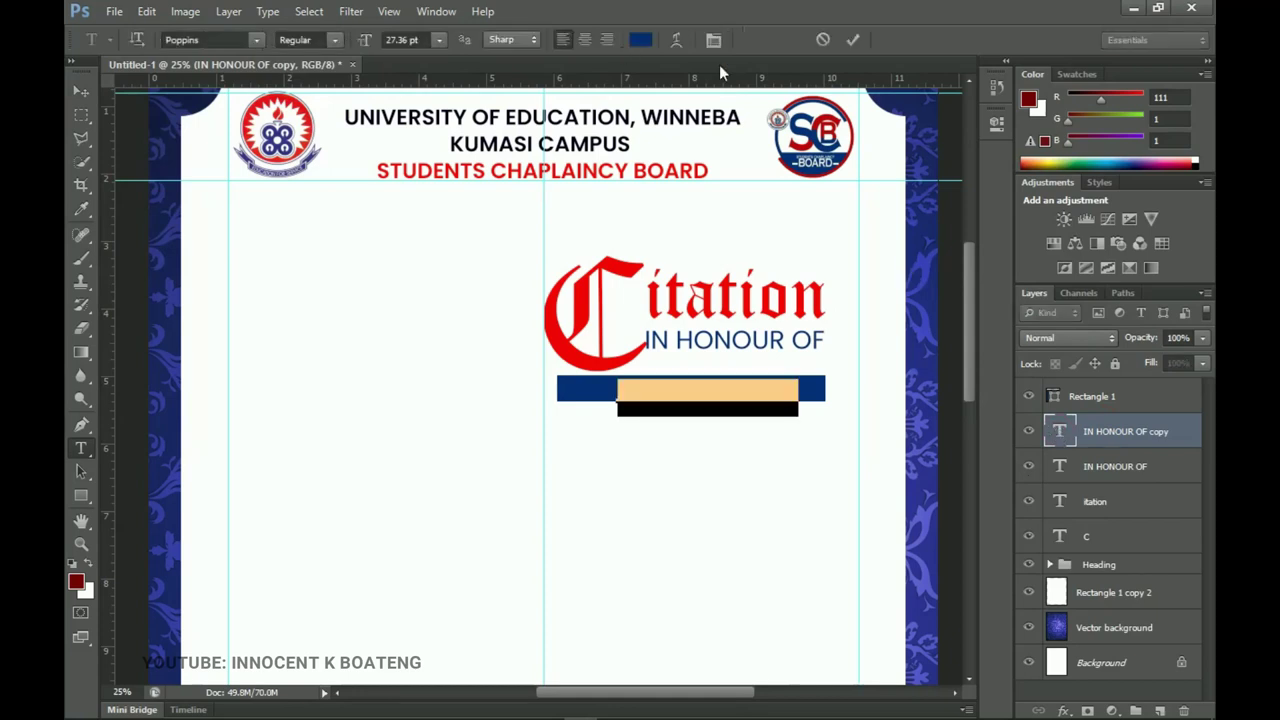
left_click(640, 40)
left_click_drag(859, 440, 777, 379)
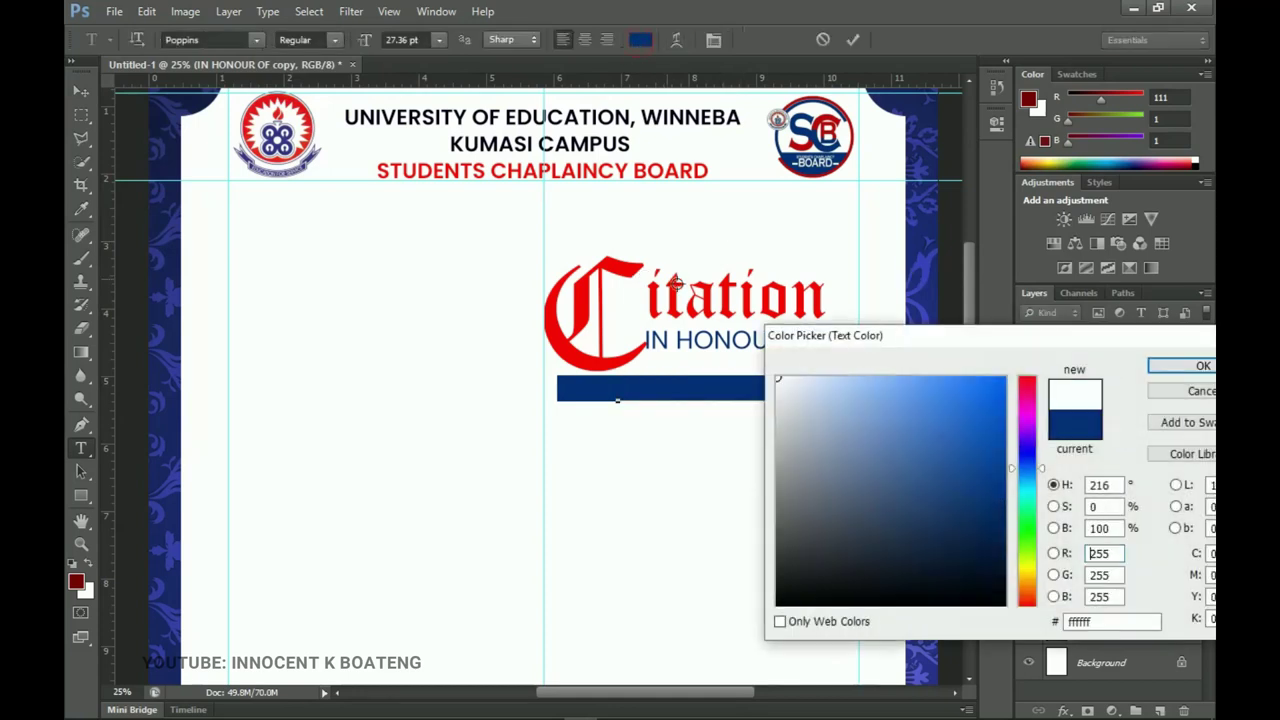
left_click(1203, 366)
left_click(850, 39)
key("v")
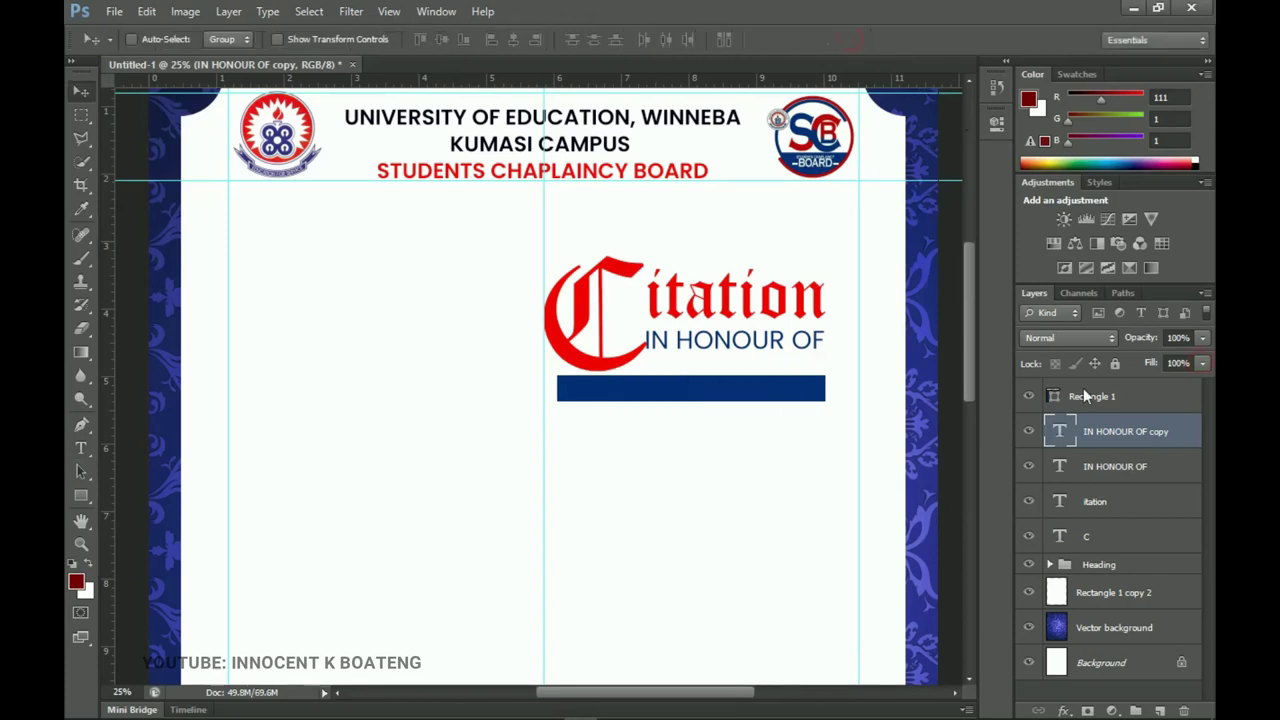
Step: Bring the white "IN HONOUR OF" text in front of the blue bar and centre it on the bar
left_click_drag(1110, 431, 1101, 394)
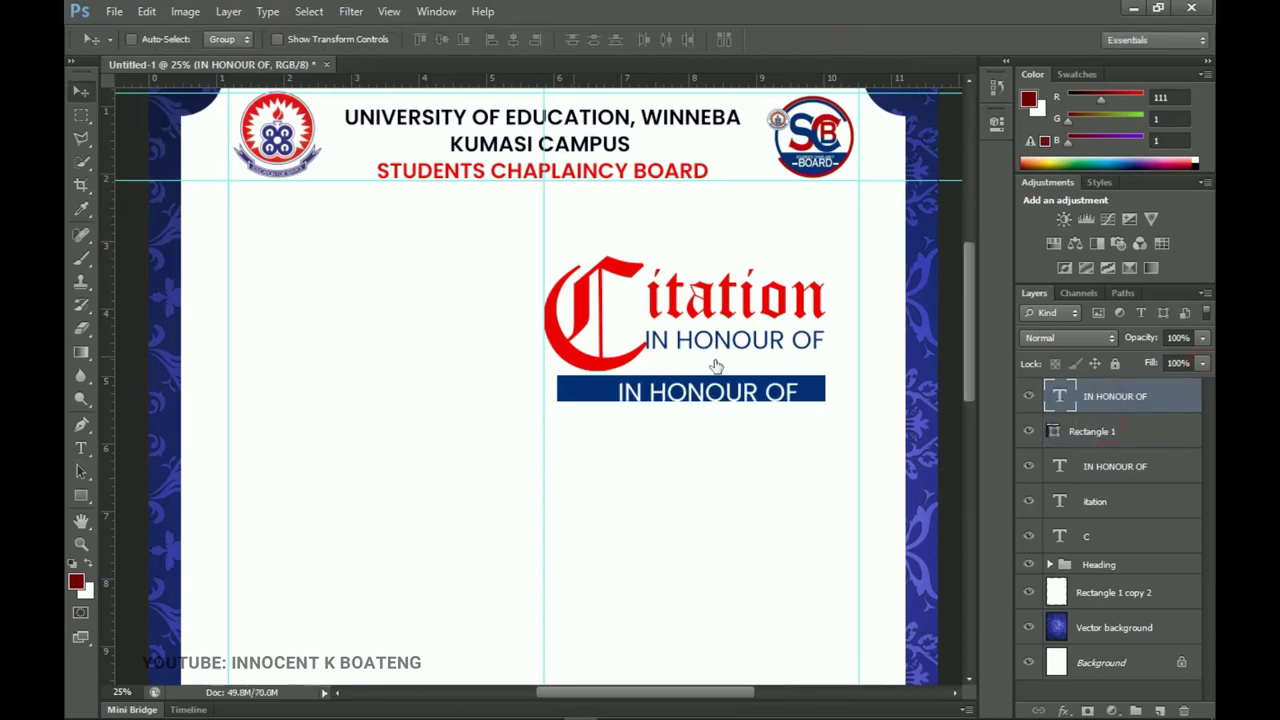
left_click_drag(800, 428, 777, 420)
key("Up")
key("Up")
key("Up")
key("Up")
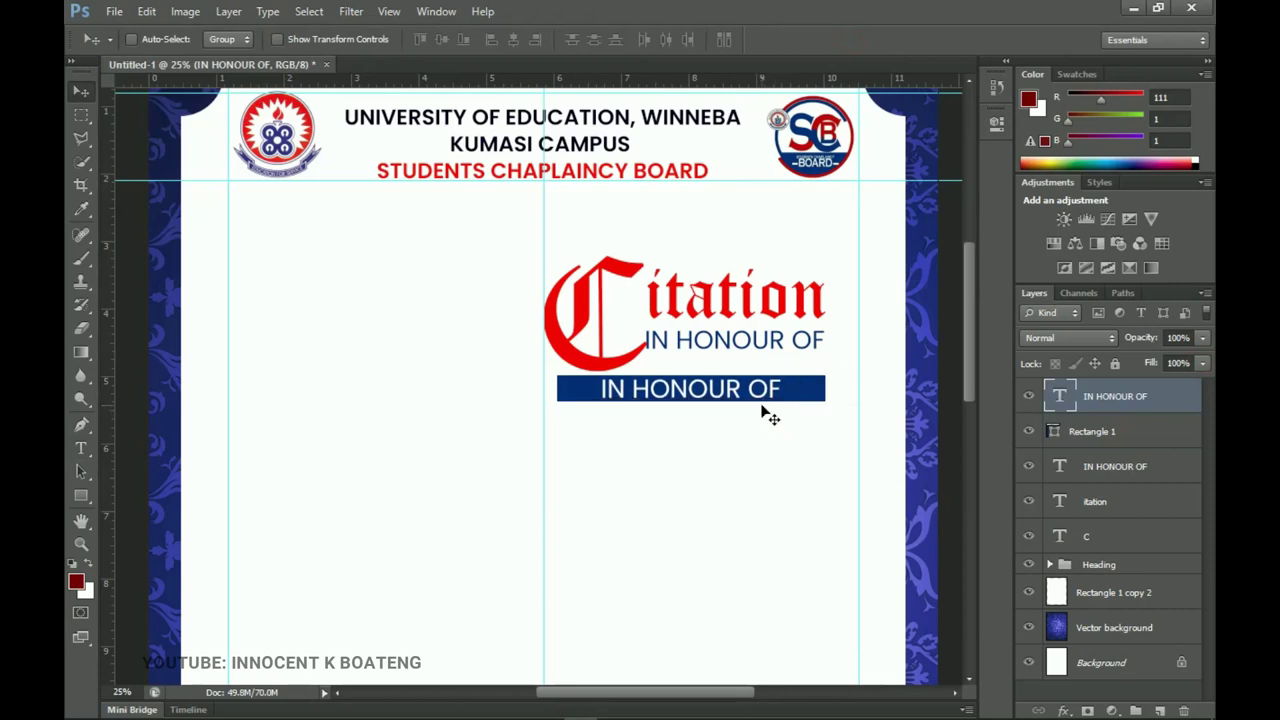
Step: Replace the white text on the blue bar with "YOUR NAME HERE"
key("t")
left_click(731, 388)
key("ctrl+a")
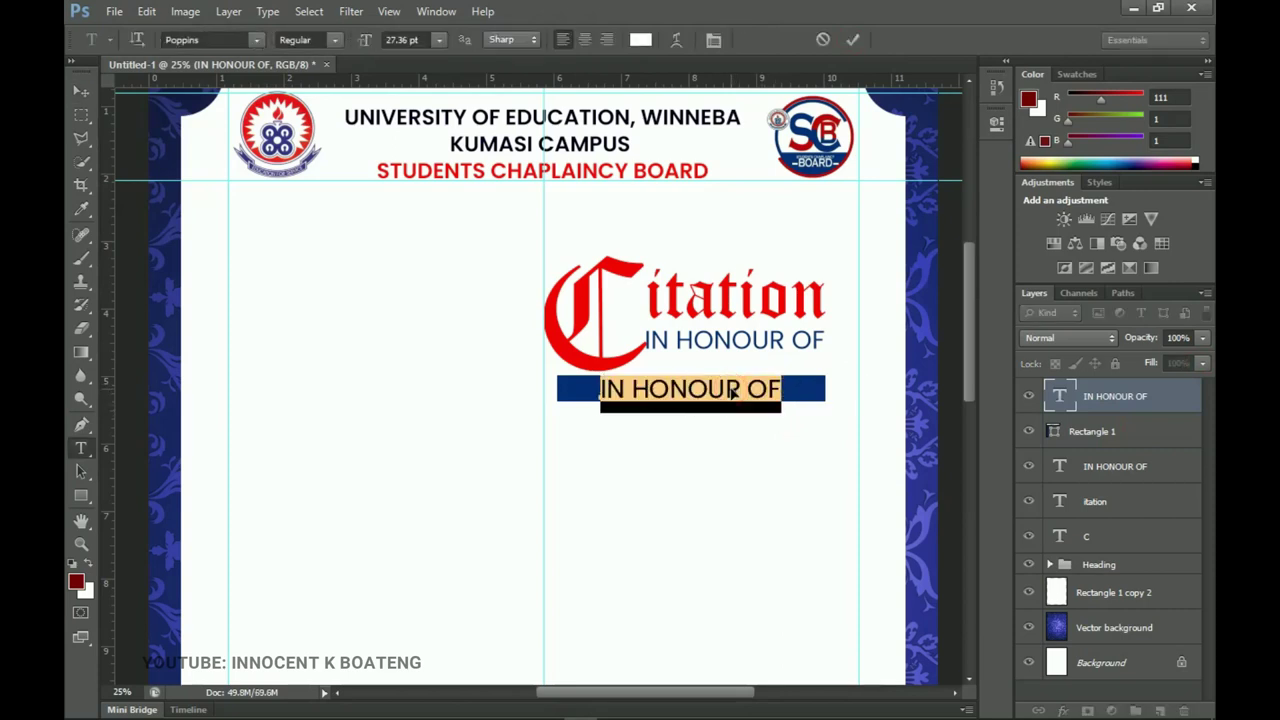
type("YOUR ")
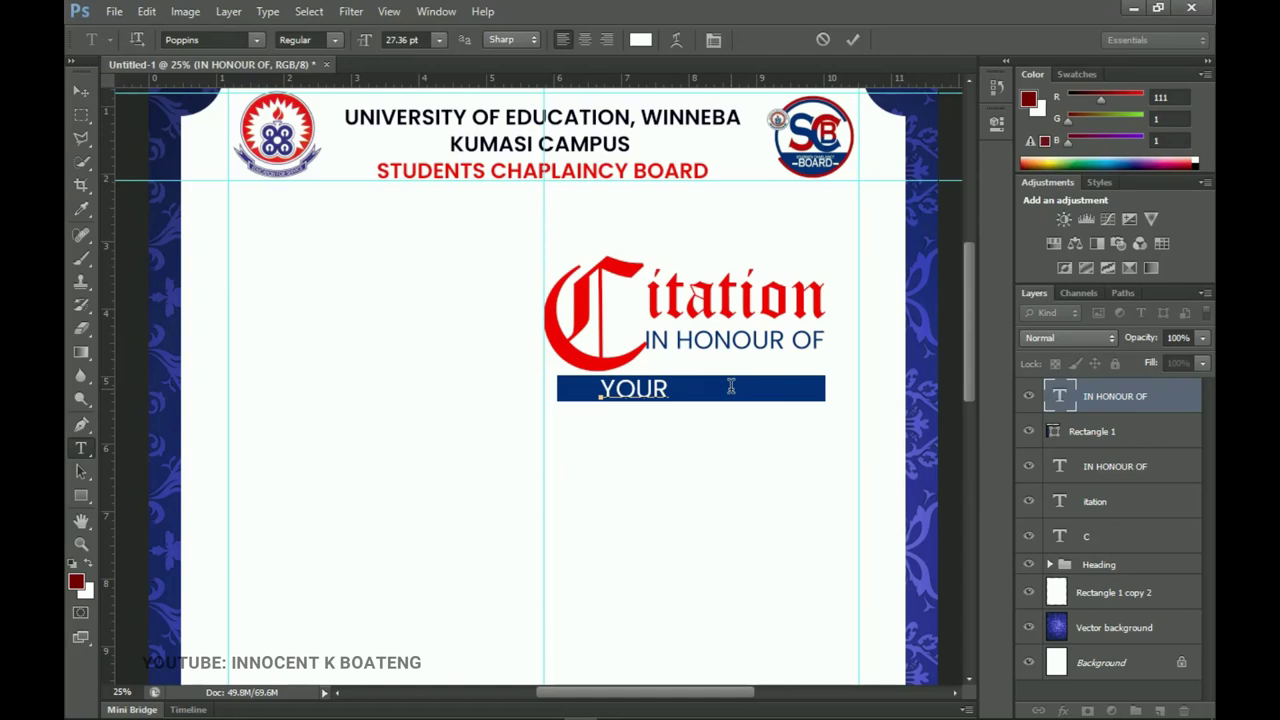
type("NAME HERE")
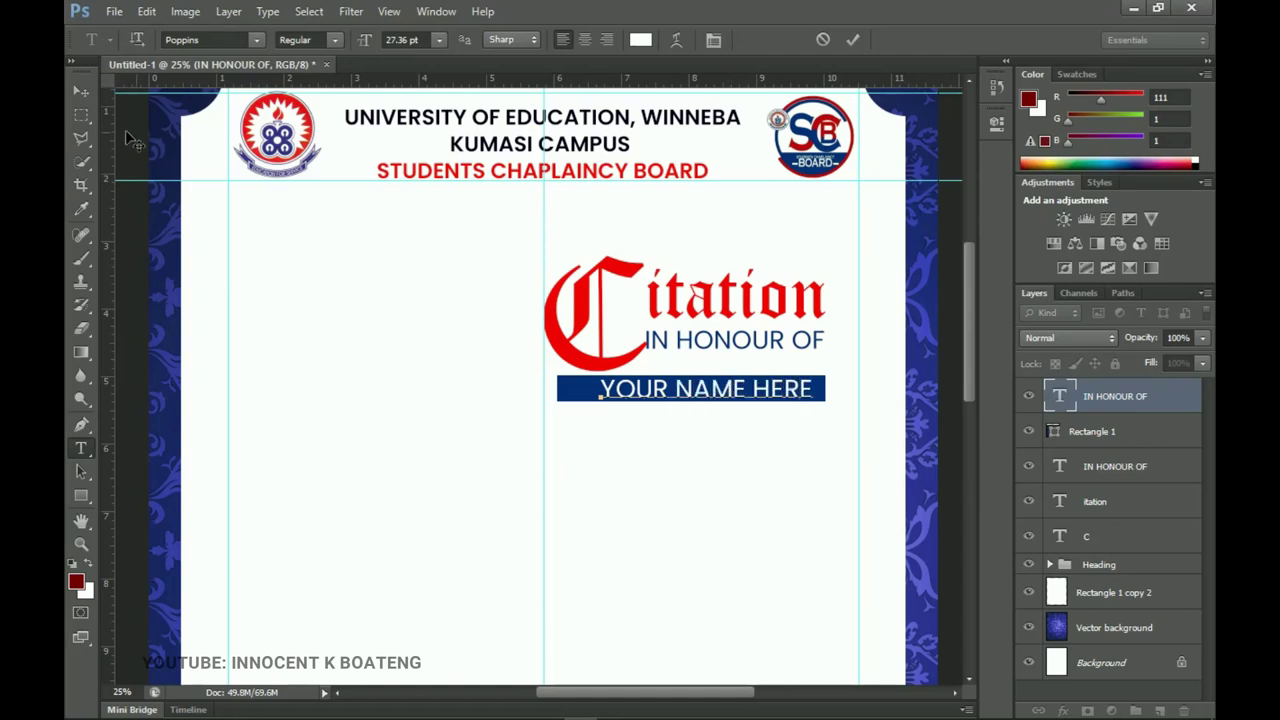
left_click(80, 93)
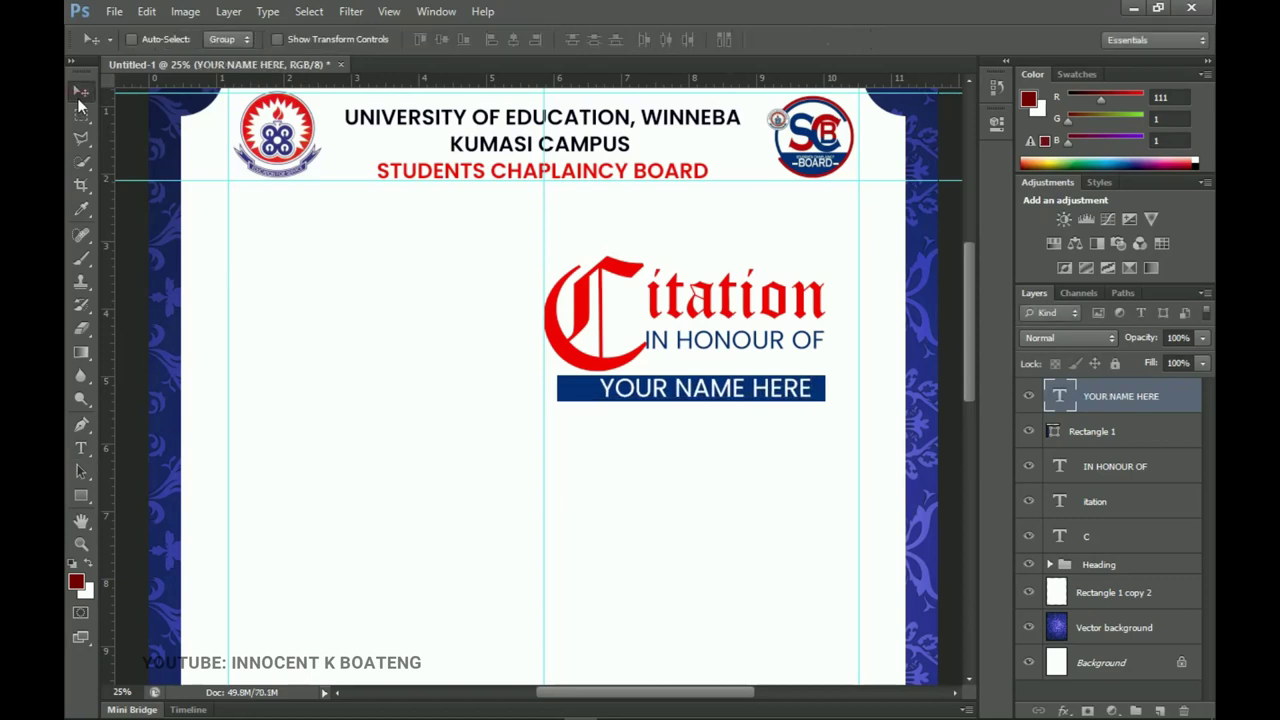
Step: Nudge "YOUR NAME HERE" left until it is centred horizontally on the blue bar
key("Left")
key("Left")
key("Left")
key("Left")
key("Left")
key("Left")
key("Left")
key("Left")
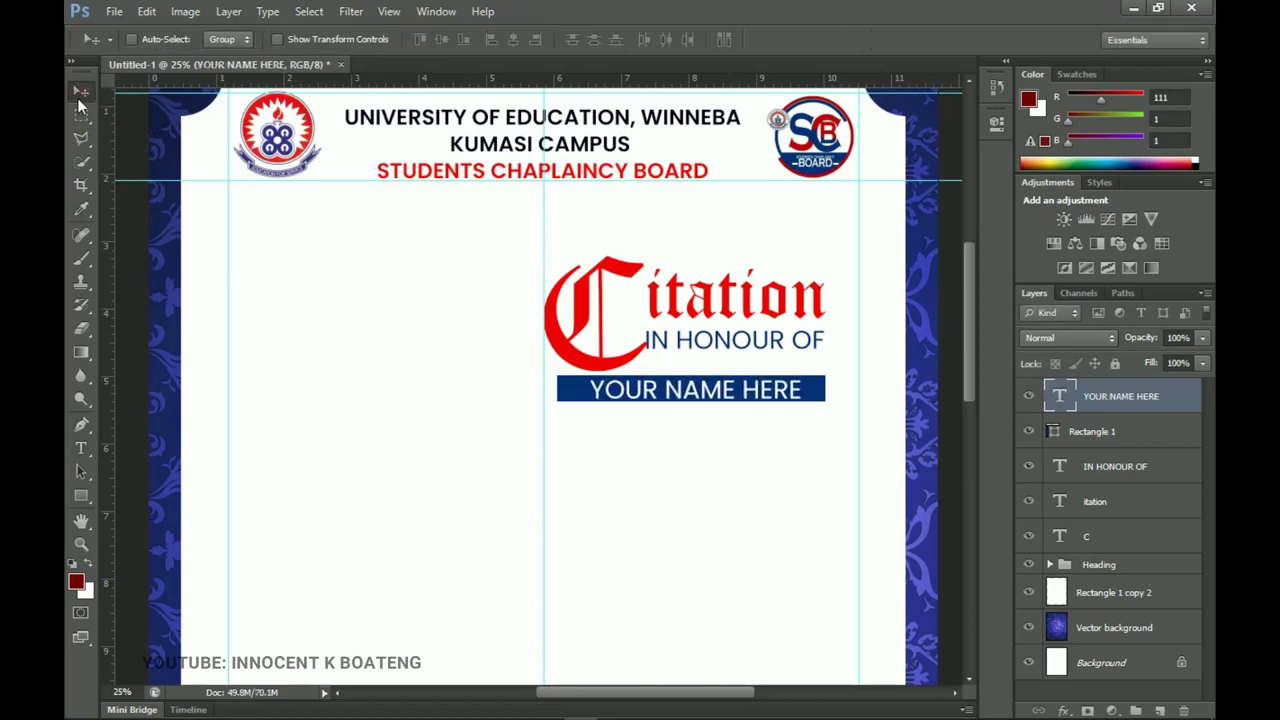
key("Left")
key("Left")
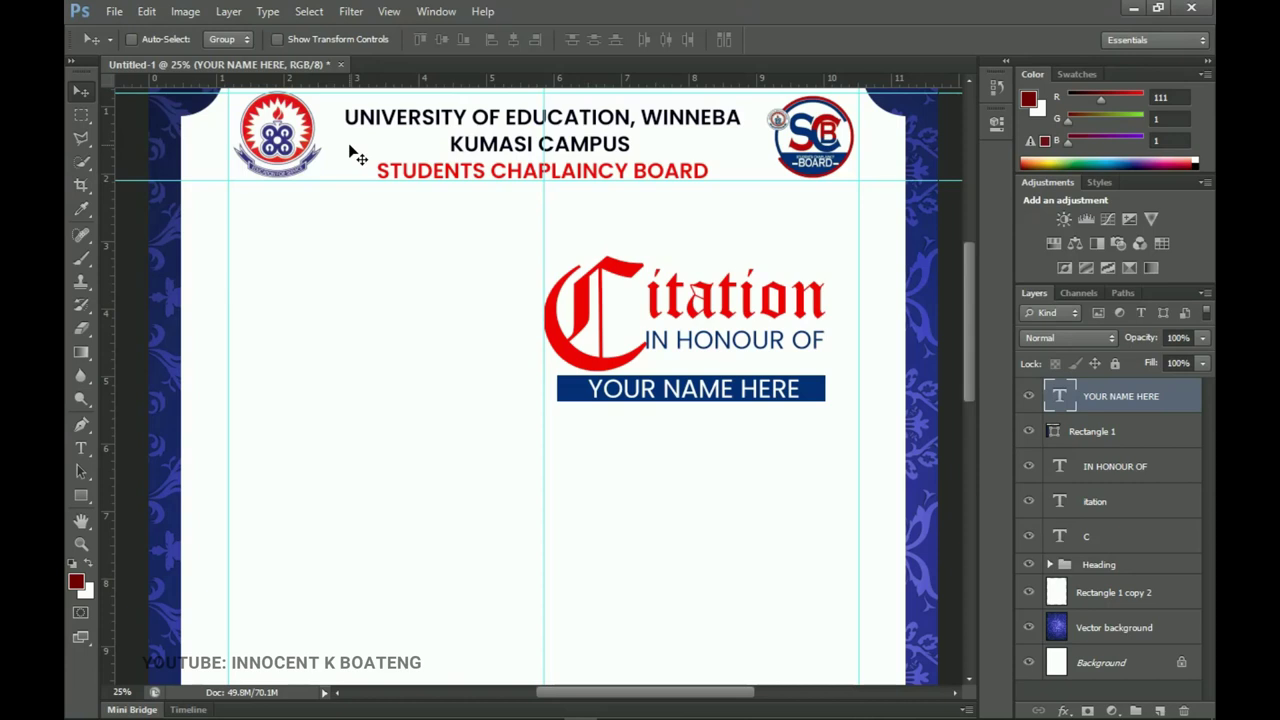
Step: Duplicate the "YOUR NAME HERE" text and place the copy on the white panel below the blue bar
scroll(780, 322, "down", 1)
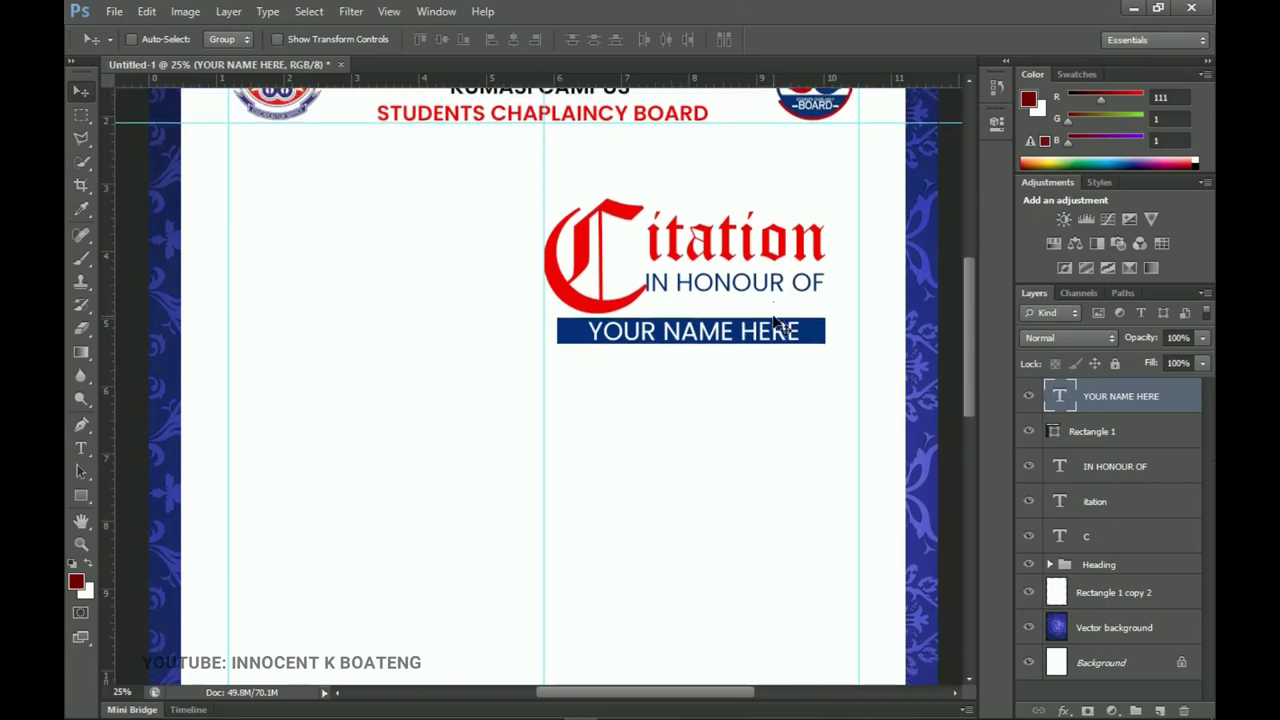
scroll(776, 322, "up", 1)
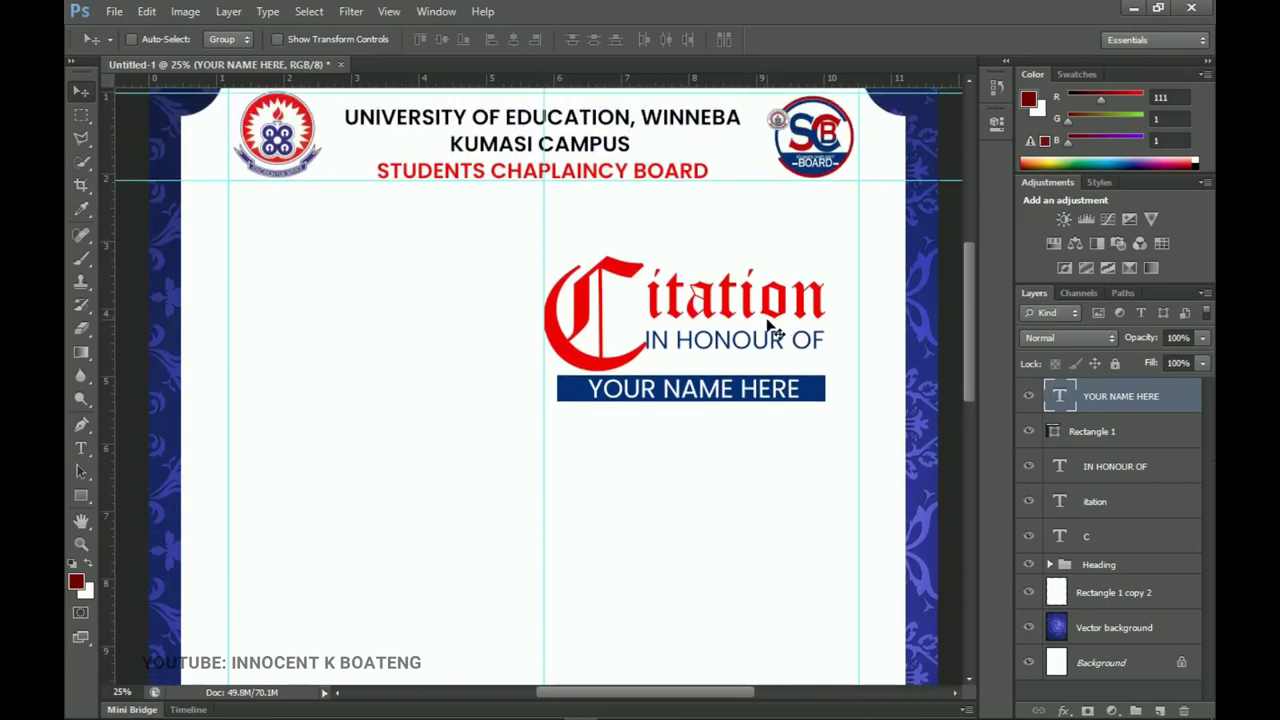
left_click_drag(770, 330, 725, 450)
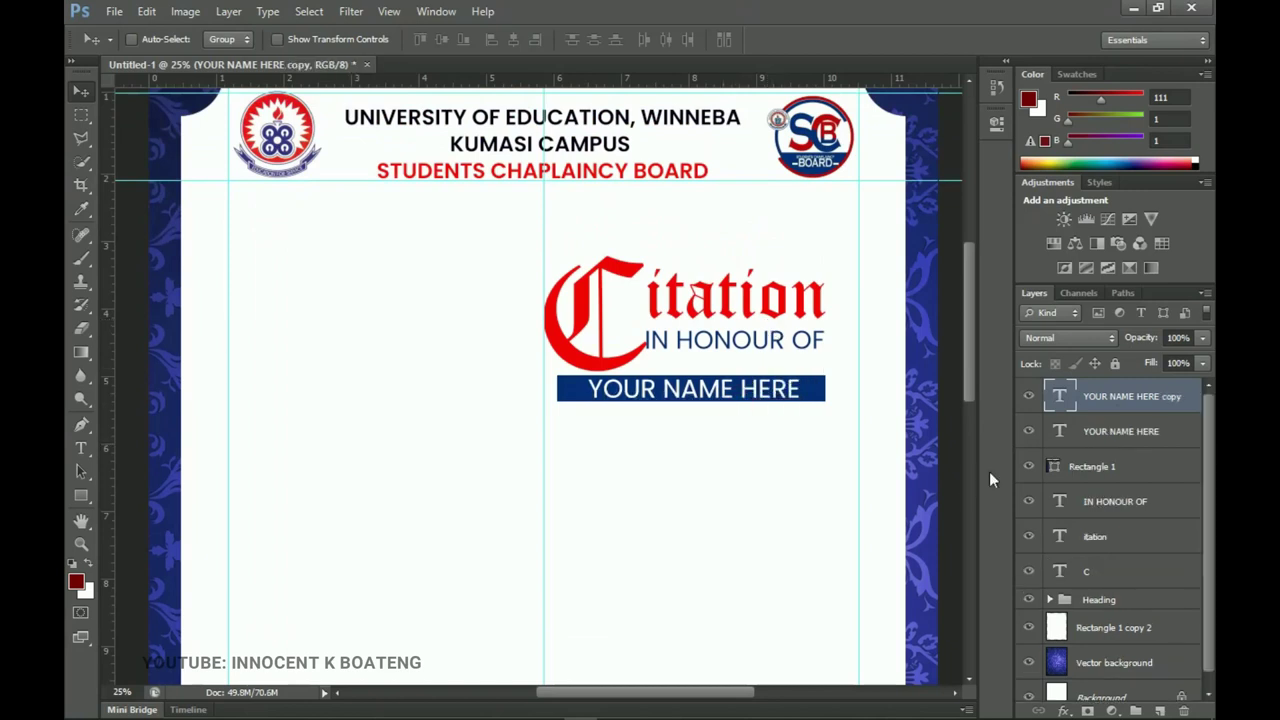
Step: Recolour the copied text below the blue bar red ff0000
double_click(1059, 396)
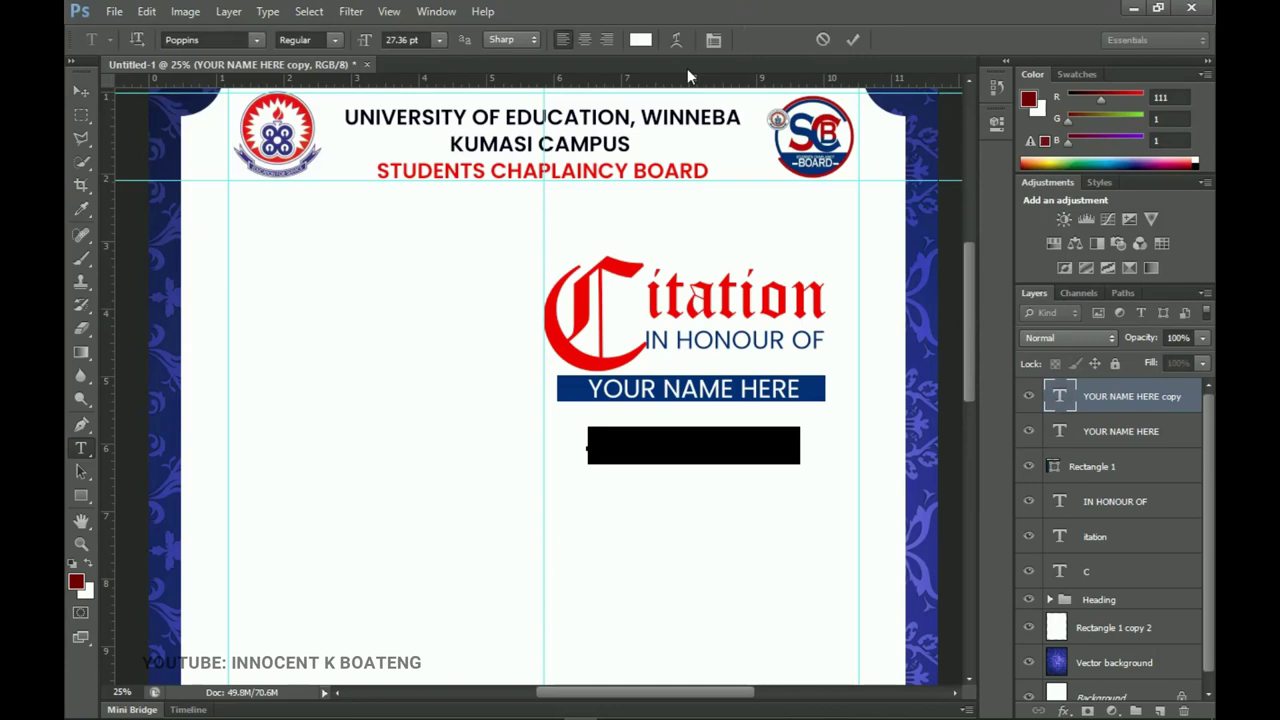
left_click(640, 40)
left_click(1003, 379)
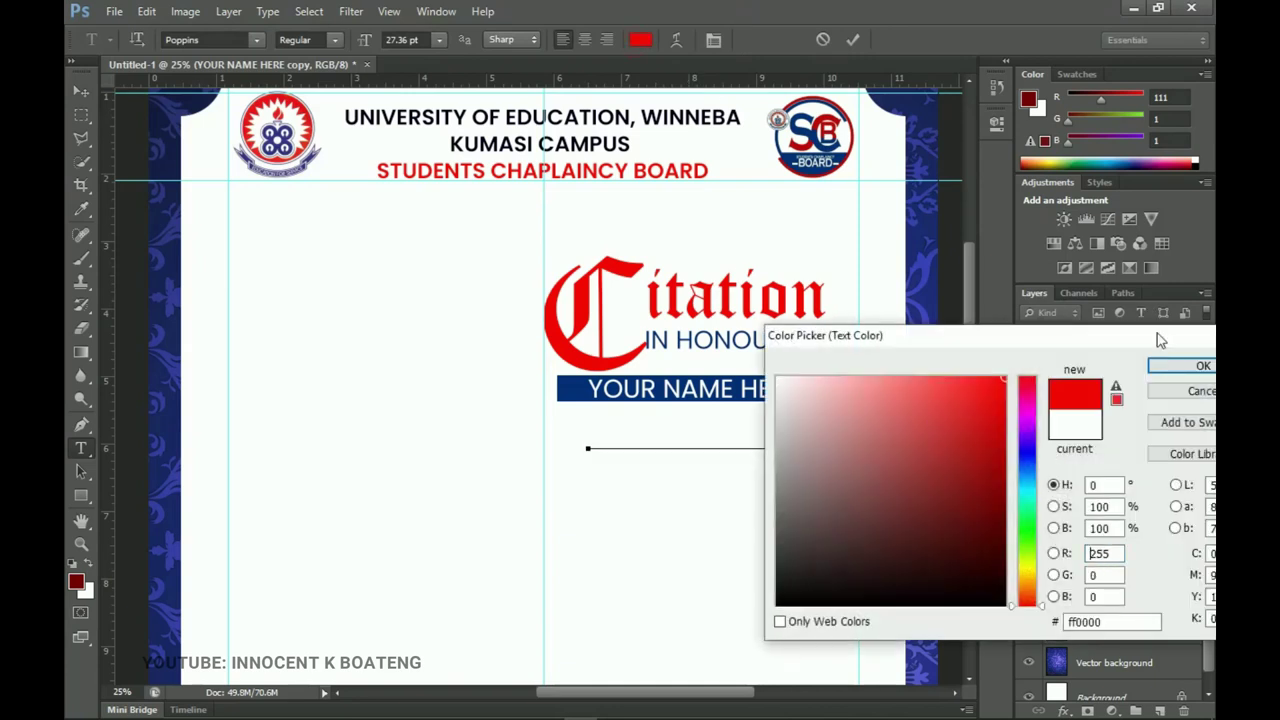
left_click(1168, 366)
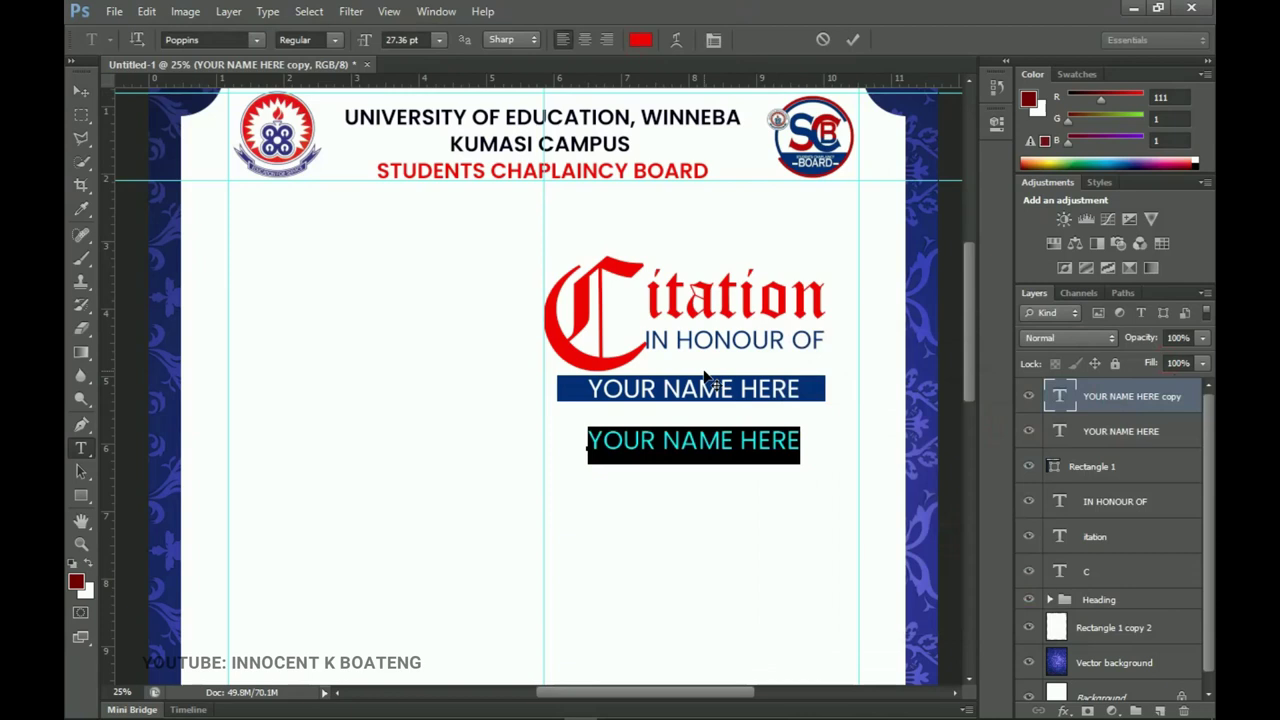
Step: Replace the red text below the blue bar with "YOUR PORTFOLIO HERE"
type("YOUR PO")
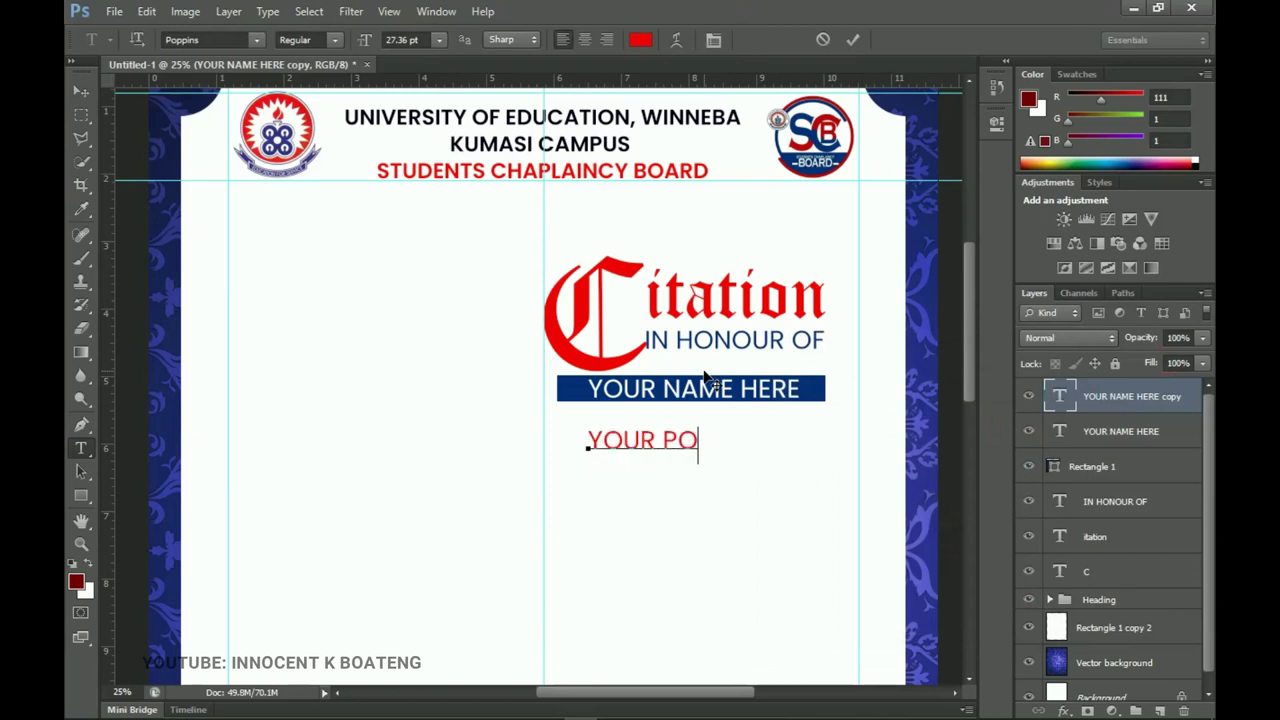
type("RTFOLIO HERE")
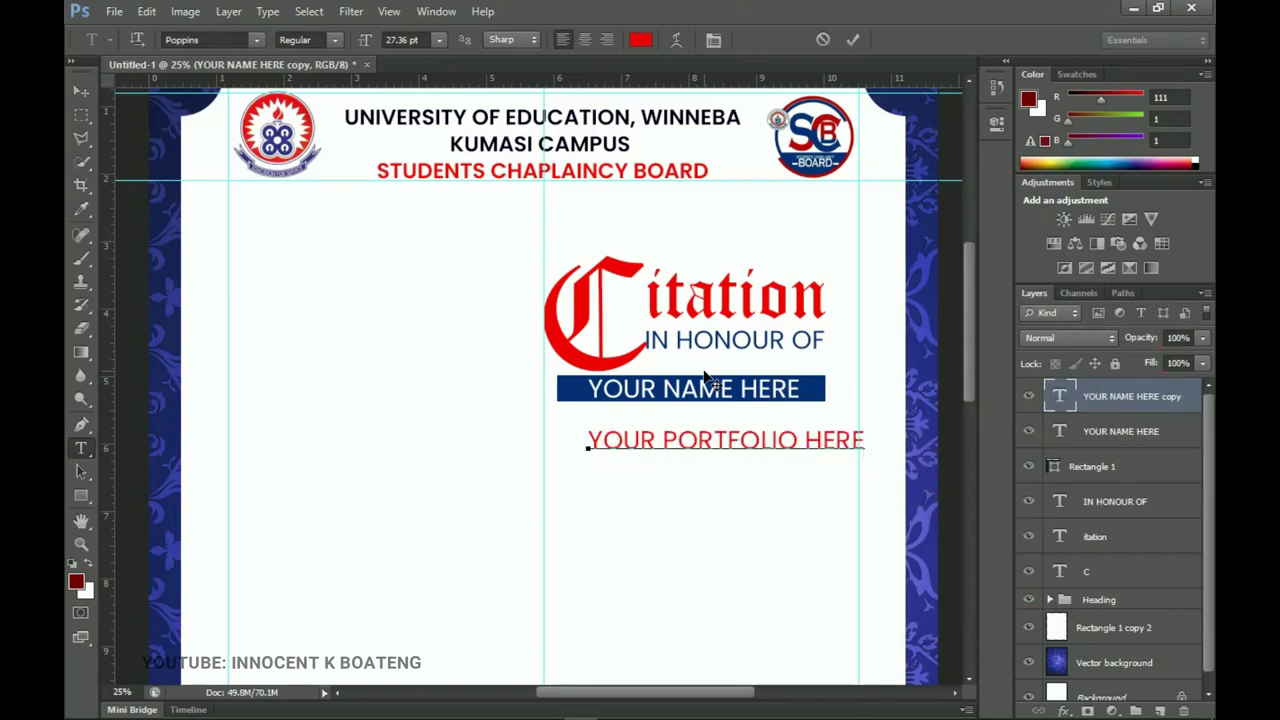
left_click(81, 91)
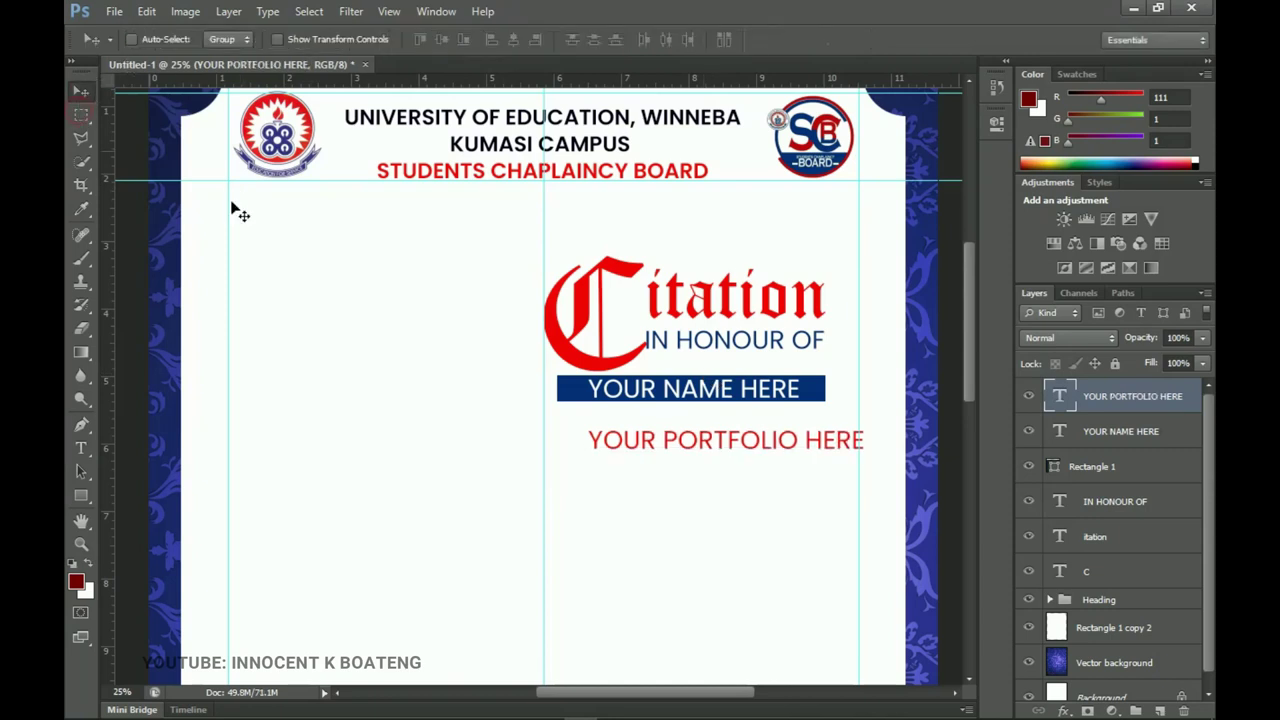
Step: Move "YOUR PORTFOLIO HERE" up directly beneath the blue bar and shrink it to fit within the bar's width
left_click_drag(814, 465, 765, 443)
key("ctrl+t")
key("Return")
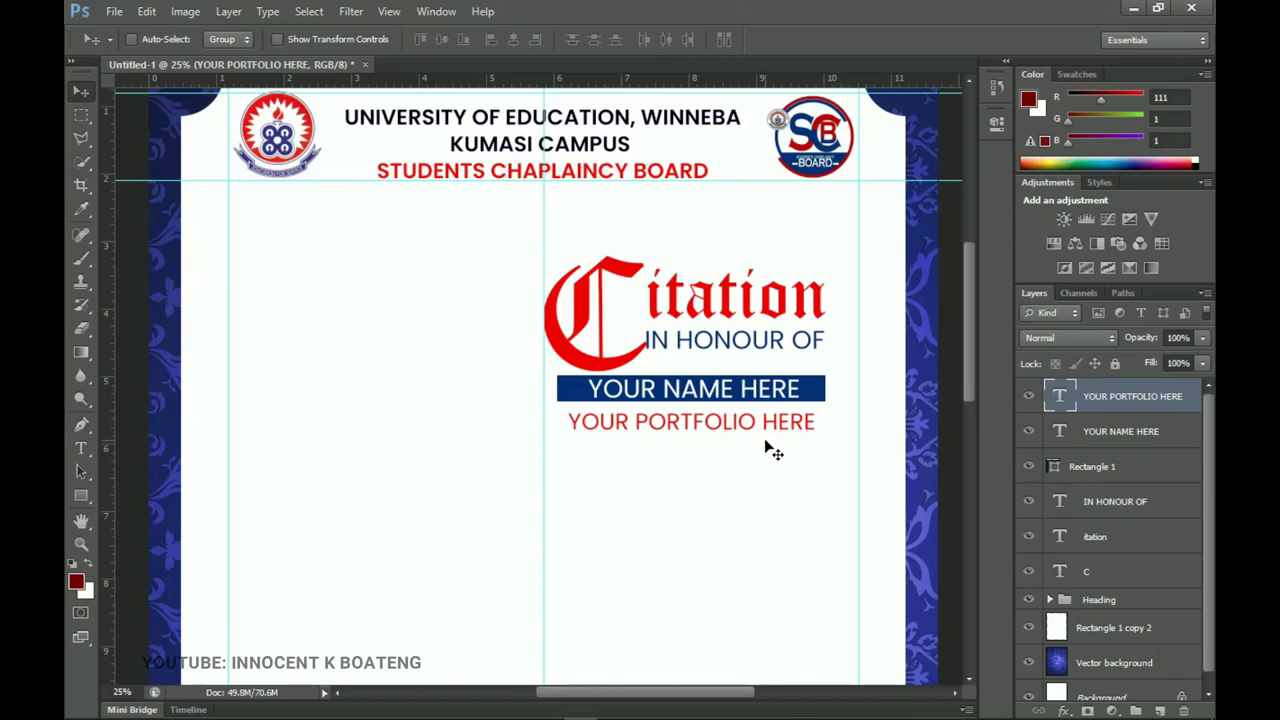
Step: Enlarge the whole Citation title block to about 111% so its right edge meets the right margin guide
left_click(1120, 575, "shift")
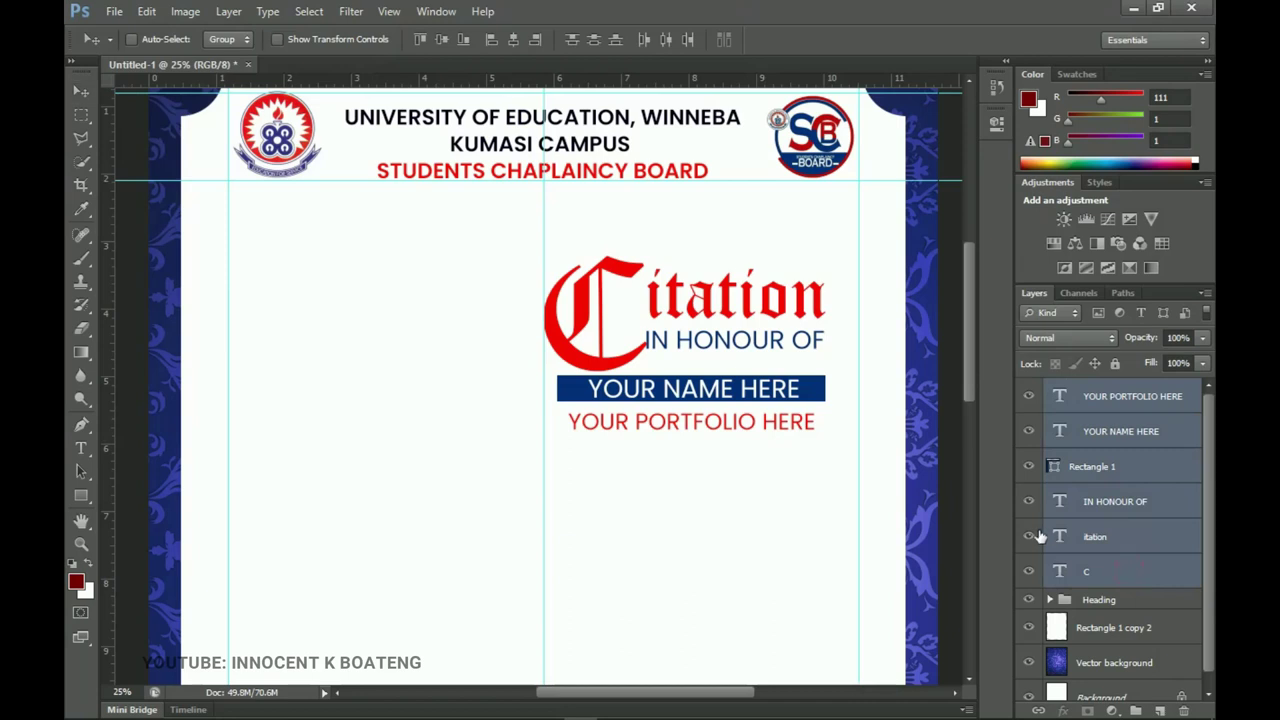
key("ctrl+t")
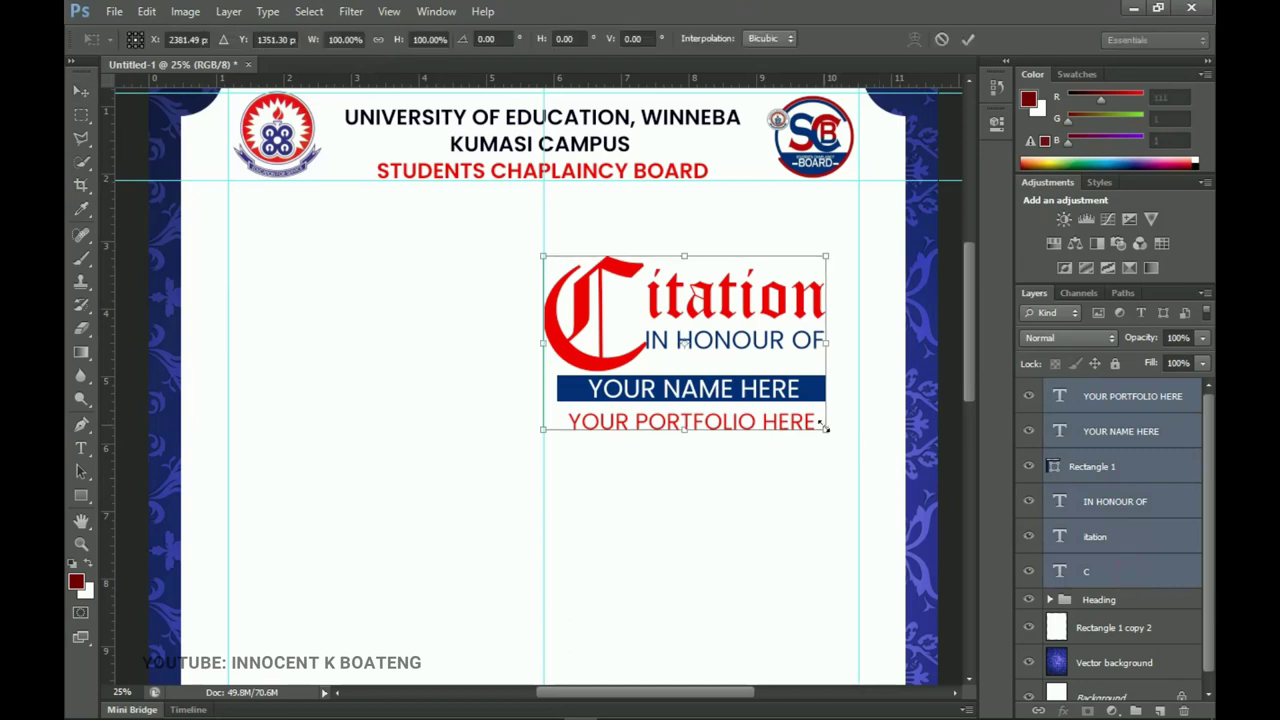
left_click_drag(822, 427, 861, 435)
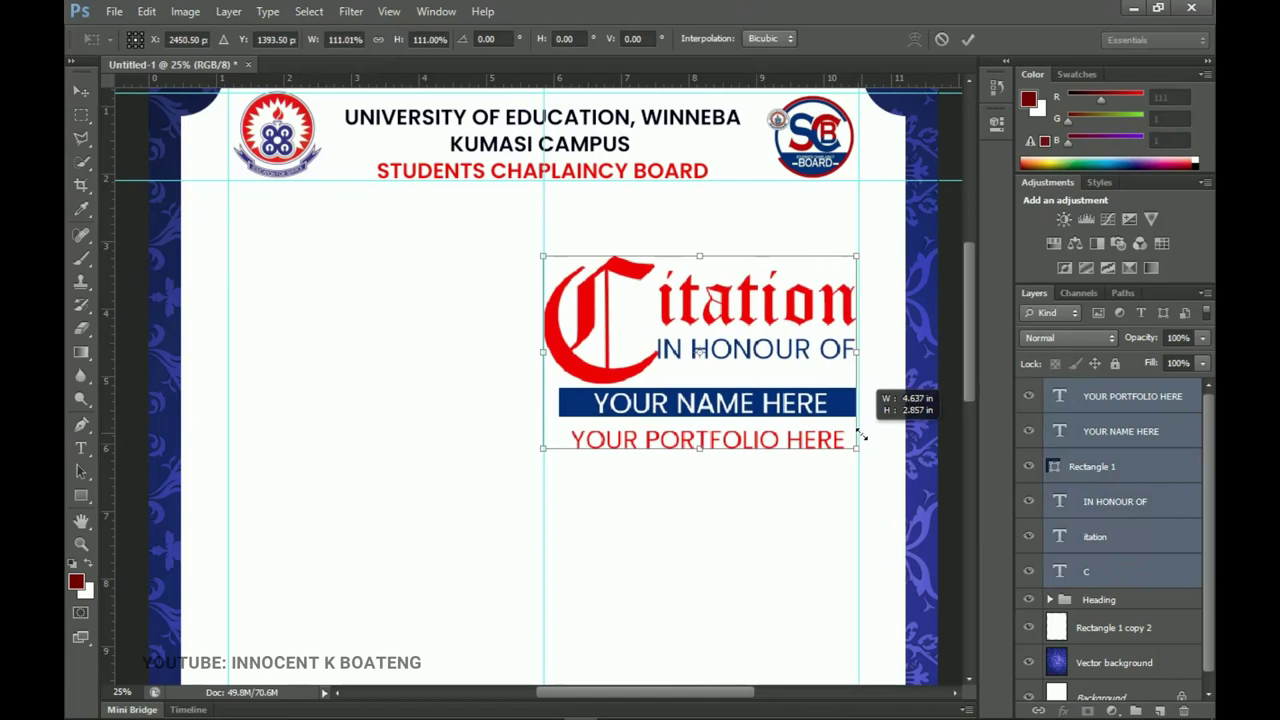
key("Return")
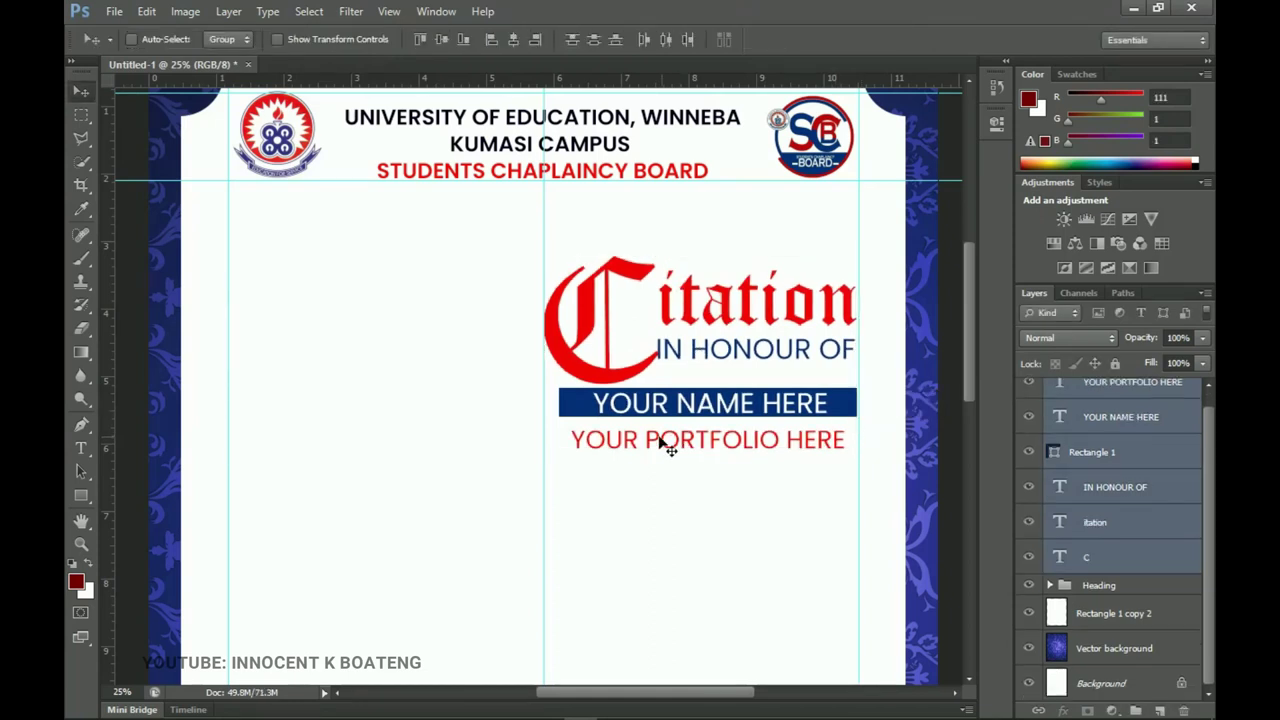
Step: Enlarge the Citation title block again to about 118.6%, extending it leftward while keeping its right edge on the margin guide
key("ctrl+t")
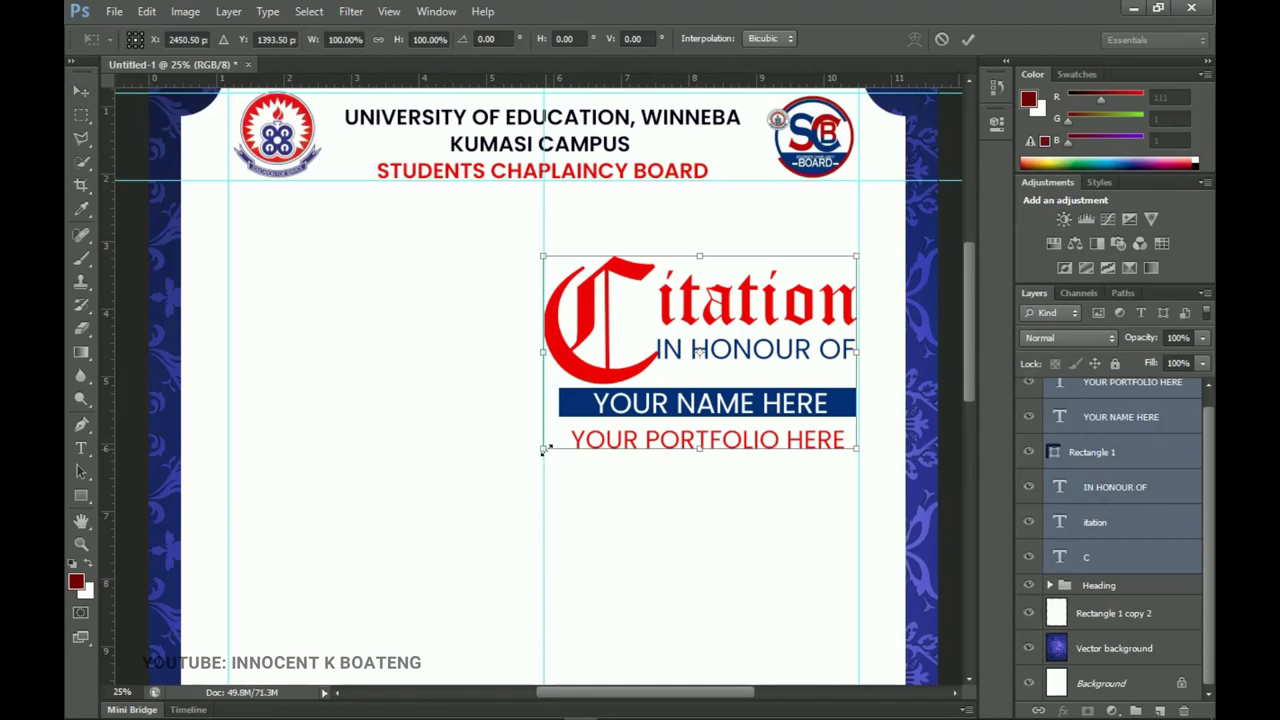
left_click_drag(541, 449, 456, 451)
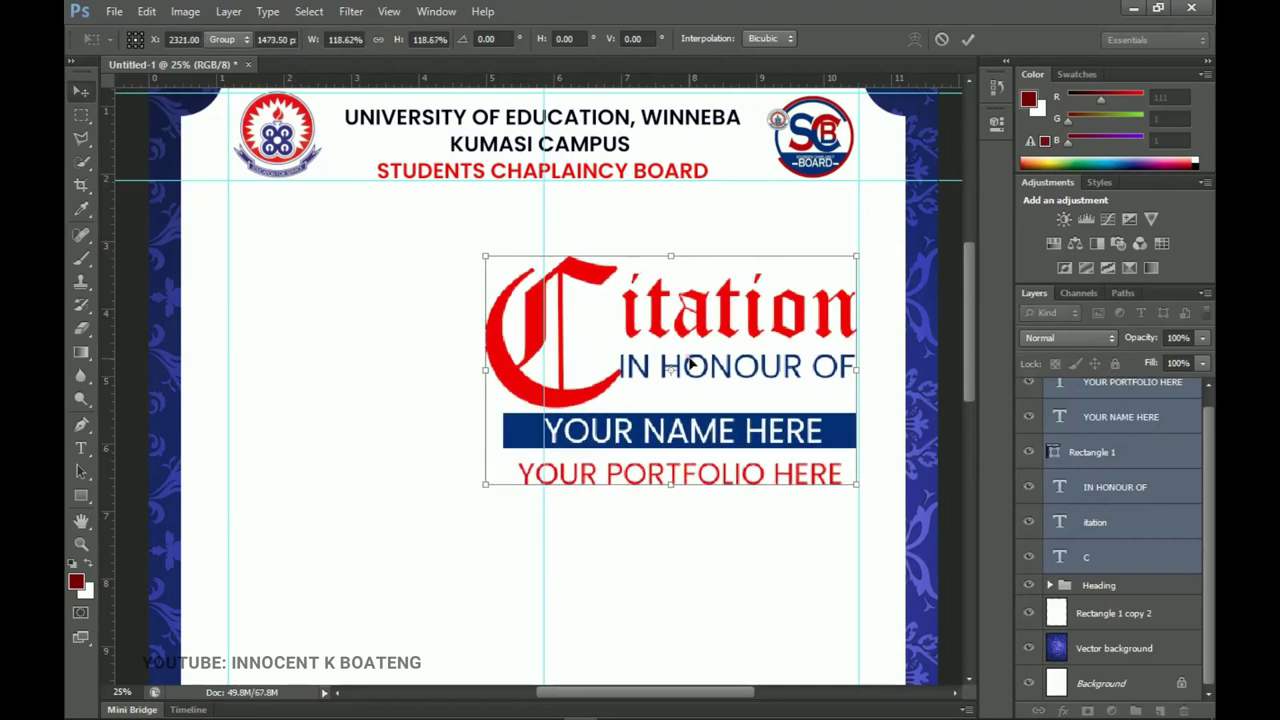
scroll(628, 350, "down", 1)
key("Return")
scroll(628, 350, "down", 4)
scroll(628, 350, "up", 3)
scroll(1165, 450, "up", 1)
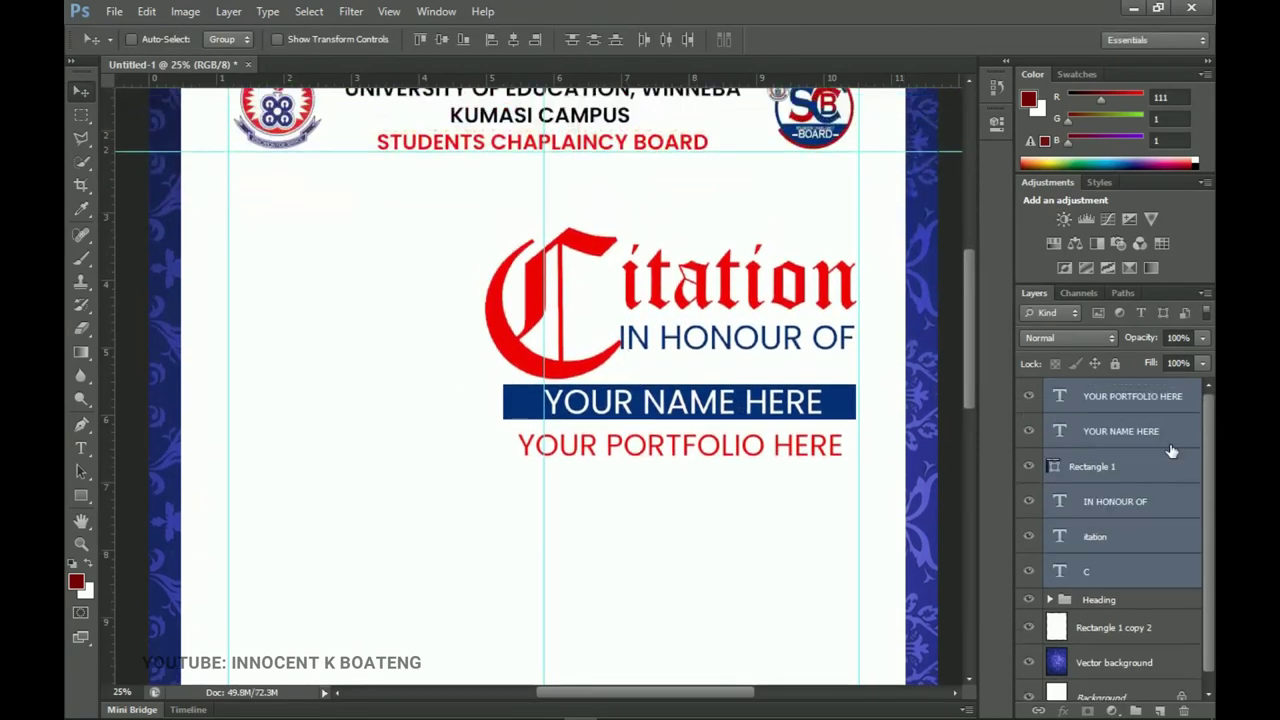
Step: Add horizontal guides along the top of the Citation lettering and just beneath "YOUR PORTFOLIO HERE"
left_click(1136, 398)
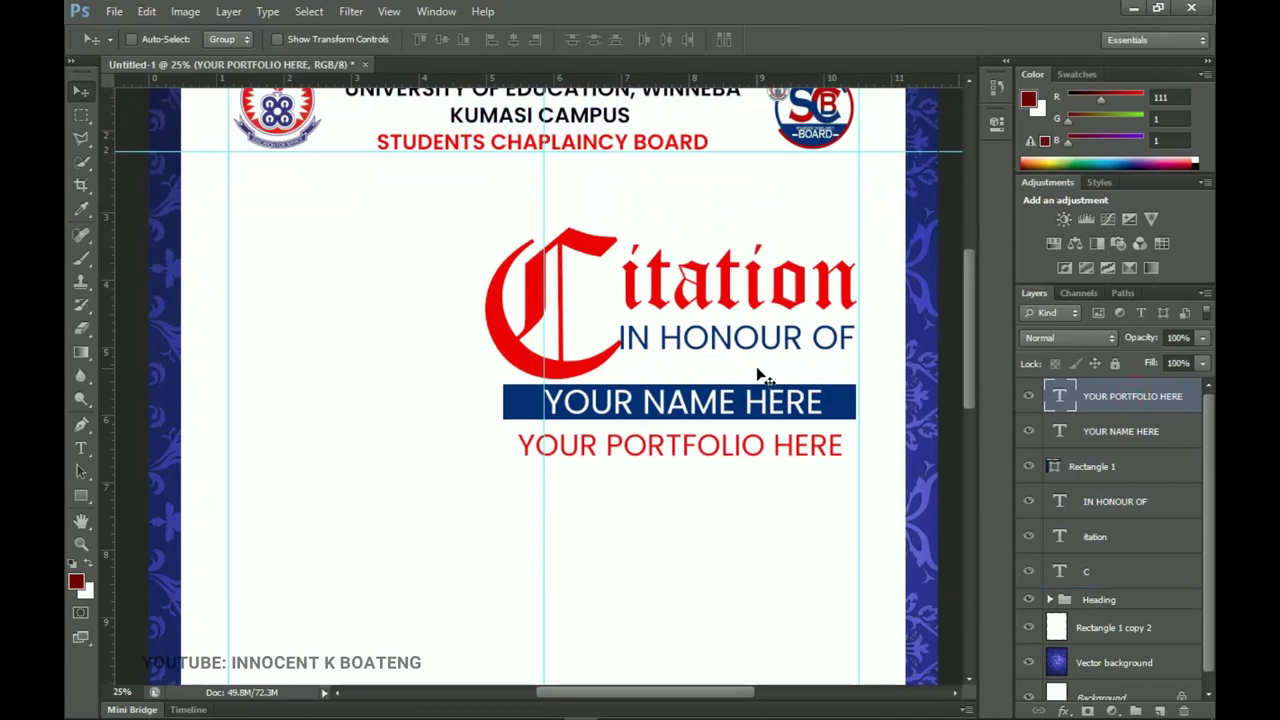
scroll(720, 370, "left", 1)
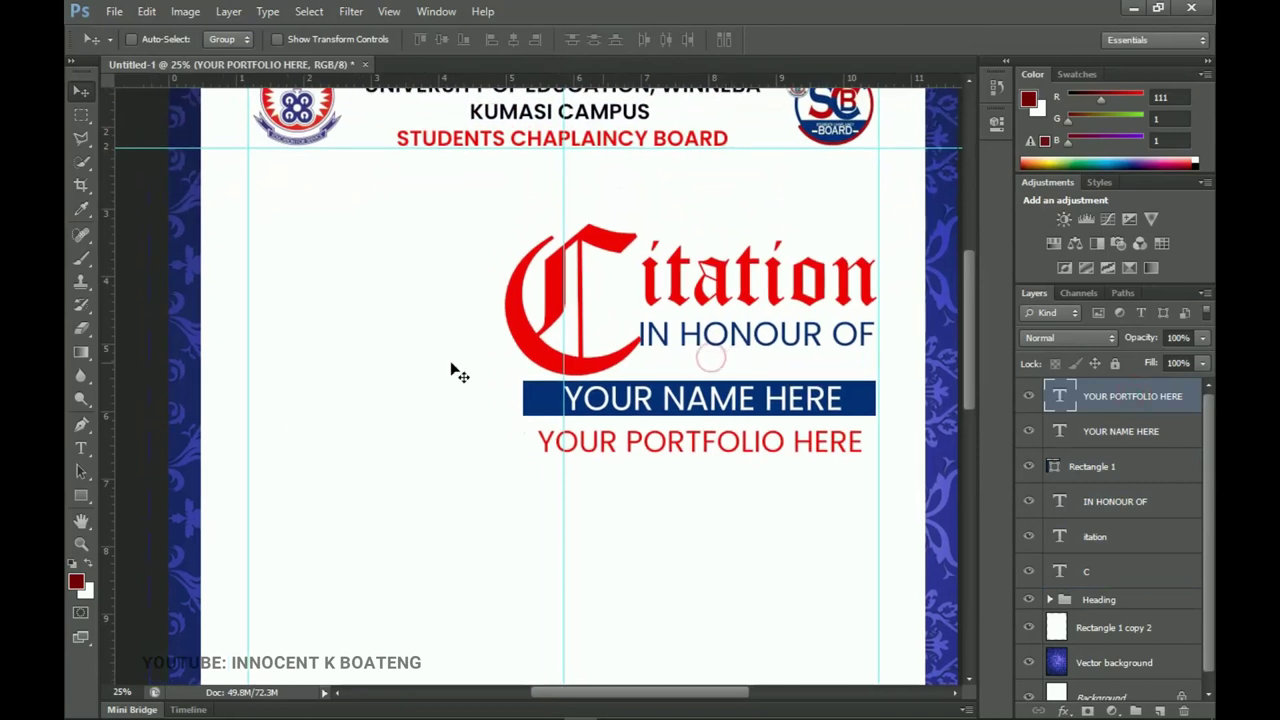
left_click(82, 498)
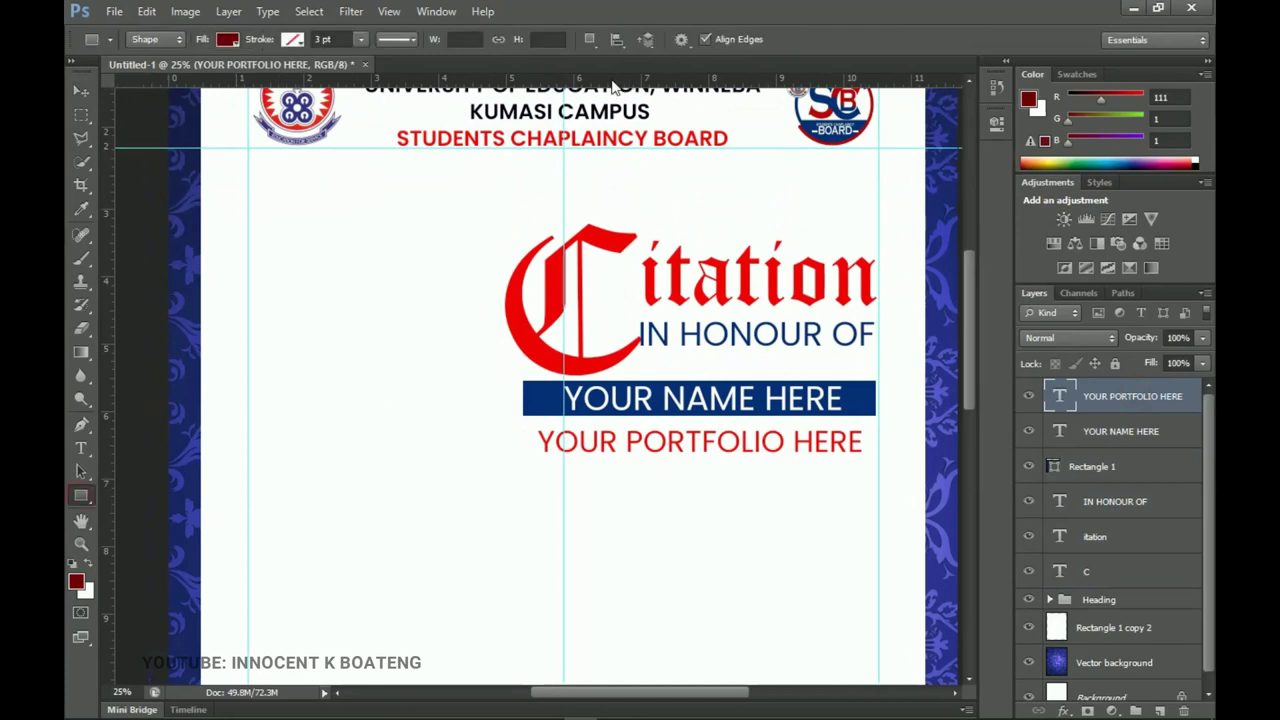
left_click_drag(630, 80, 632, 224)
left_click_drag(651, 77, 657, 453)
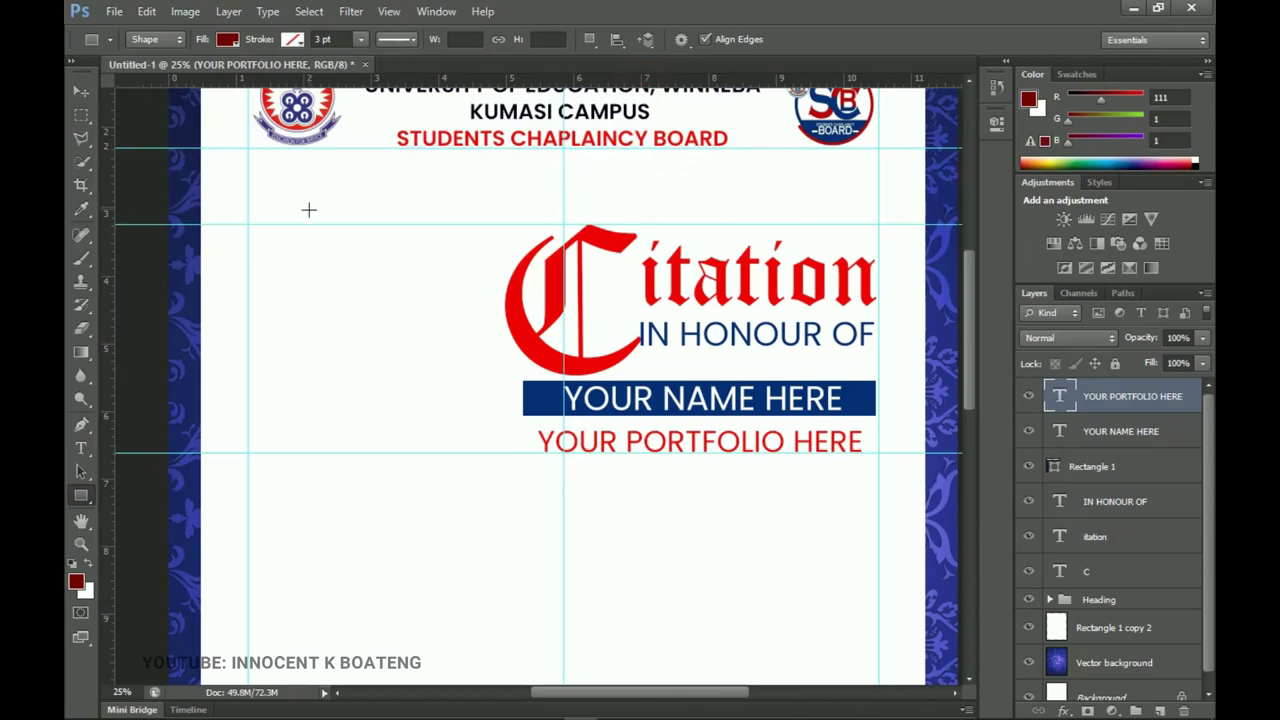
Step: Draw an upright rectangle between the two guides left of the Citation text and fill it with the name bar's blue 01317b
left_click_drag(306, 224, 490, 446)
key("v")
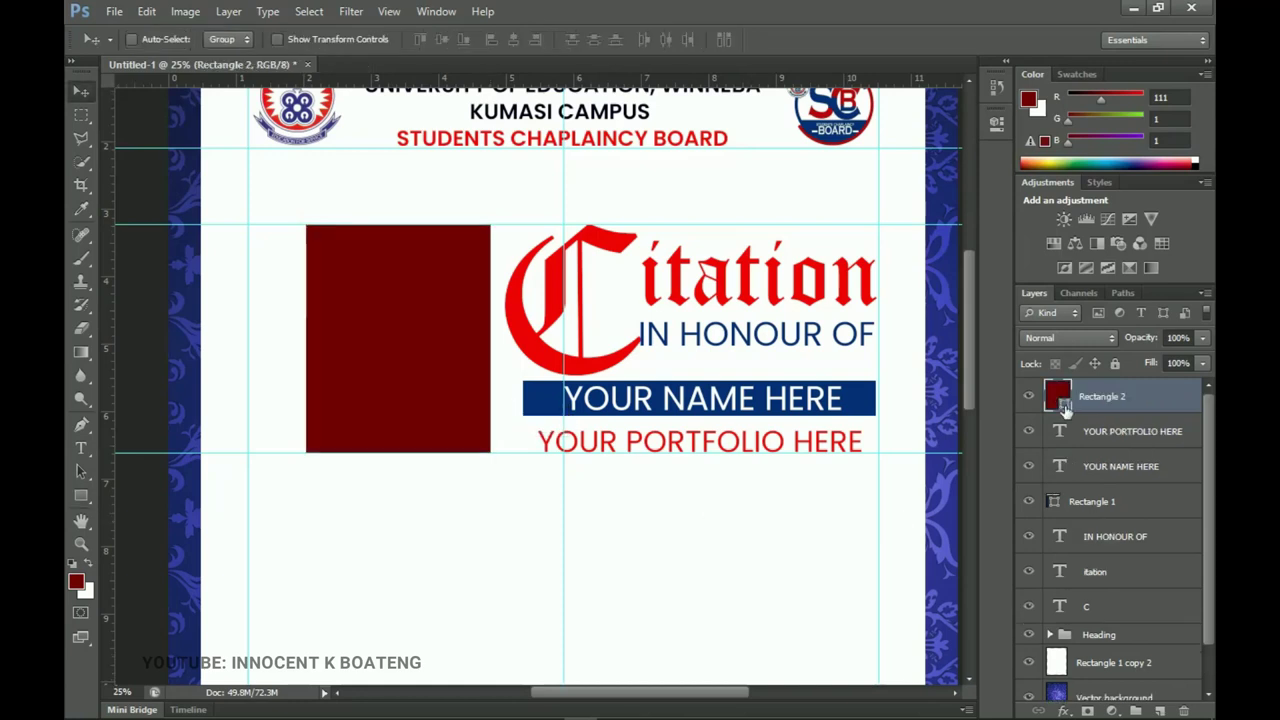
double_click(1062, 402)
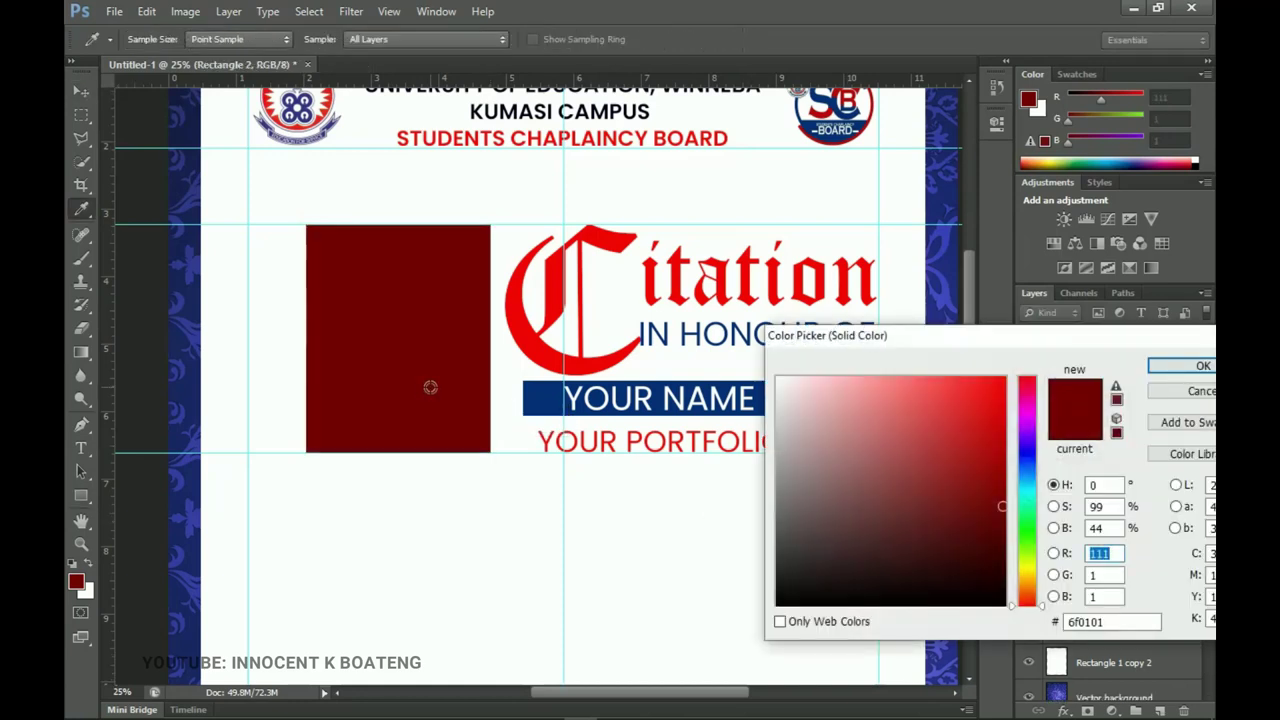
left_click(549, 399)
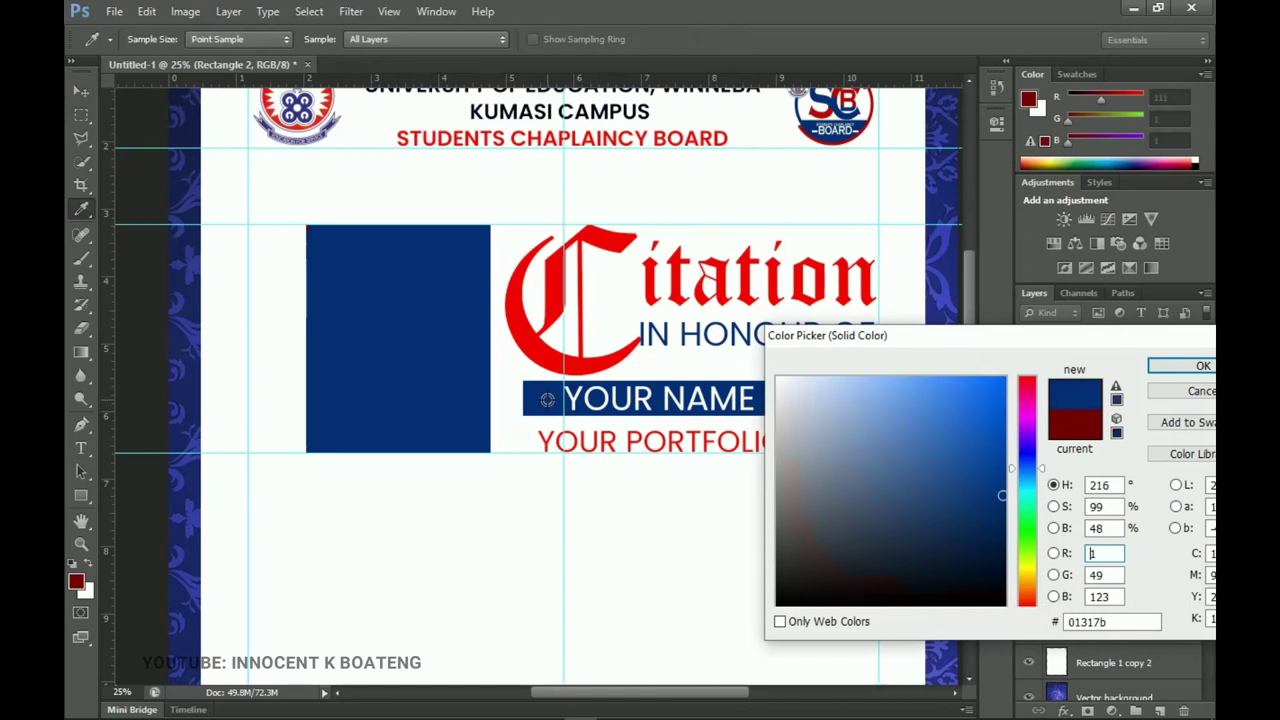
left_click(1165, 368)
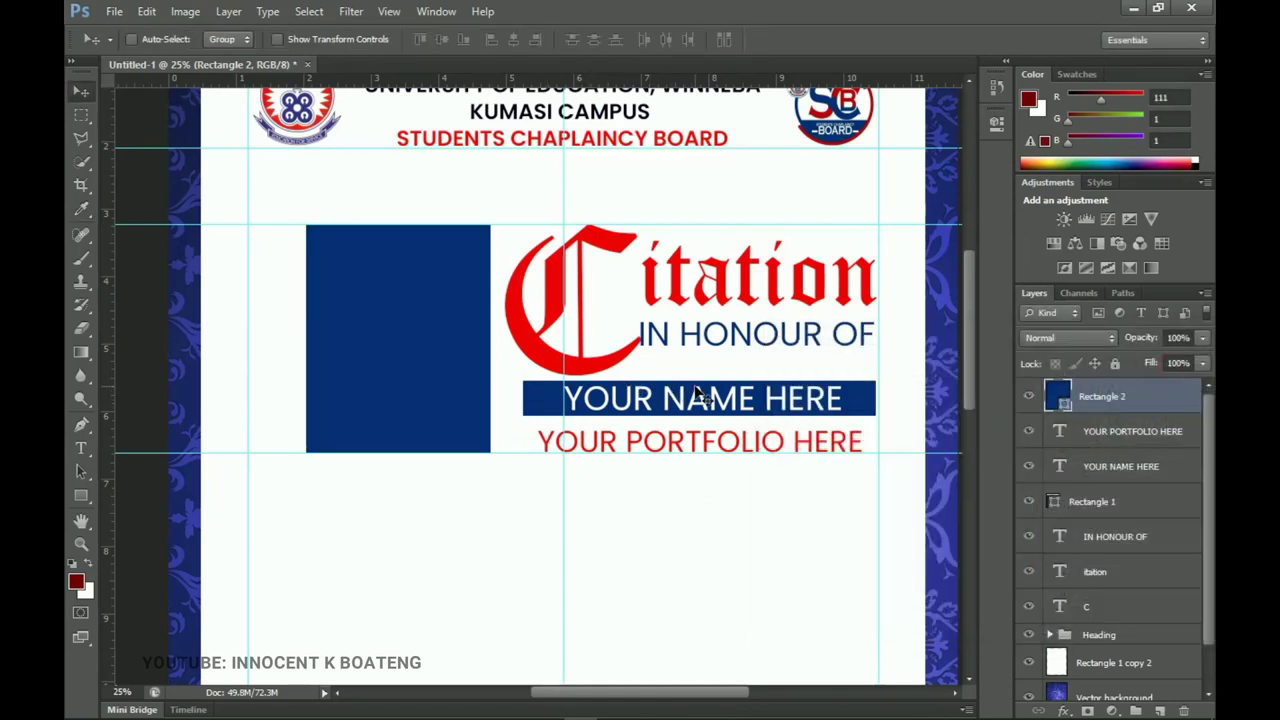
Step: Duplicate the blue rectangle and shrink the copy about its centre to about 96%
key("ctrl+j")
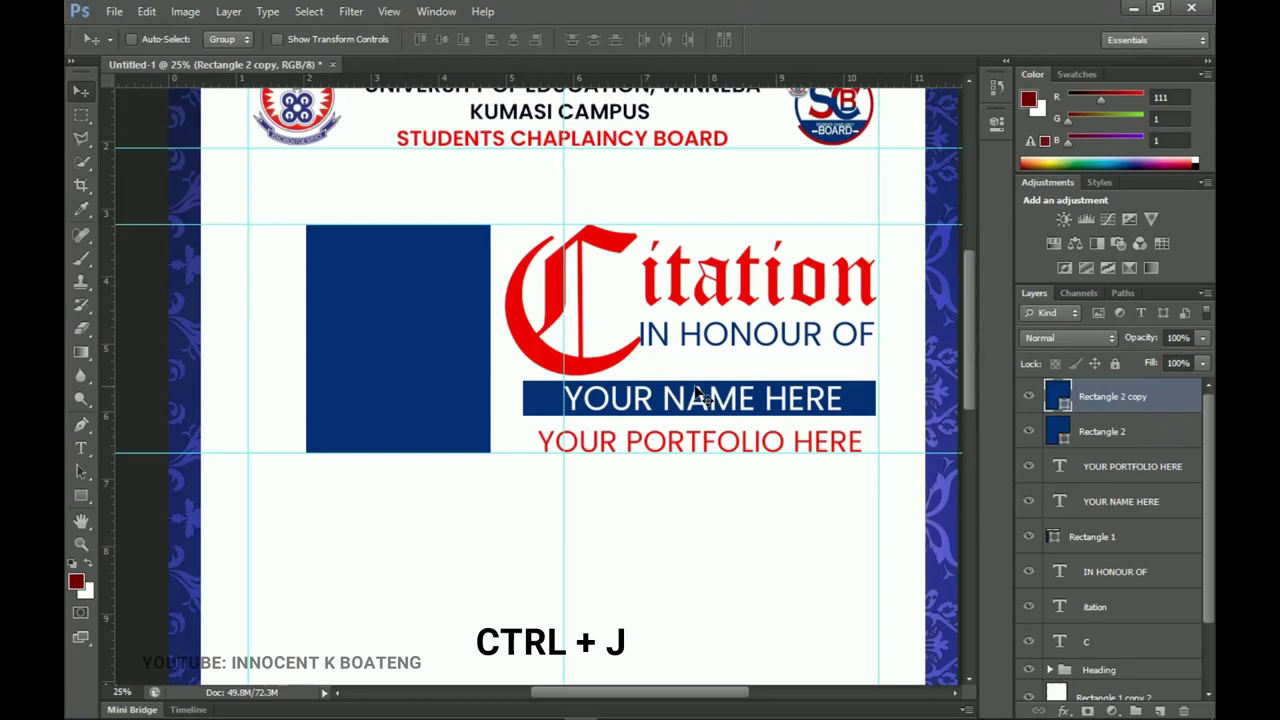
key("ctrl+t")
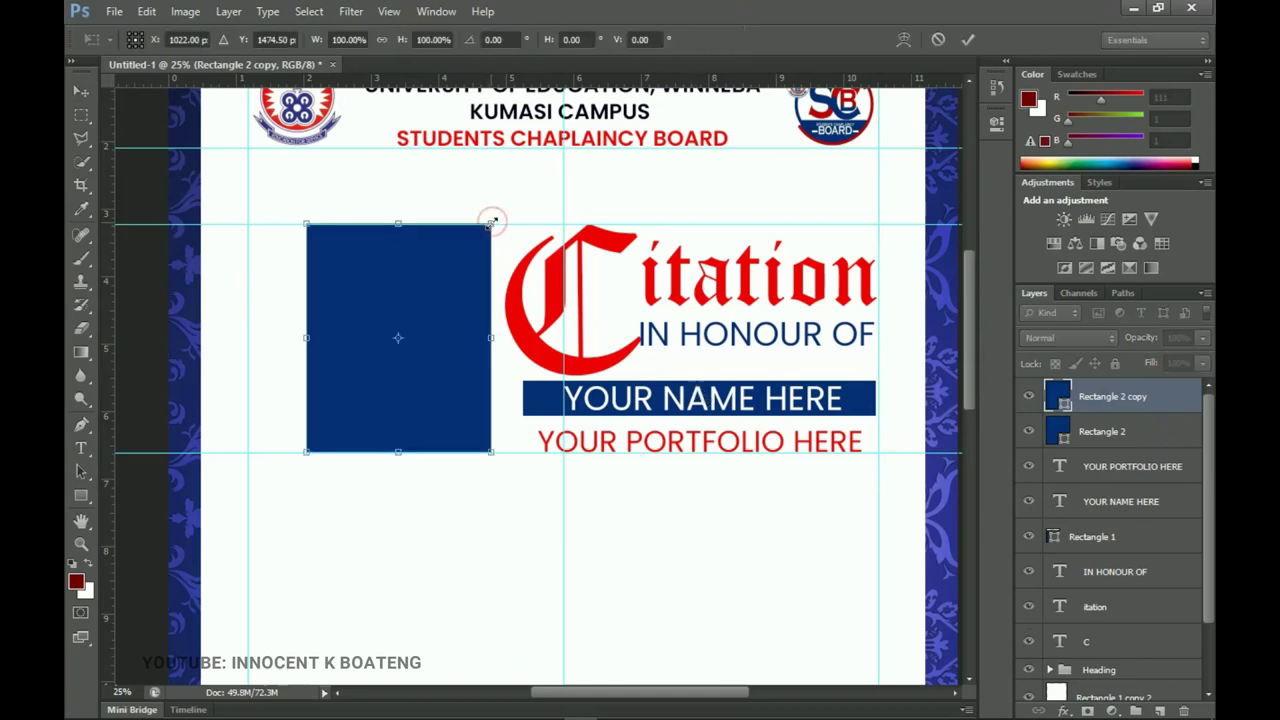
left_click_drag(493, 220, 491, 224)
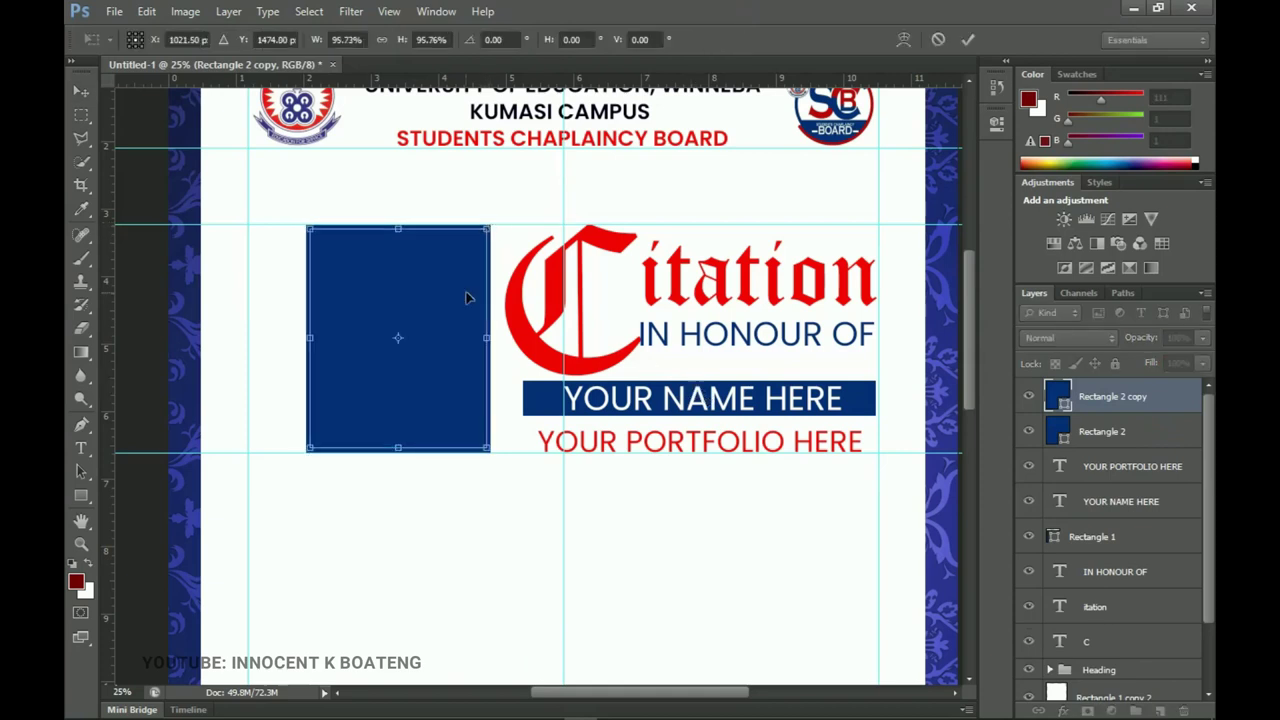
key("Return")
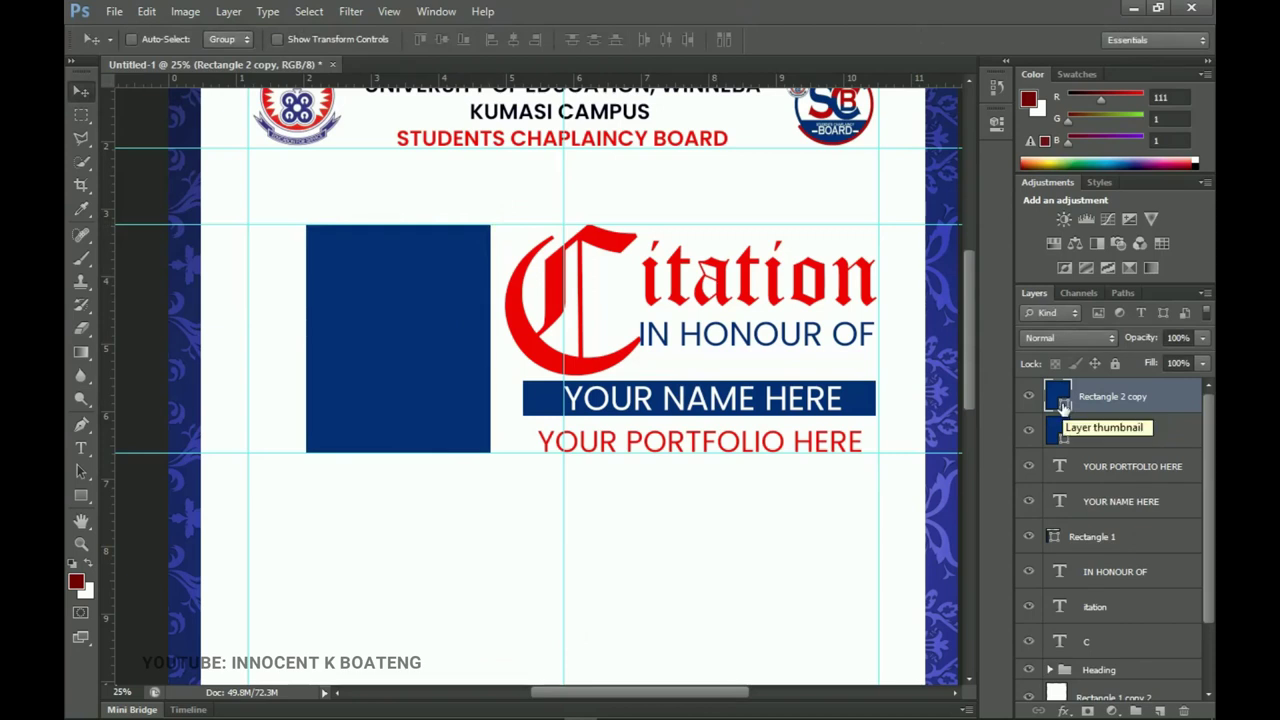
Step: Recolour the smaller rectangle copy white ffffff to leave a thin blue frame around it
double_click(1063, 400)
left_click(737, 200)
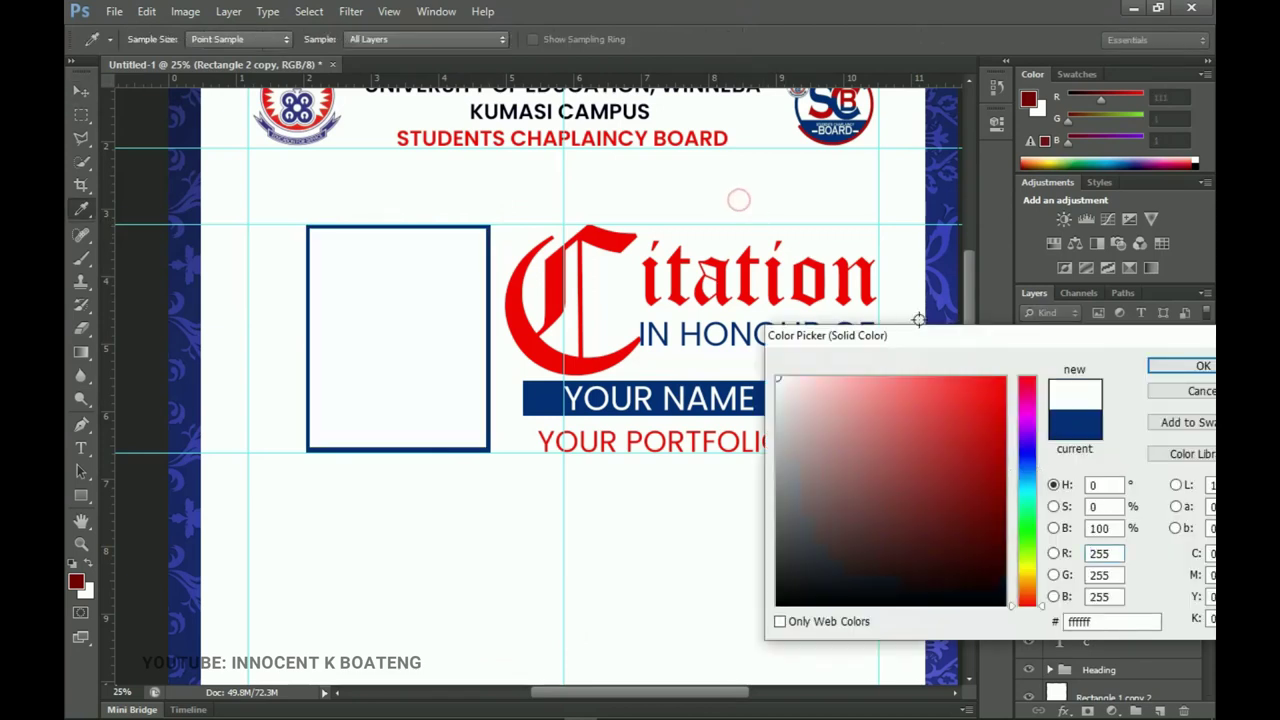
left_click(1180, 366)
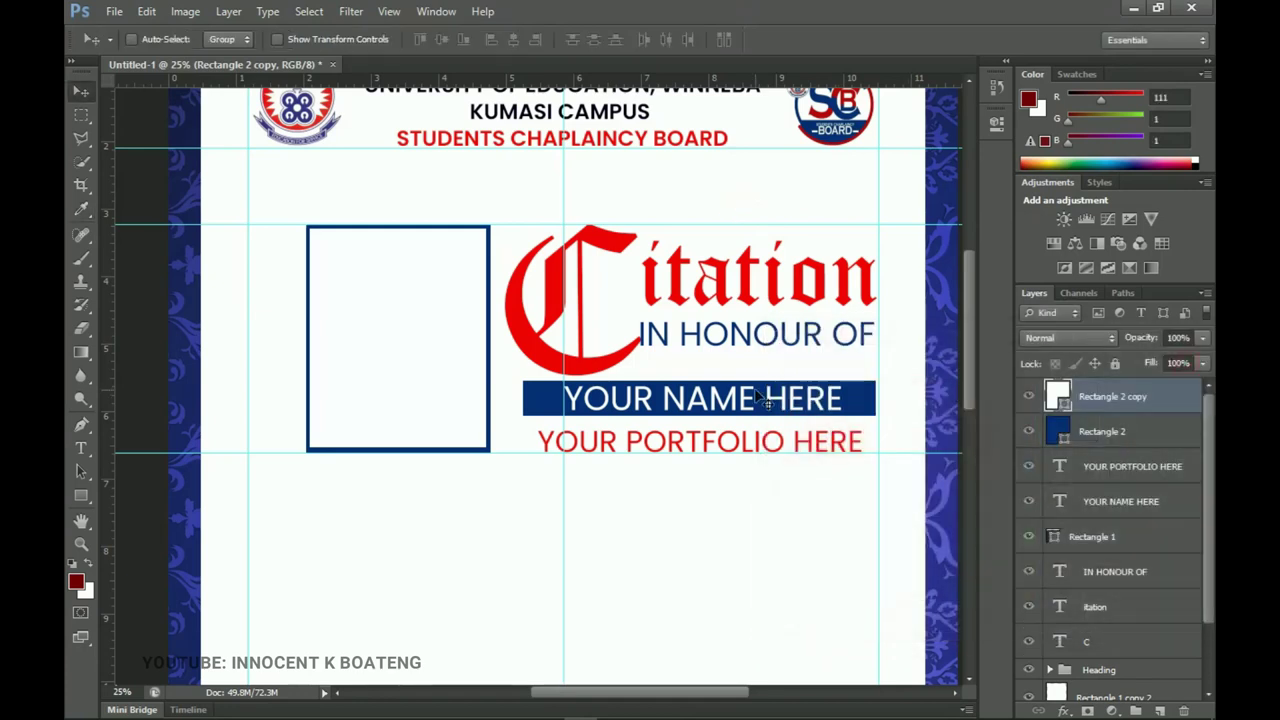
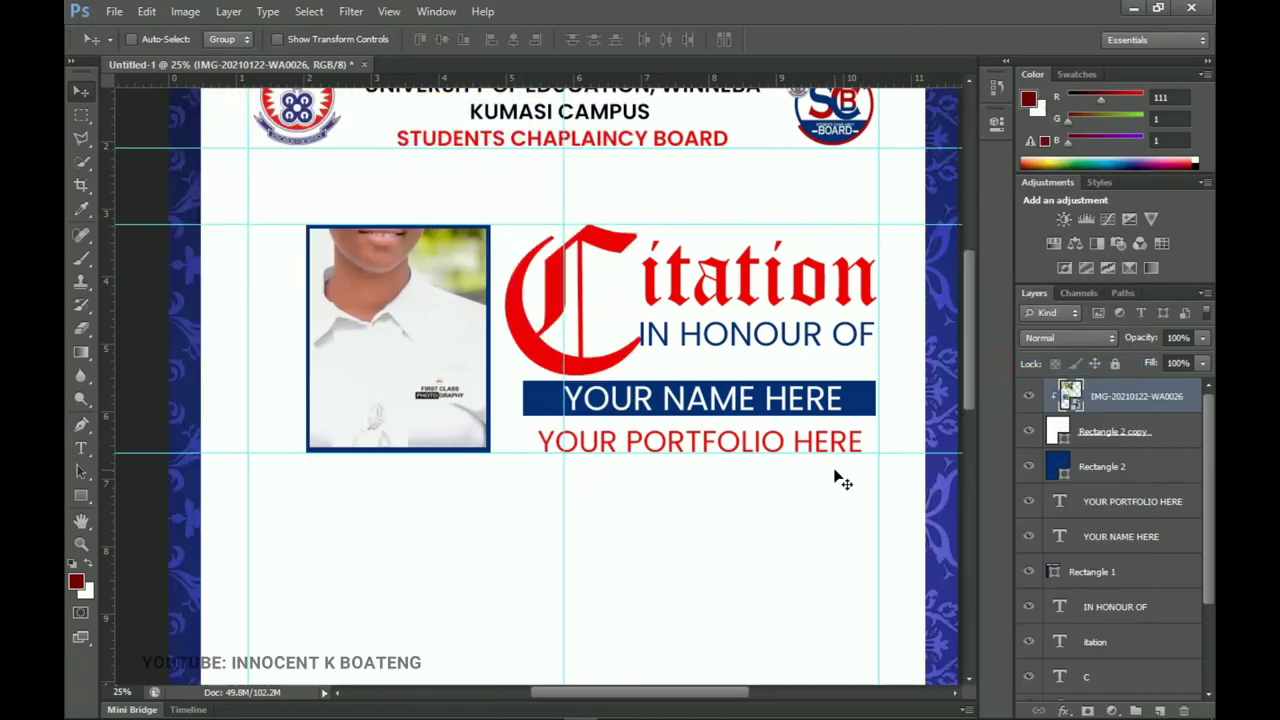
Step: Scale the clipped photo IMG-20210122-WA0026 to about 53% and position the head and shoulders inside the frame
key("ctrl+t")
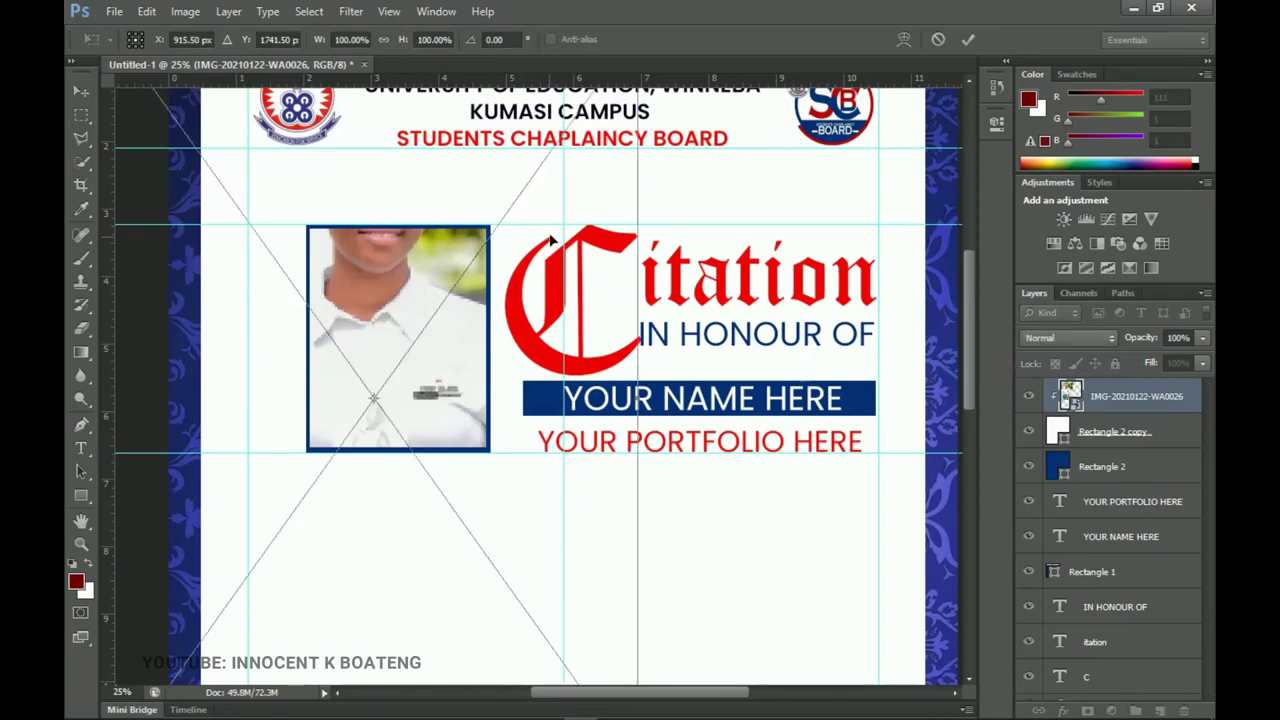
left_click_drag(547, 254, 537, 372)
left_click_drag(628, 172, 505, 366)
left_click_drag(439, 484, 479, 354)
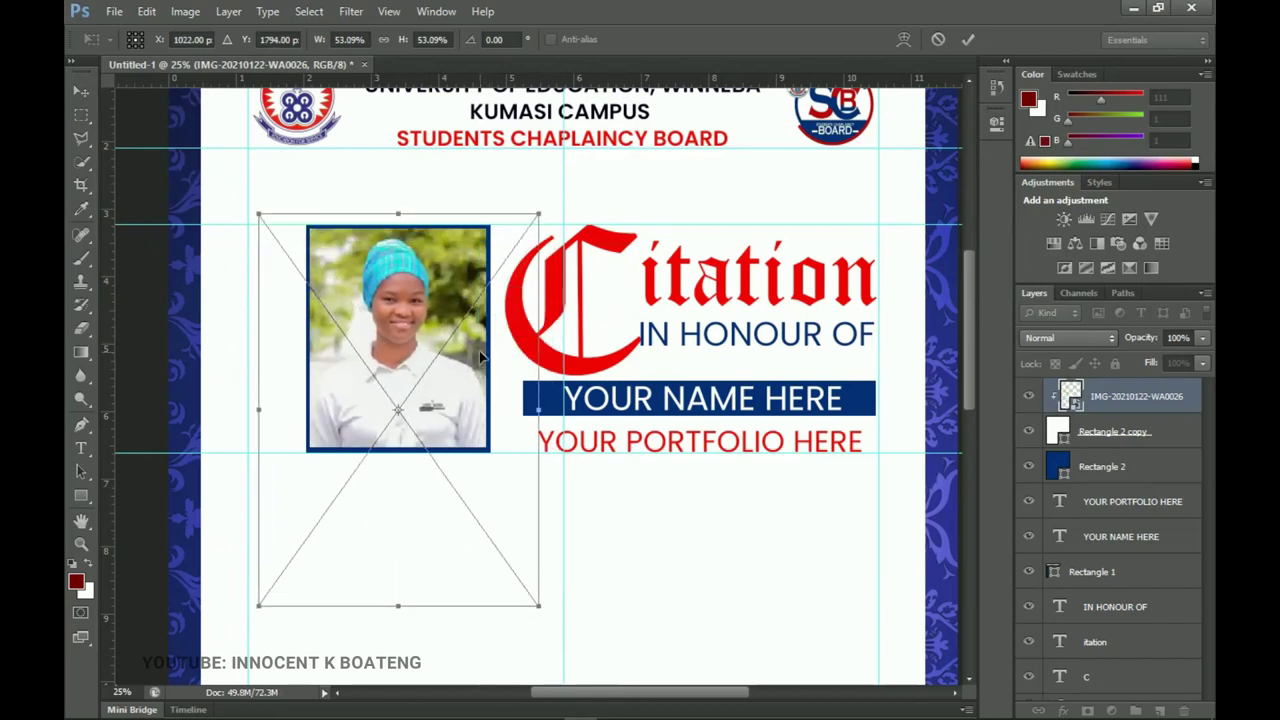
key("Return")
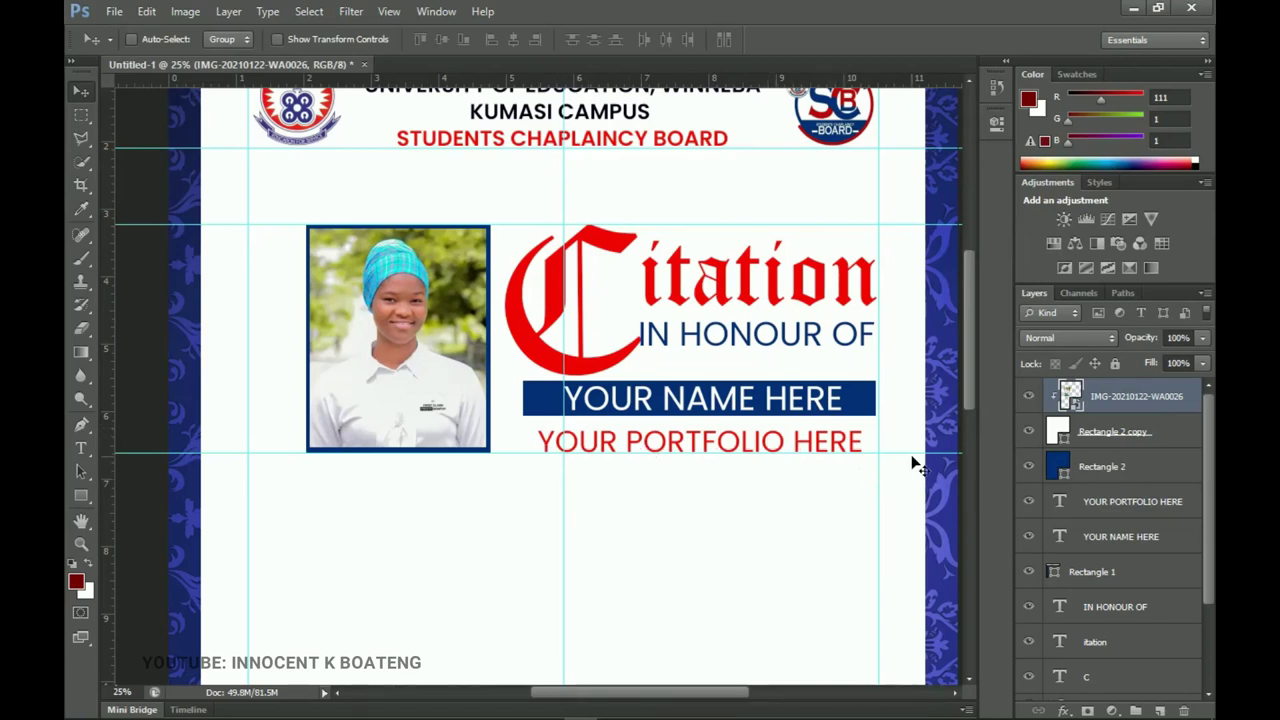
Step: Place the photo IMG-20210122-WA0028 from the Citation 21 Resources folder and clip it to the white frame rectangle
mouse_move(247, 710)
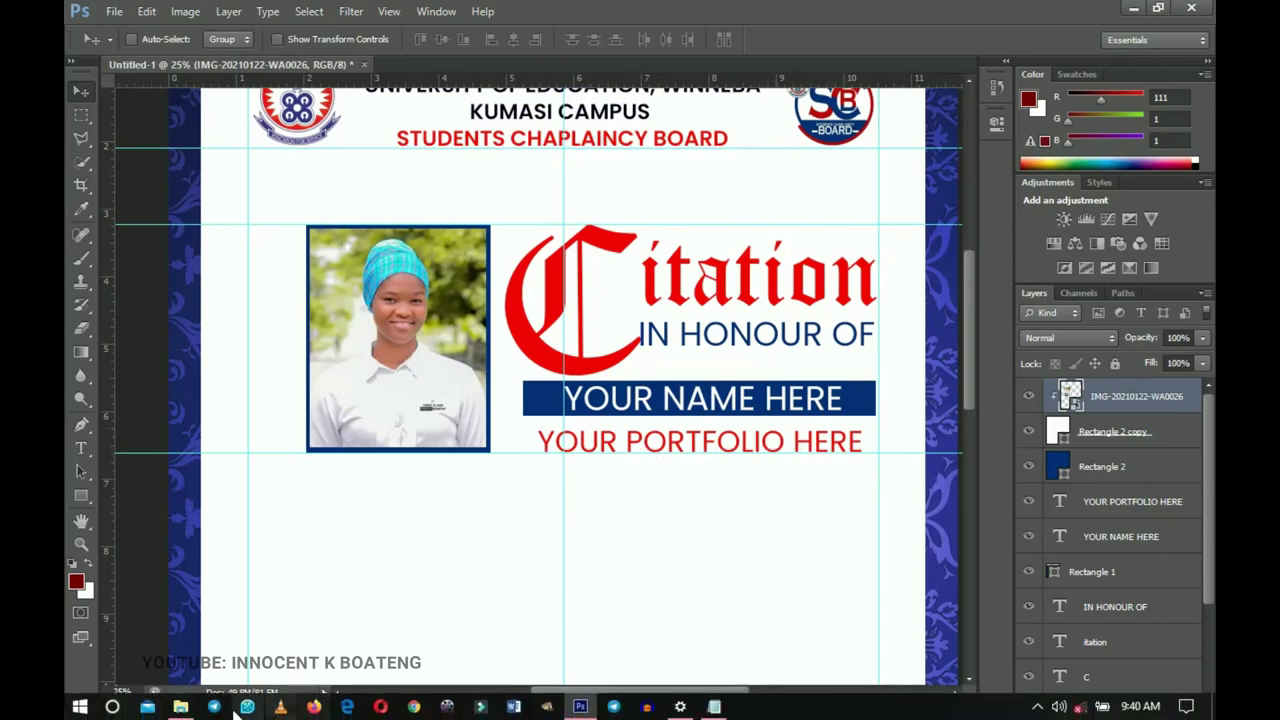
left_click(180, 707)
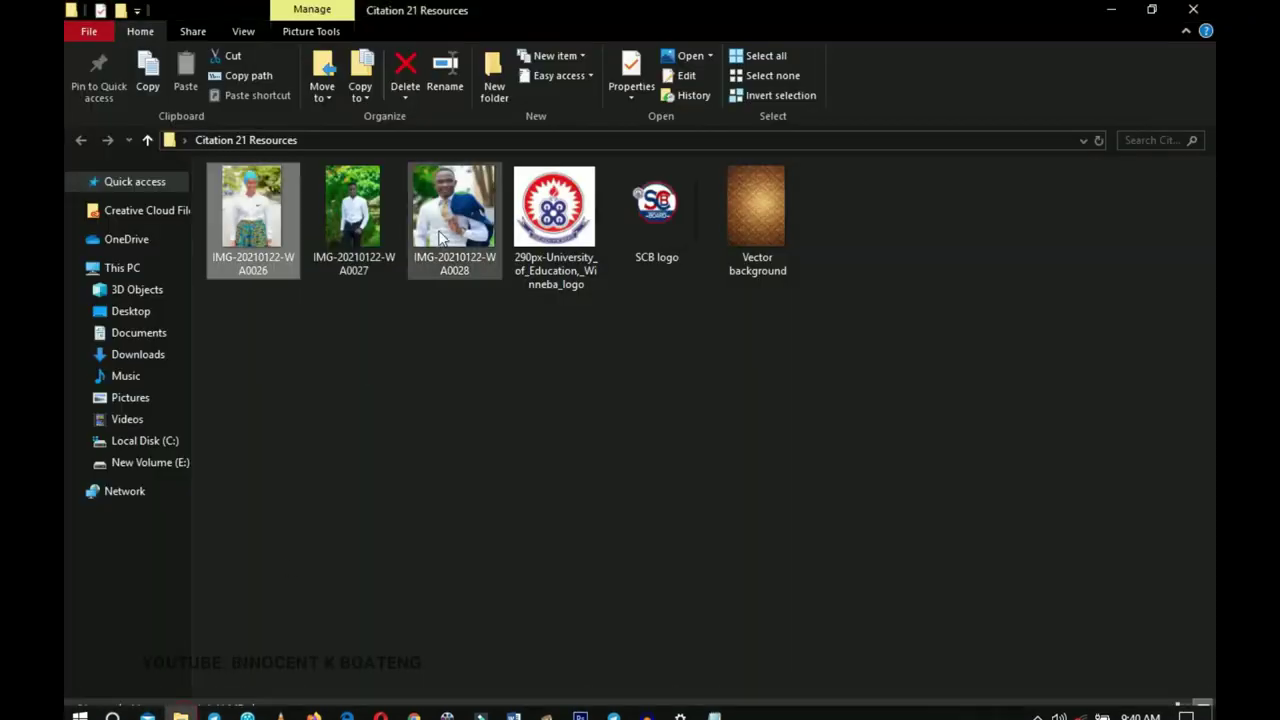
left_click_drag(606, 678, 470, 390)
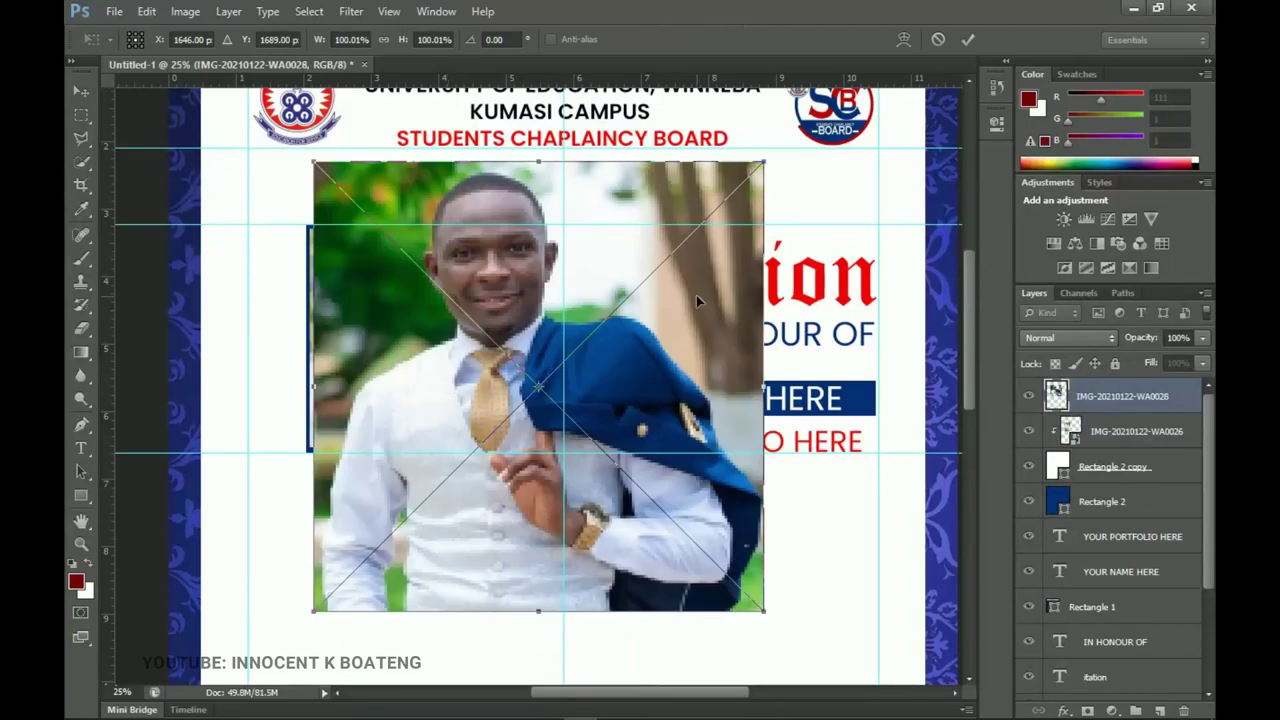
key("Return")
right_click(1098, 398)
left_click(987, 364)
Step: Move the IMG-20210122-WA0028 photo over the frame and shrink it to show the man's head and shoulders
left_click_drag(680, 350, 561, 384)
key("ctrl+t")
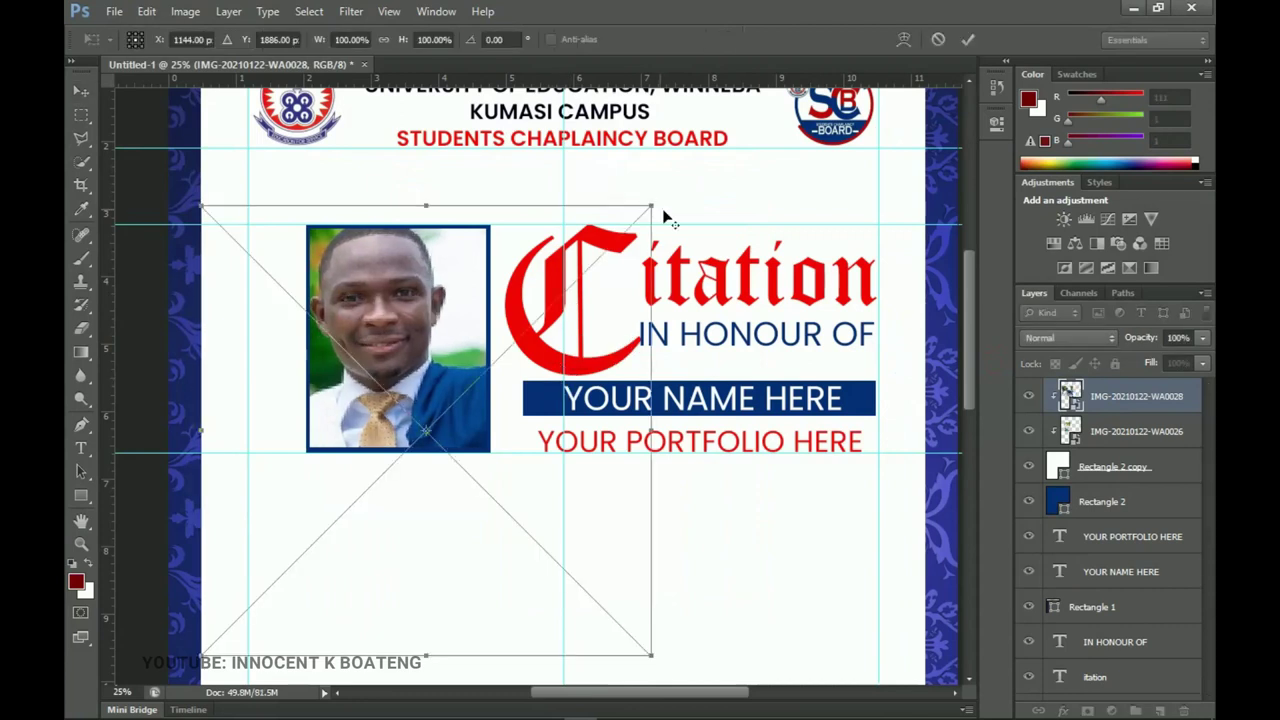
left_click_drag(655, 207, 604, 258)
left_click_drag(552, 385, 550, 346)
key("Return")
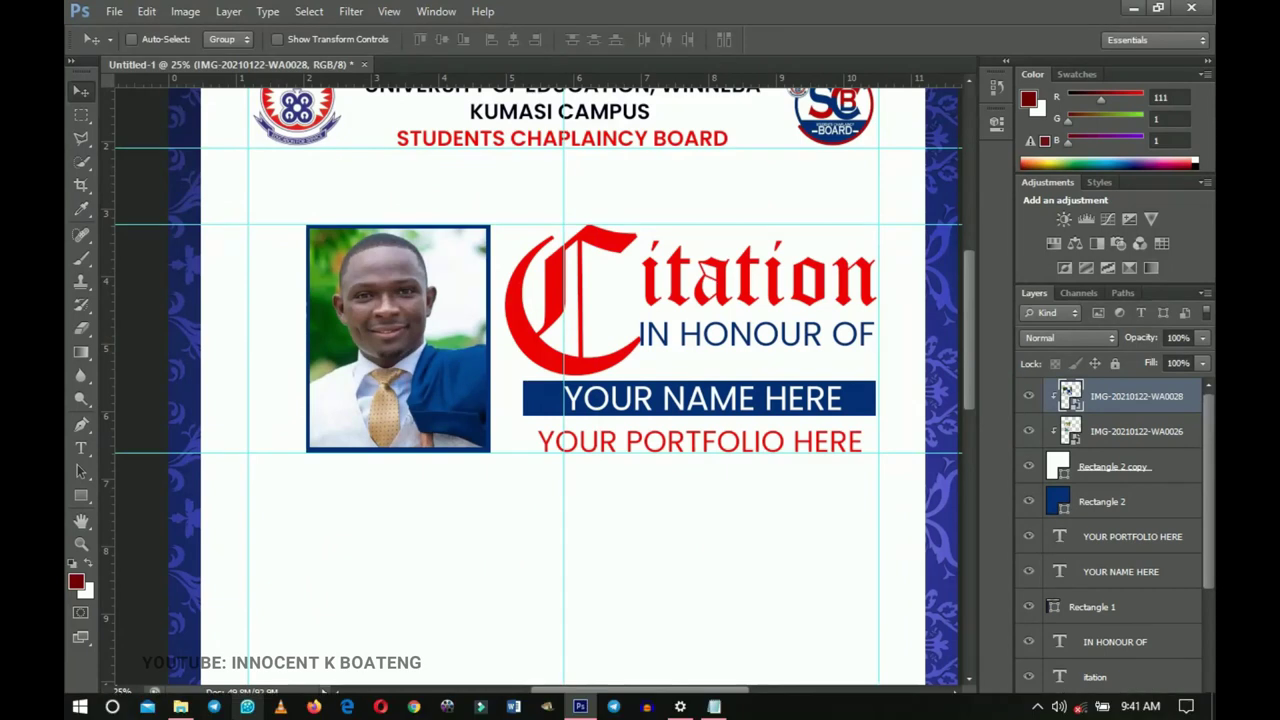
Step: Place the photo IMG-20210122-WA0027, clip it to the white frame rectangle and position the man's head and shoulders inside
left_click(194, 706)
left_click_drag(376, 228, 457, 360)
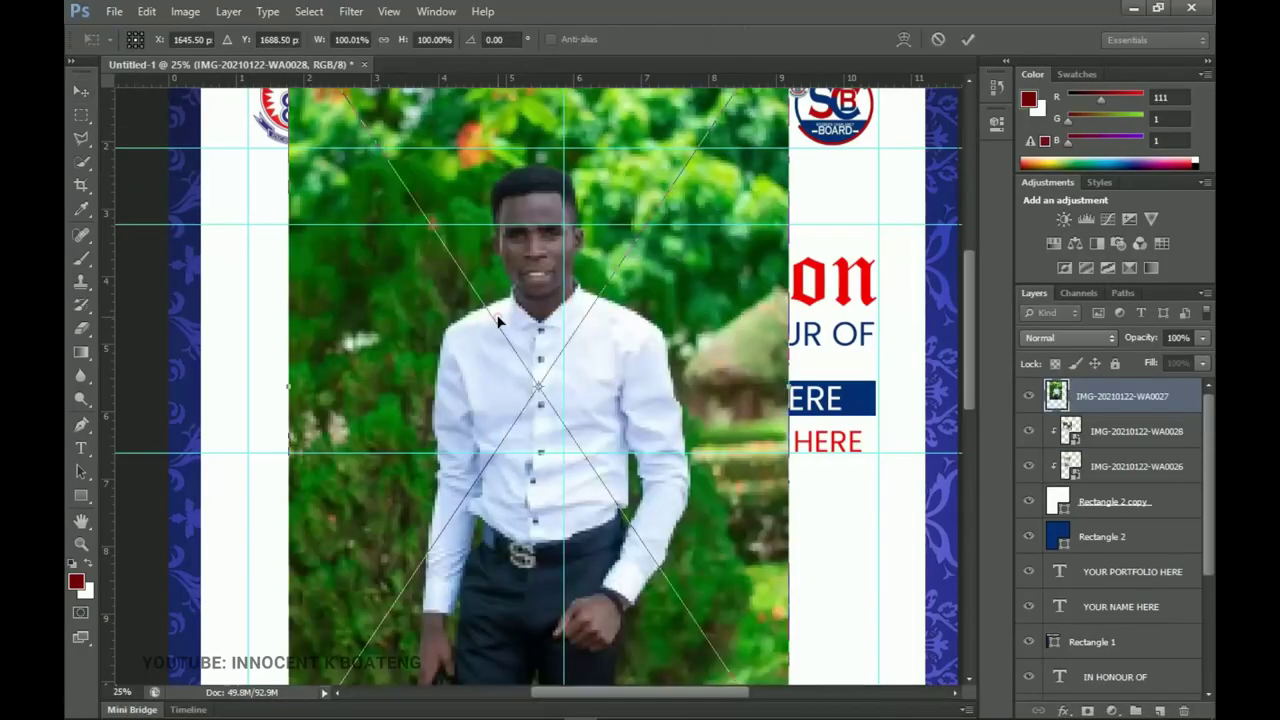
key("Return")
right_click(1128, 402)
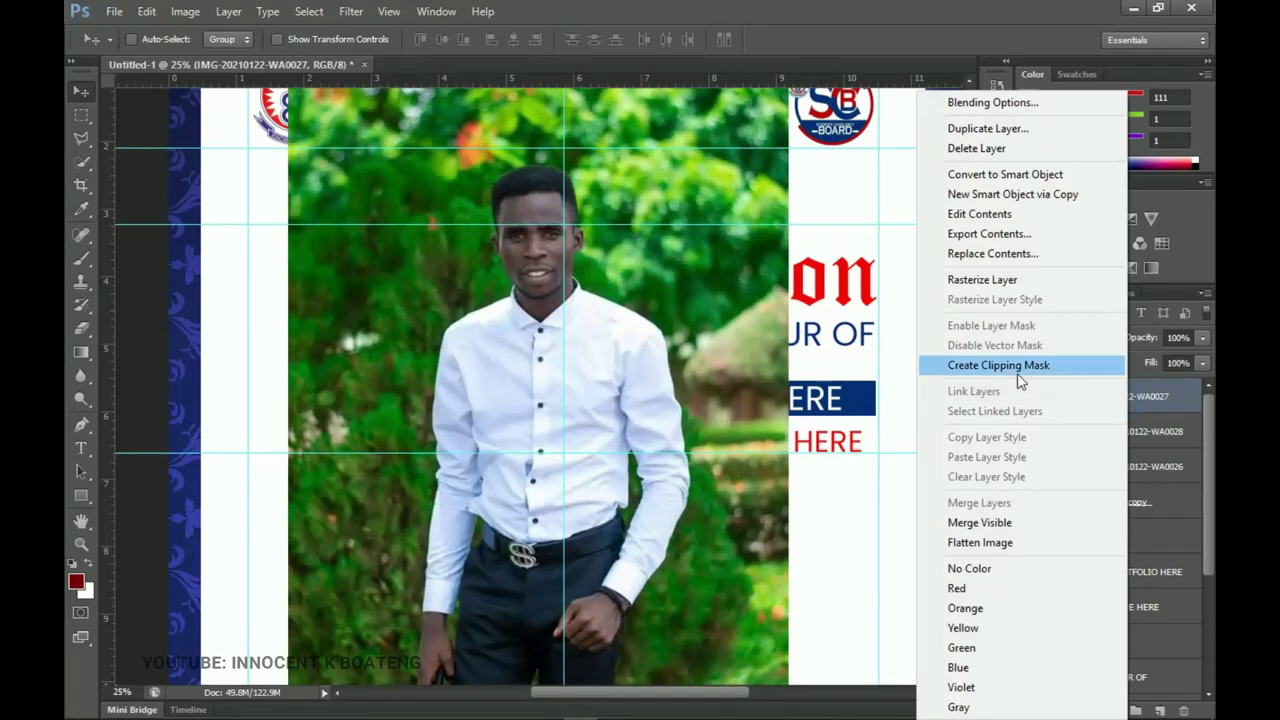
left_click(1013, 368)
left_click_drag(654, 300, 515, 364)
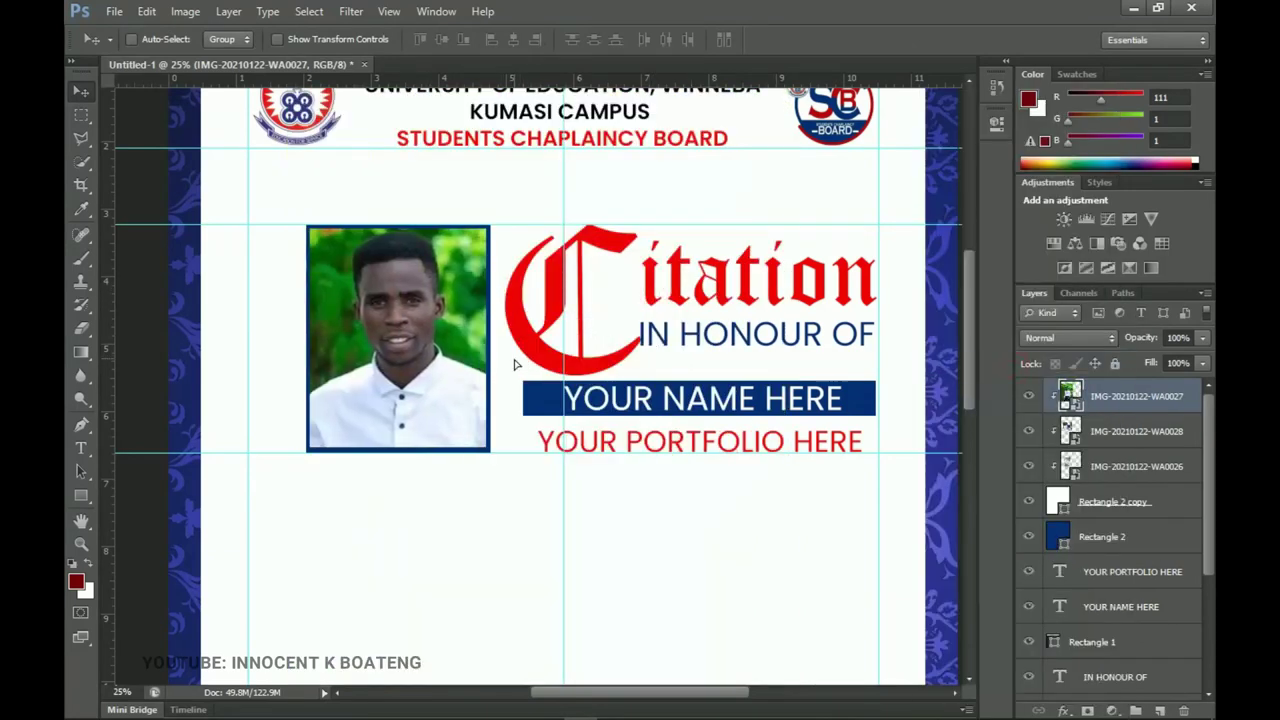
Step: Group all the photo, frame and Citation title layers above the Heading group
left_click(1120, 462)
left_click(1125, 405)
scroll(1143, 470, "down", 3)
left_click(1125, 578, "shift")
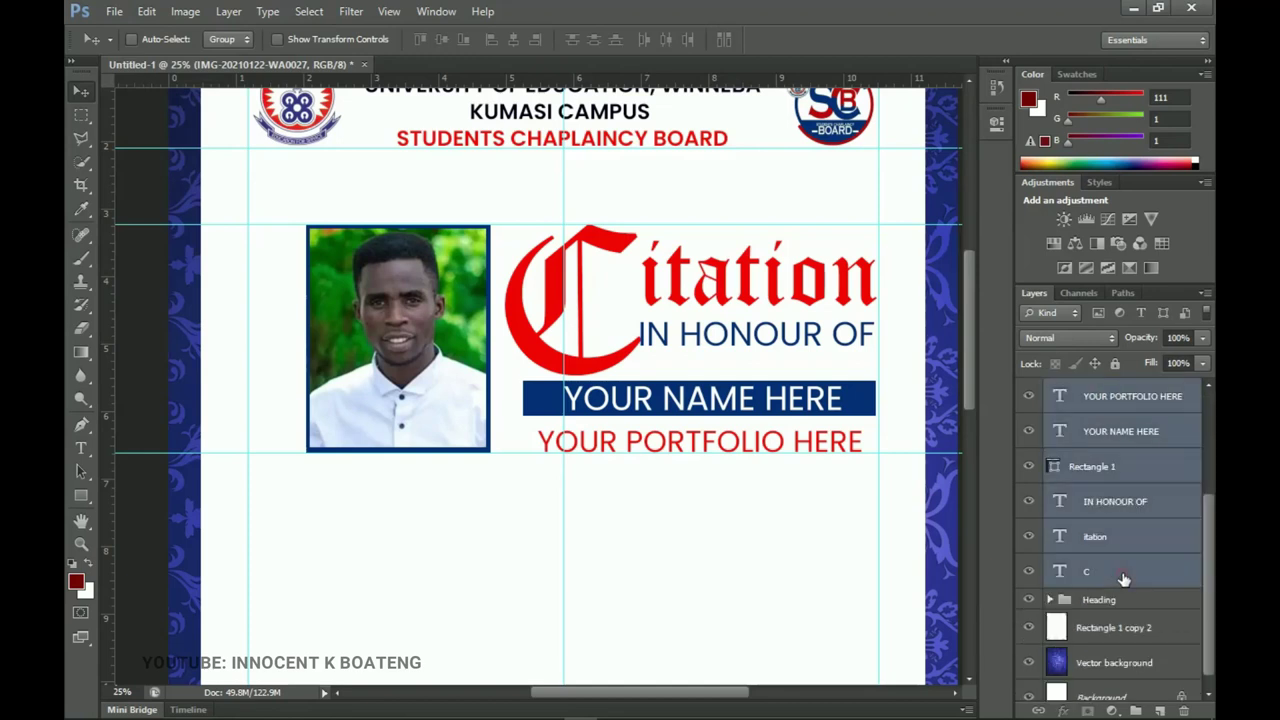
key("ctrl+g")
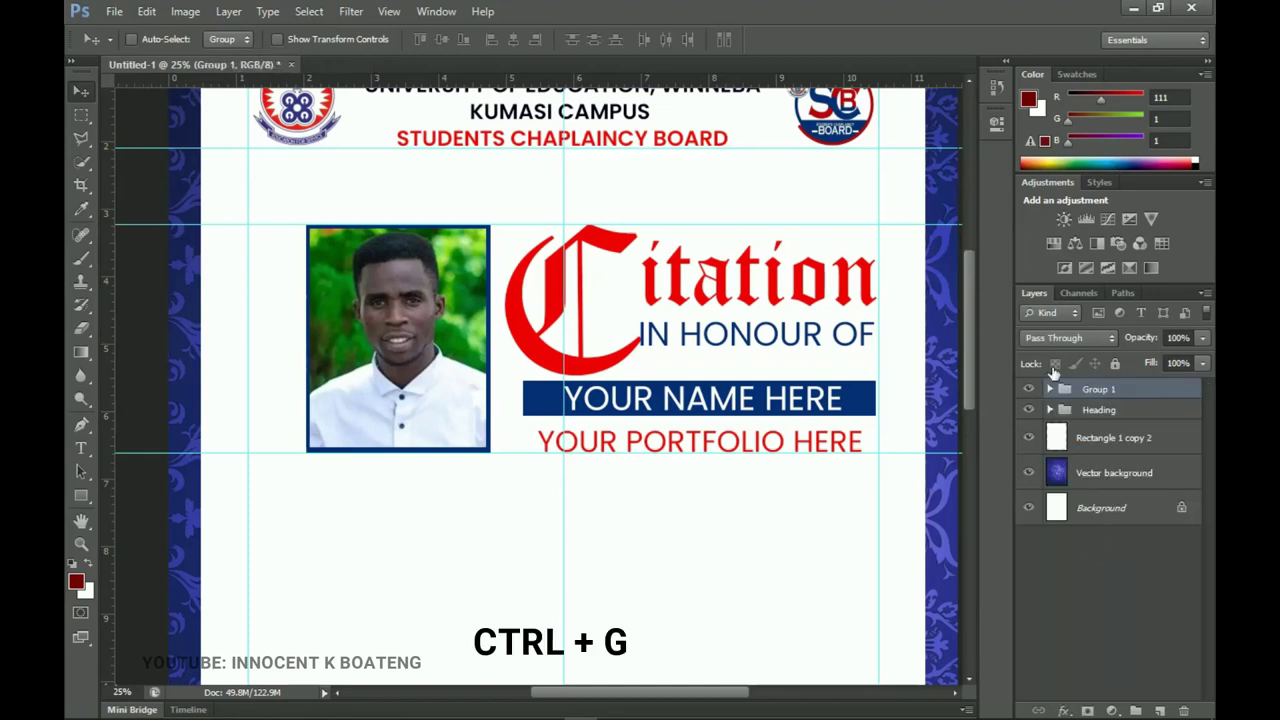
Step: Rename the new group Main and centre it horizontally on the canvas
double_click(1099, 390)
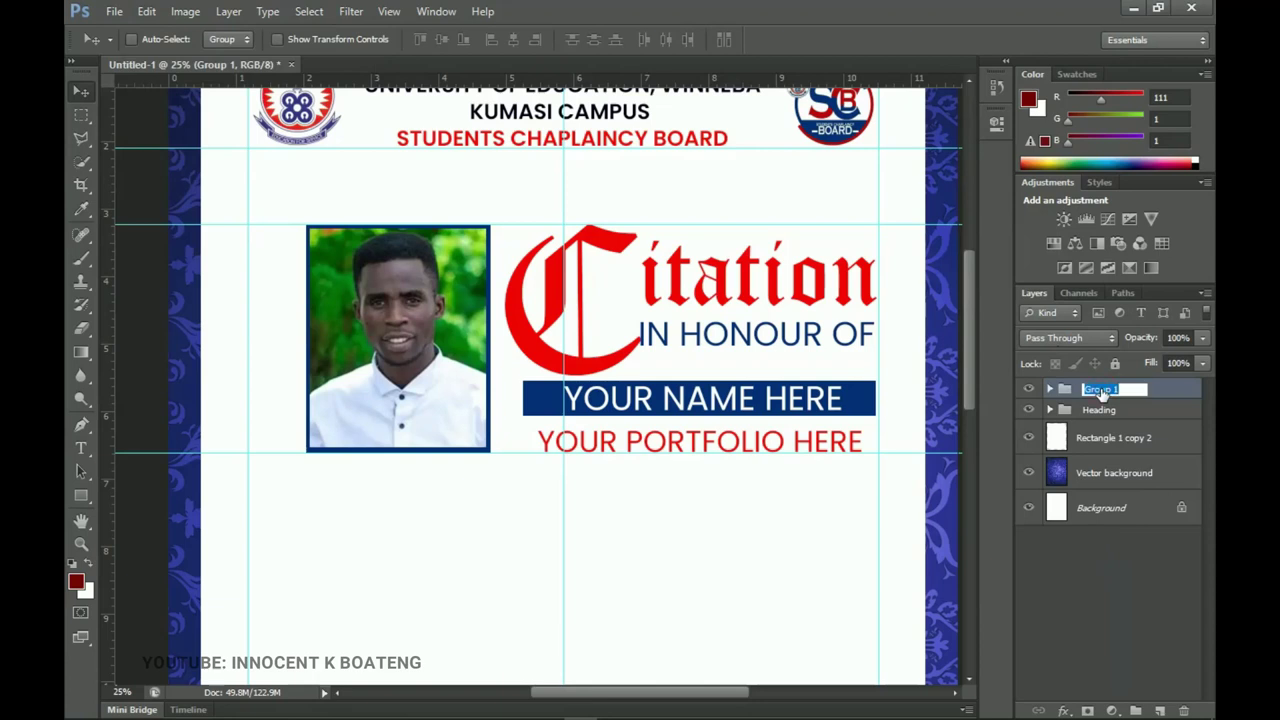
type("Main")
key("Return")
key("ctrl+a")
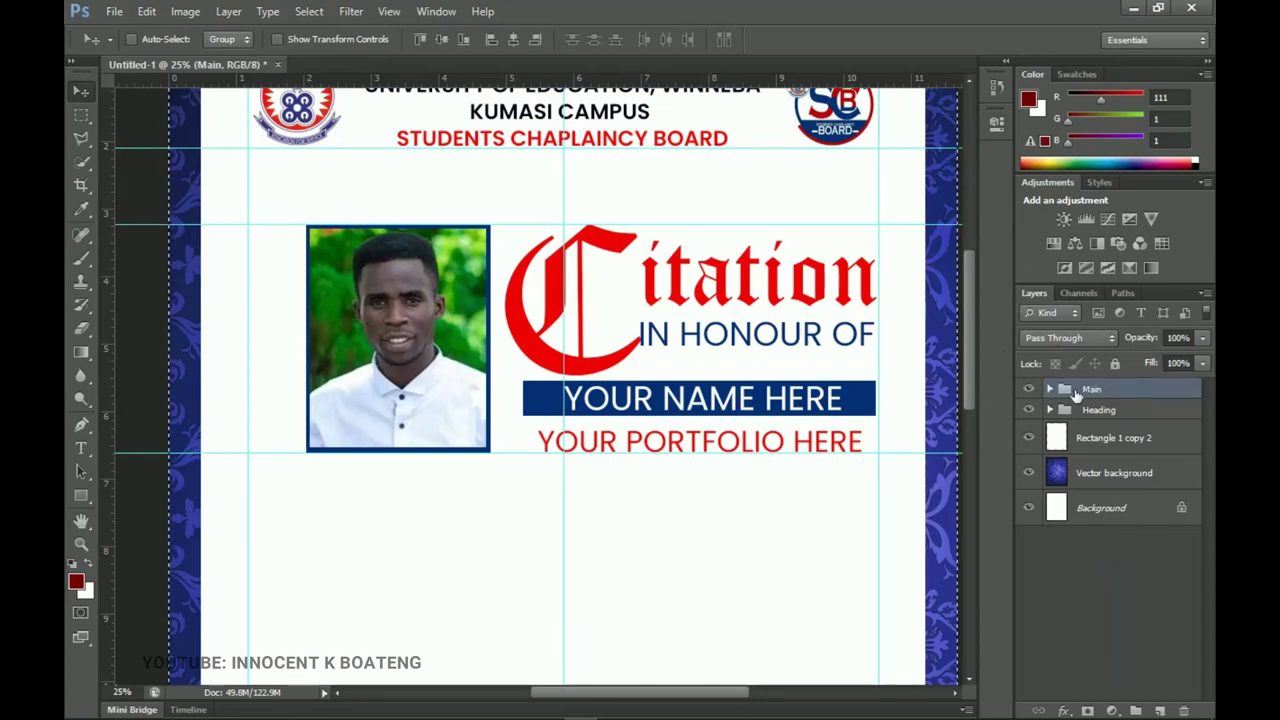
left_click(513, 40)
key("ctrl+d")
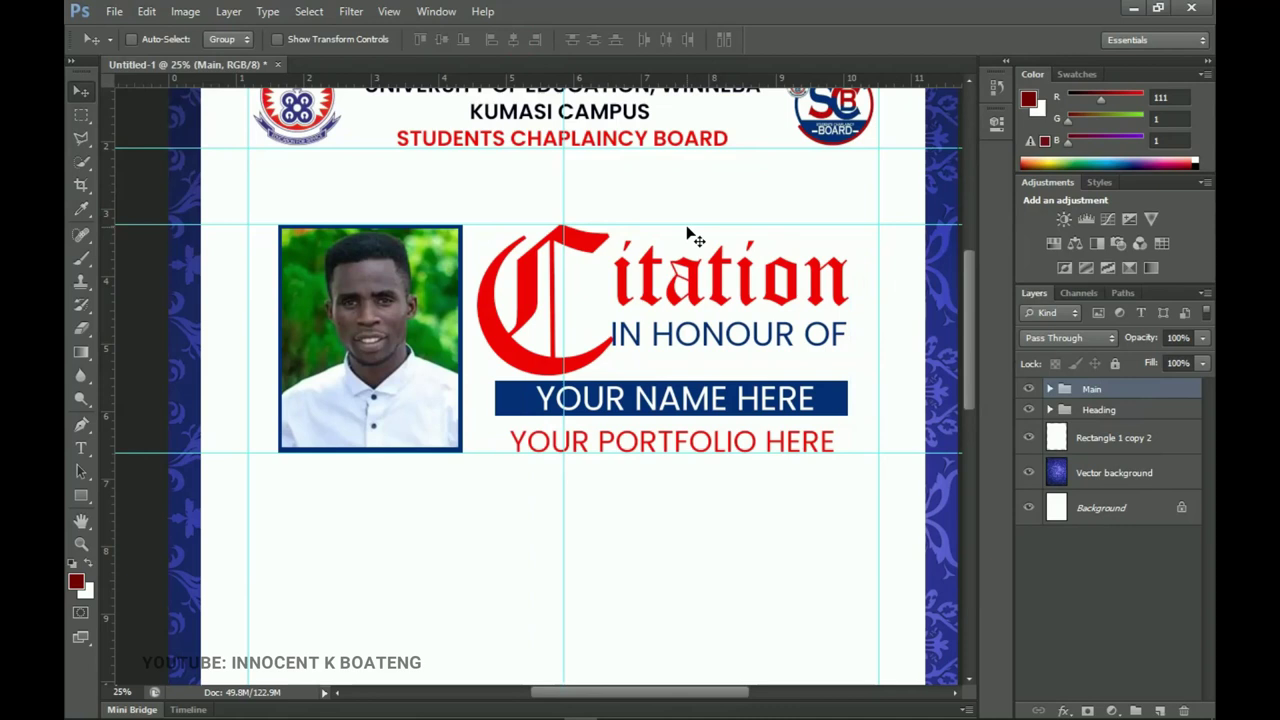
Step: Enlarge the Main group proportionally about its centre to about 110% so it nearly fills the width between the outer guides
key("ctrl+0")
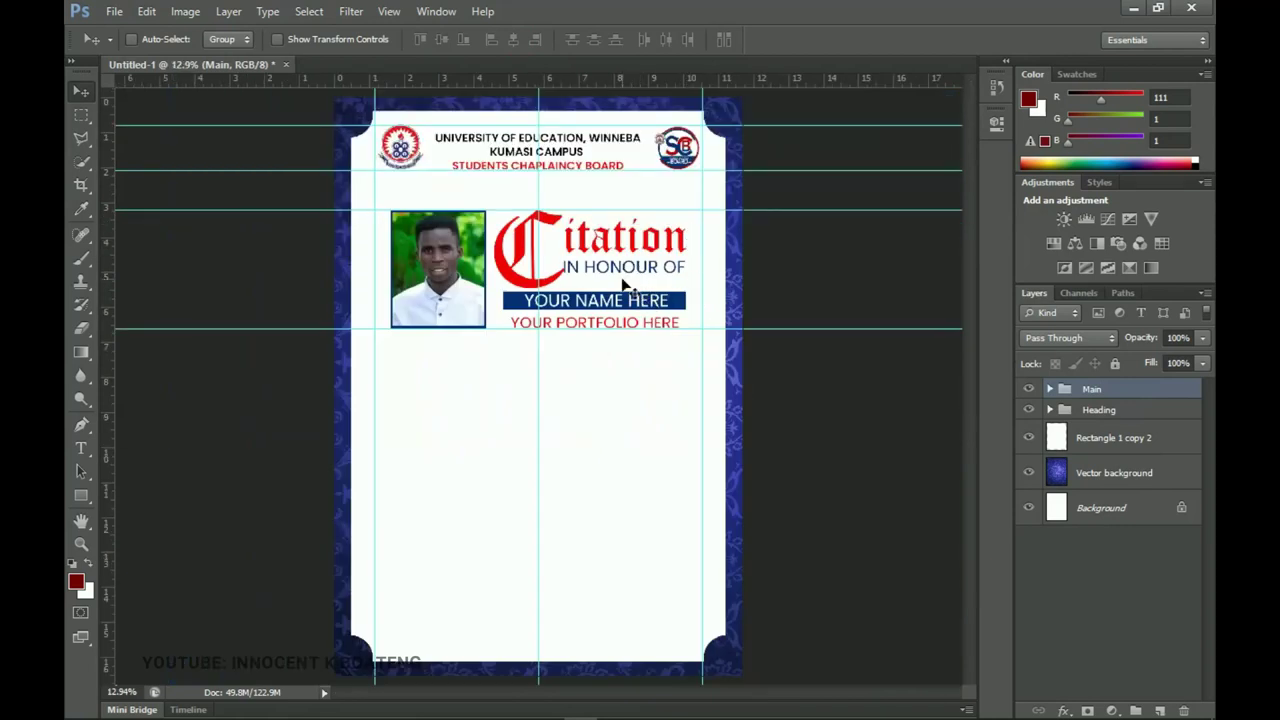
key("ctrl+t")
left_click_drag(685, 522, 703, 537)
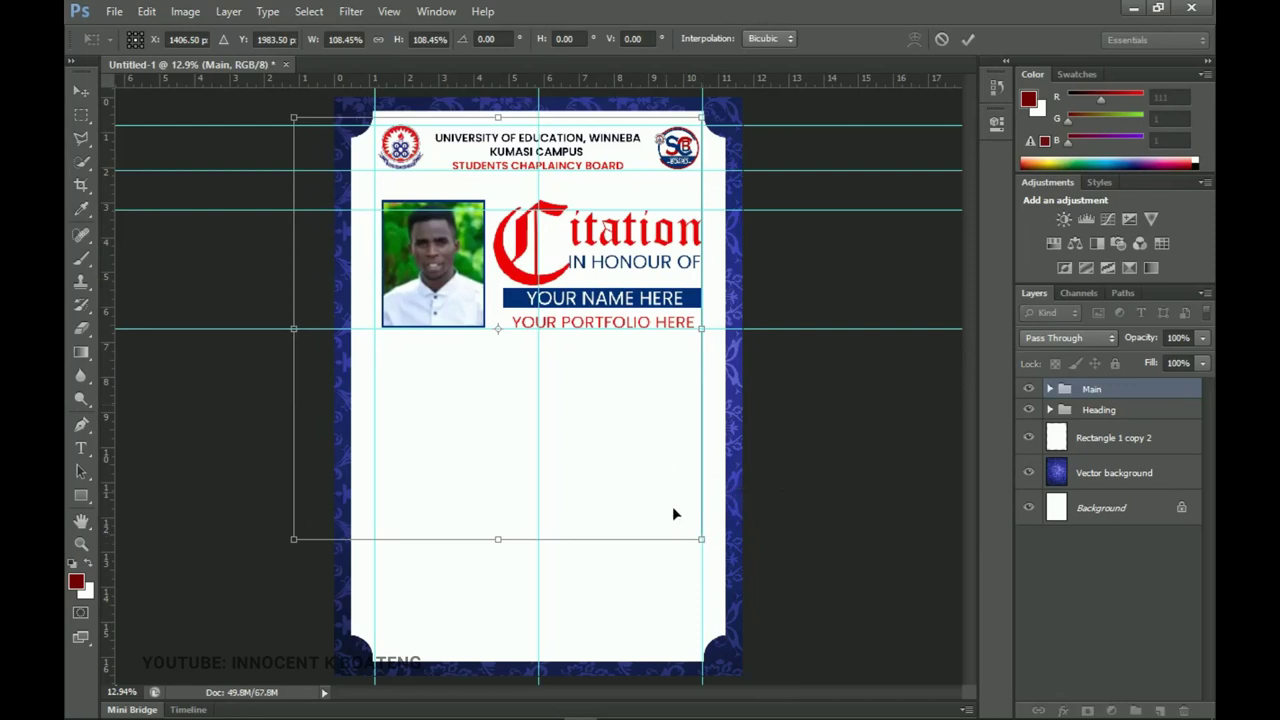
left_click_drag(701, 538, 705, 543)
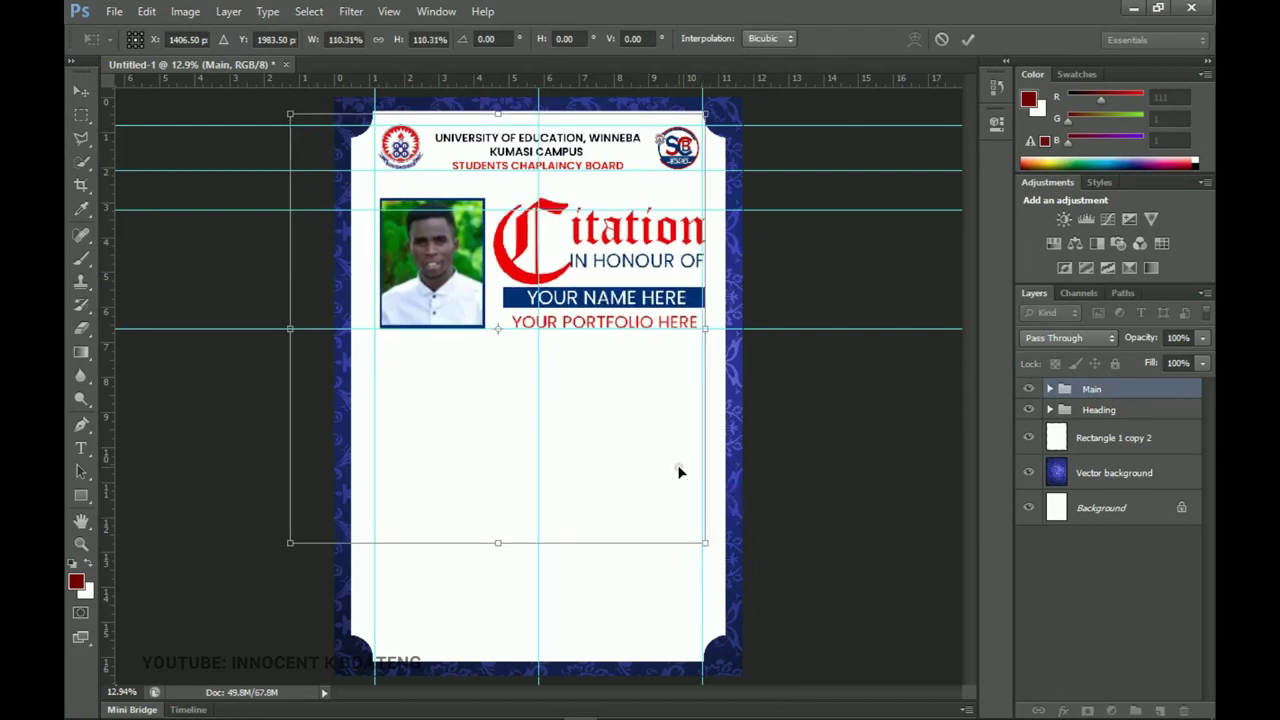
key("Return")
Step: Centre the Main group horizontally on the canvas again and move it slightly down, checking the layout without guides
key("ctrl+a")
left_click(513, 39)
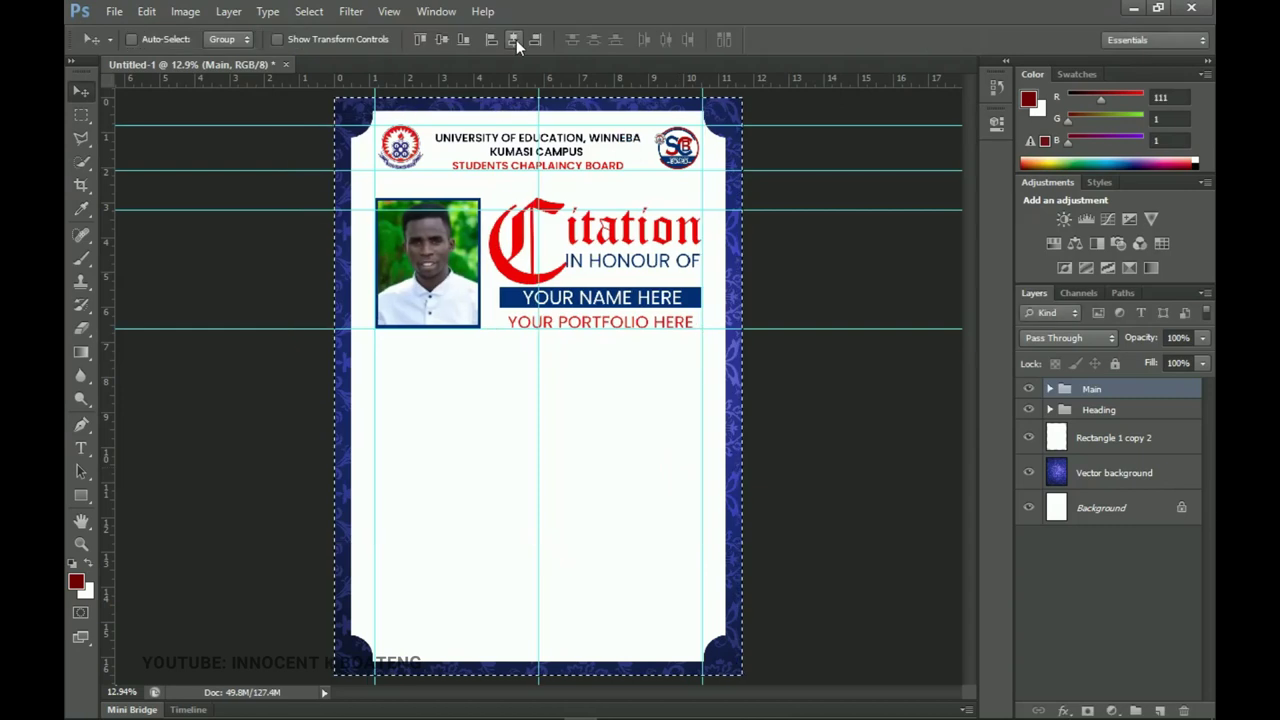
key("ctrl+d")
left_click_drag(652, 260, 650, 280)
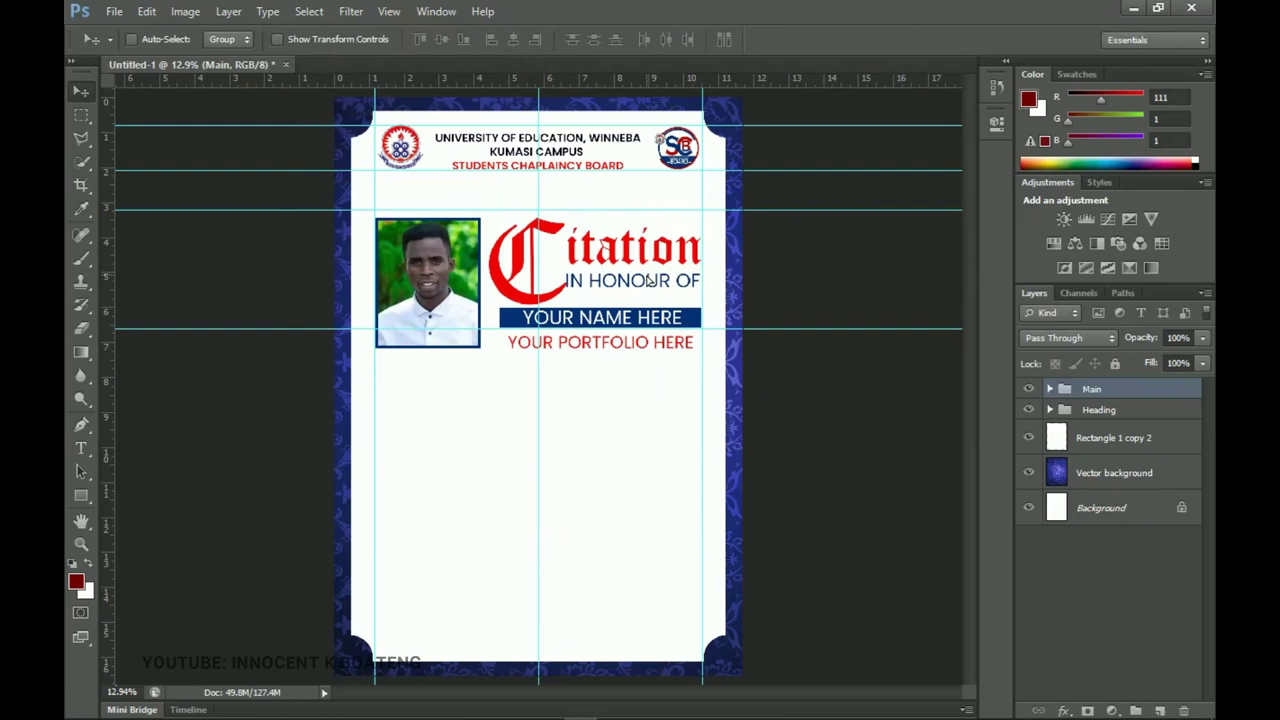
key("ctrl+semicolon")
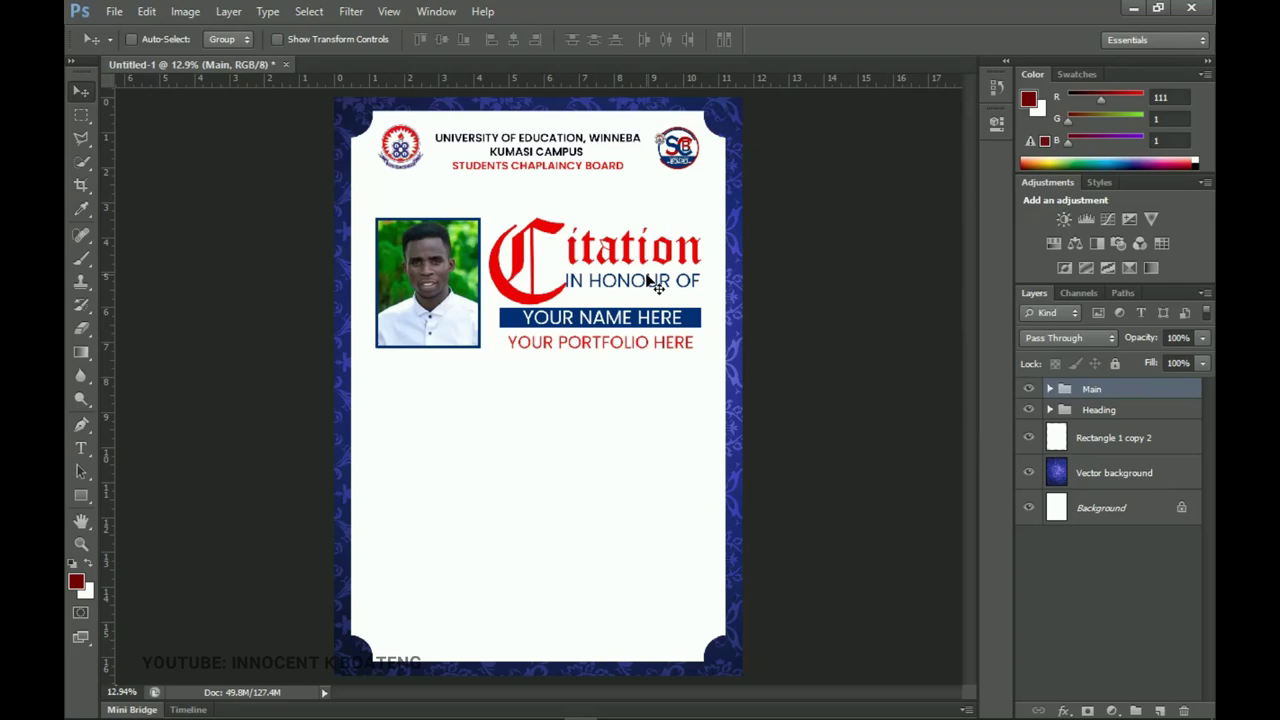
key("ctrl+semicolon")
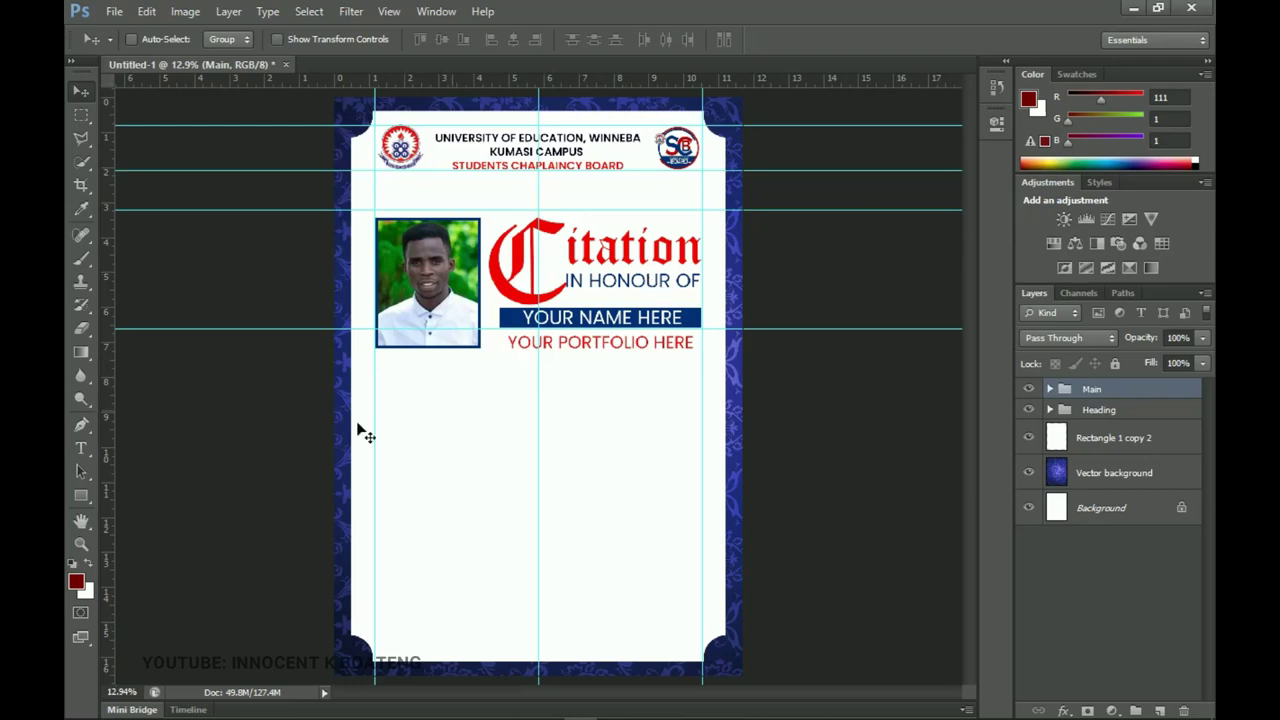
Step: Create a paragraph text box between the outer guides below the portrait and paste the citation body text from the Notepad file
left_click(82, 449)
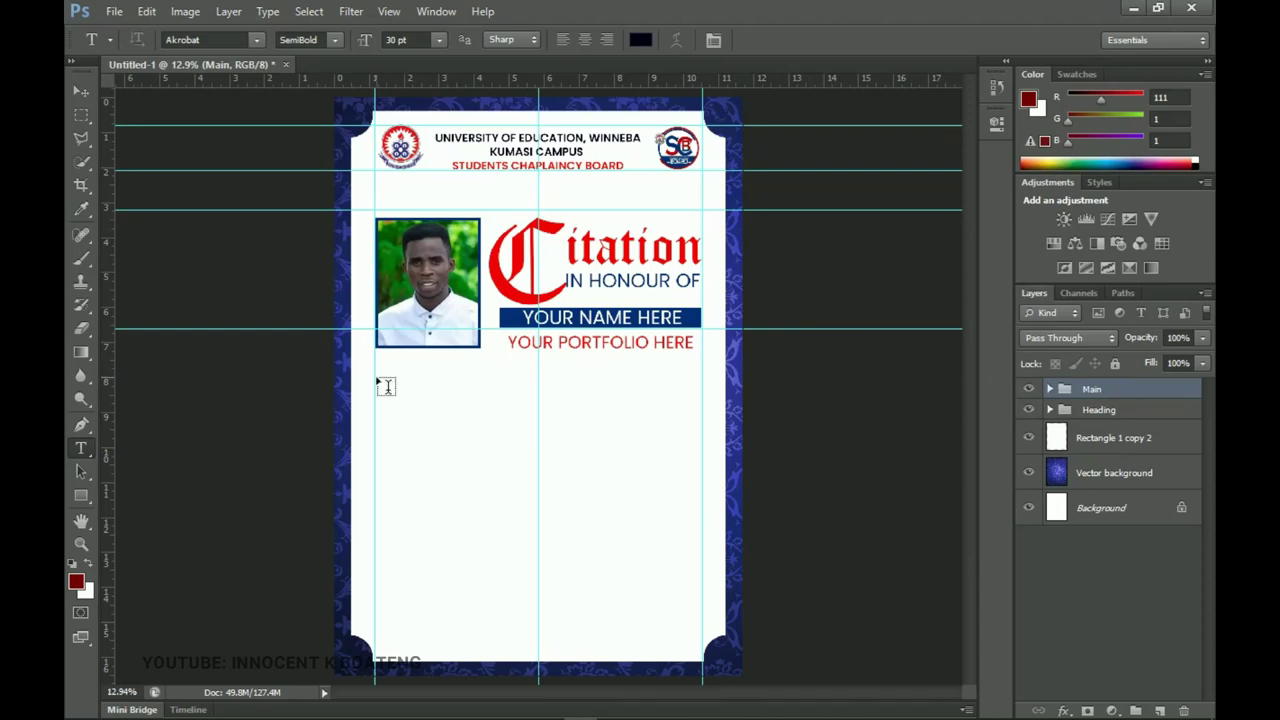
left_click_drag(377, 380, 703, 644)
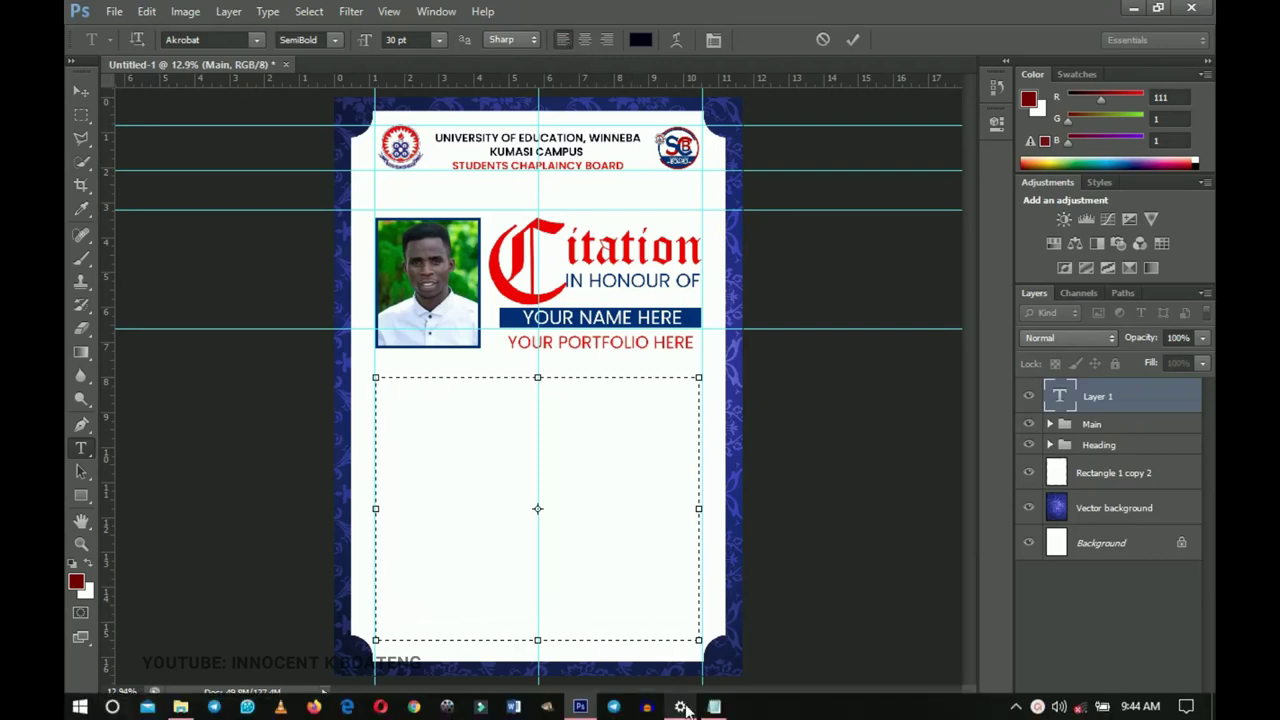
left_click(714, 706)
left_click_drag(729, 390, 899, 547)
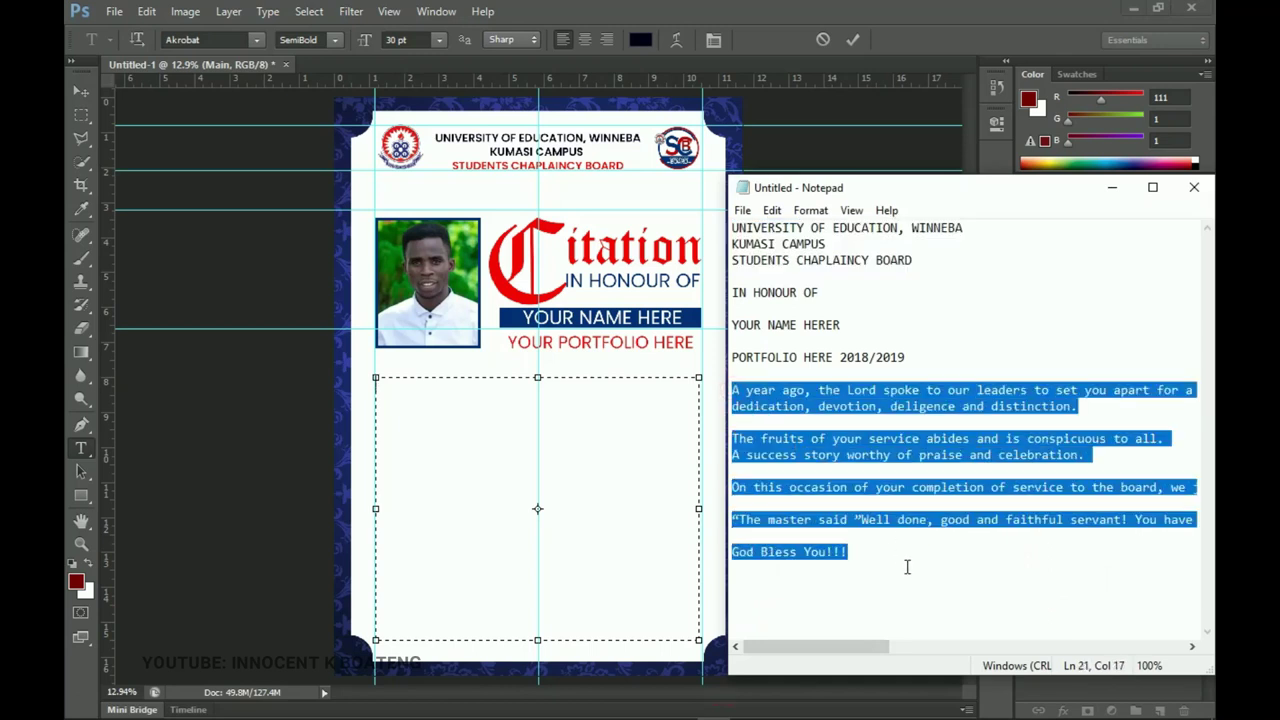
left_click(612, 437)
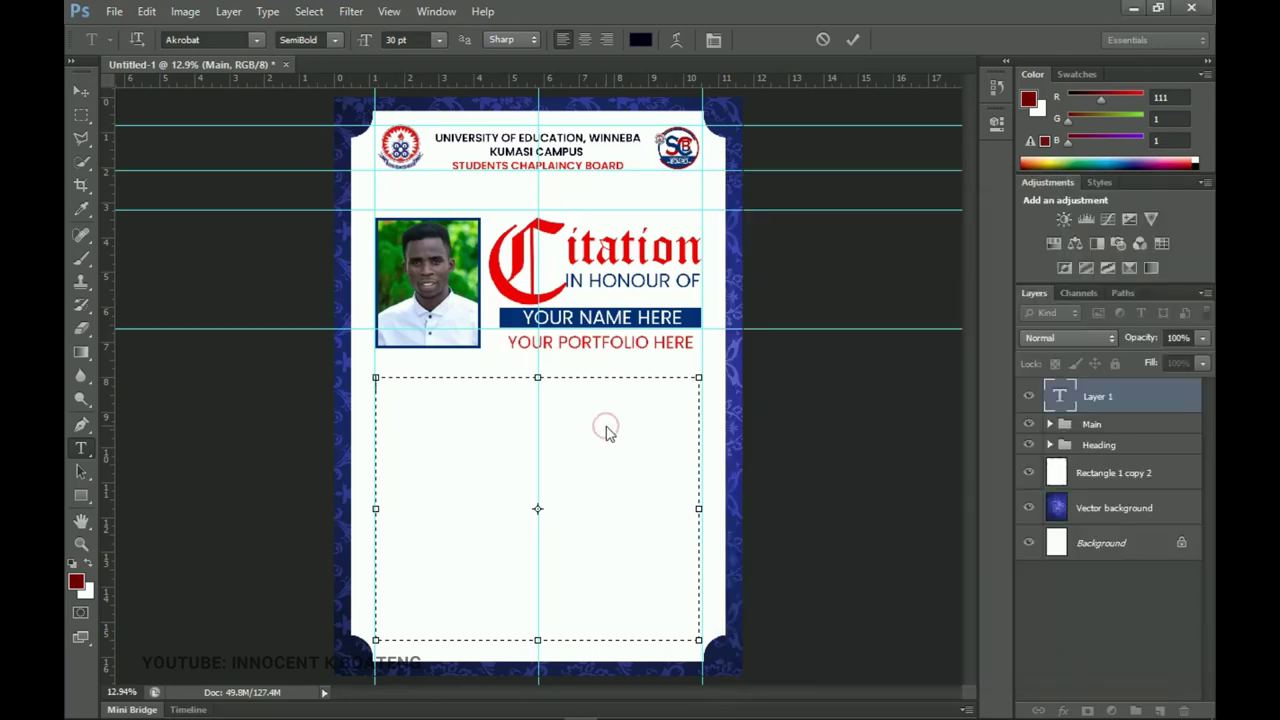
key("ctrl+v")
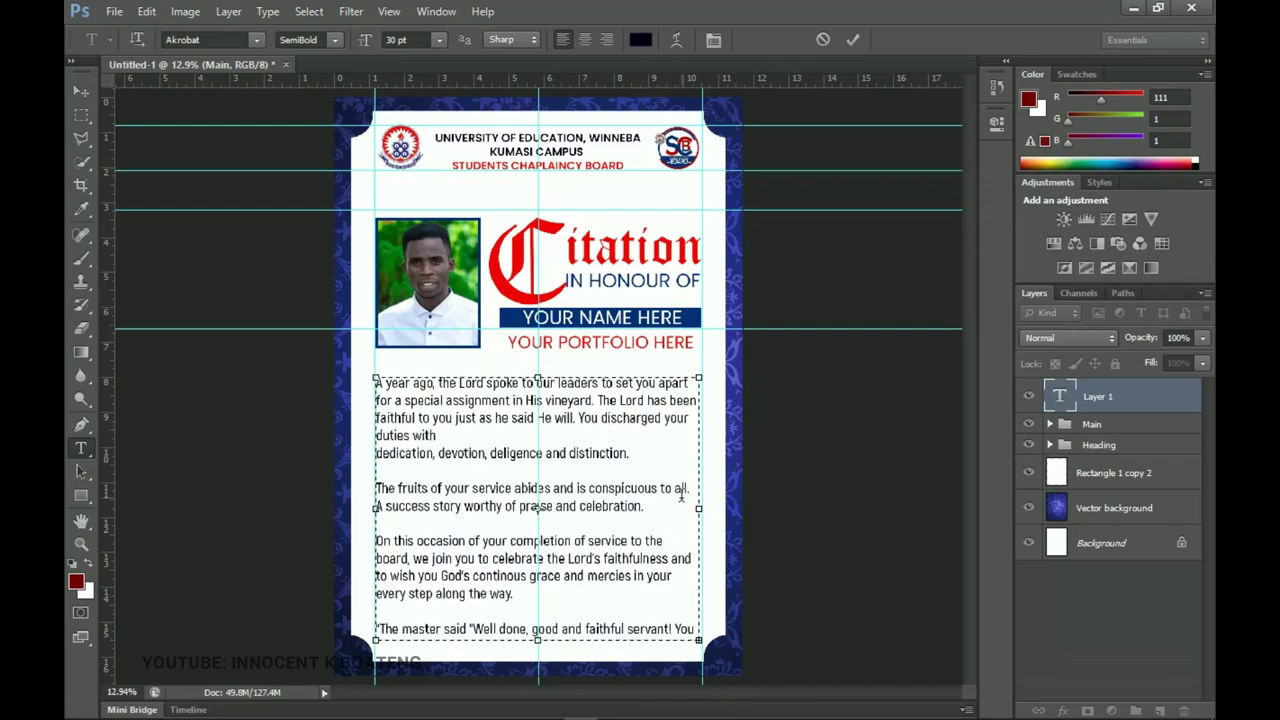
Step: Justify all the citation body text with the last line of each paragraph aligned left
key("ctrl+a")
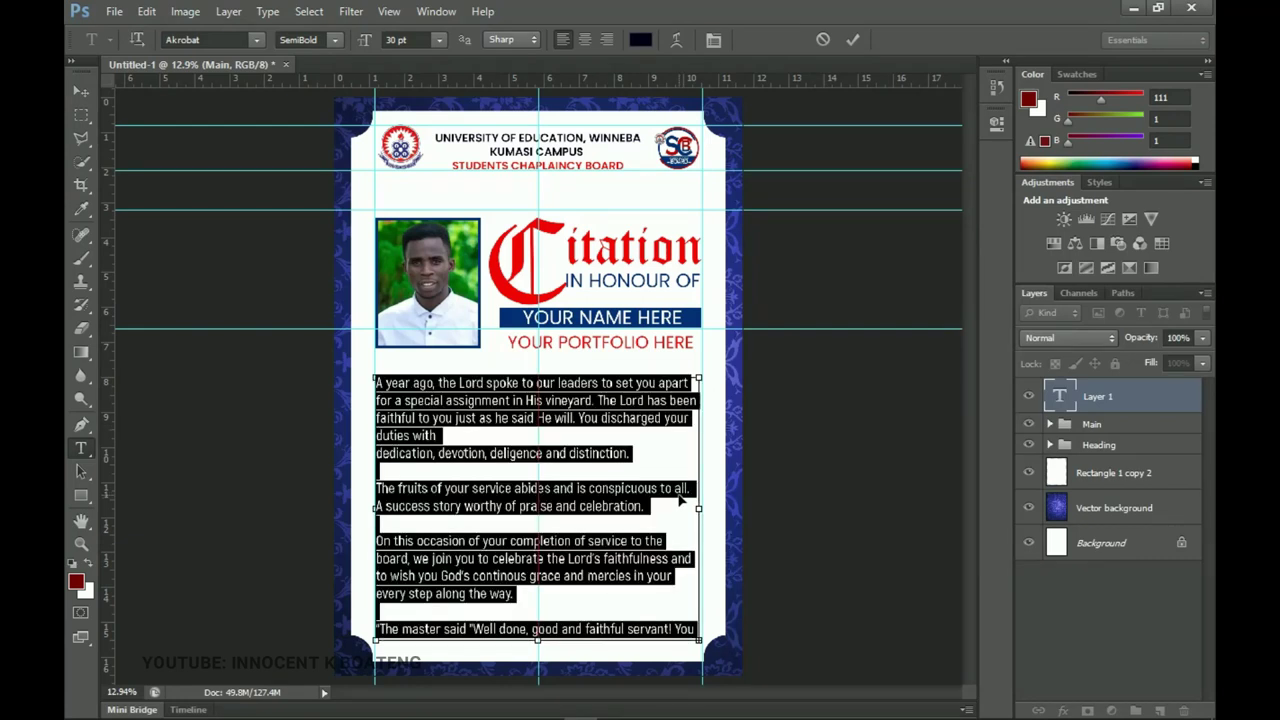
left_click(709, 43)
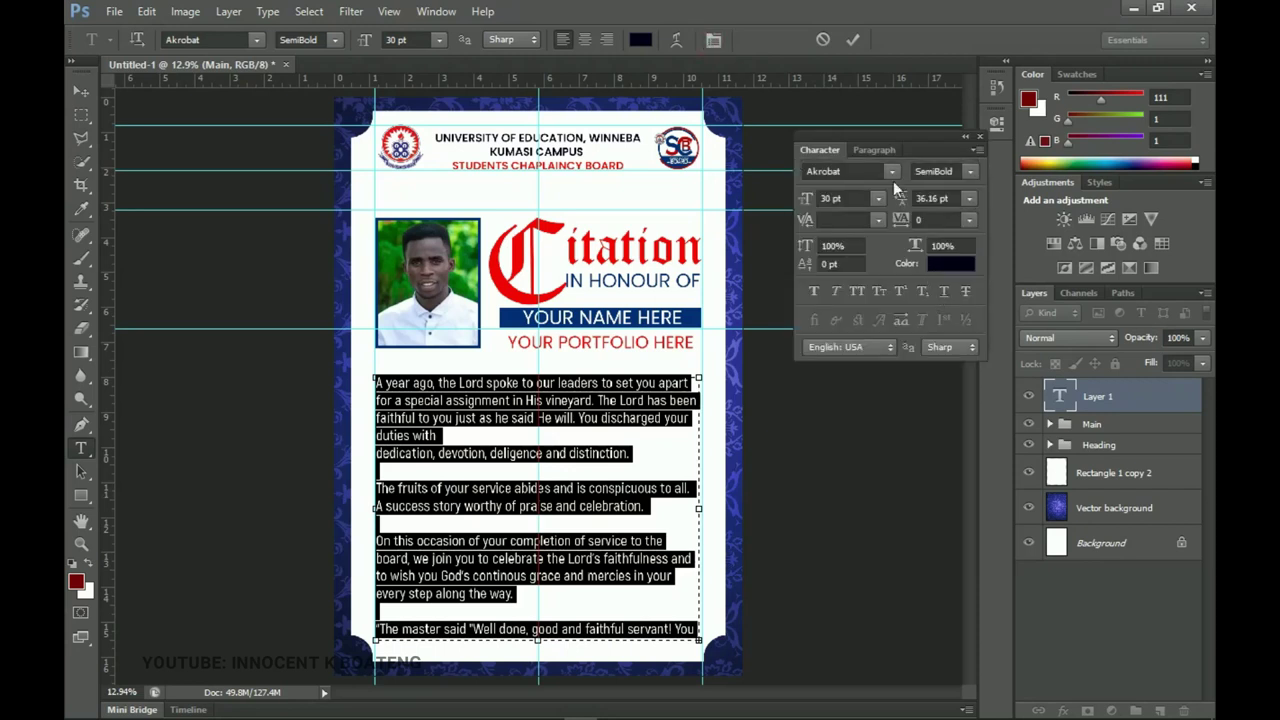
left_click(875, 150)
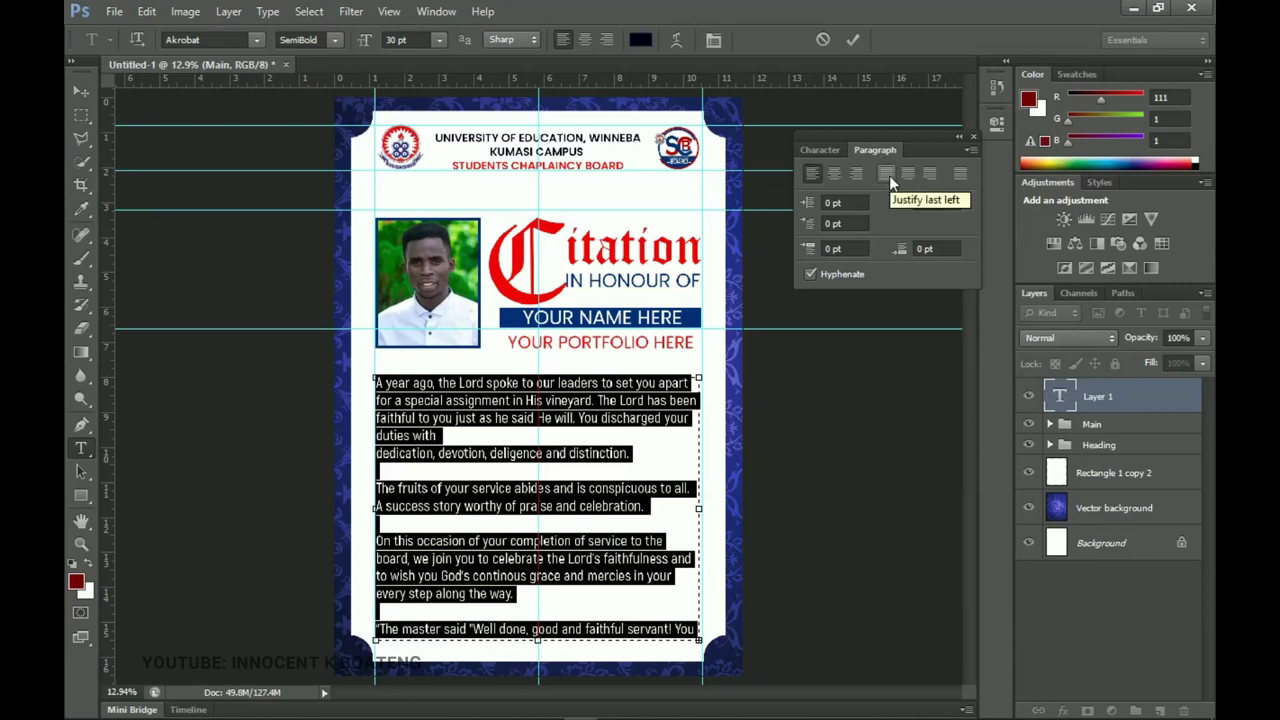
left_click(889, 175)
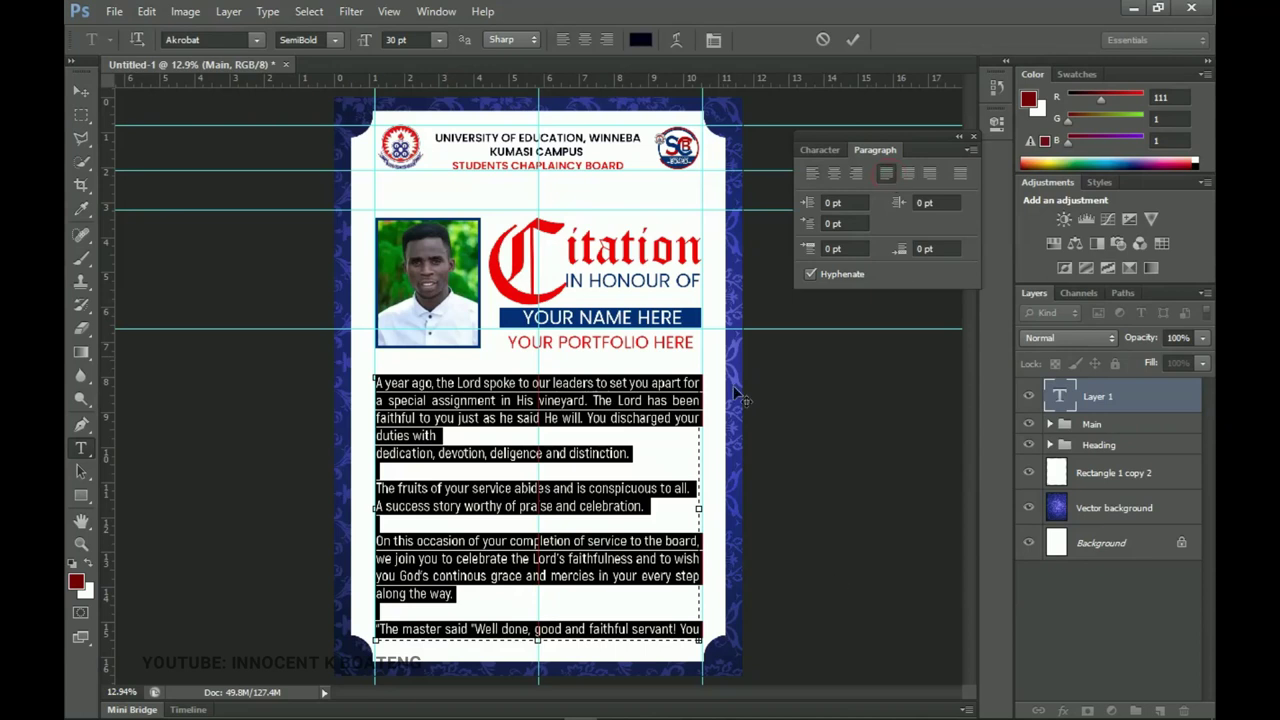